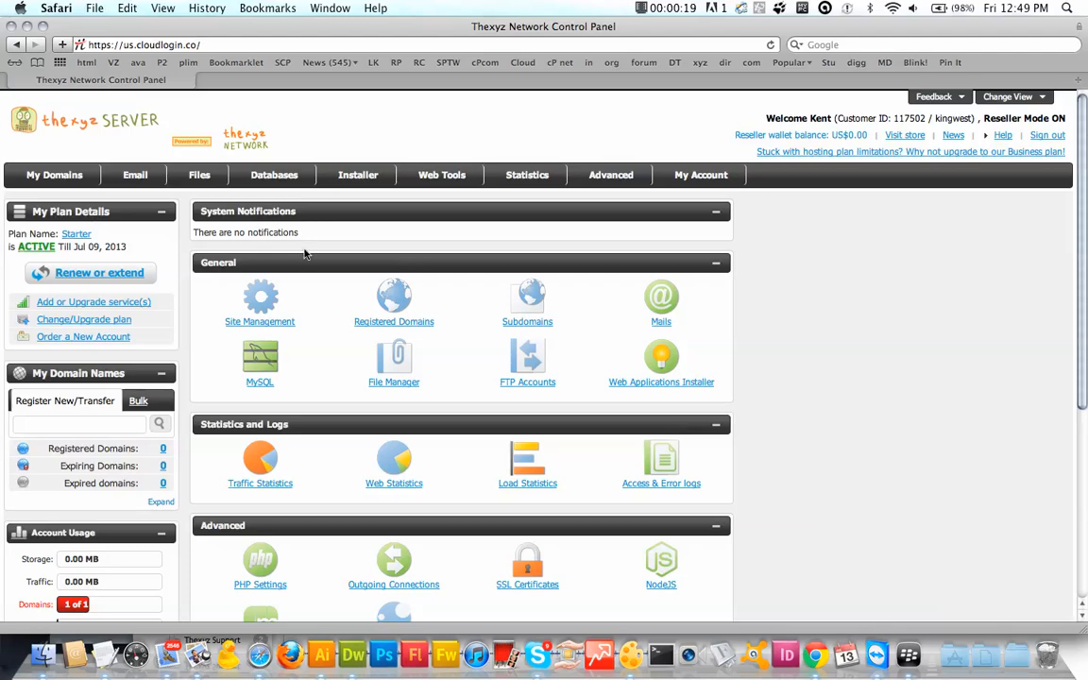
Step: Open the Applications Installer and scroll to the WordPress 3.3.1 and 3.2.1 scripts
mouse_move(325, 170)
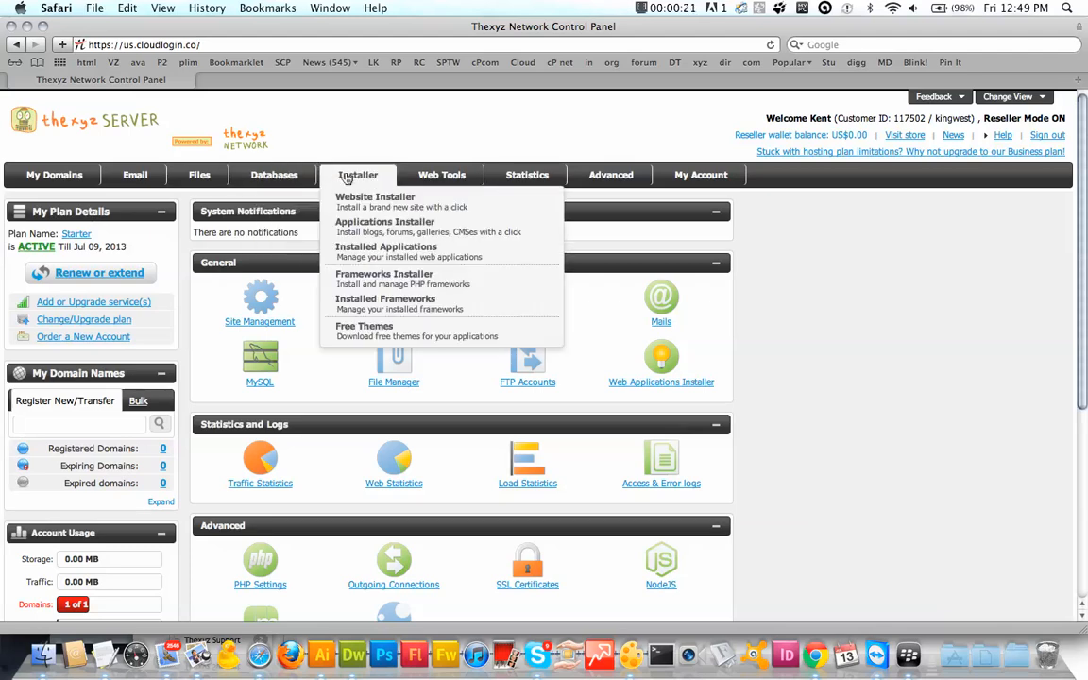
click(423, 234)
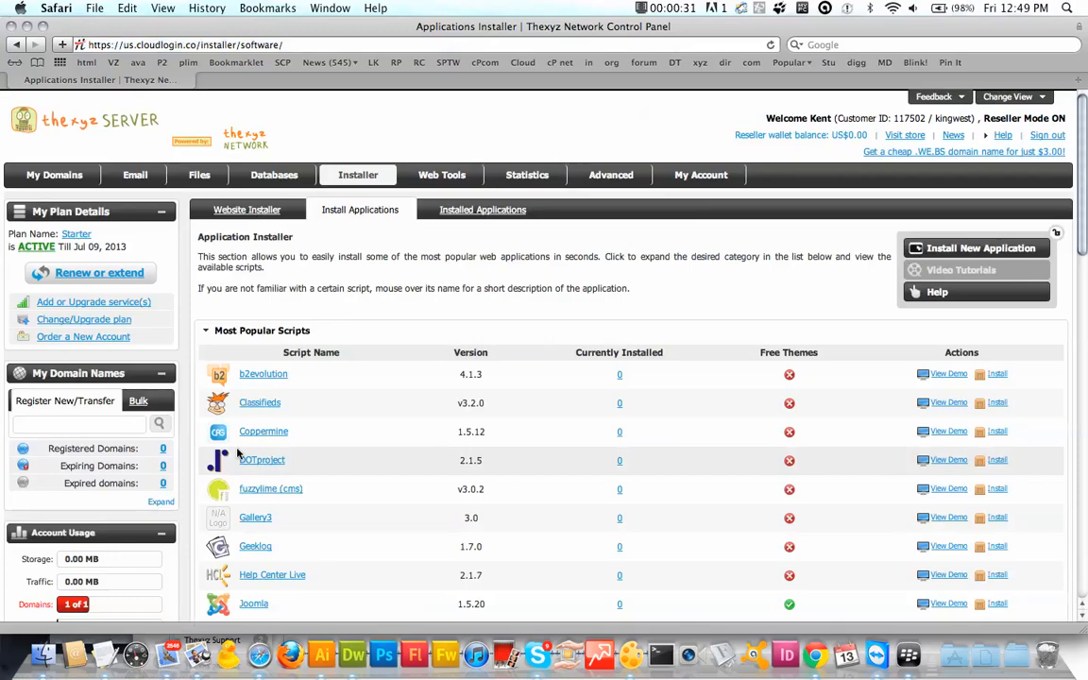
scroll(284, 439, down, 10)
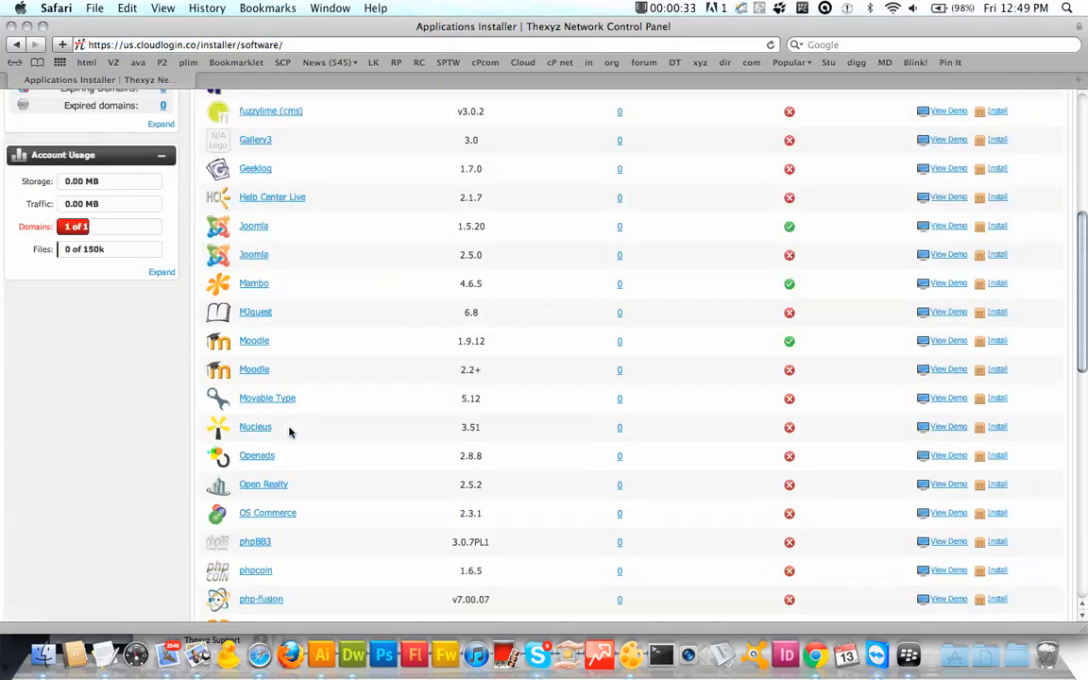
scroll(377, 433, up, 4)
scroll(453, 432, down, 4)
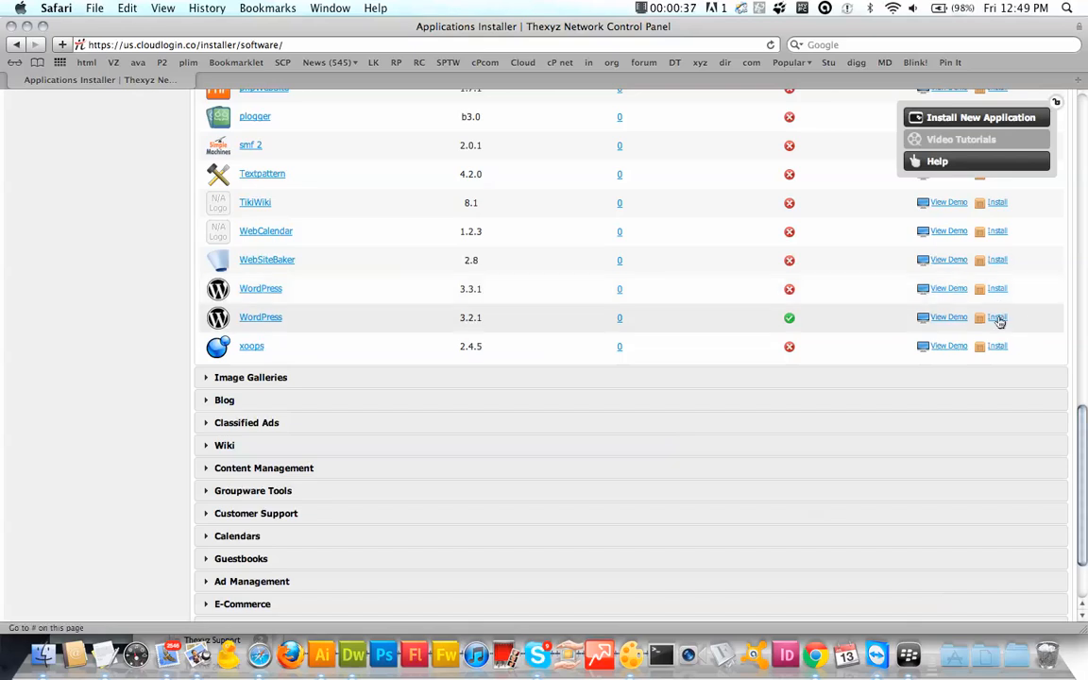
Step: Start a WordPress 3.2.1 install on kingwest.us.cloudlogin.co, changing the path from /wordpress to /
click(997, 318)
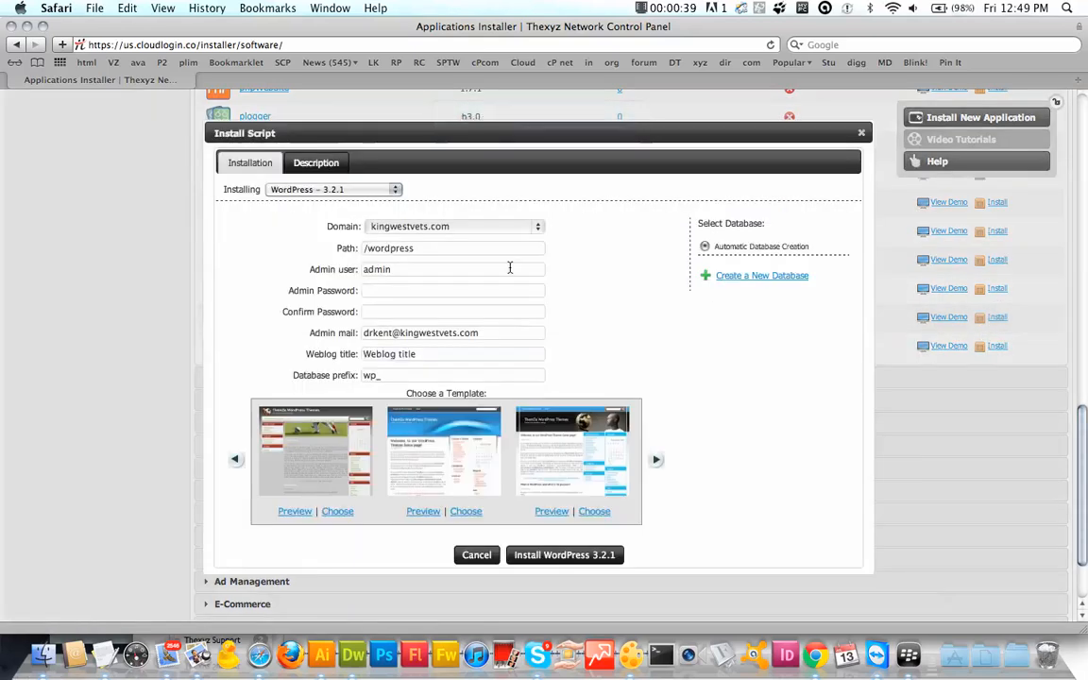
click(439, 227)
click(444, 241)
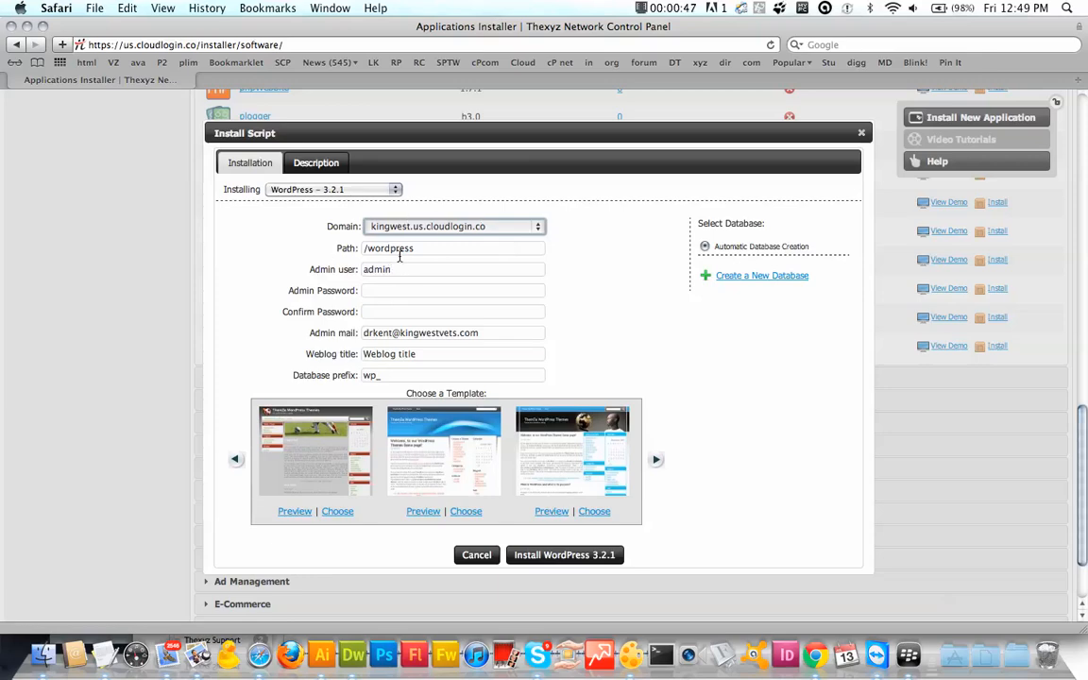
double_click(393, 249)
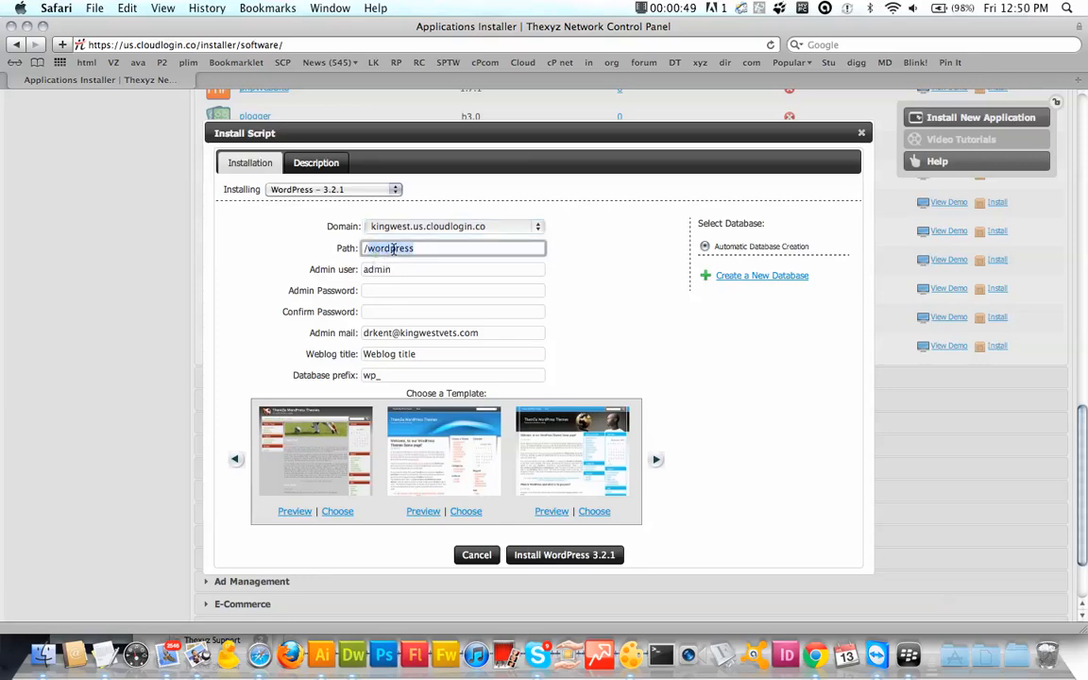
key(BackSpace)
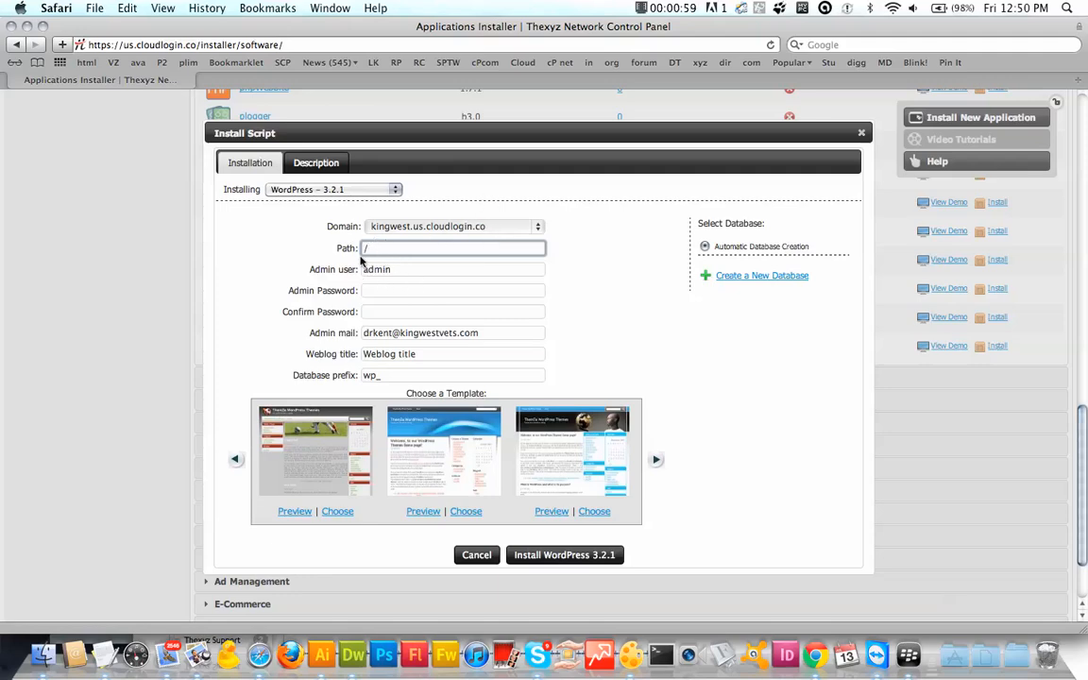
click(391, 293)
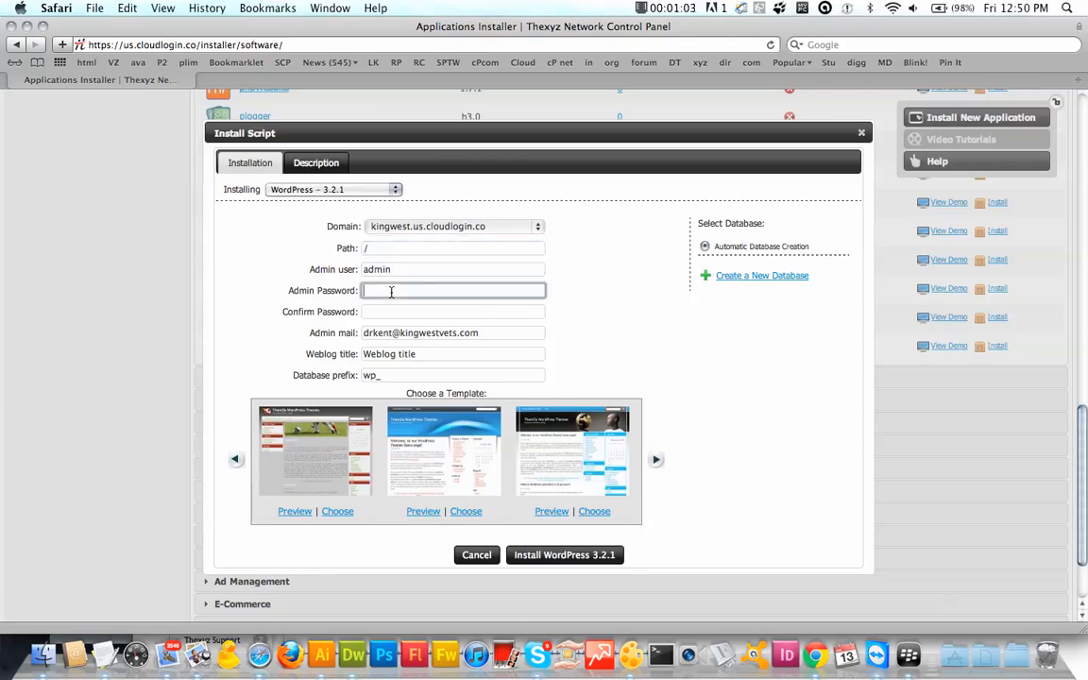
Step: Enter the admin password and its matching confirmation
text(p••••••)
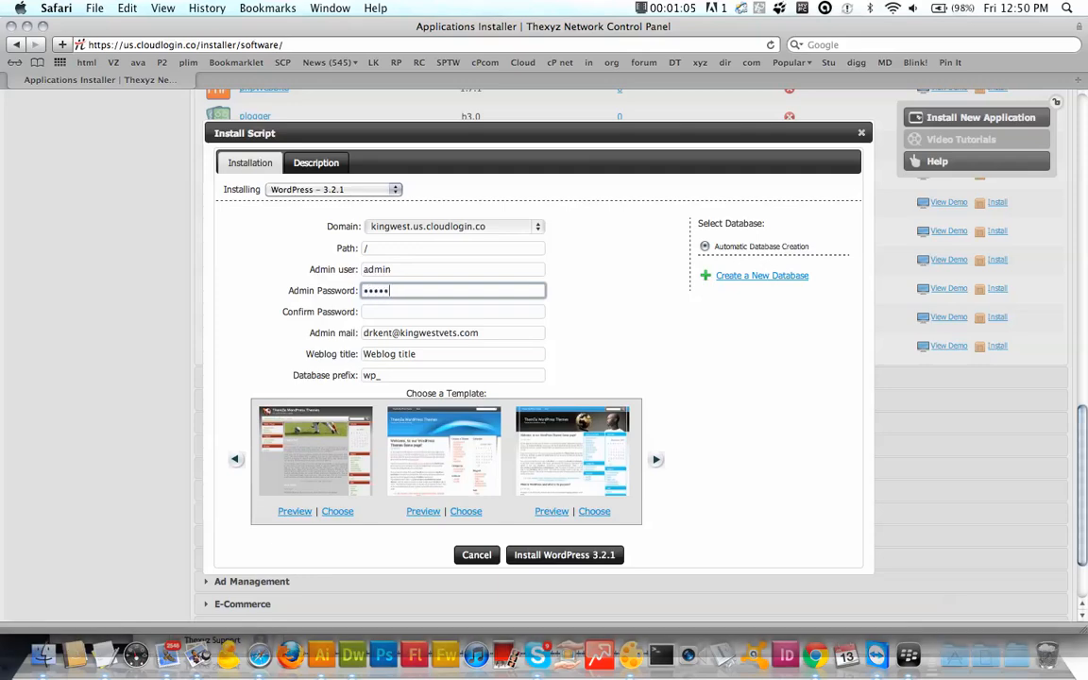
key(Tab)
text(••)
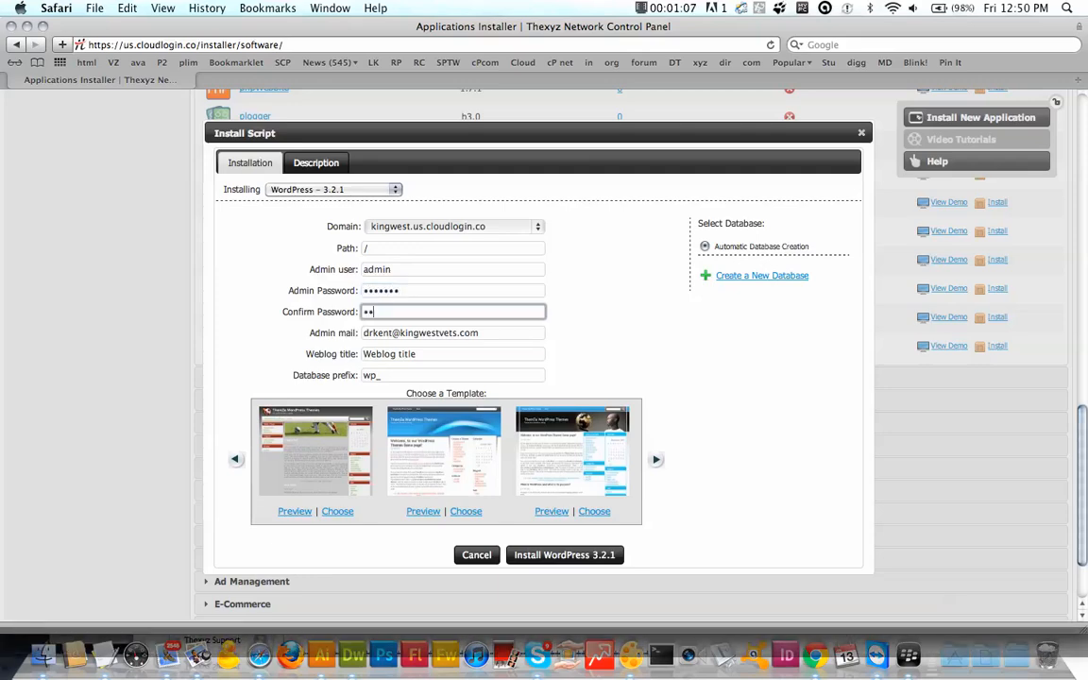
text(•••)
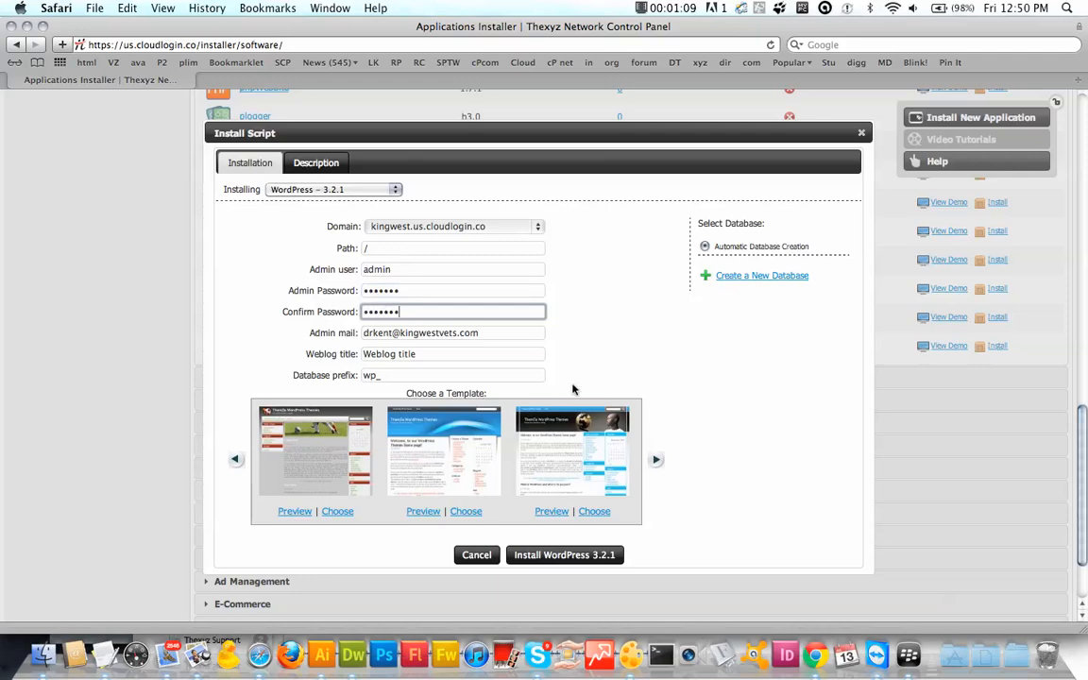
text(••)
key(Tab)
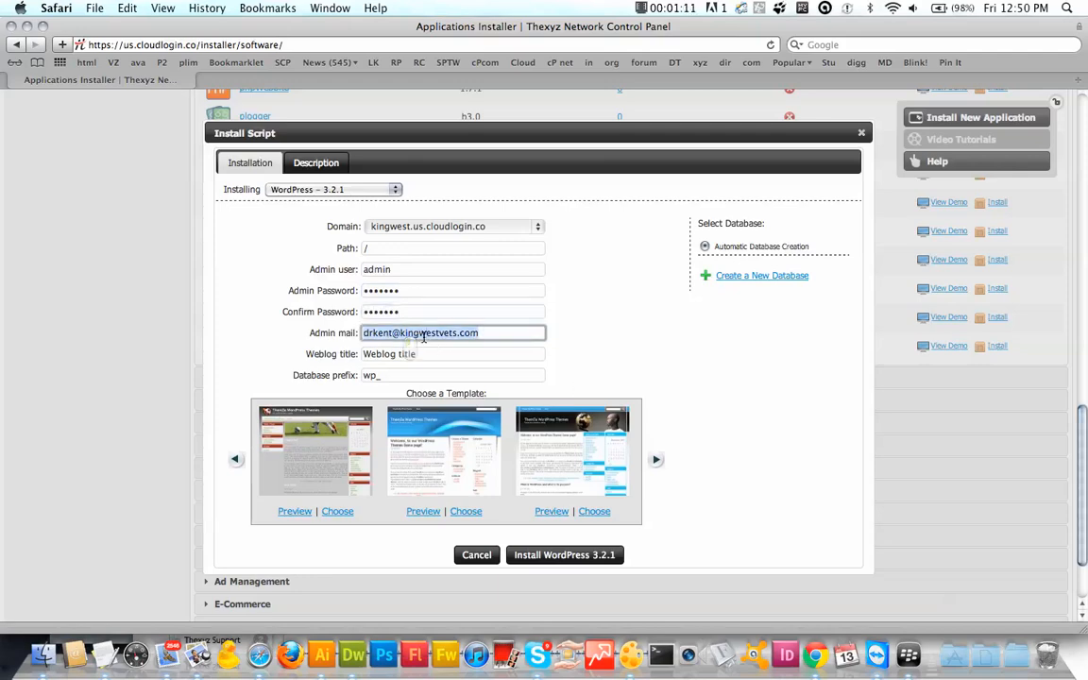
Step: Replace the admin e-mail with the new address, correcting its typos
key(BackSpace)
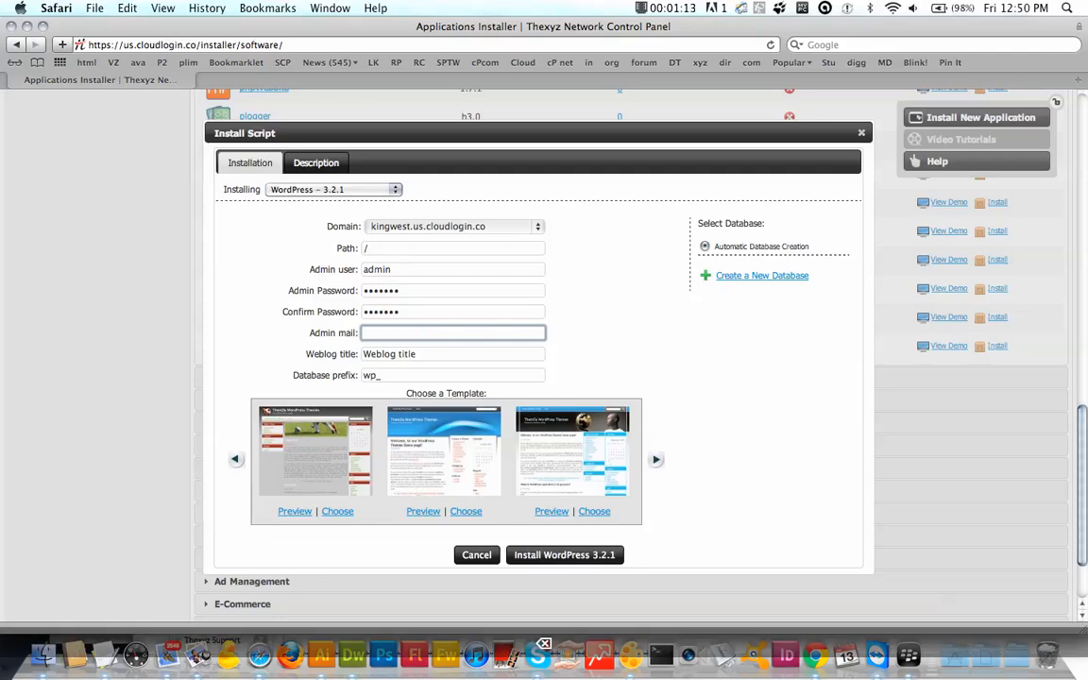
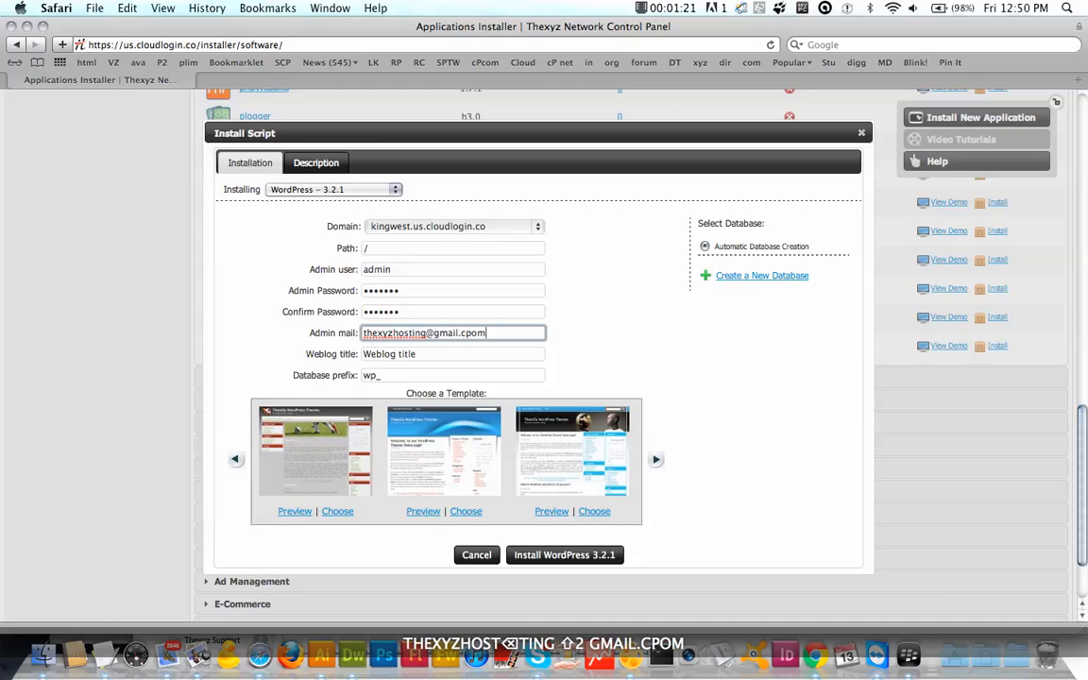
key(Tab)
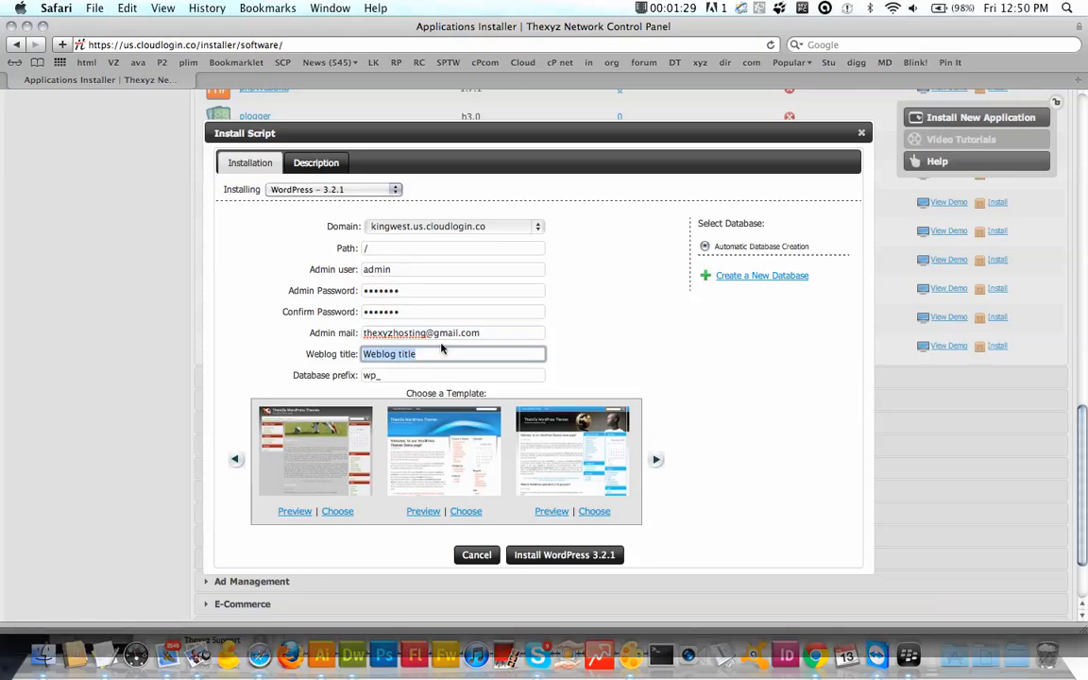
Step: Set the weblog title to 'King West Vets' and browse the next blog templates
text(King West B)
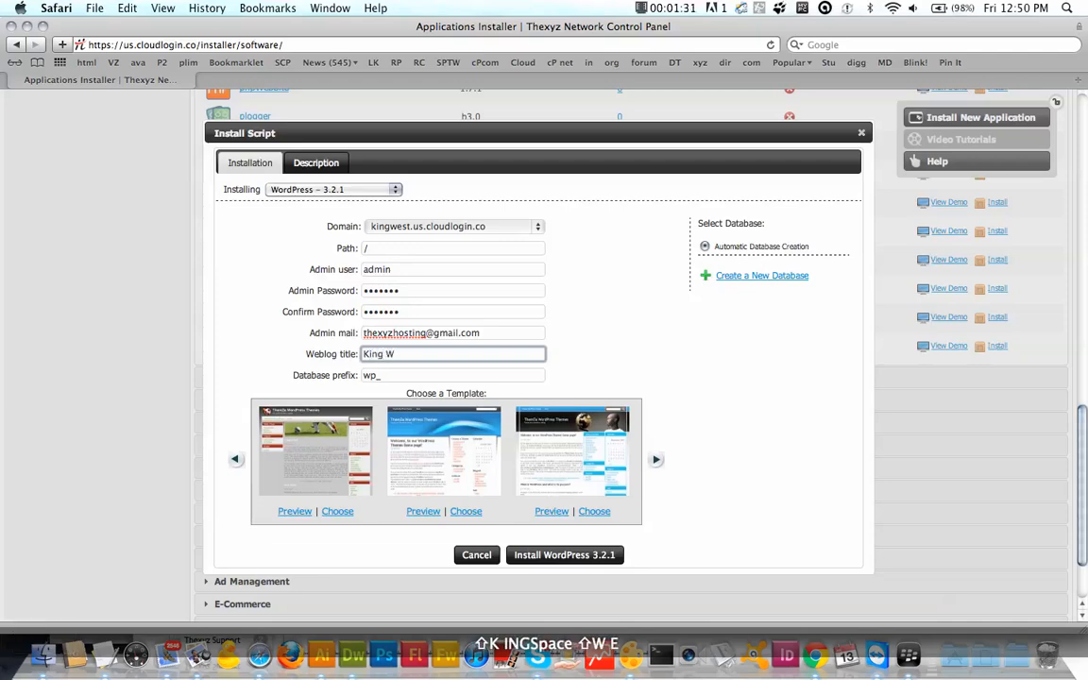
key(BackSpace)
text(BVE)
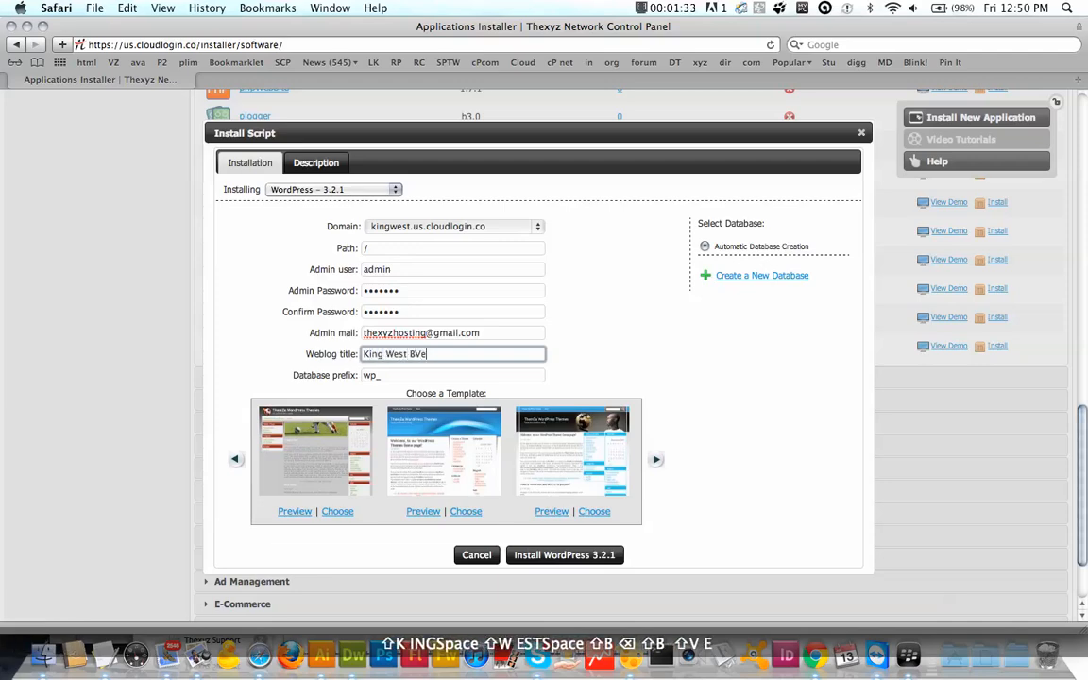
key(BackSpace)
key(BackSpace)
key(BackSpace)
text(Ves)
key(BackSpace)
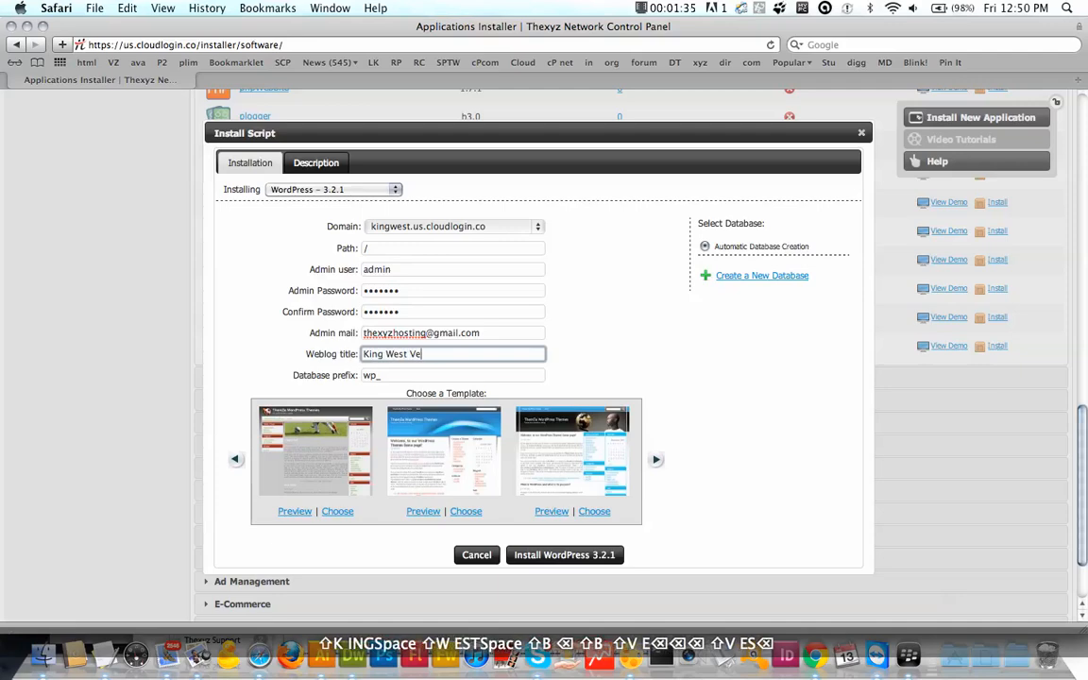
text(ts)
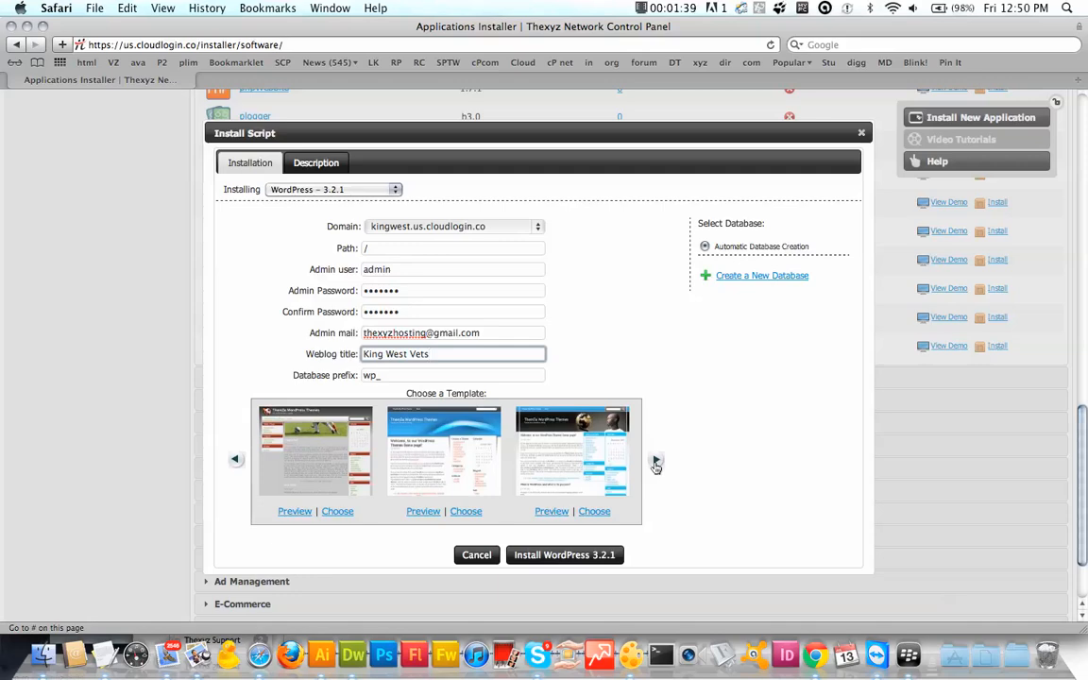
click(656, 462)
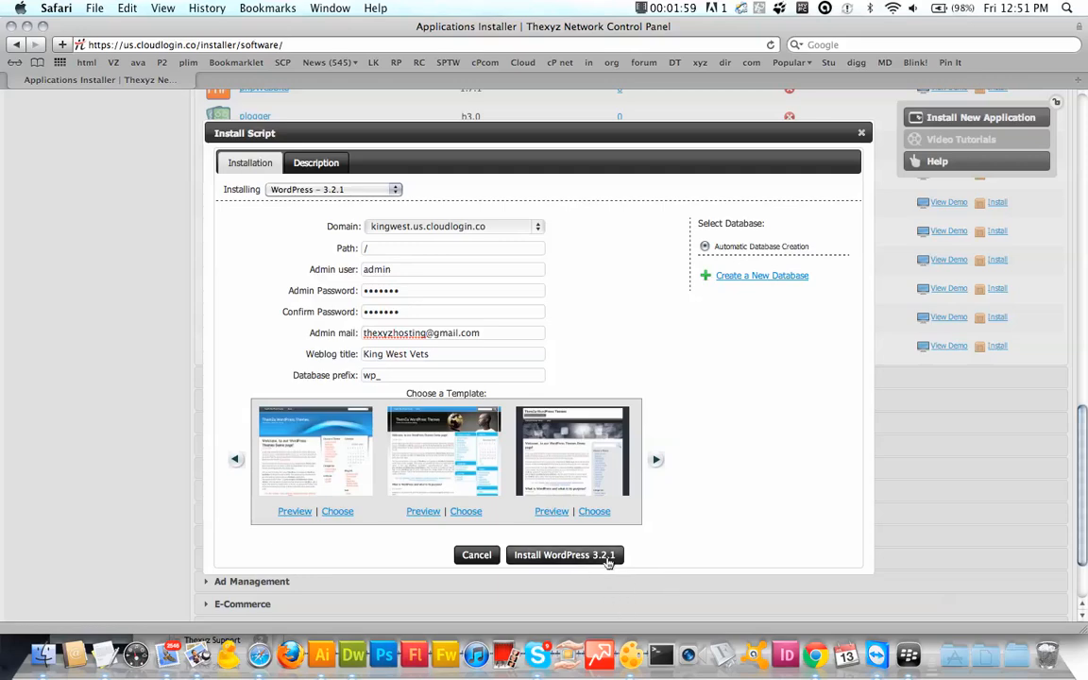
Step: Run the WordPress 3.2.1 installation on kingwest.us.cloudlogin.co
click(571, 556)
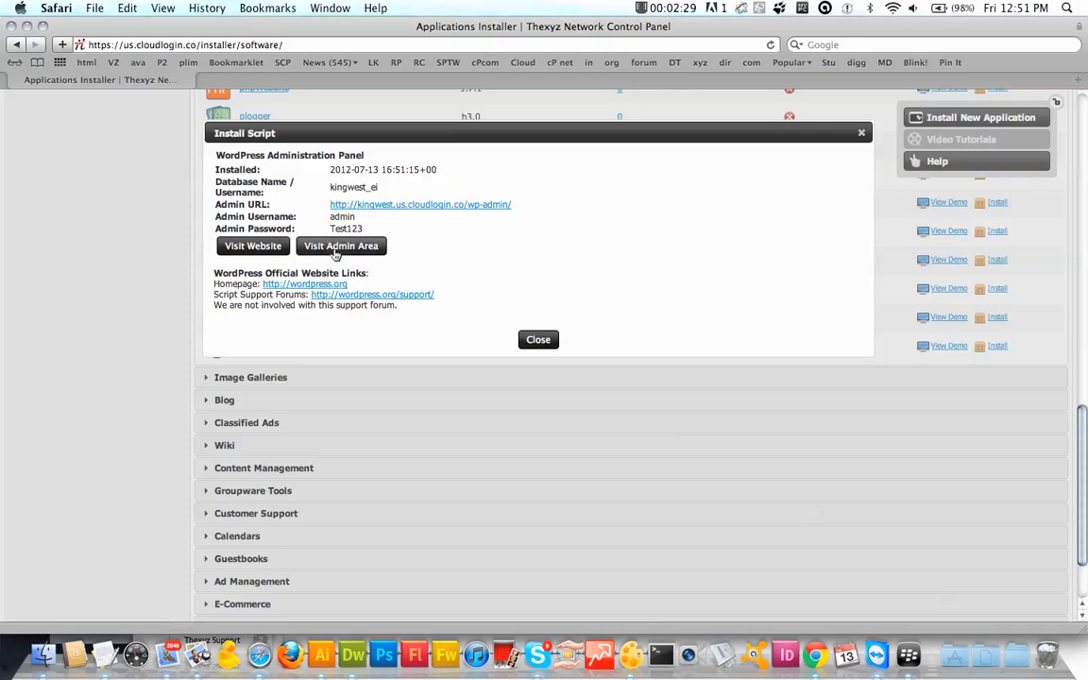
Step: Visit the new King West Vets site and scroll over its Hello world! front page
click(265, 247)
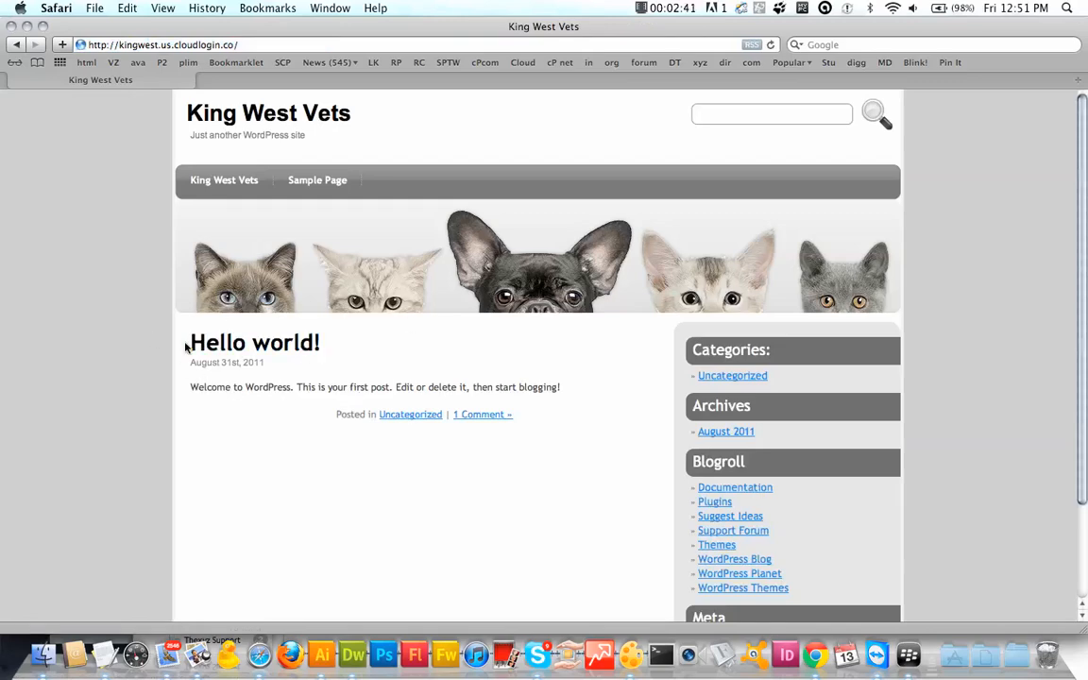
scroll(186, 344, down, 3)
scroll(186, 346, up, 3)
scroll(150, 246, down, 3)
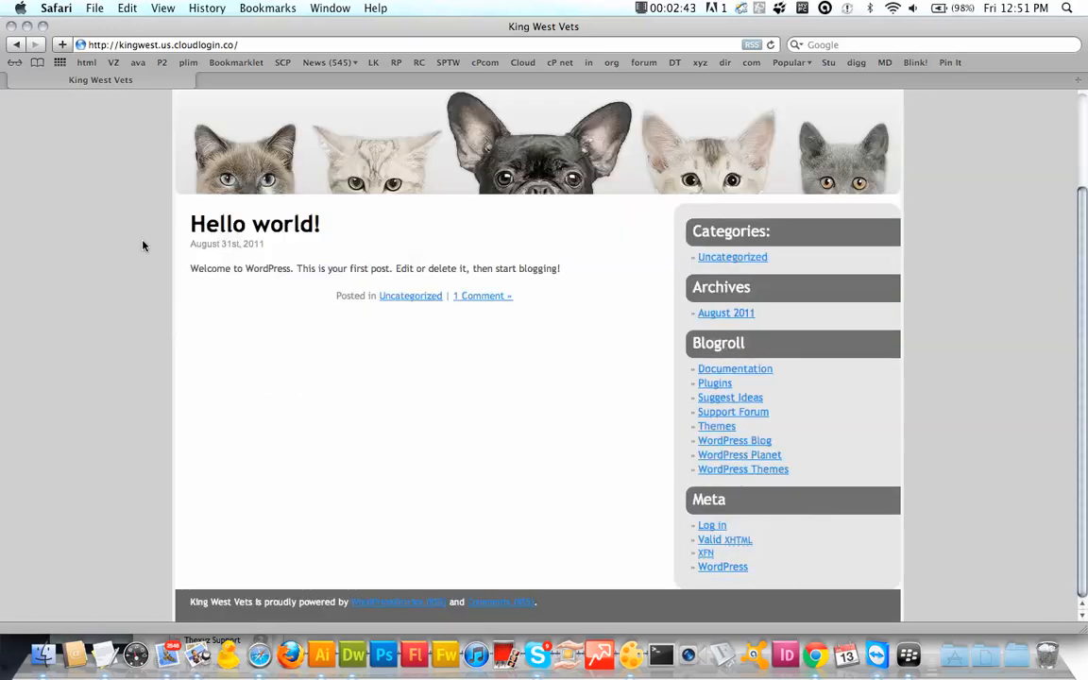
scroll(142, 245, up, 3)
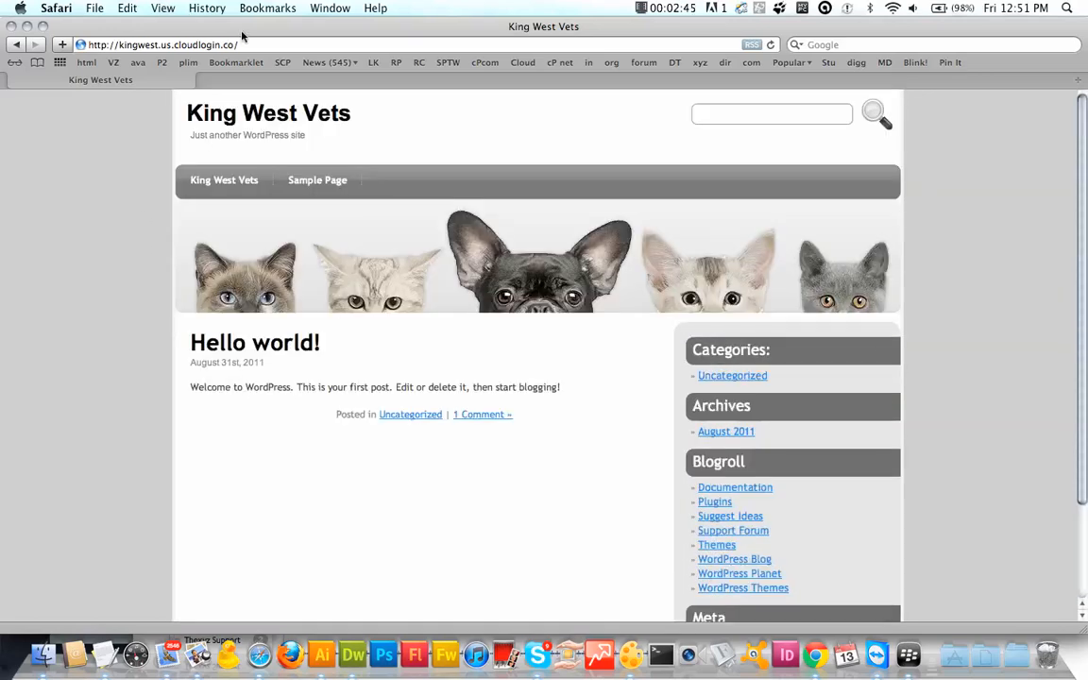
click(246, 45)
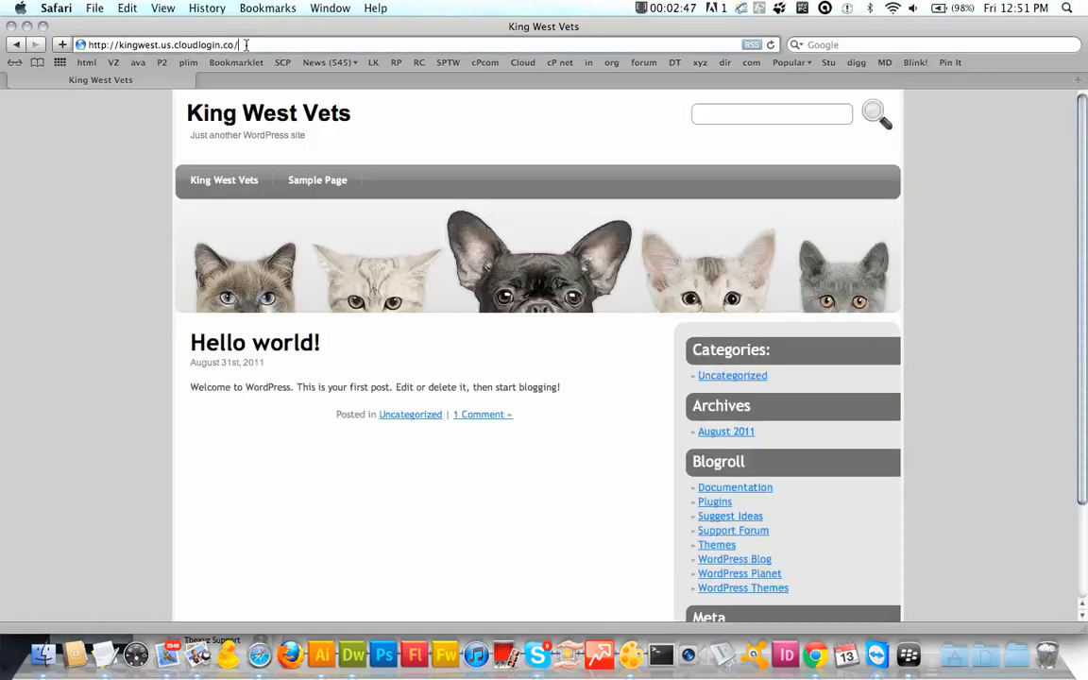
Step: Sign in at the site's wp-admin page as admin and reach the Dashboard
text(wp-admin)
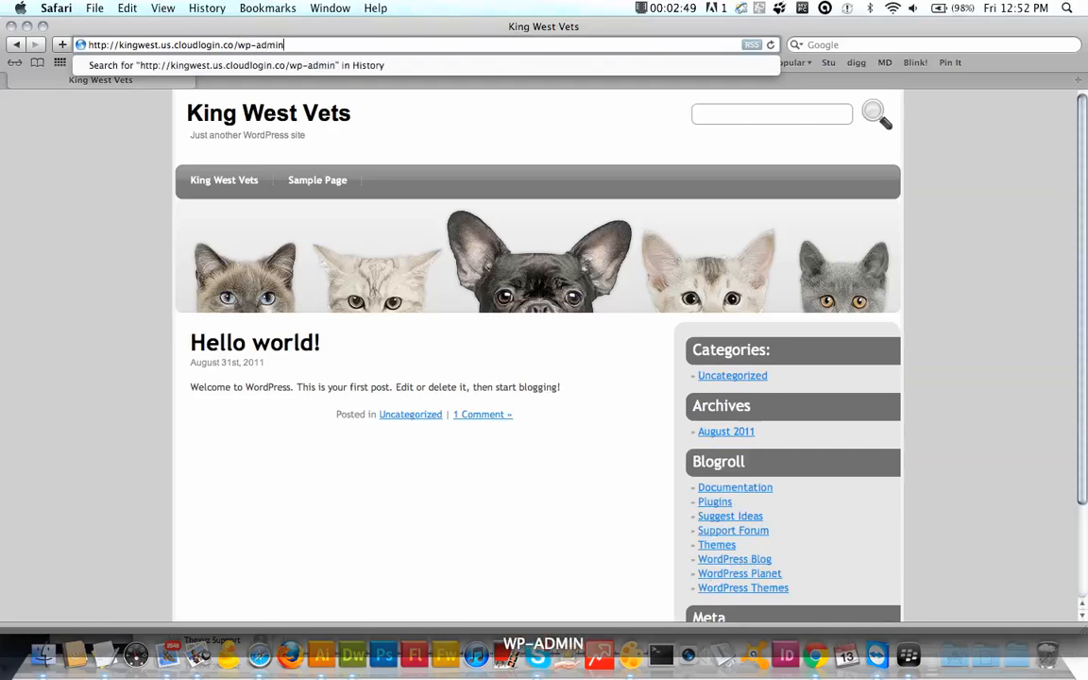
key(Return)
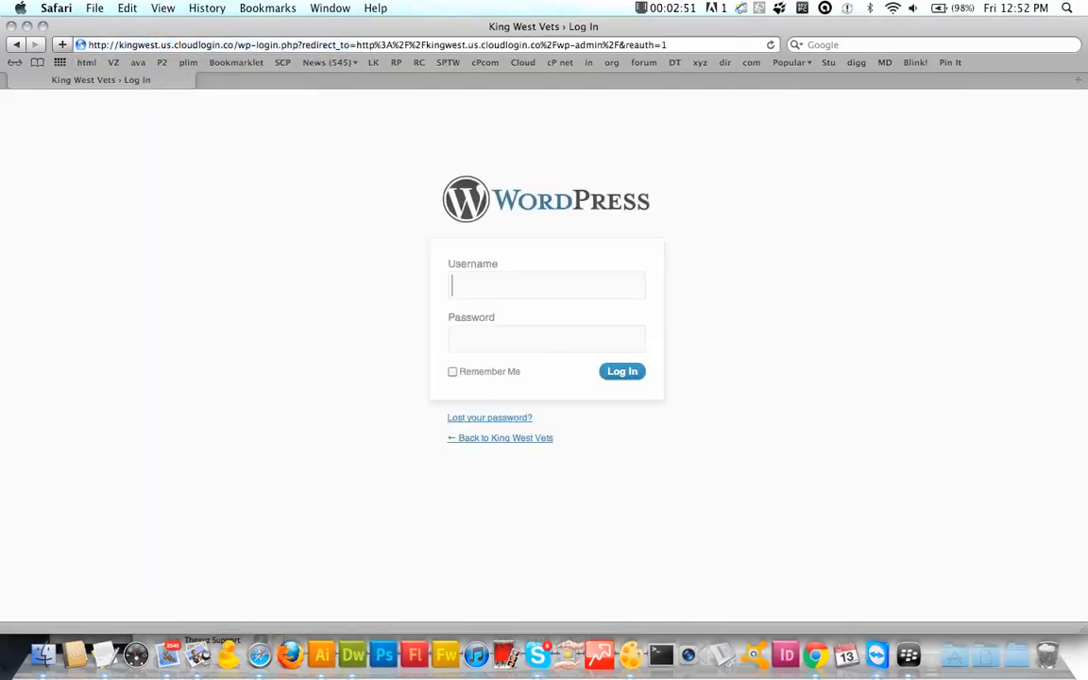
text(admi)
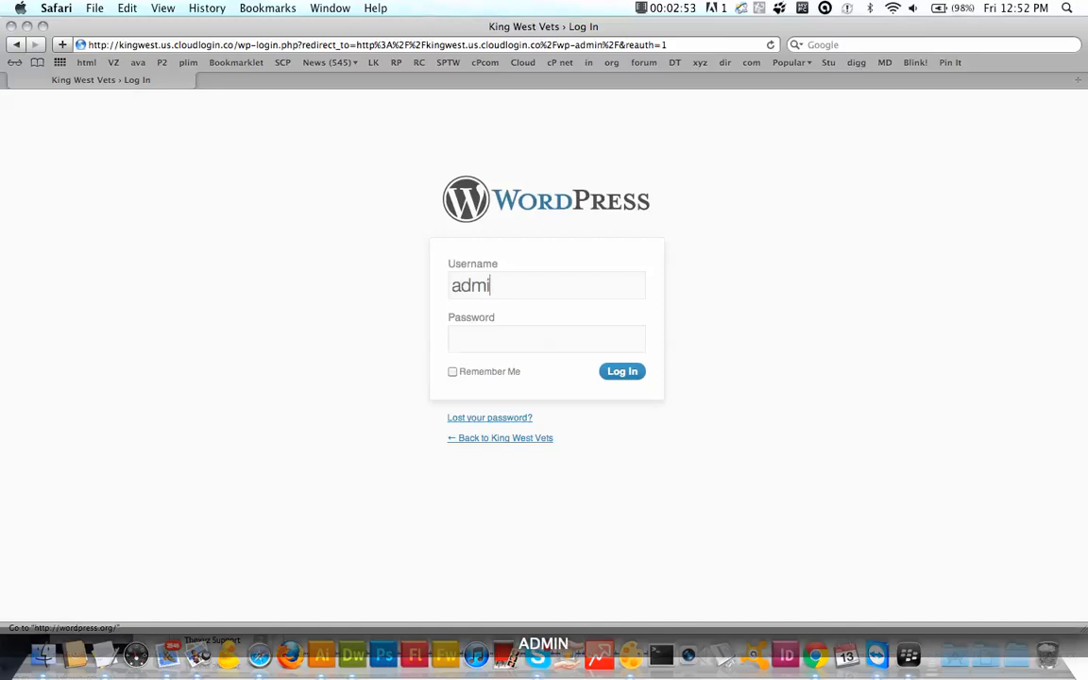
text(n)
key(Tab)
text(****)
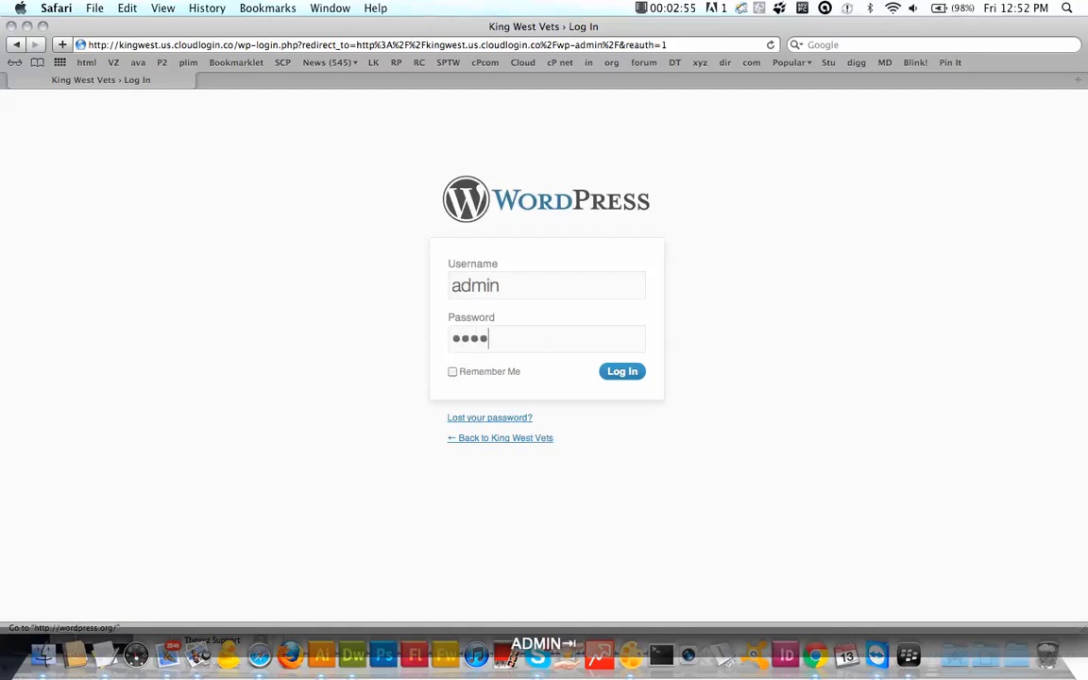
text(***)
key(Return)
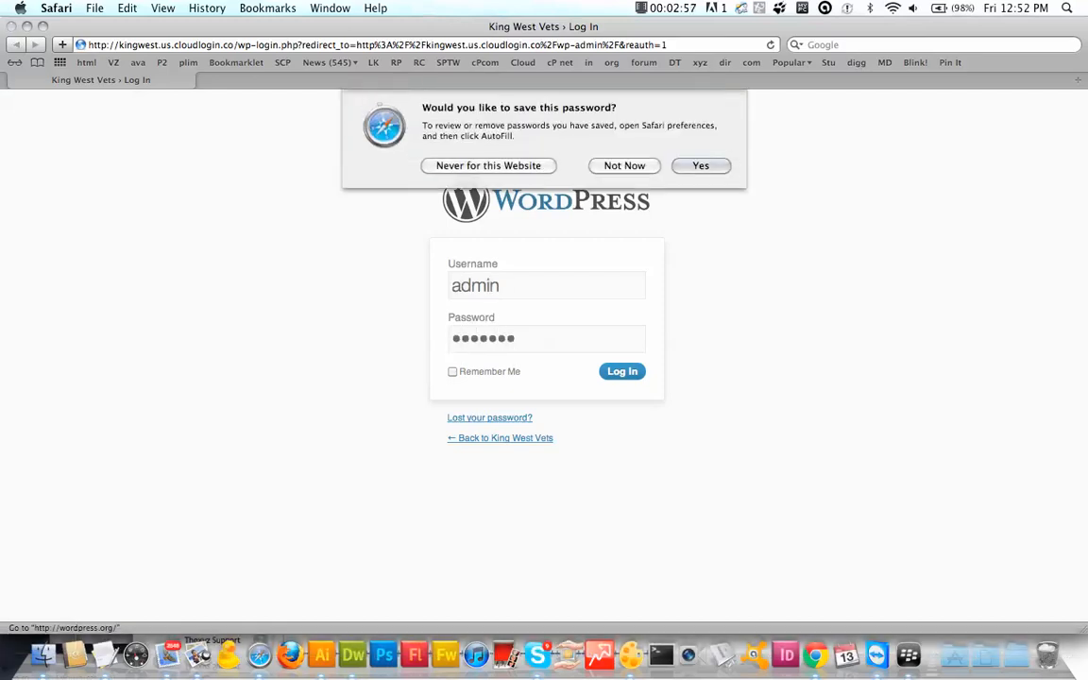
key(Return)
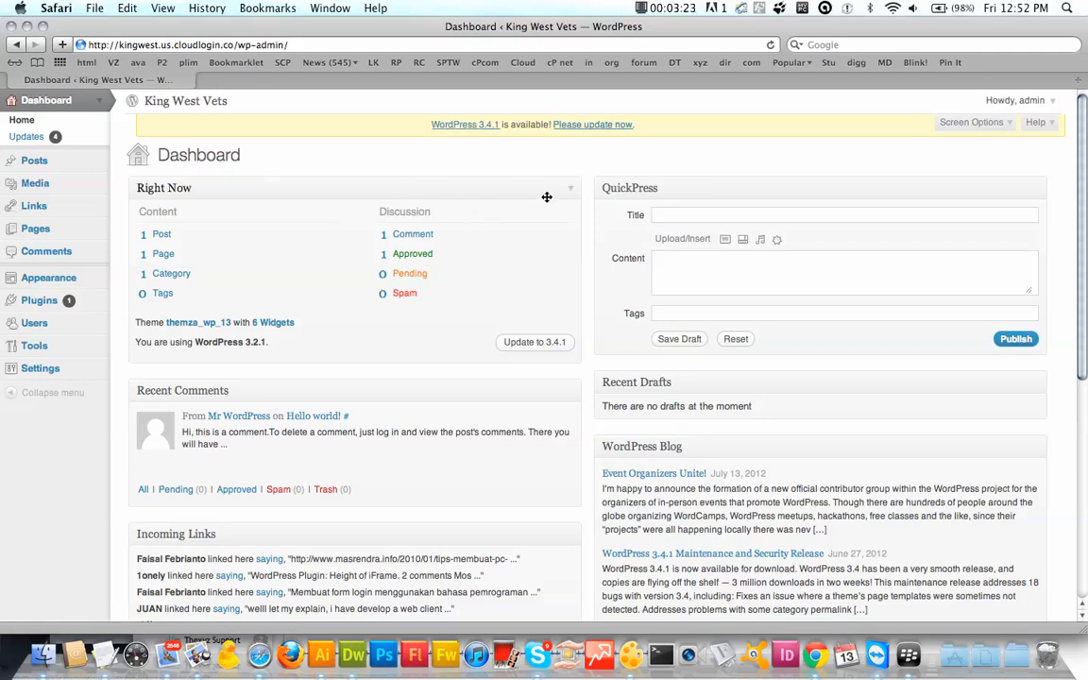
Step: Update WordPress from 3.2.1 to 3.4.1 and dismiss the new Toolbar notice on the Dashboard
click(610, 127)
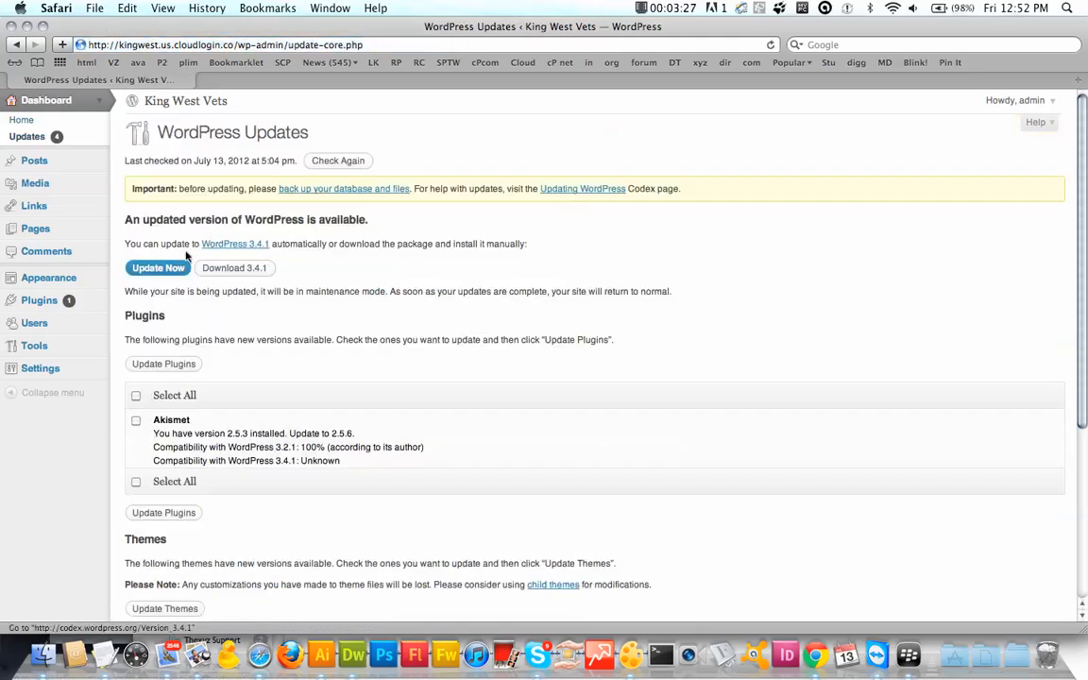
click(158, 269)
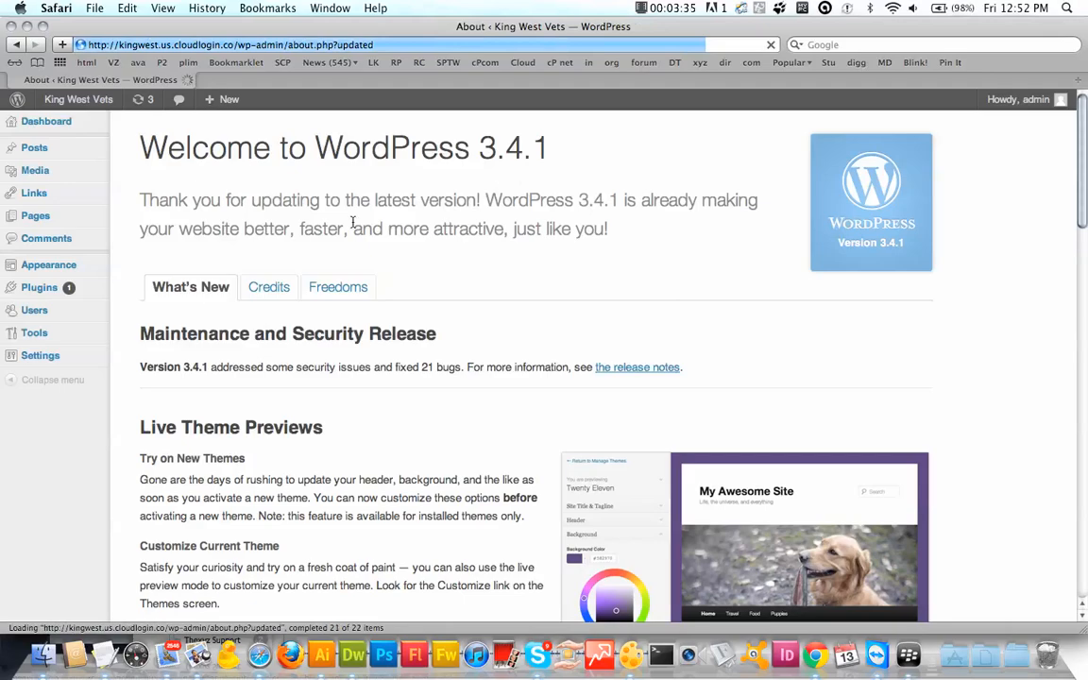
scroll(388, 312, down, 2)
scroll(388, 315, down, 15)
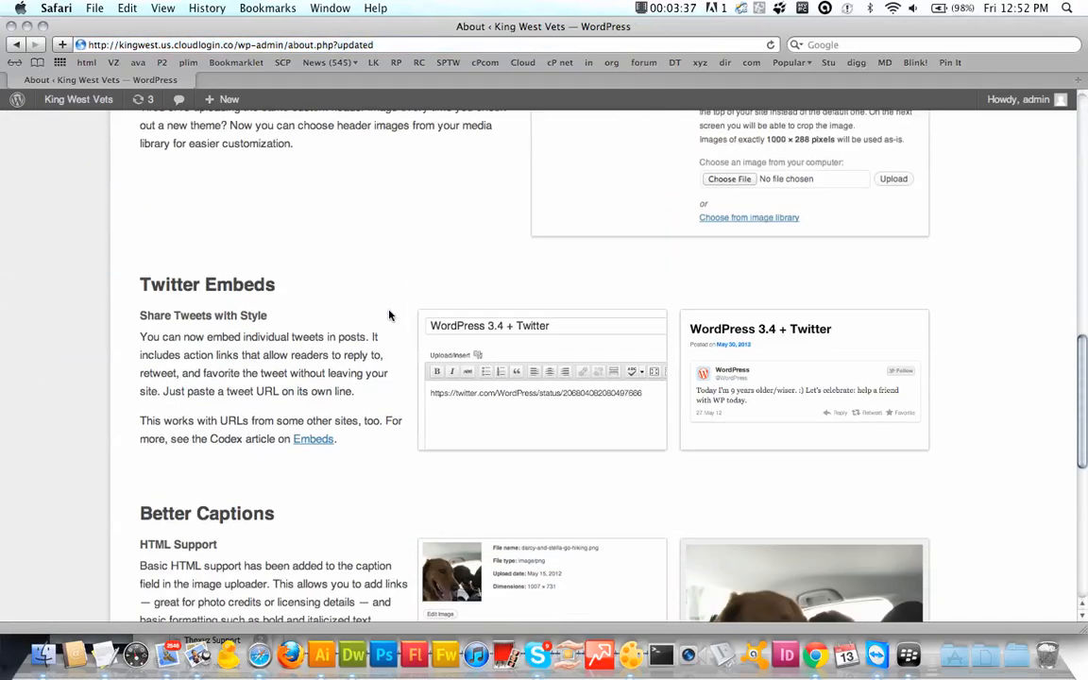
scroll(388, 315, up, 15)
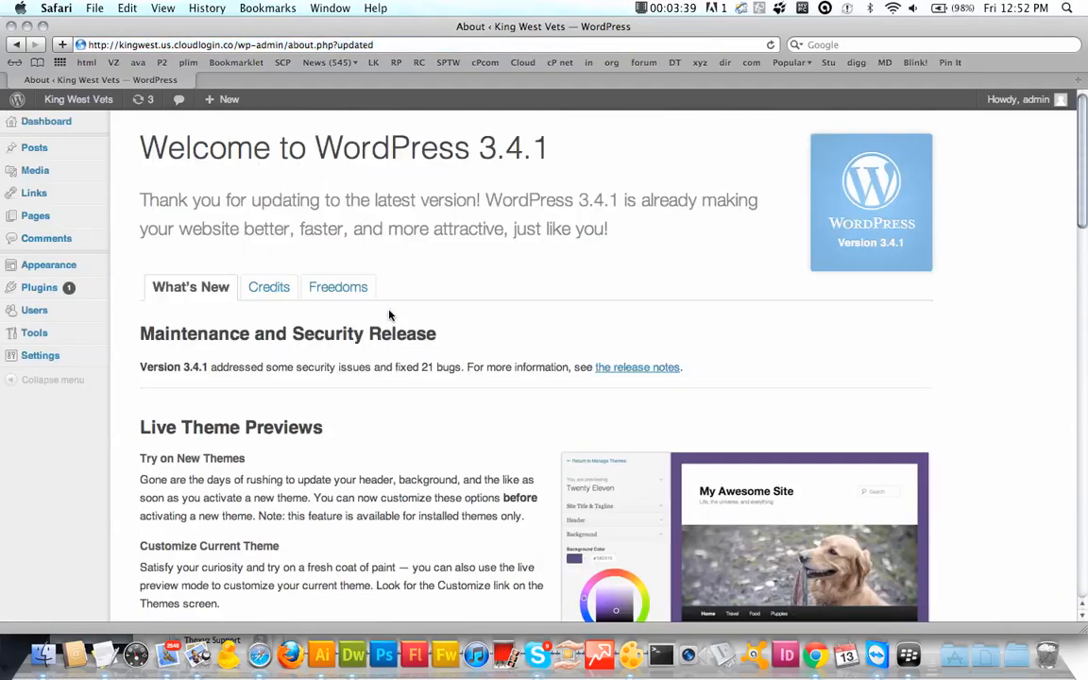
click(73, 121)
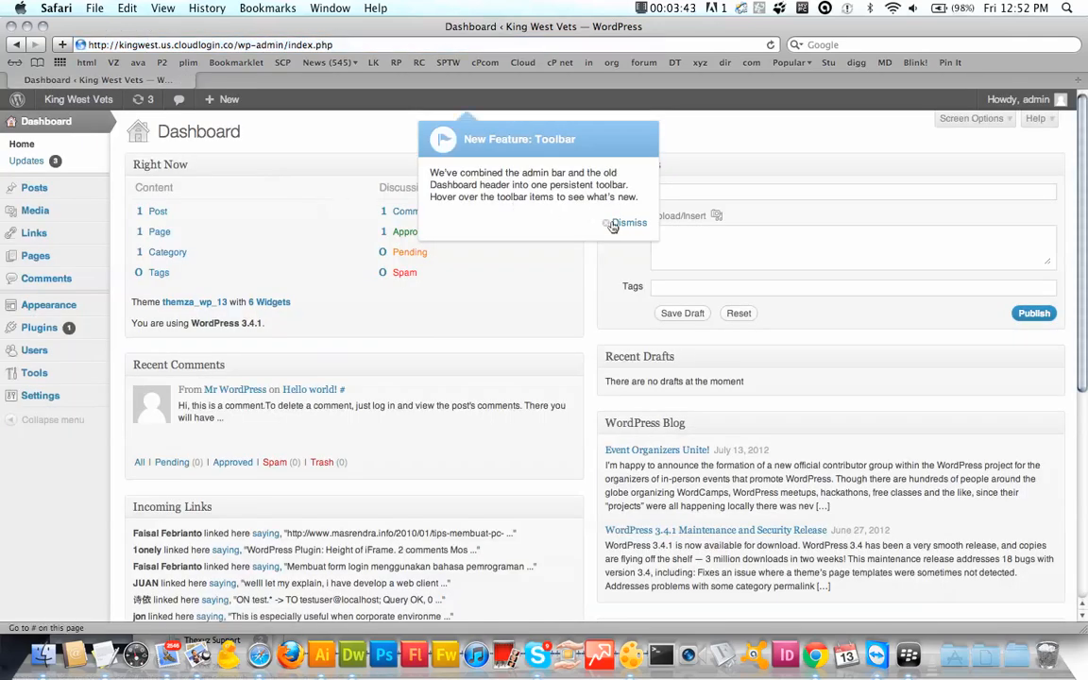
click(627, 223)
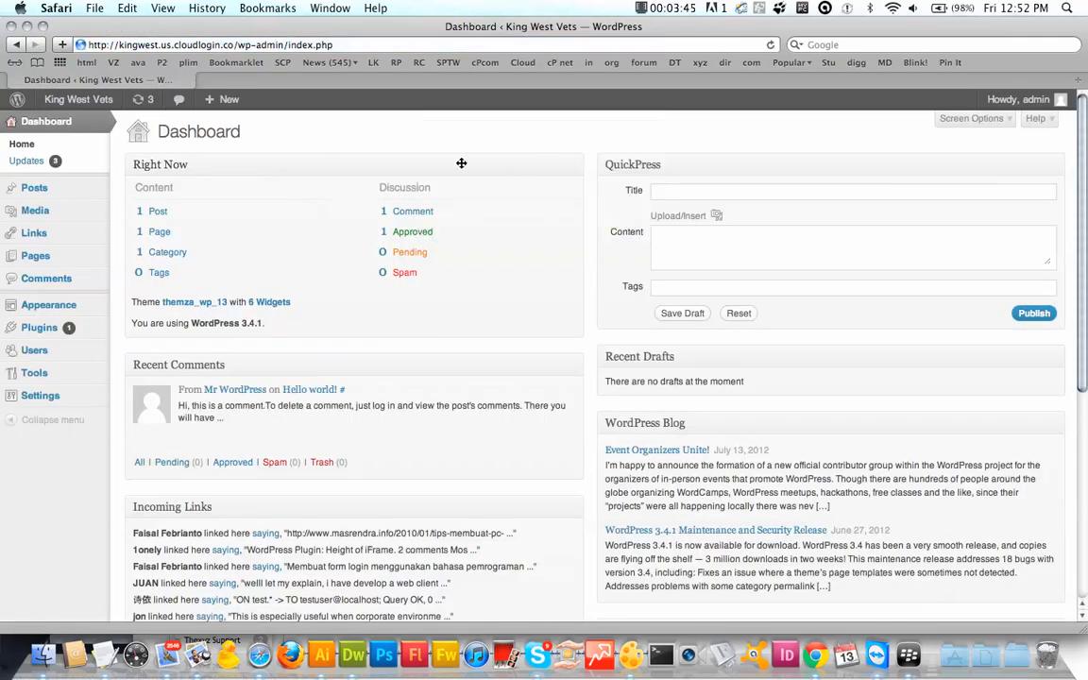
Step: Update the Akismet plugin to 2.5.6 from the Plugins list and activate it
click(45, 334)
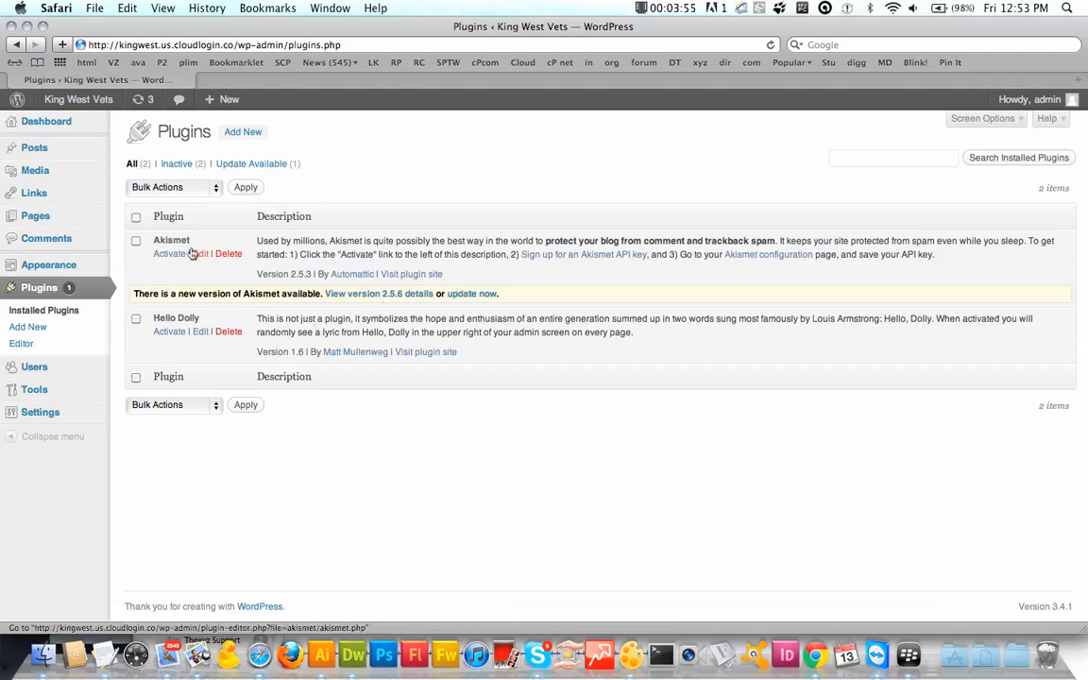
click(481, 296)
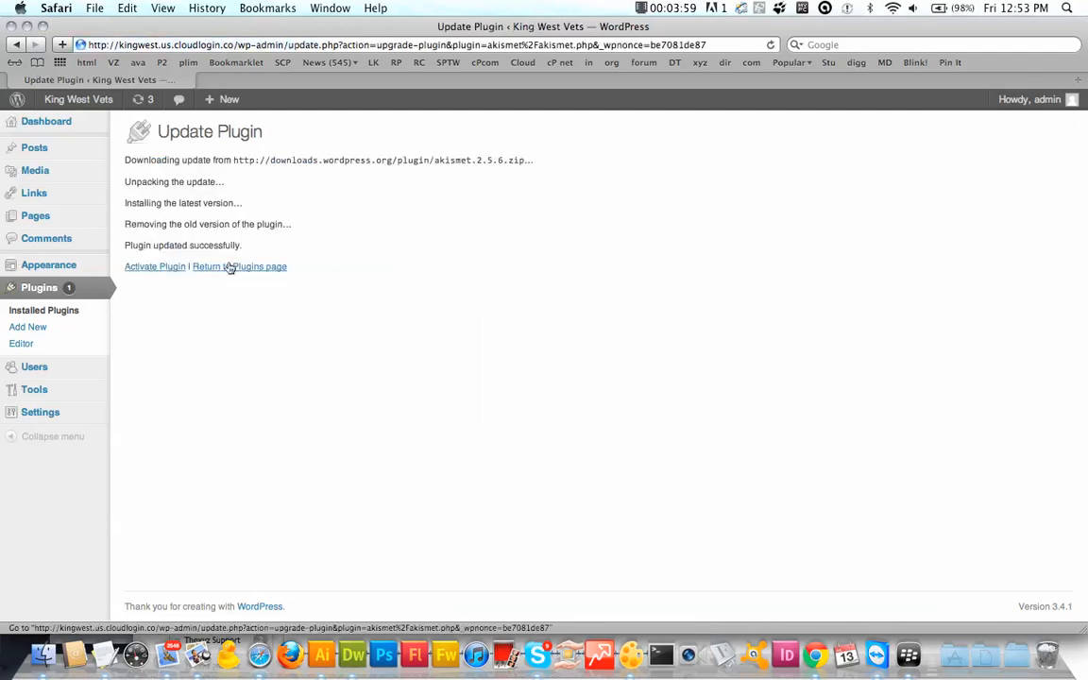
click(160, 267)
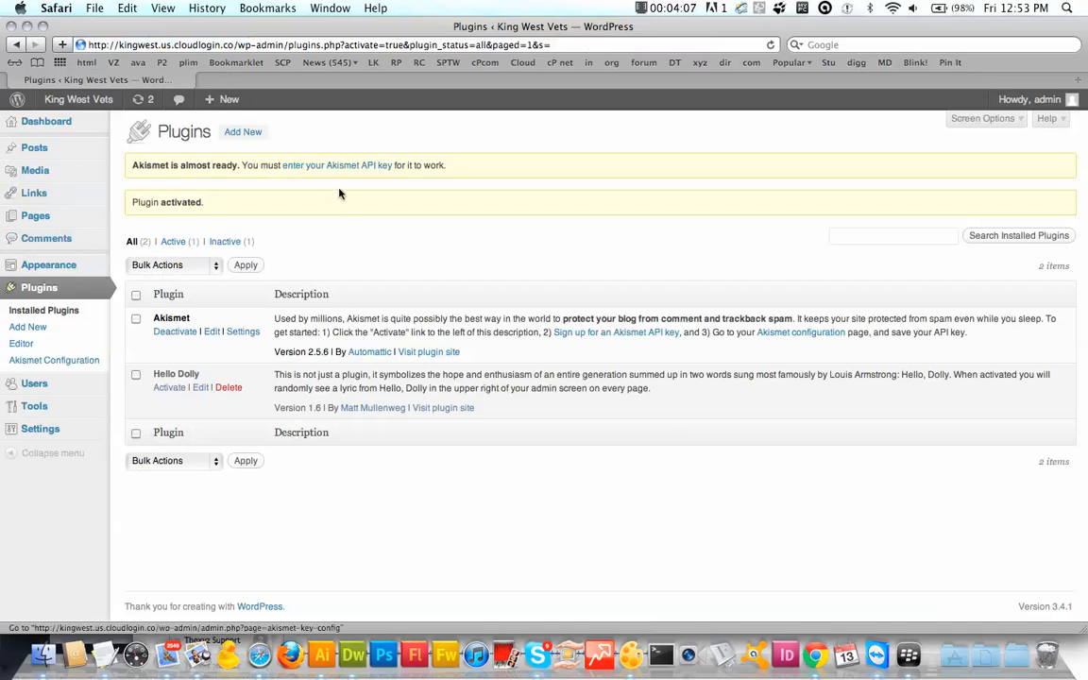
mouse_move(48, 428)
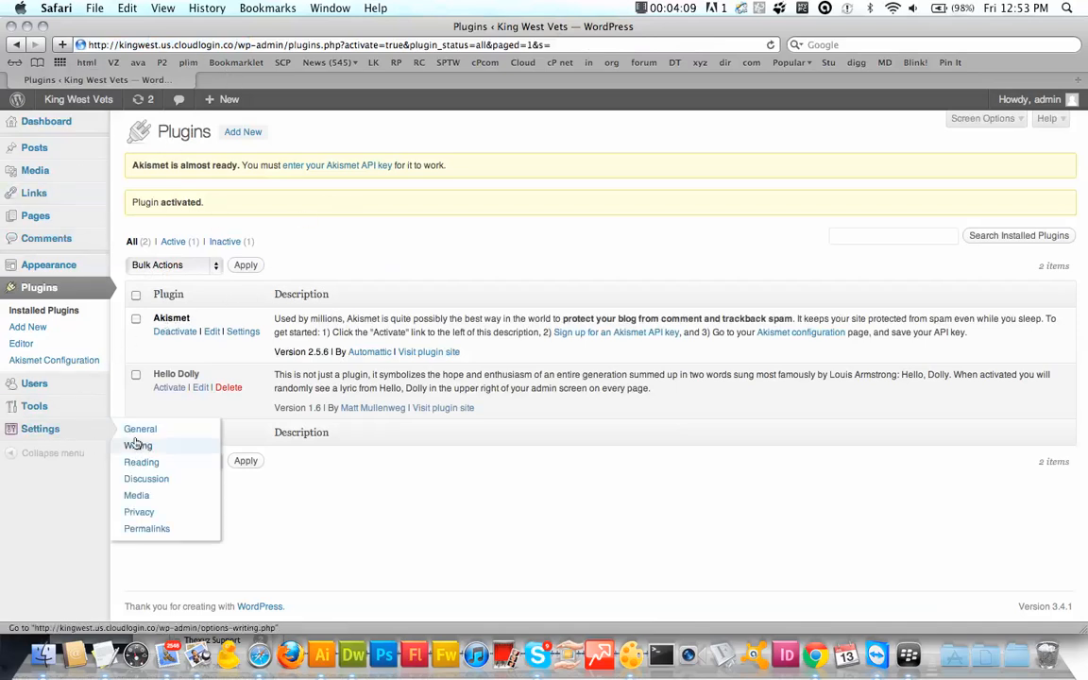
click(153, 430)
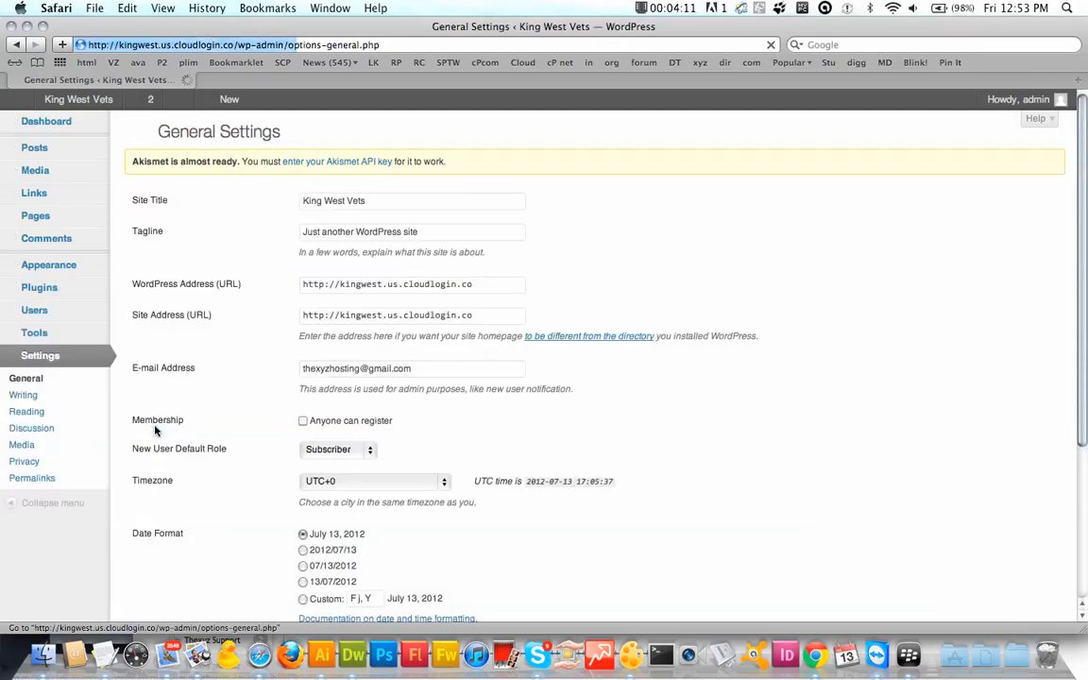
click(341, 287)
text(www)
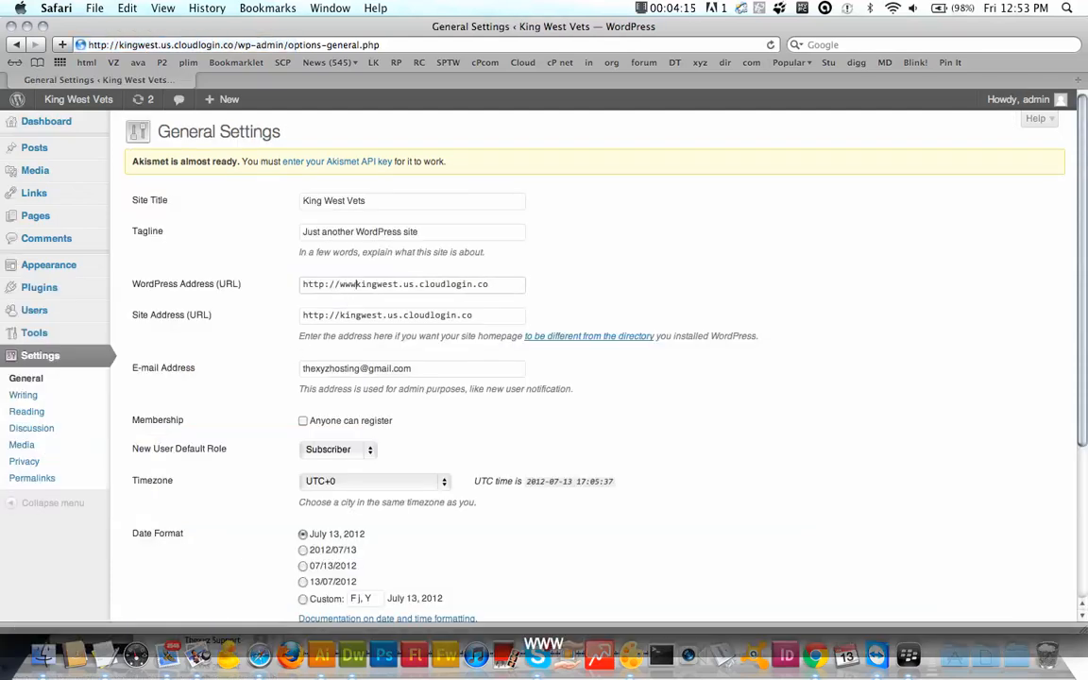
text(.)
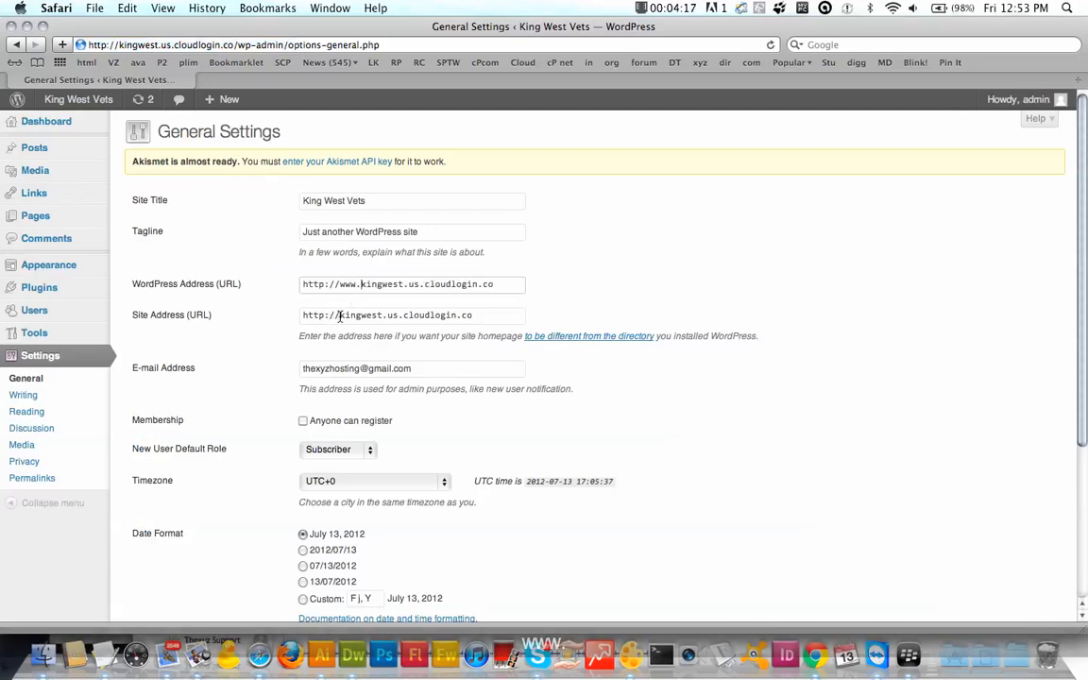
click(334, 314)
text(www.)
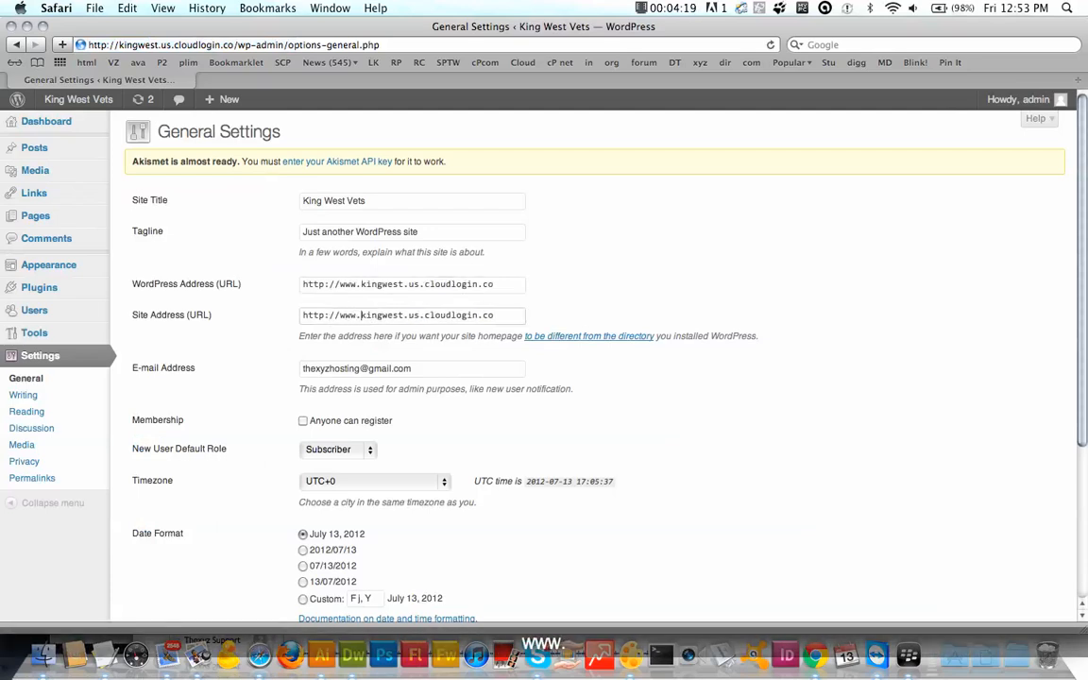
scroll(424, 332, down, 5)
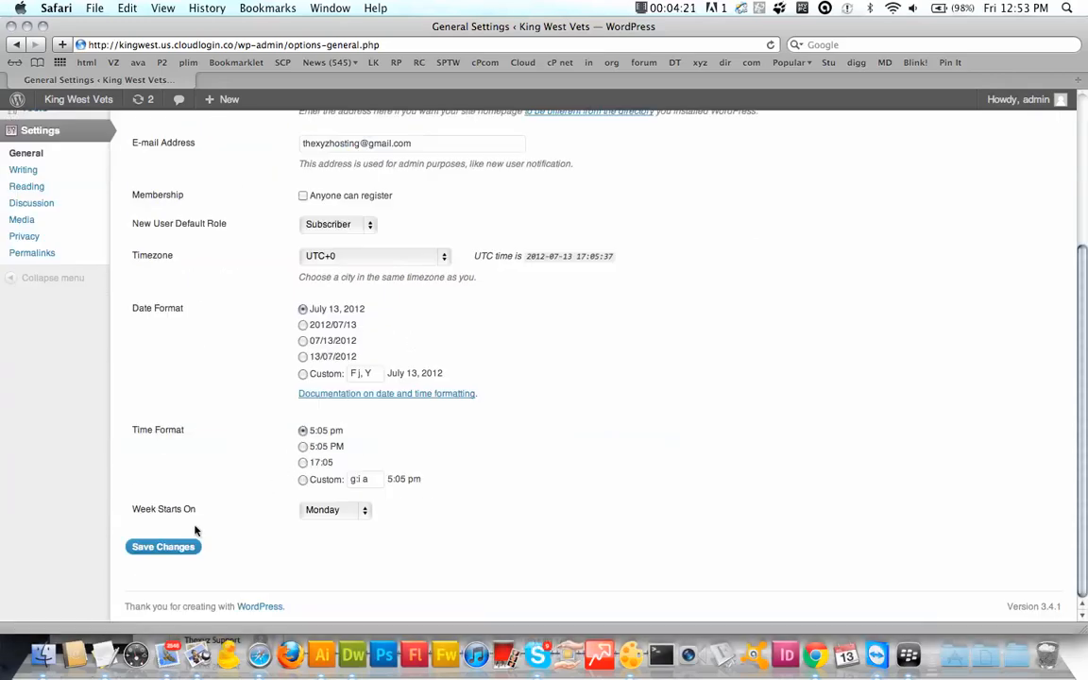
click(182, 546)
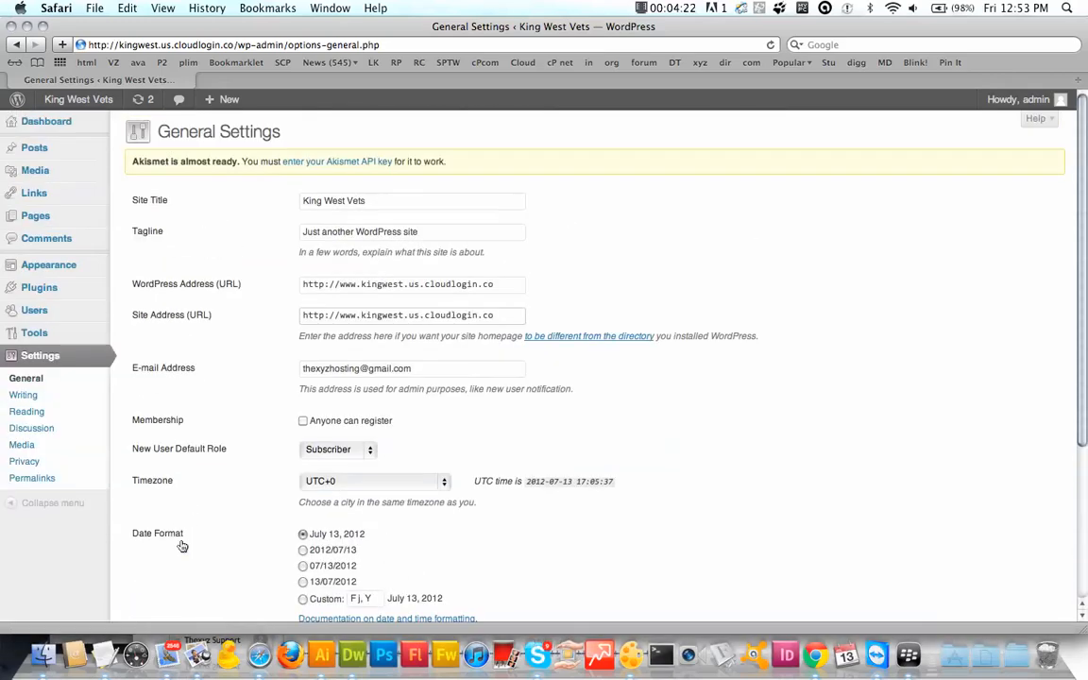
Step: Replace the tagline with 'We are King West Vets' and save the settings
triple_click(384, 230)
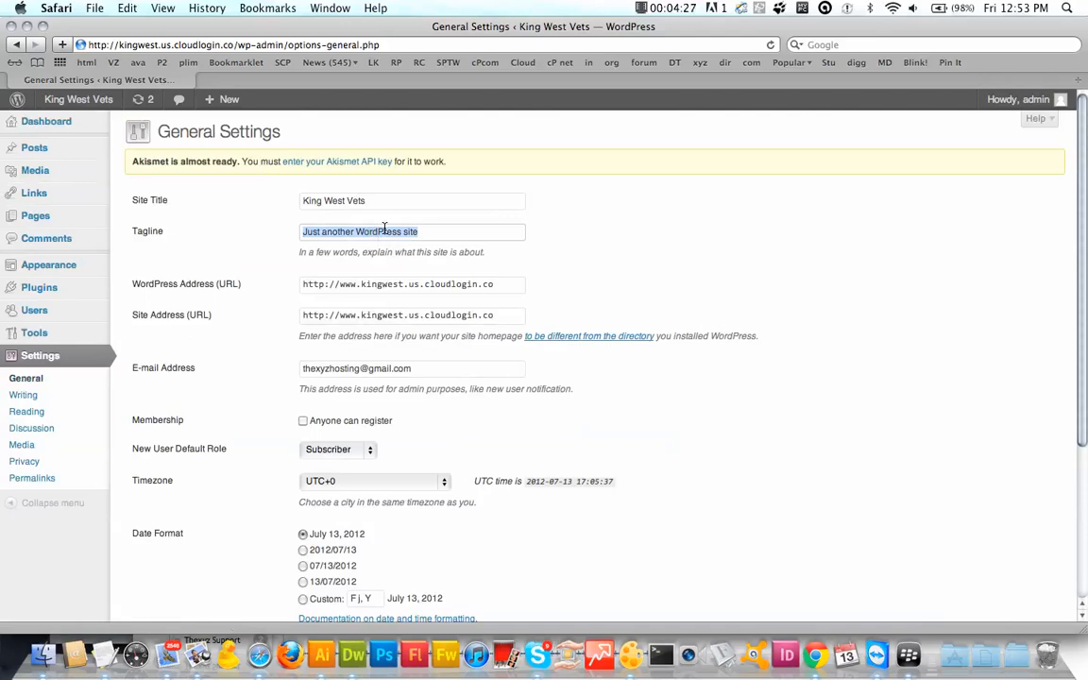
text(We ar)
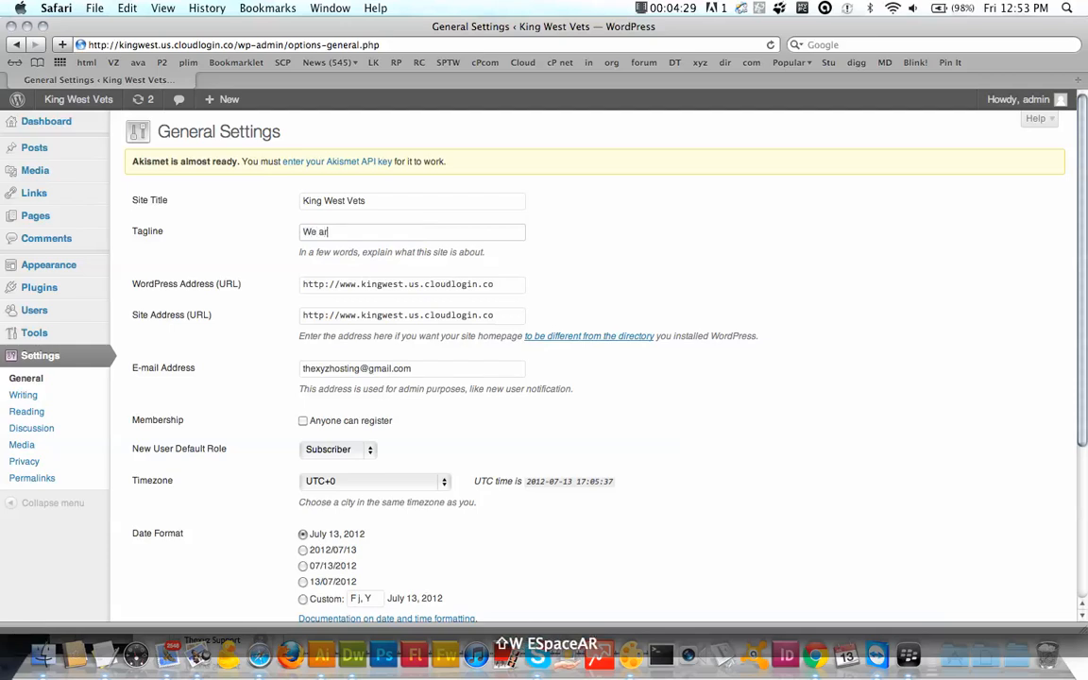
text(e King )
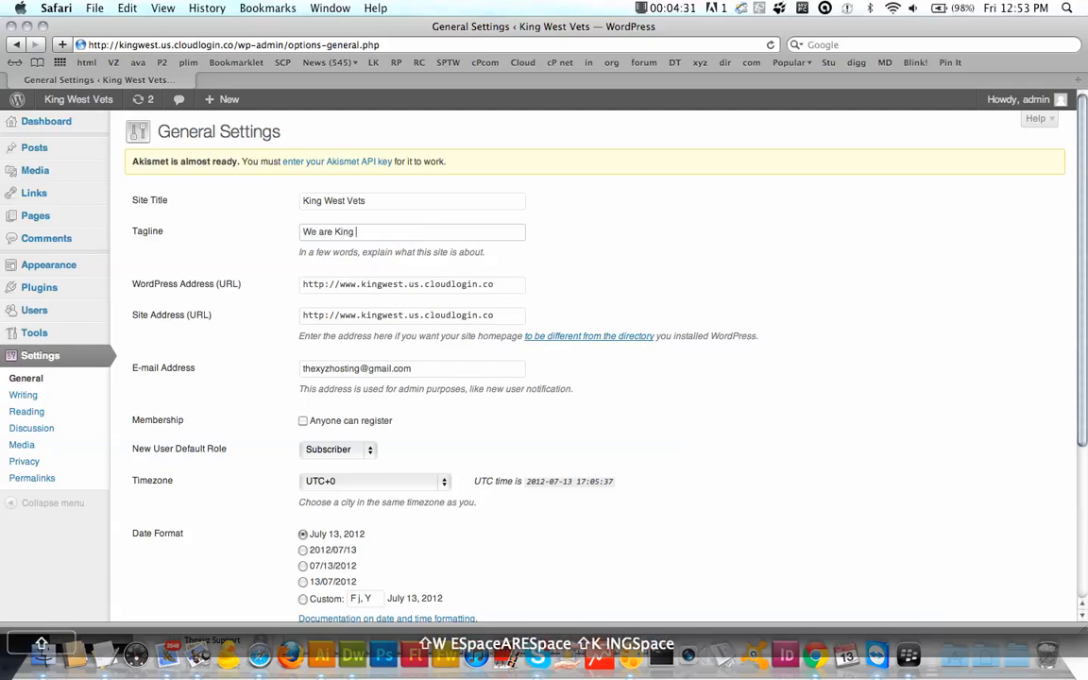
text(West Vets)
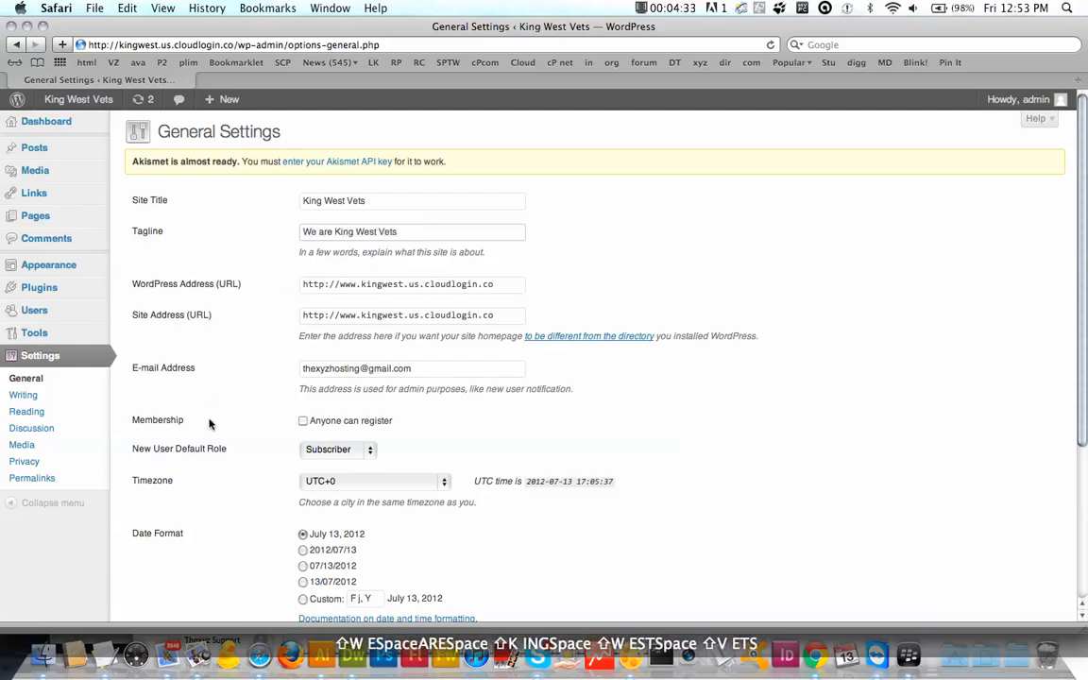
scroll(210, 424, down, 5)
click(164, 547)
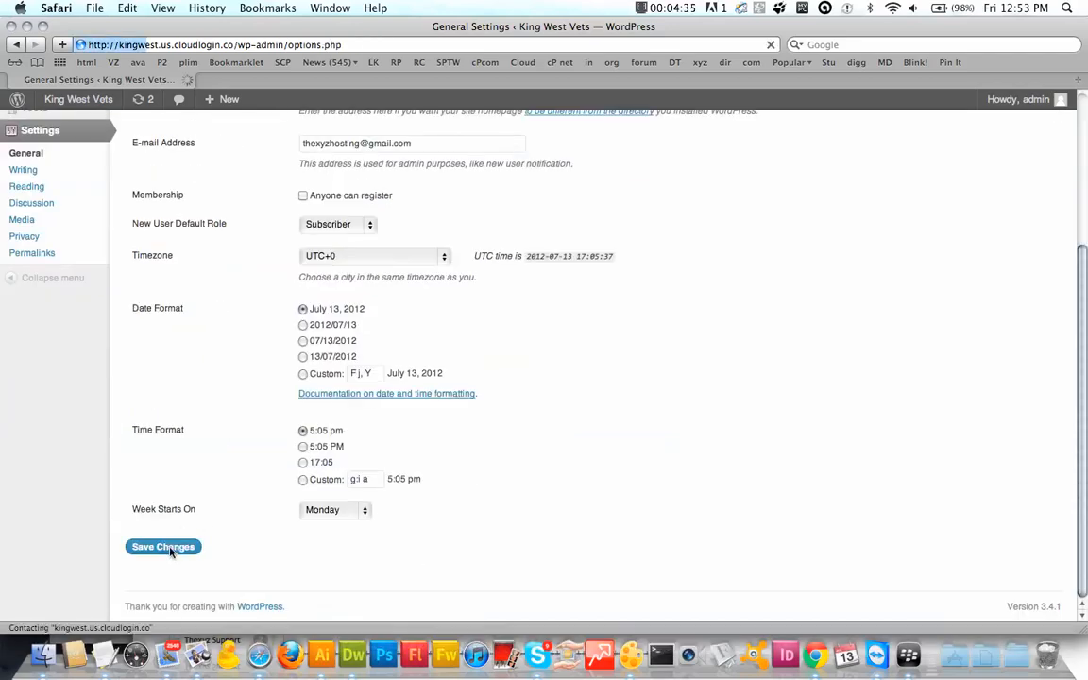
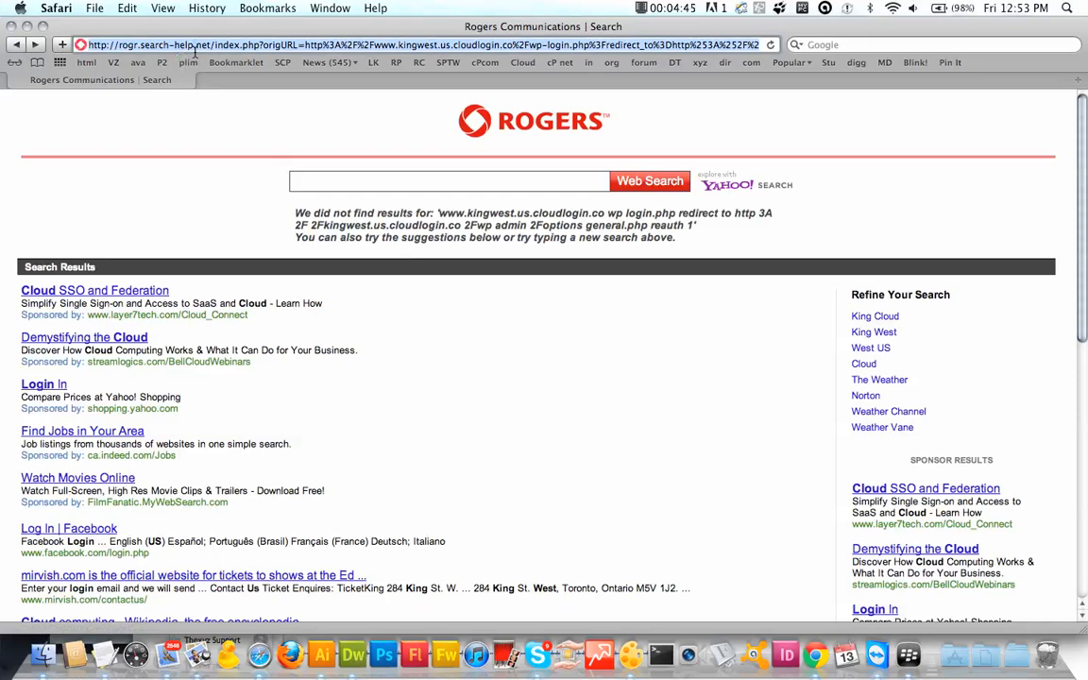
click(16, 45)
click(16, 44)
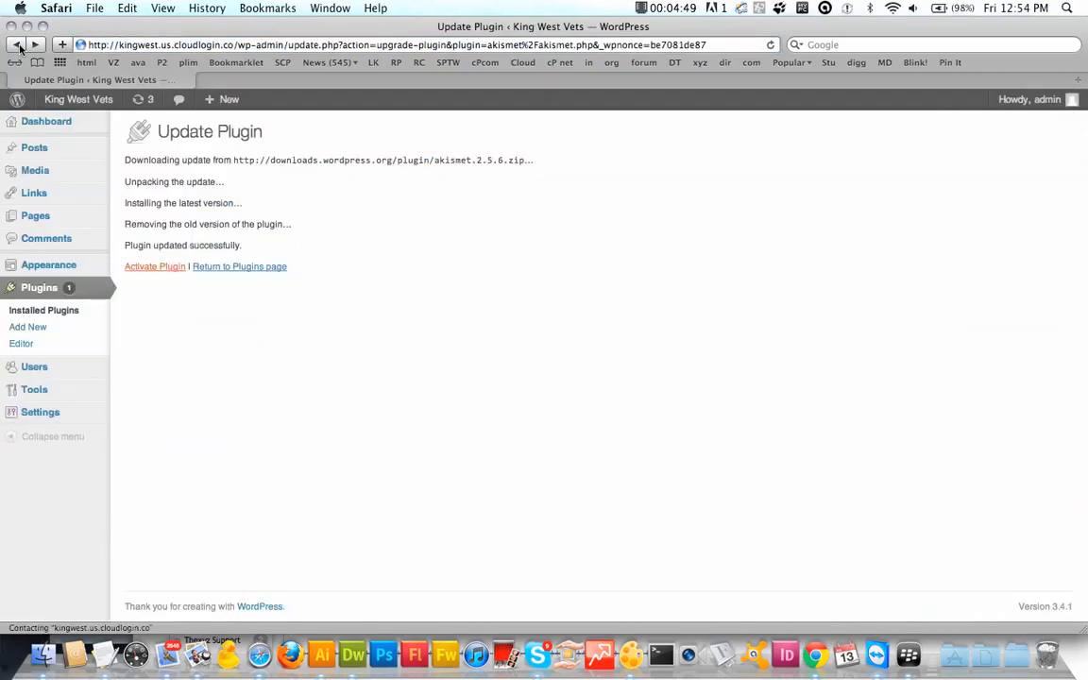
click(18, 45)
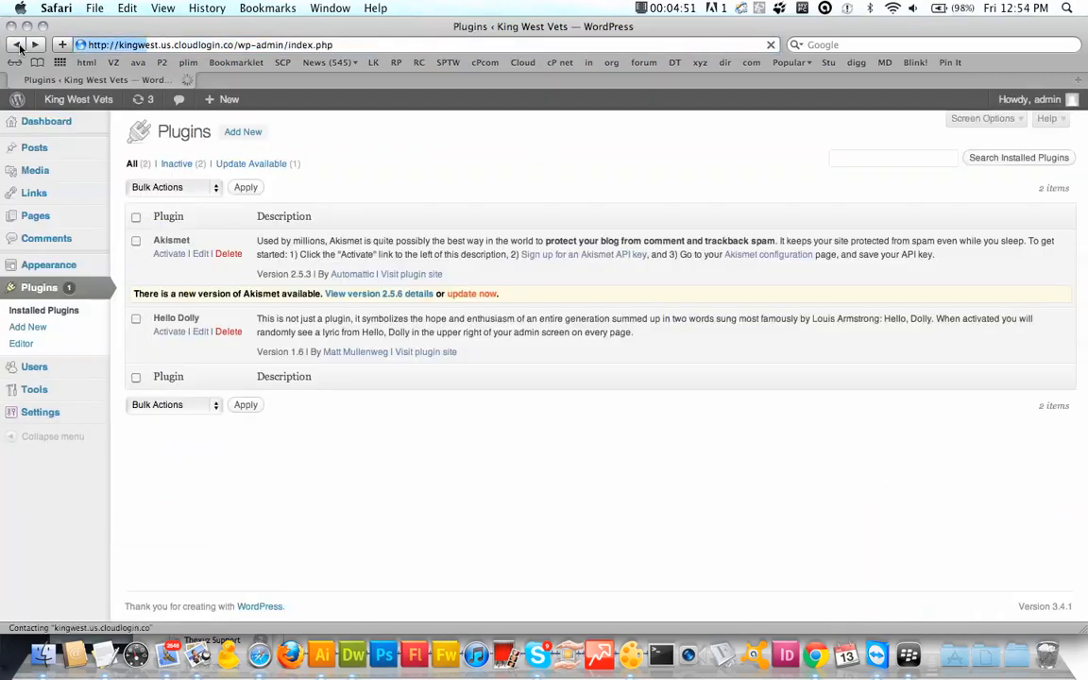
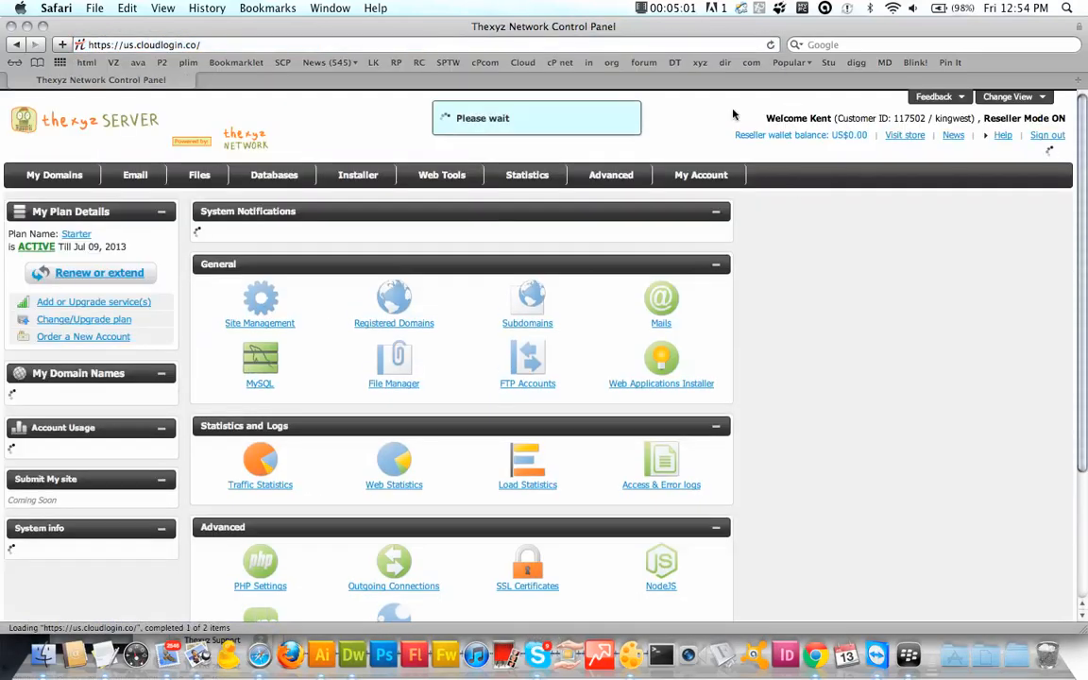
Step: Go to the control panel's MySQL Databases page under the Databases menu
mouse_move(597, 193)
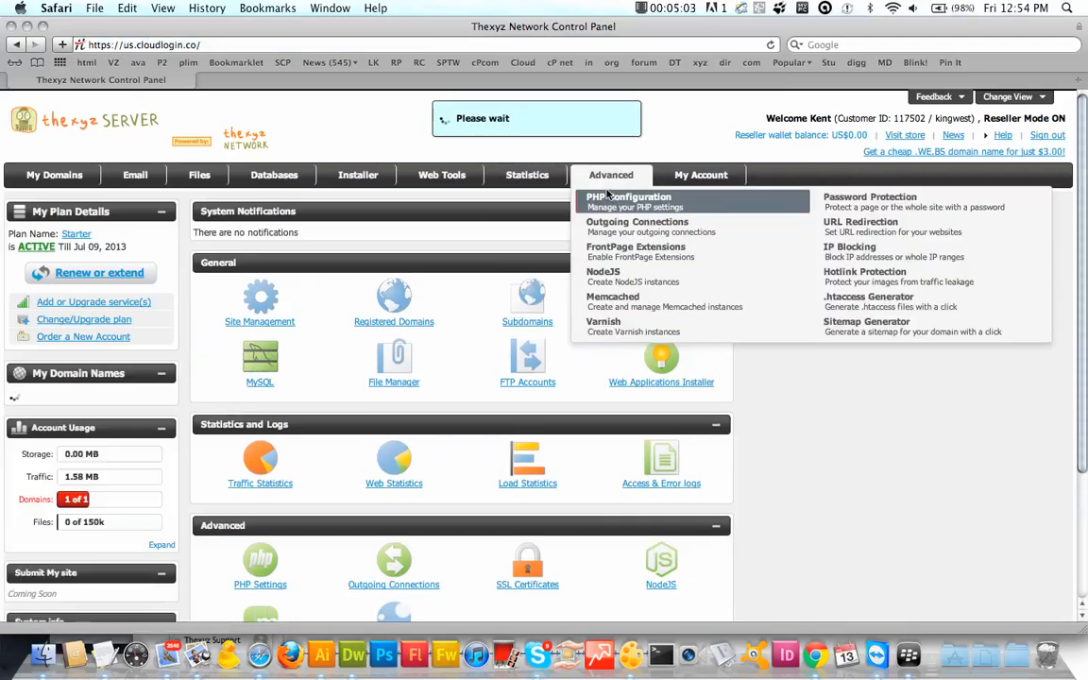
mouse_move(523, 179)
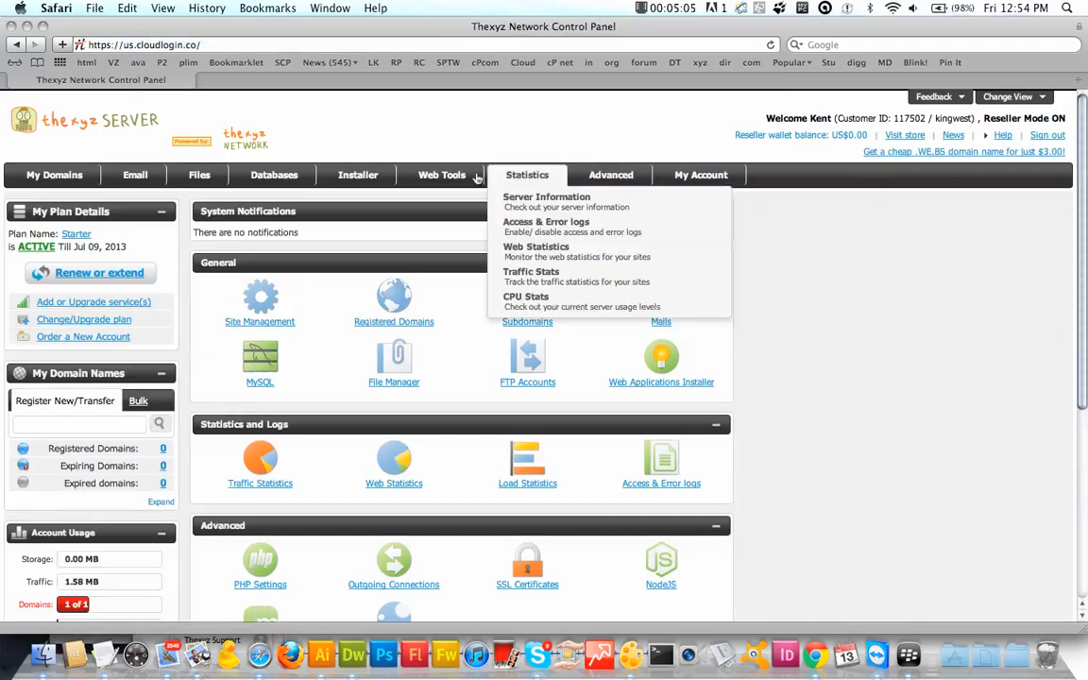
mouse_move(457, 179)
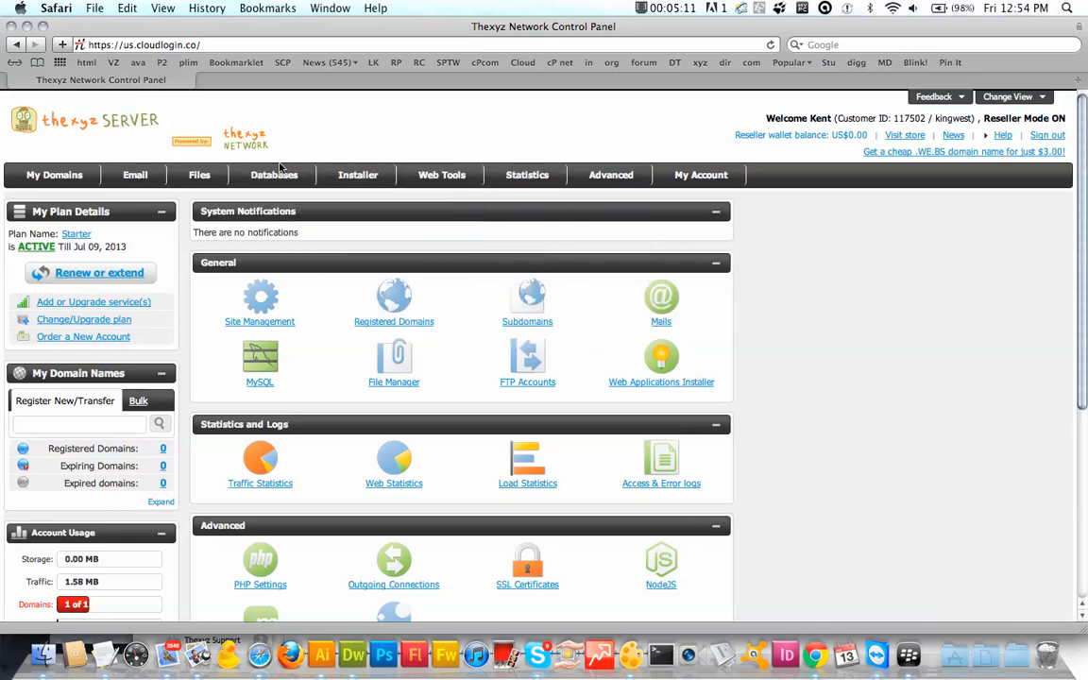
click(278, 198)
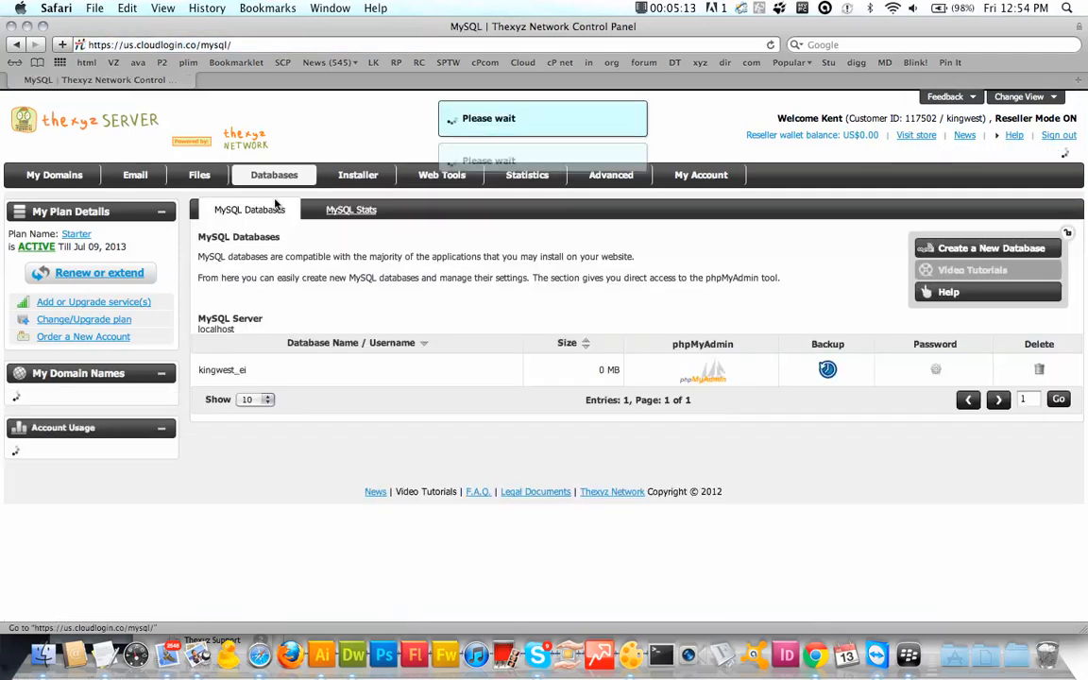
mouse_move(126, 184)
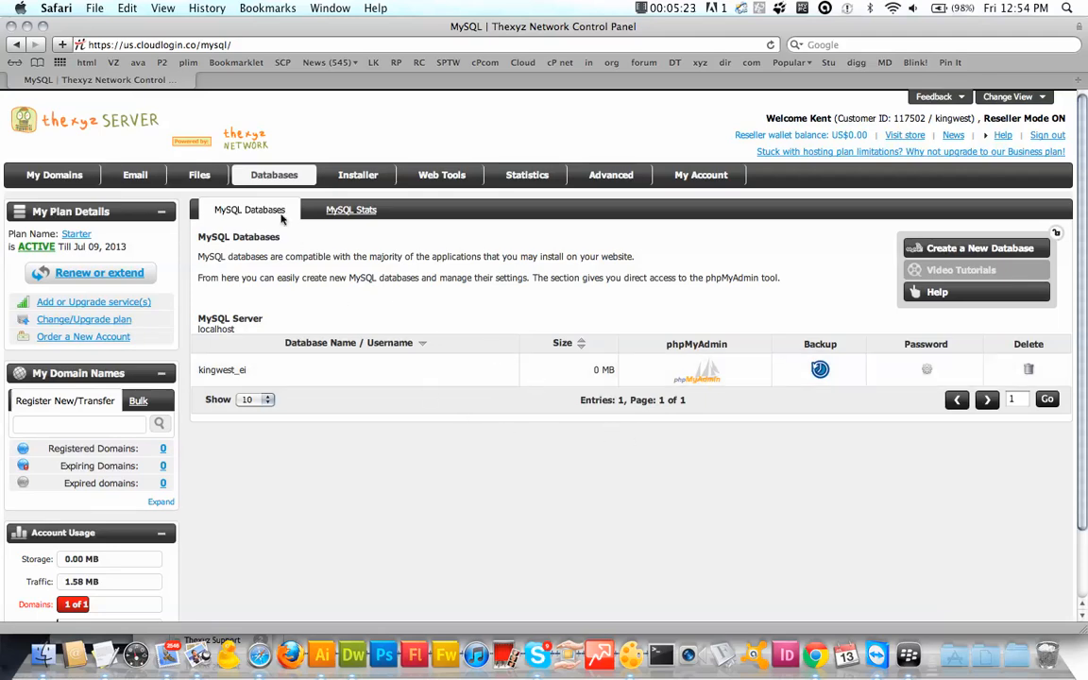
Step: Open the site's database in phpMyAdmin and look through the wp_options rows, including siteurl and blogname
click(702, 376)
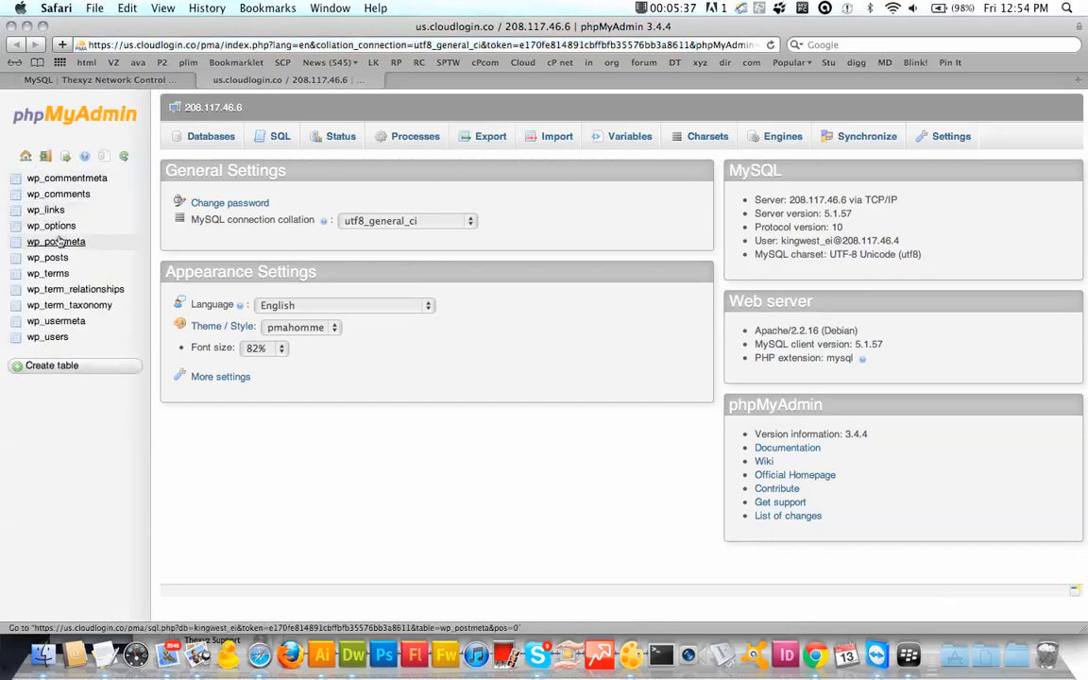
click(50, 227)
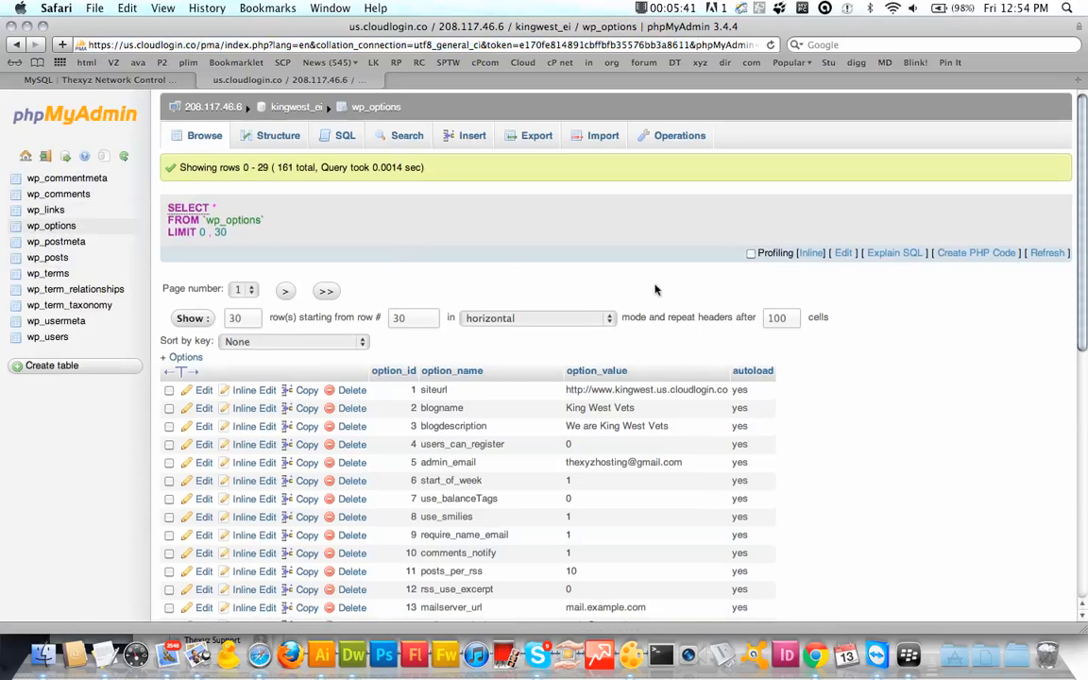
scroll(576, 416, down, 5)
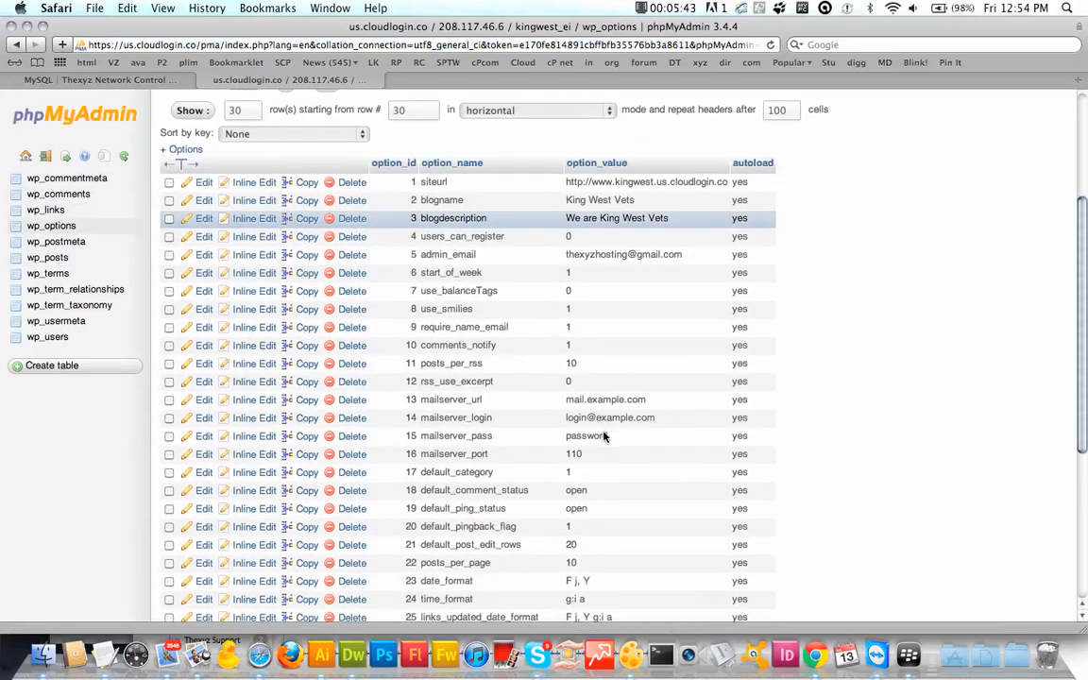
scroll(604, 437, down, 7)
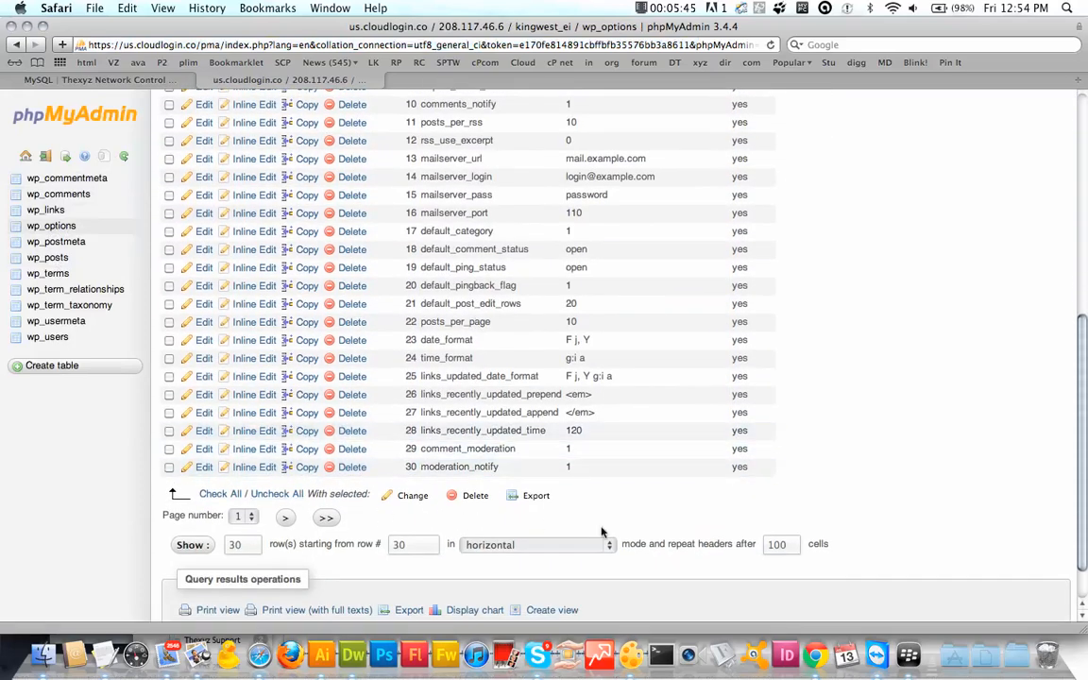
scroll(604, 534, up, 7)
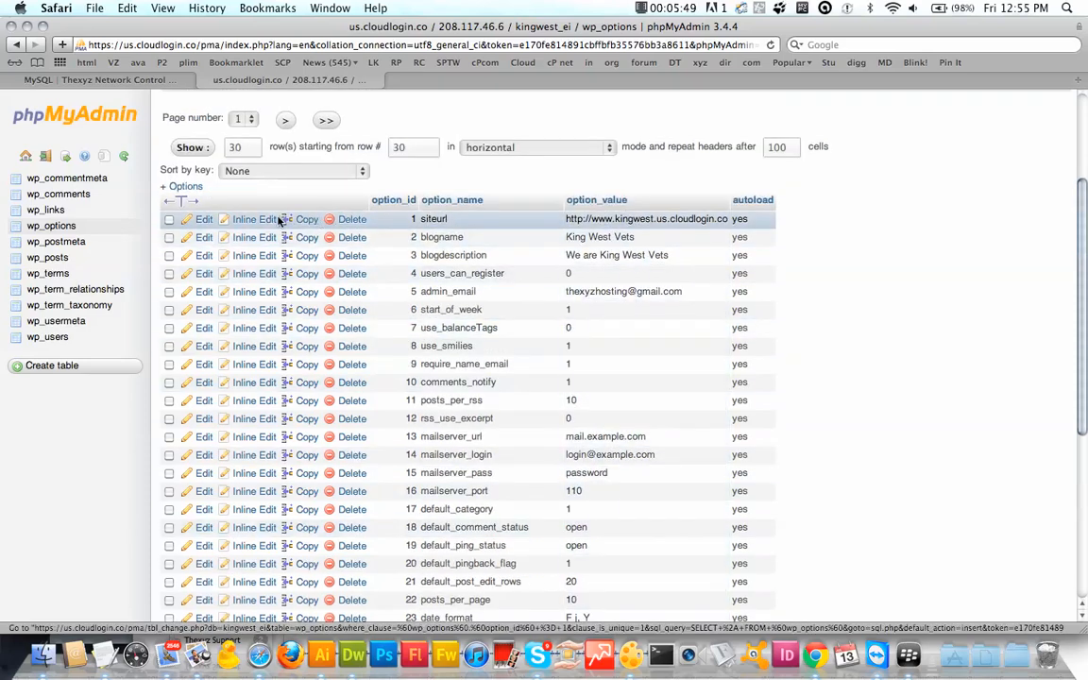
click(205, 220)
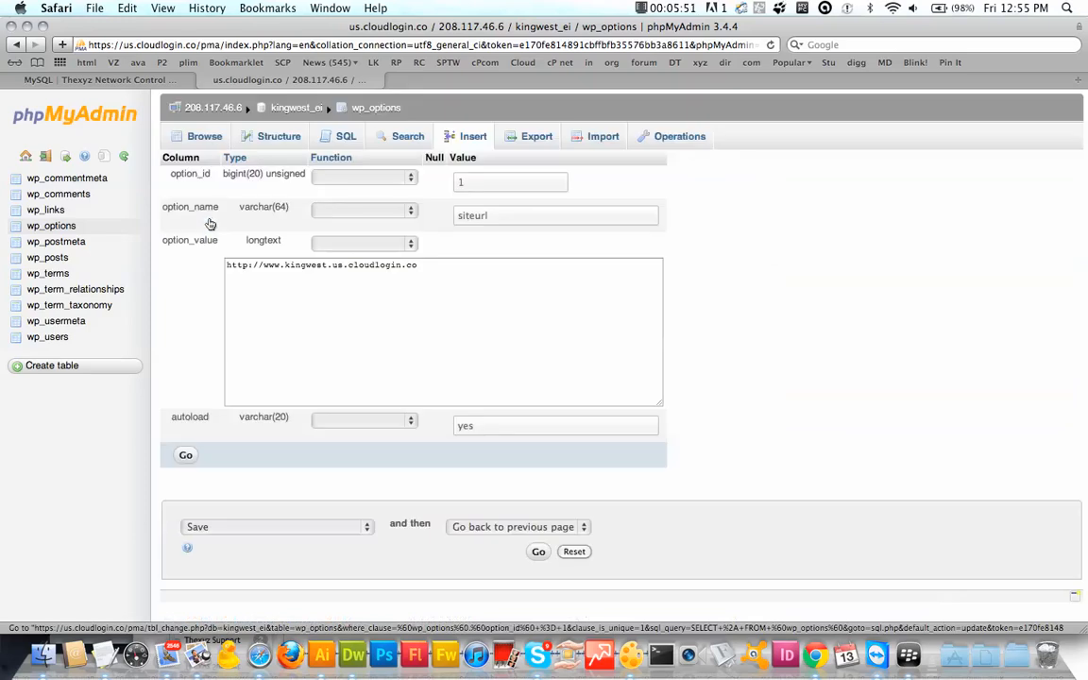
drag(417, 266, 274, 267)
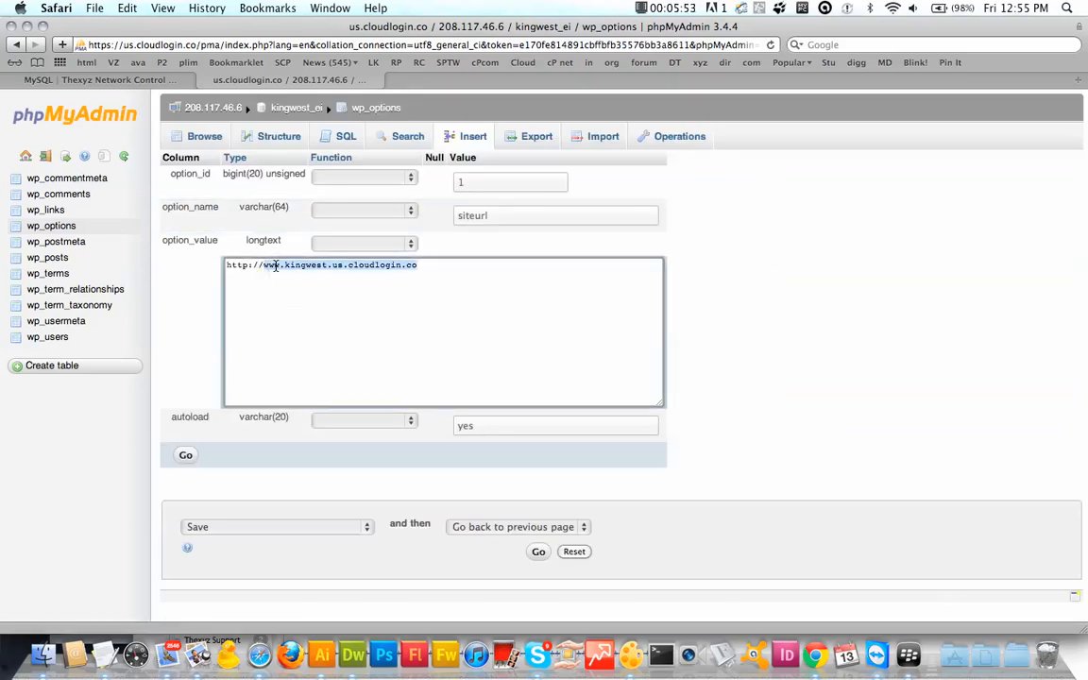
key(Left)
key(Right)
key(Right)
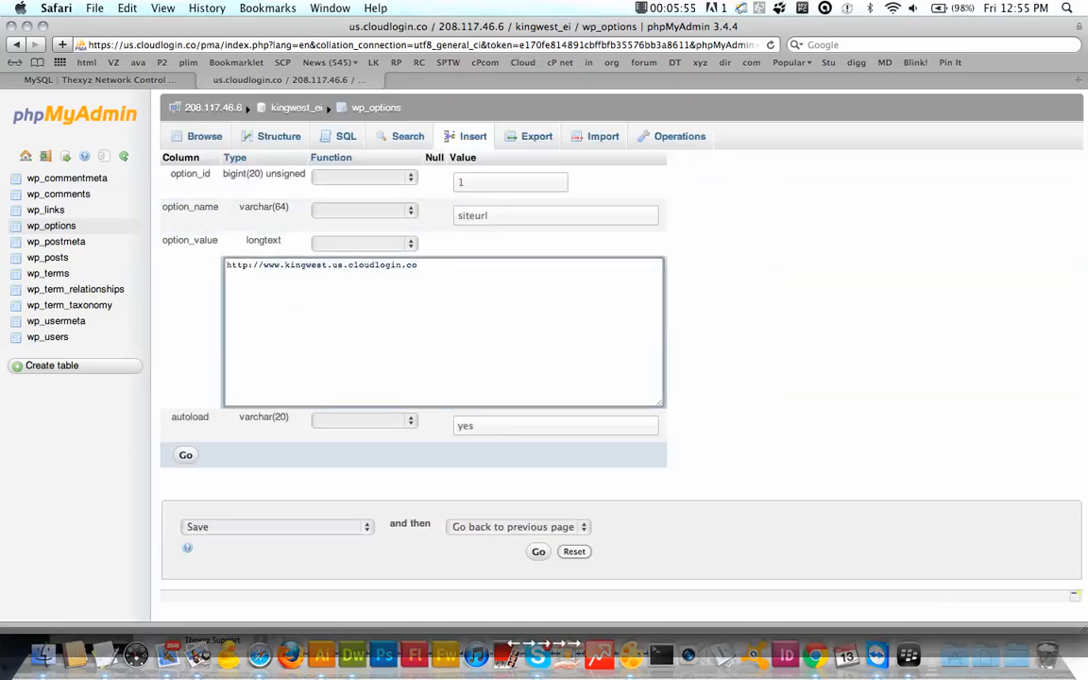
key(BackSpace)
key(BackSpace)
key(BackSpace)
key(BackSpace)
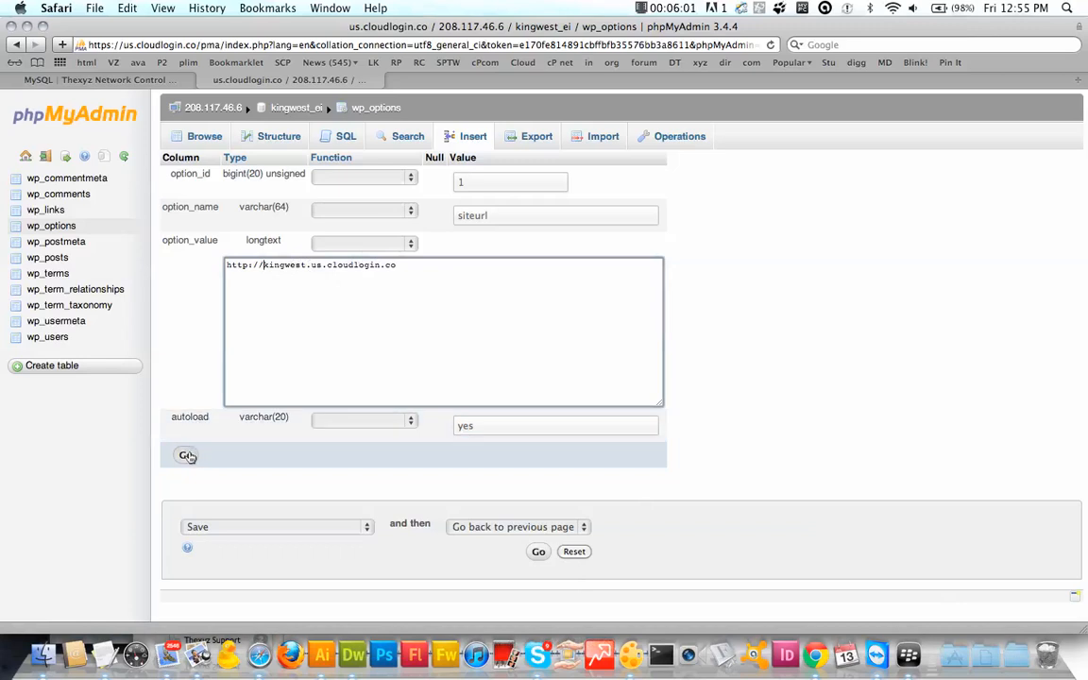
triple_click(301, 324)
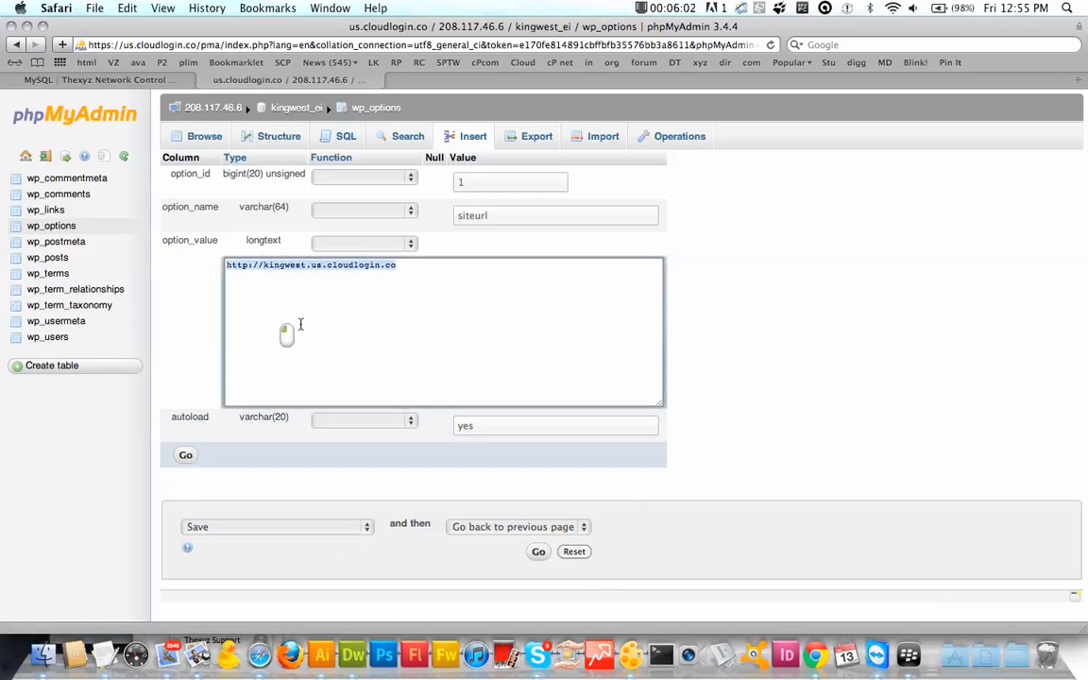
click(186, 466)
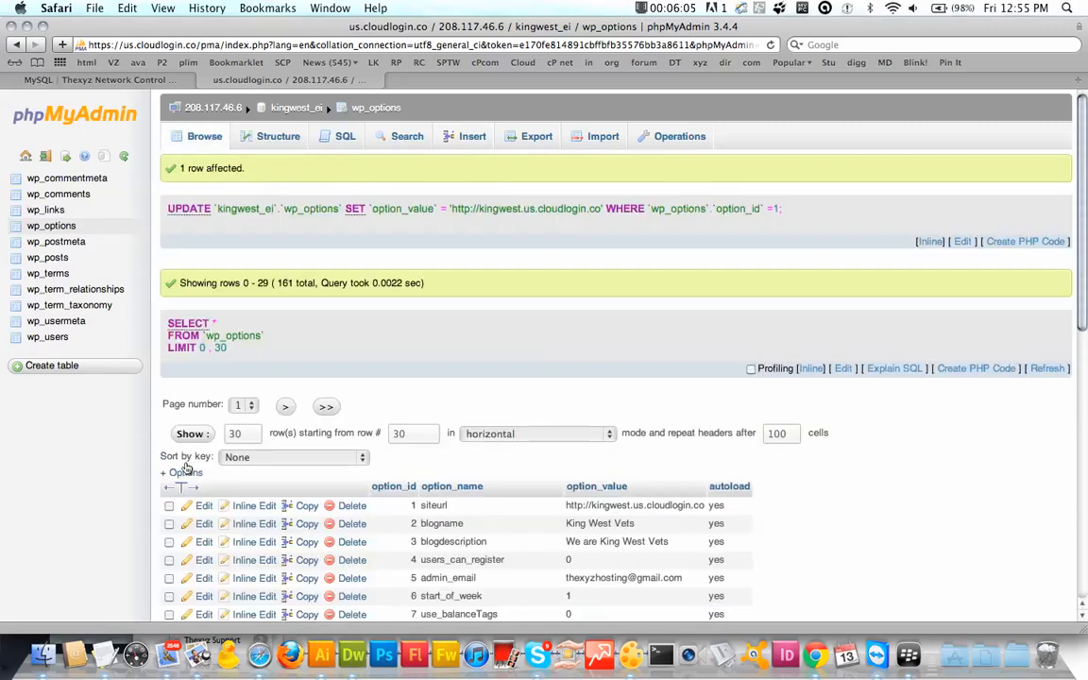
scroll(351, 425, down, 5)
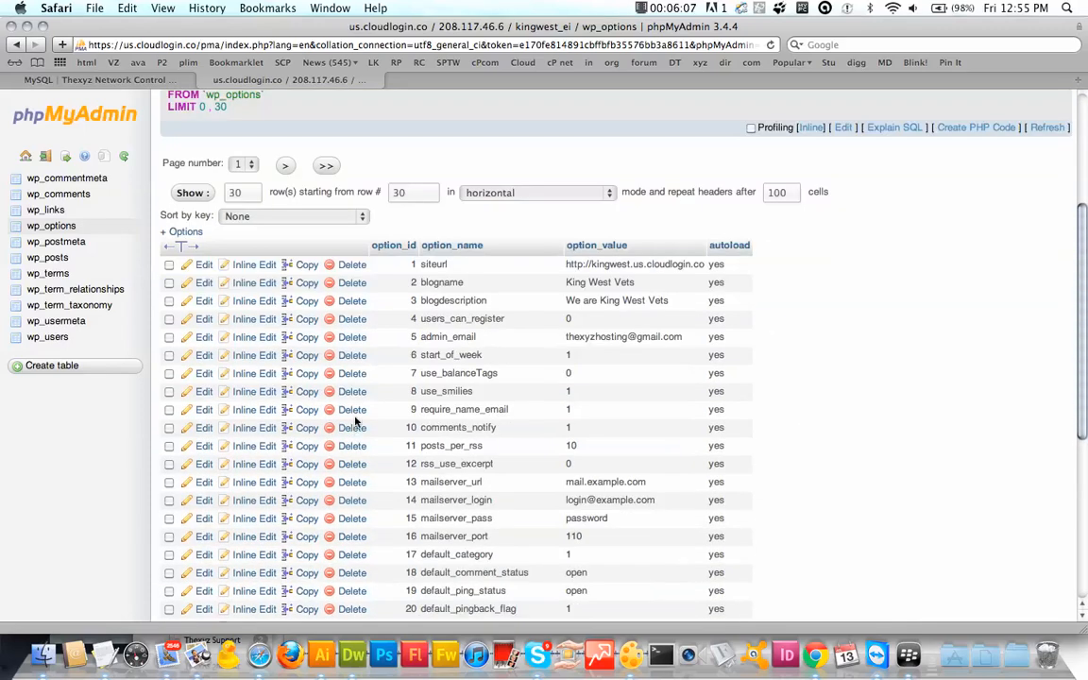
drag(702, 267, 565, 267)
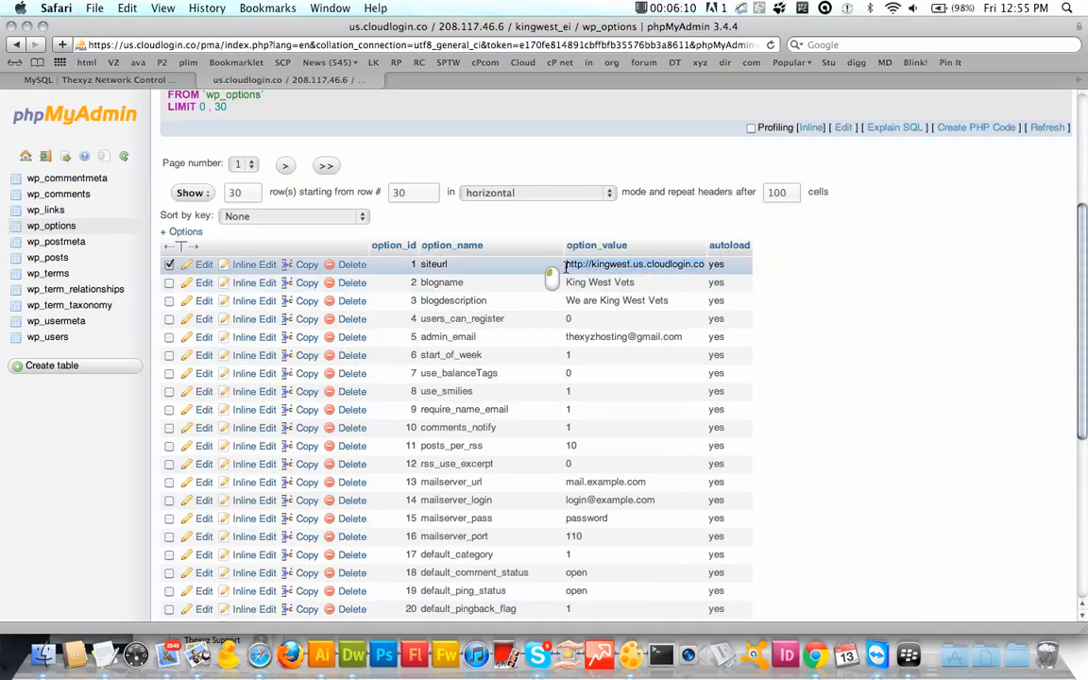
right_click(615, 266)
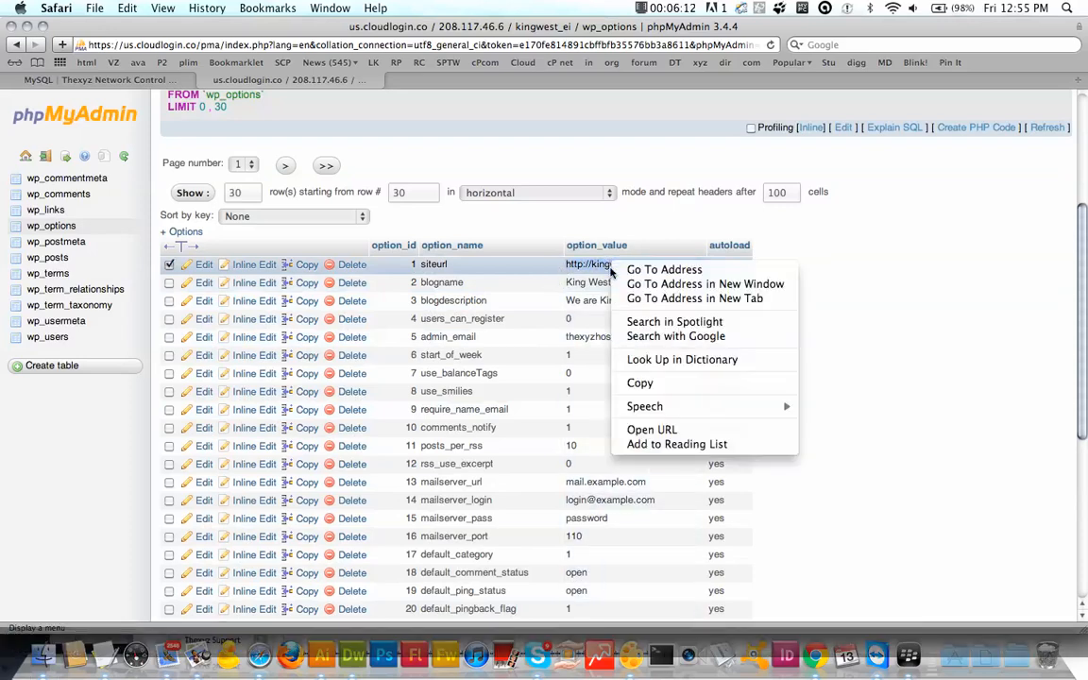
click(652, 299)
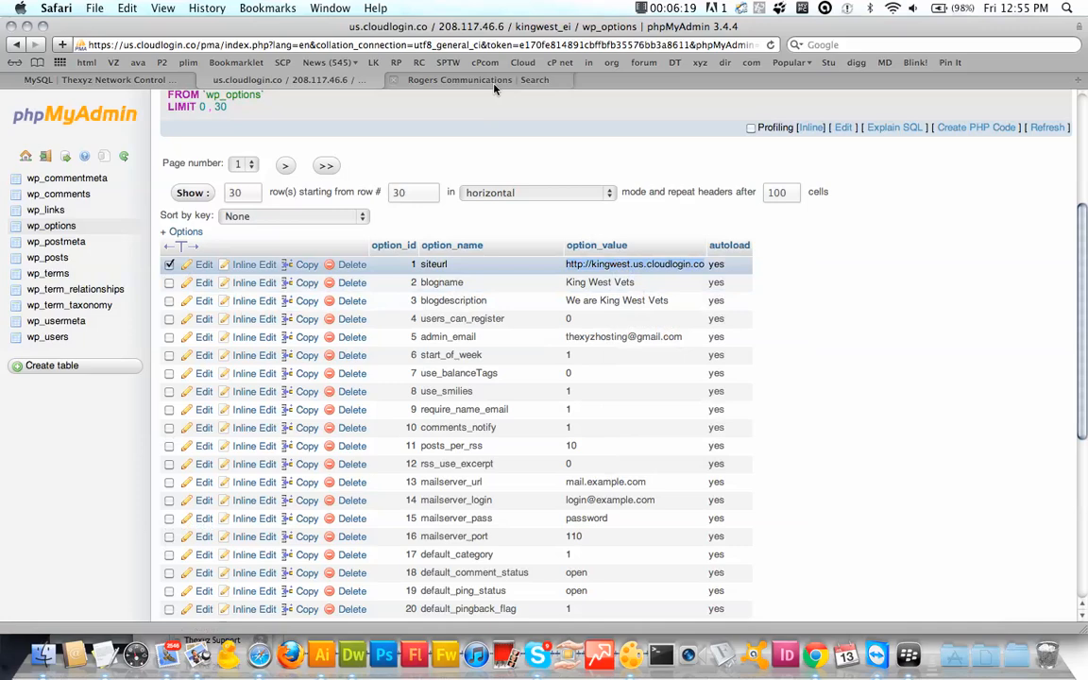
click(443, 77)
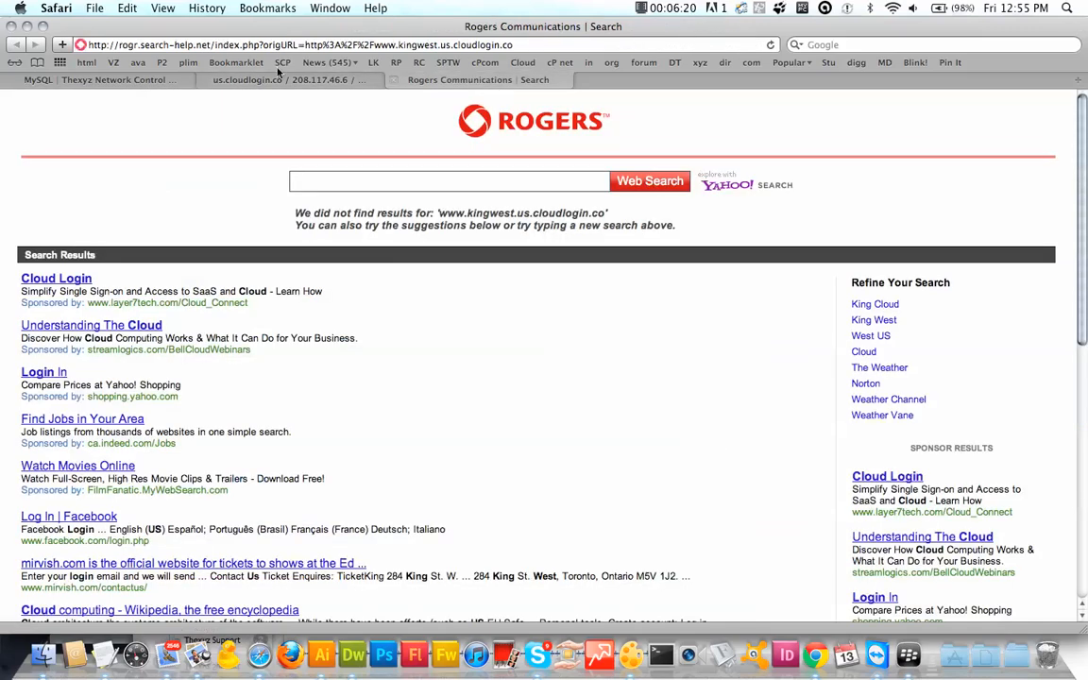
click(219, 47)
key(super+v)
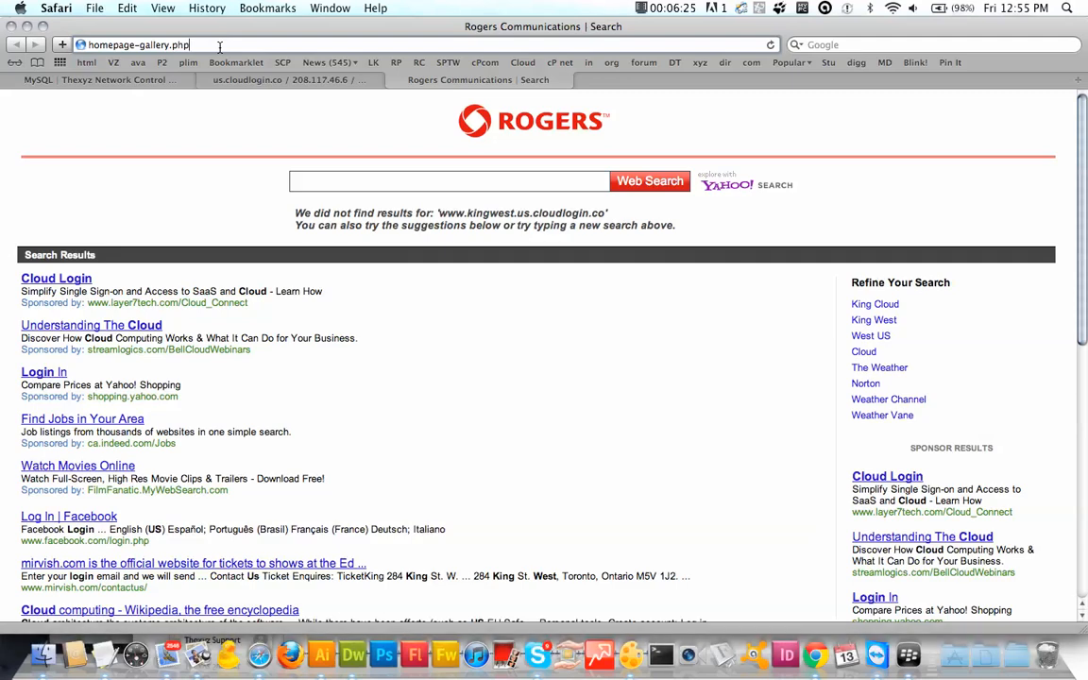
key(super+a)
key(BackSpace)
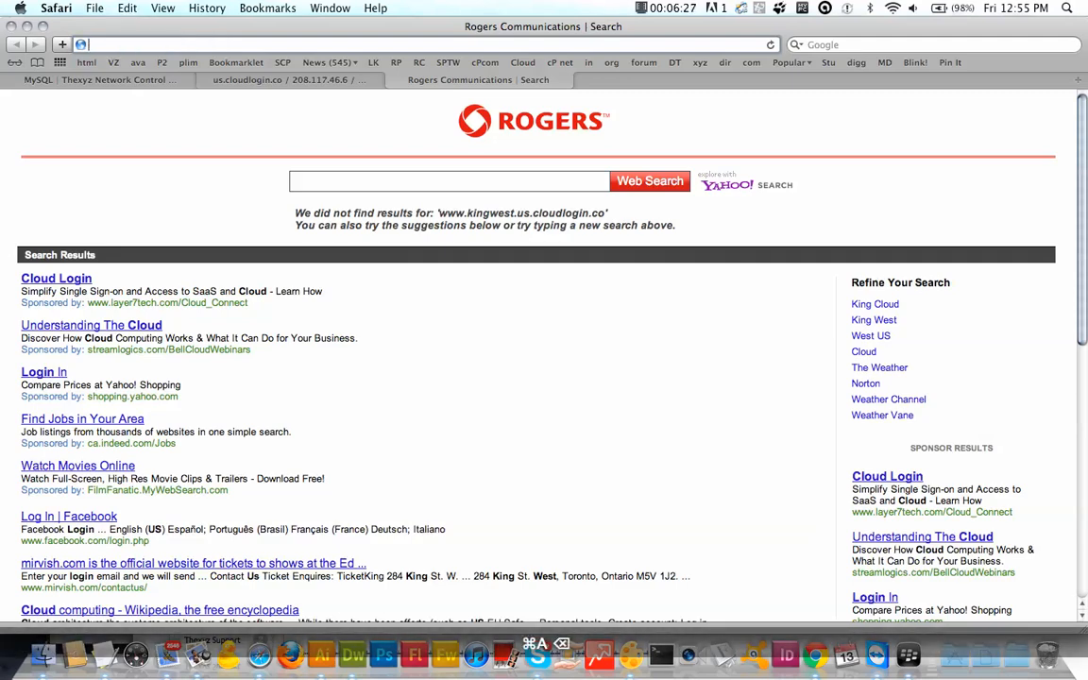
Step: Copy the siteurl value and load it in the new tab, which only shows a Rogers search page
click(158, 83)
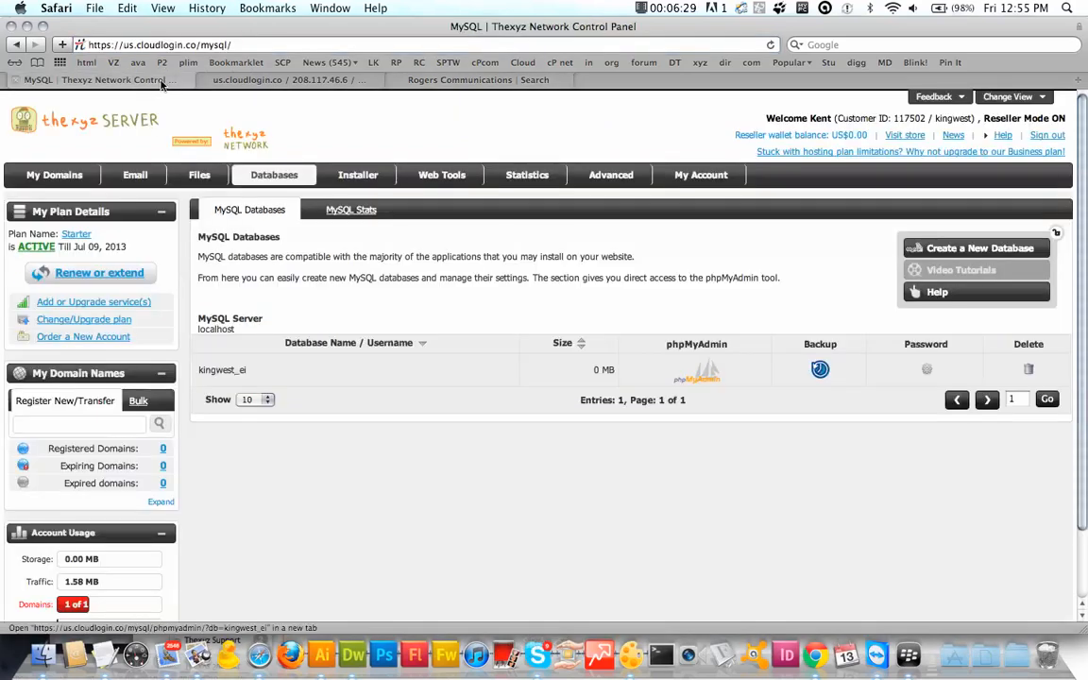
click(329, 85)
click(655, 268)
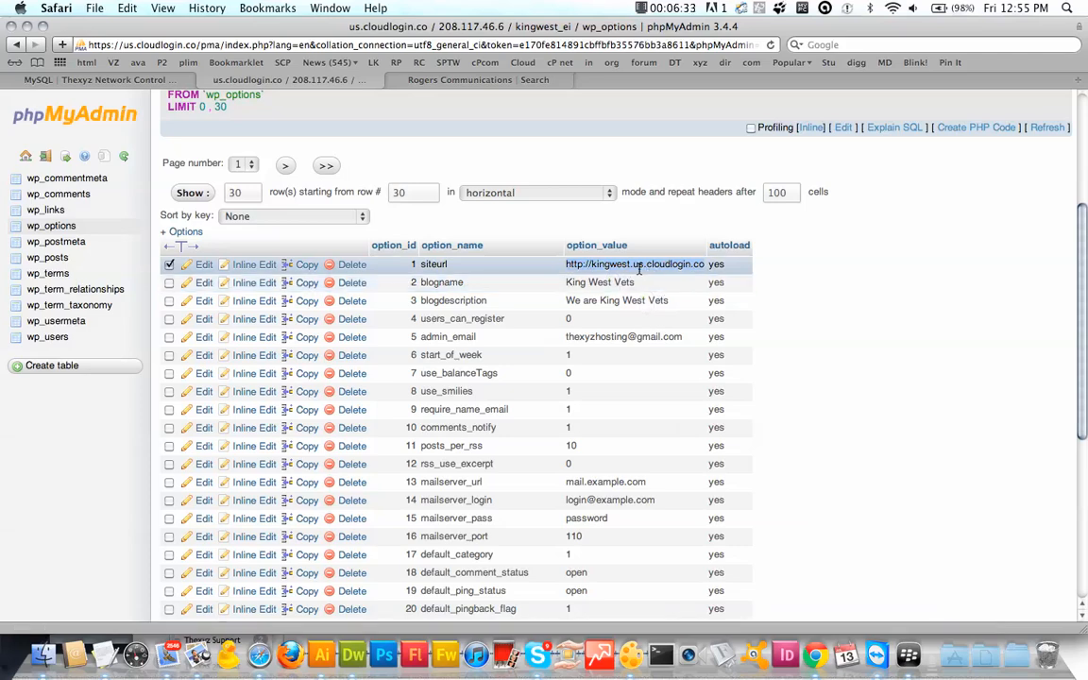
key(super+c)
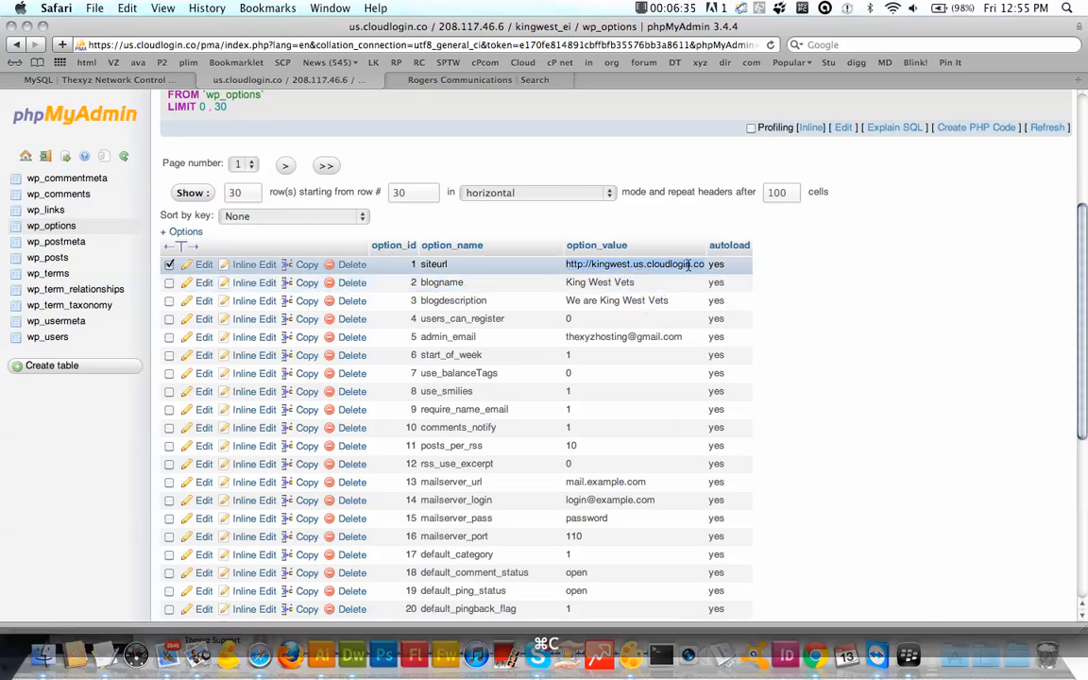
click(483, 85)
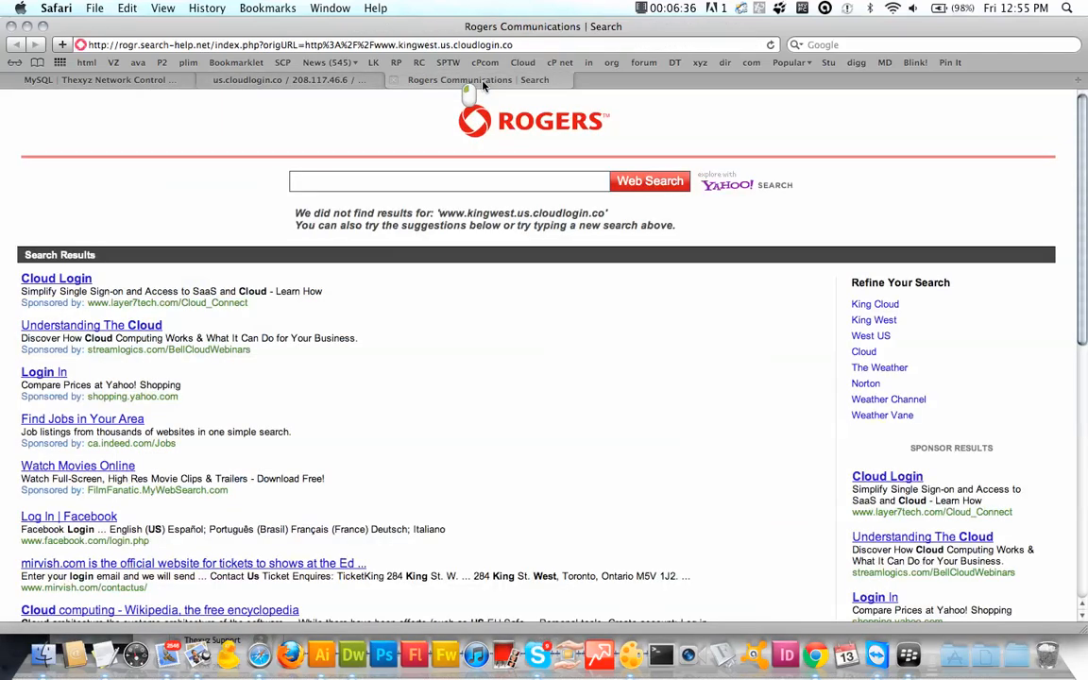
click(415, 45)
key(super+v)
key(Return)
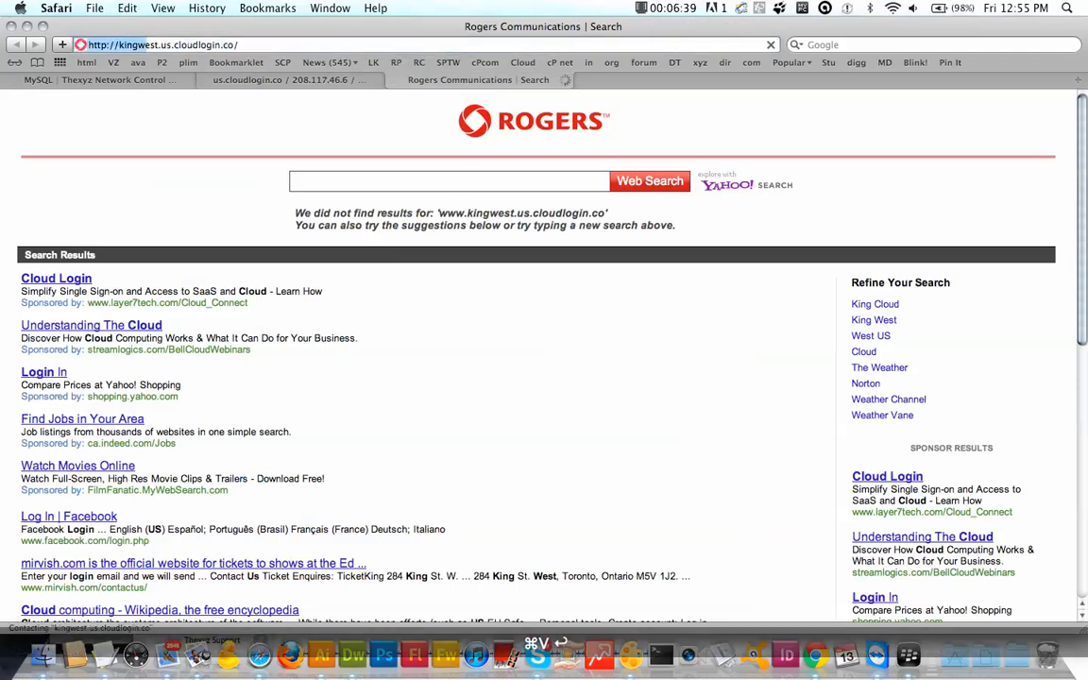
click(115, 75)
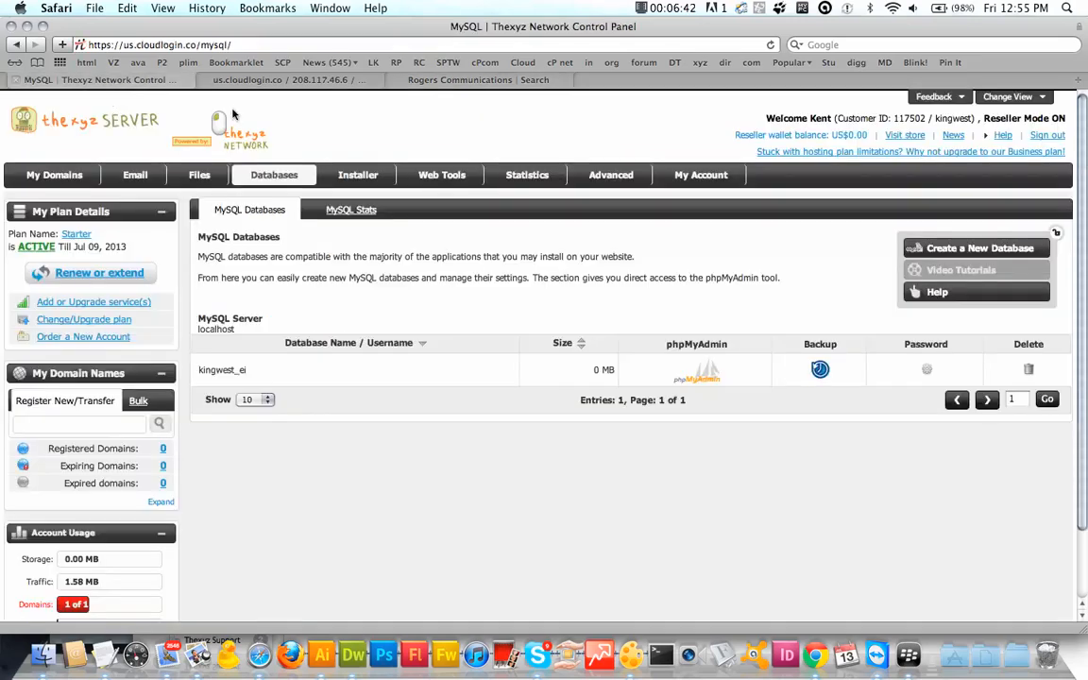
click(344, 82)
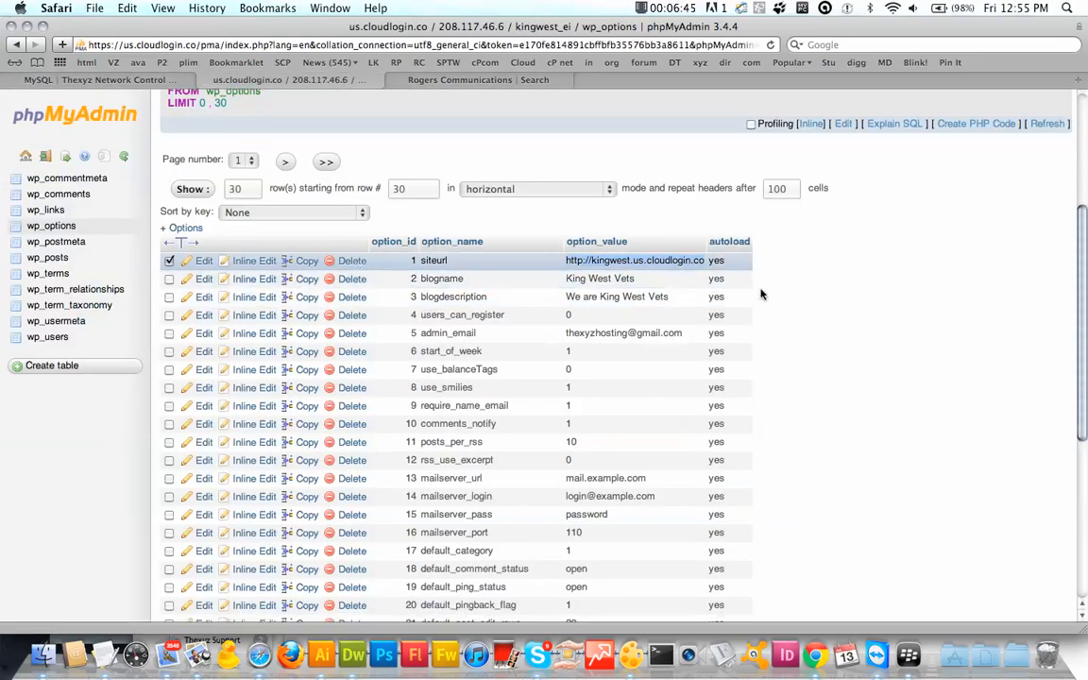
scroll(761, 293, down, 8)
scroll(761, 294, down, 2)
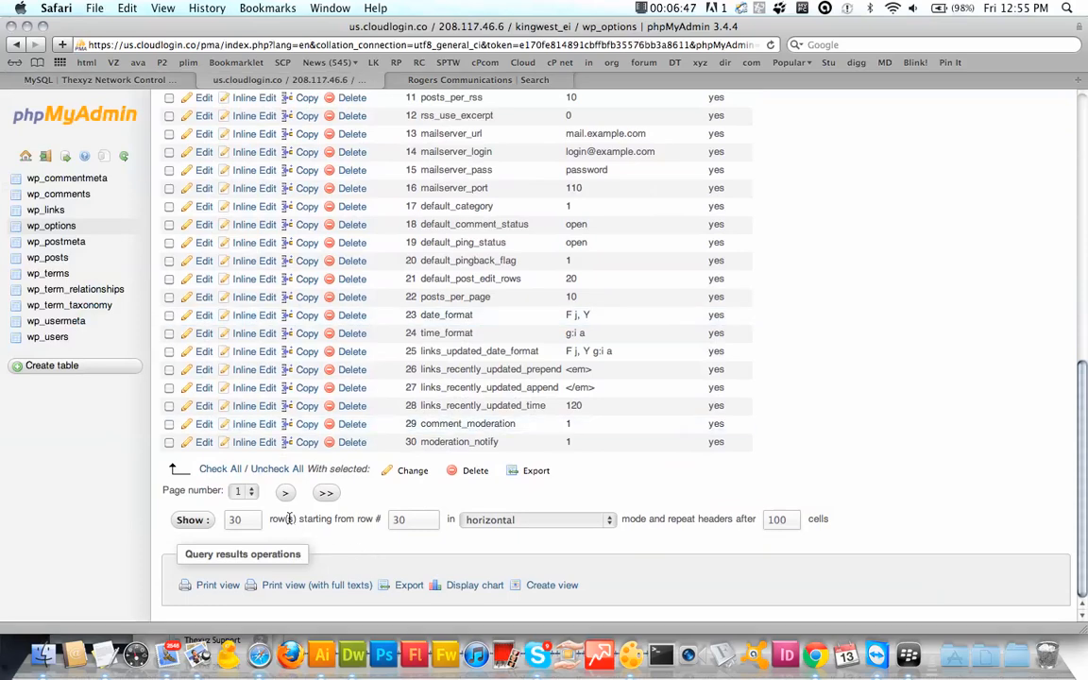
click(285, 493)
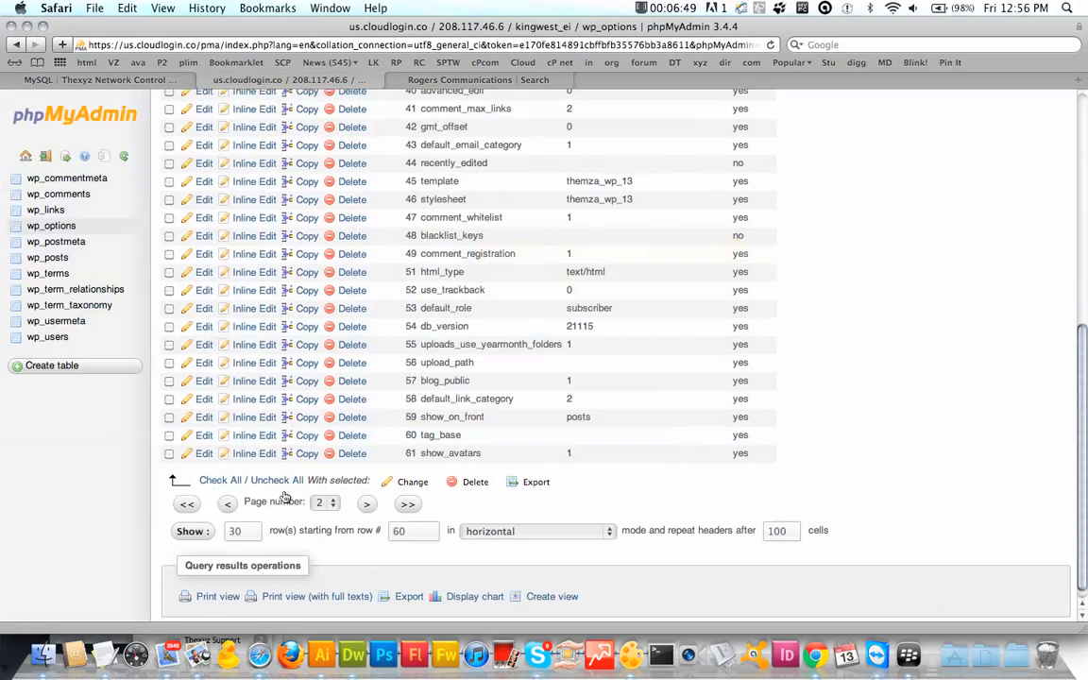
scroll(499, 366, up, 5)
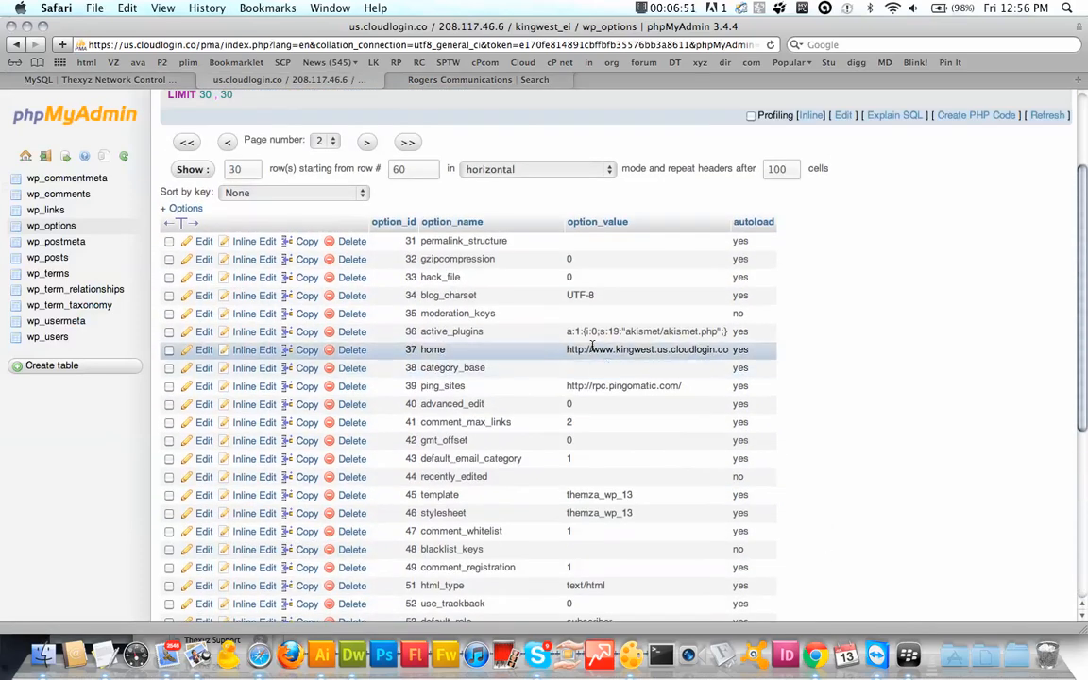
click(204, 350)
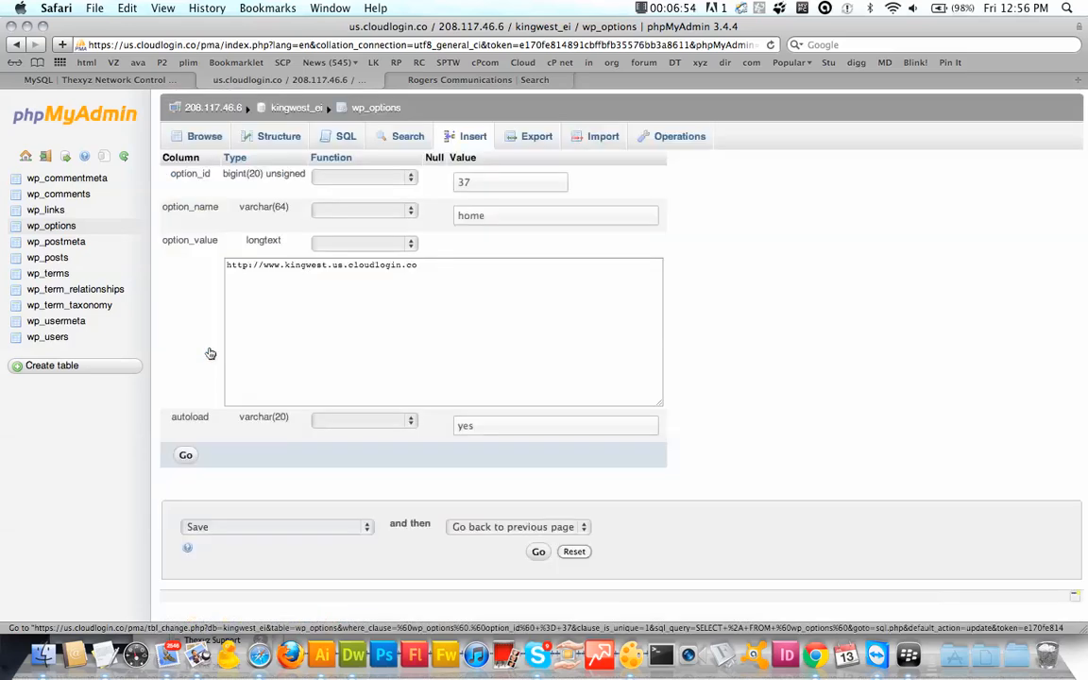
click(288, 268)
key(Left)
key(BackSpace)
key(BackSpace)
key(BackSpace)
key(BackSpace)
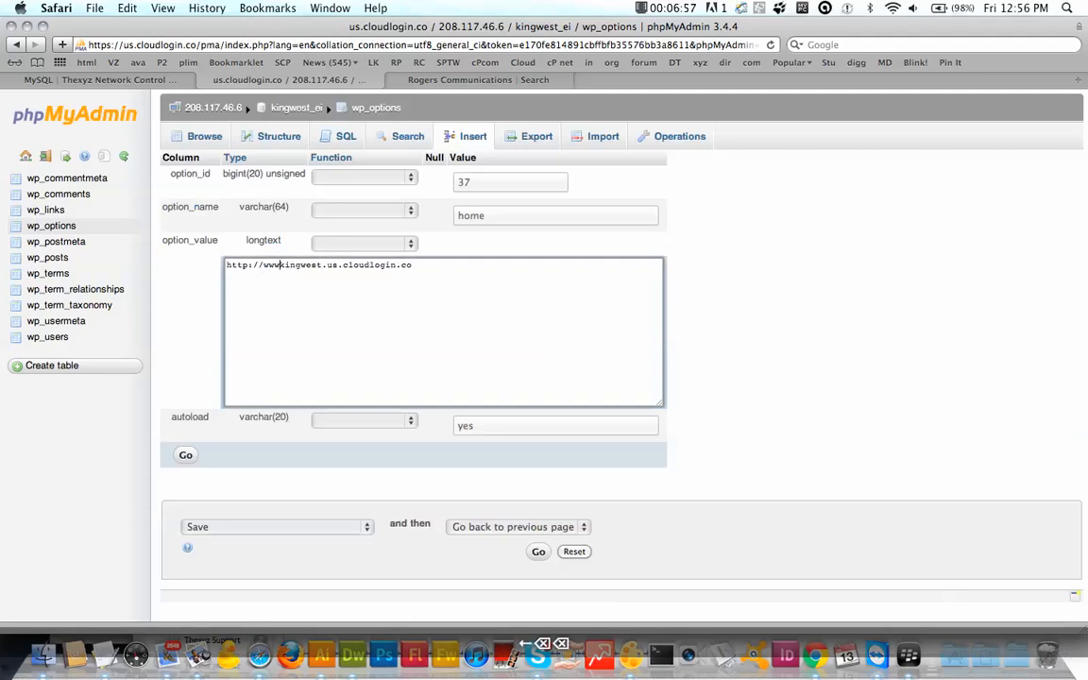
click(185, 454)
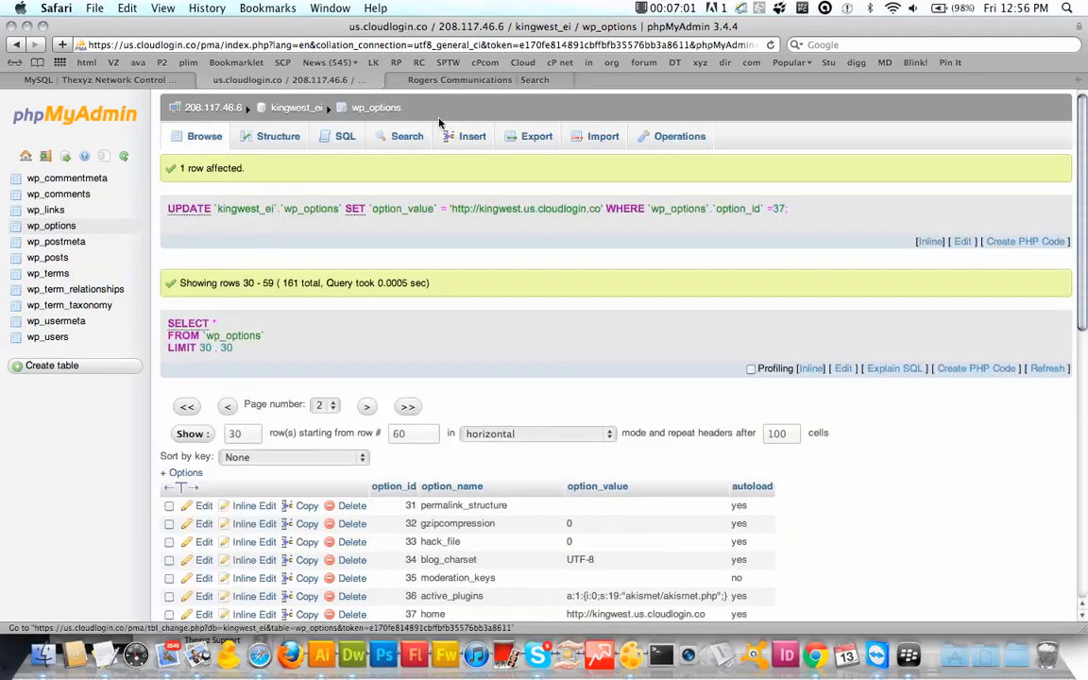
click(458, 81)
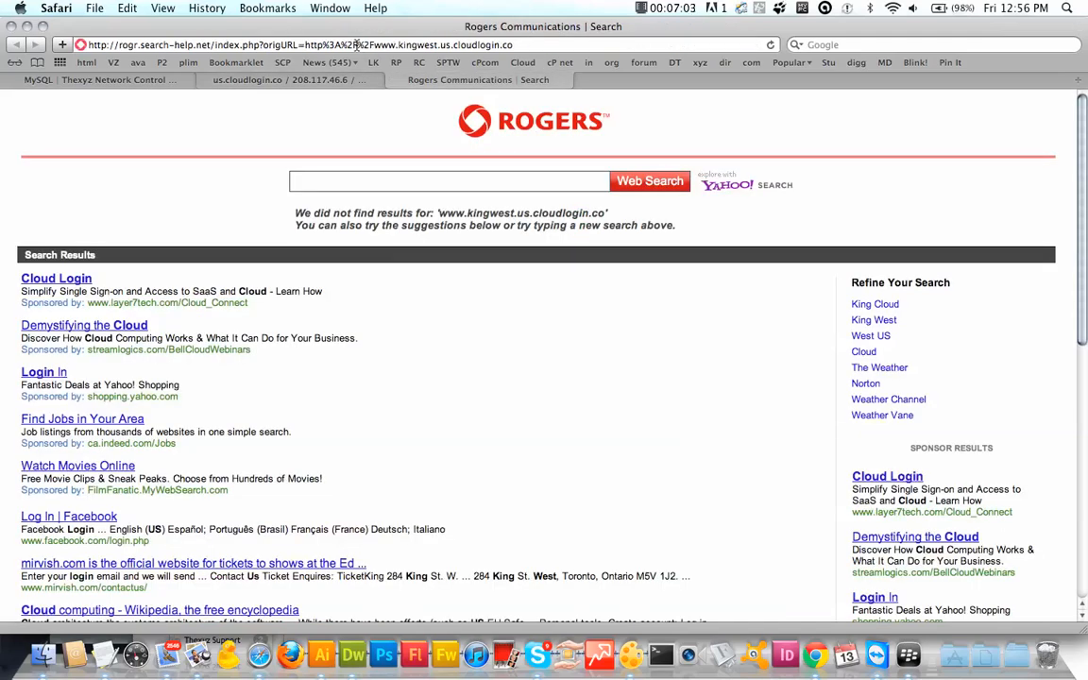
click(356, 45)
key(super+v)
key(Return)
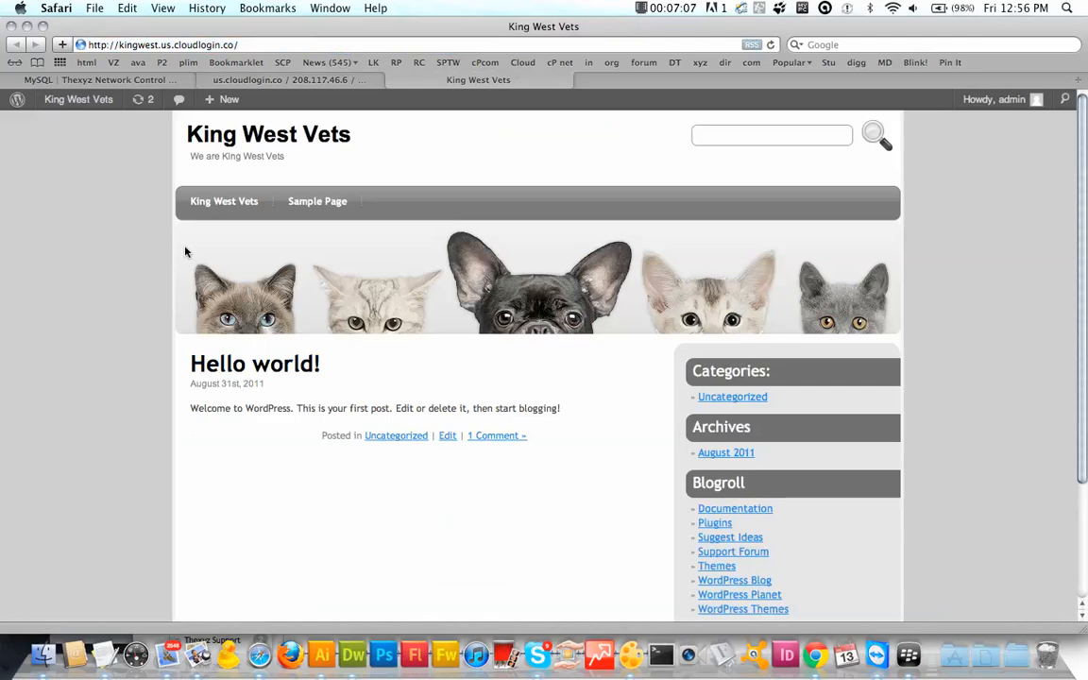
mouse_move(94, 100)
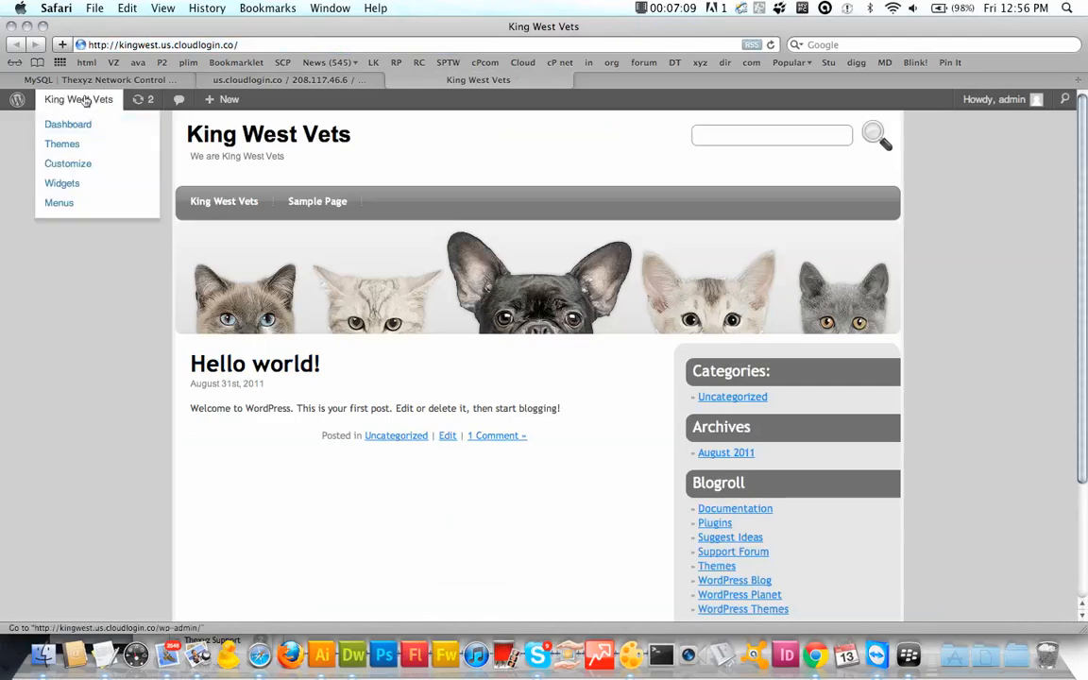
click(107, 102)
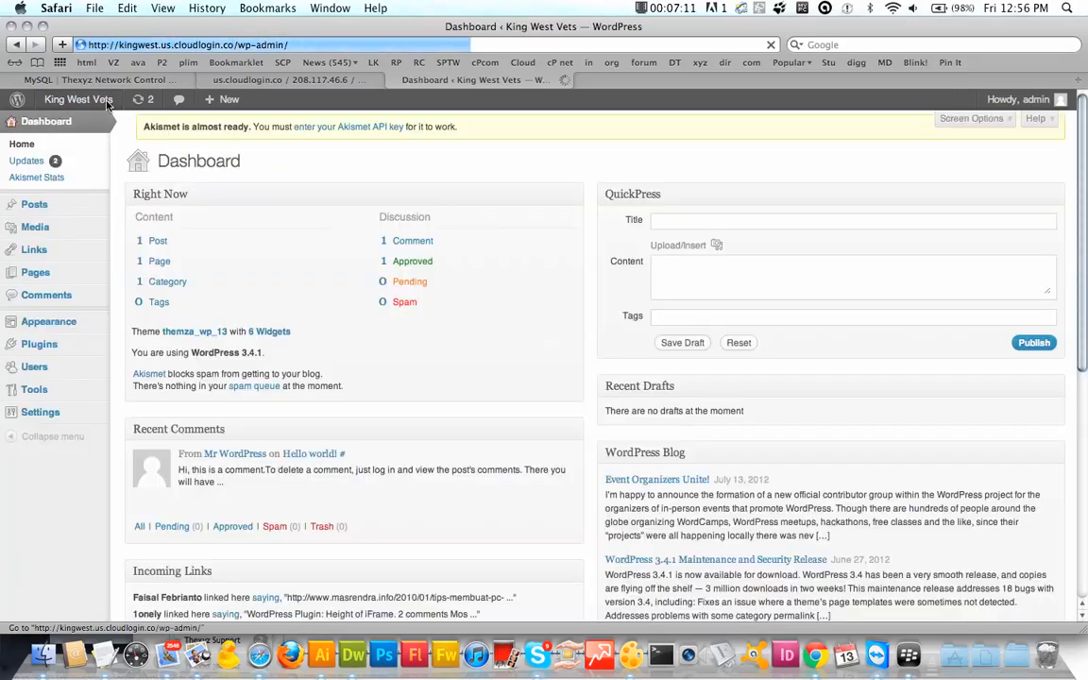
mouse_move(43, 413)
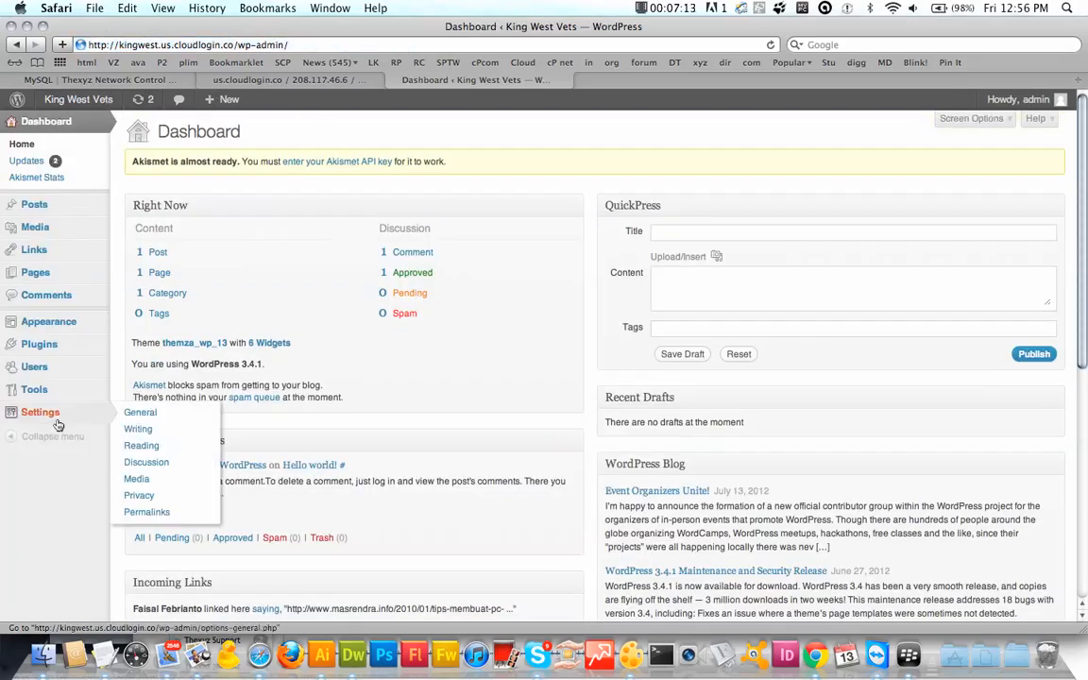
click(158, 413)
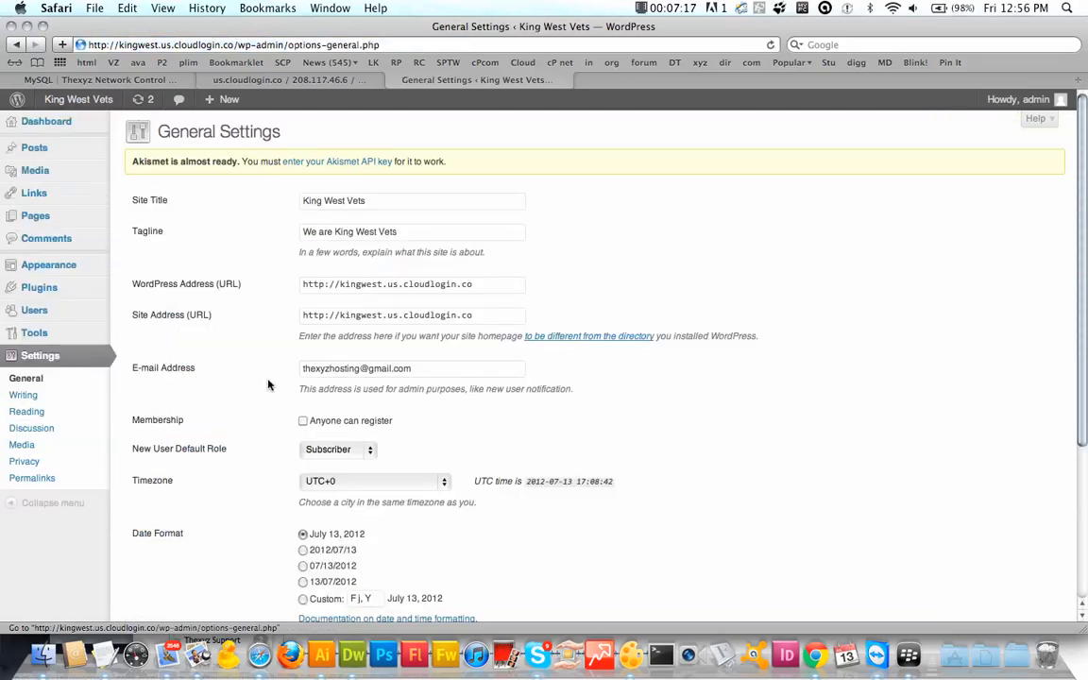
click(341, 290)
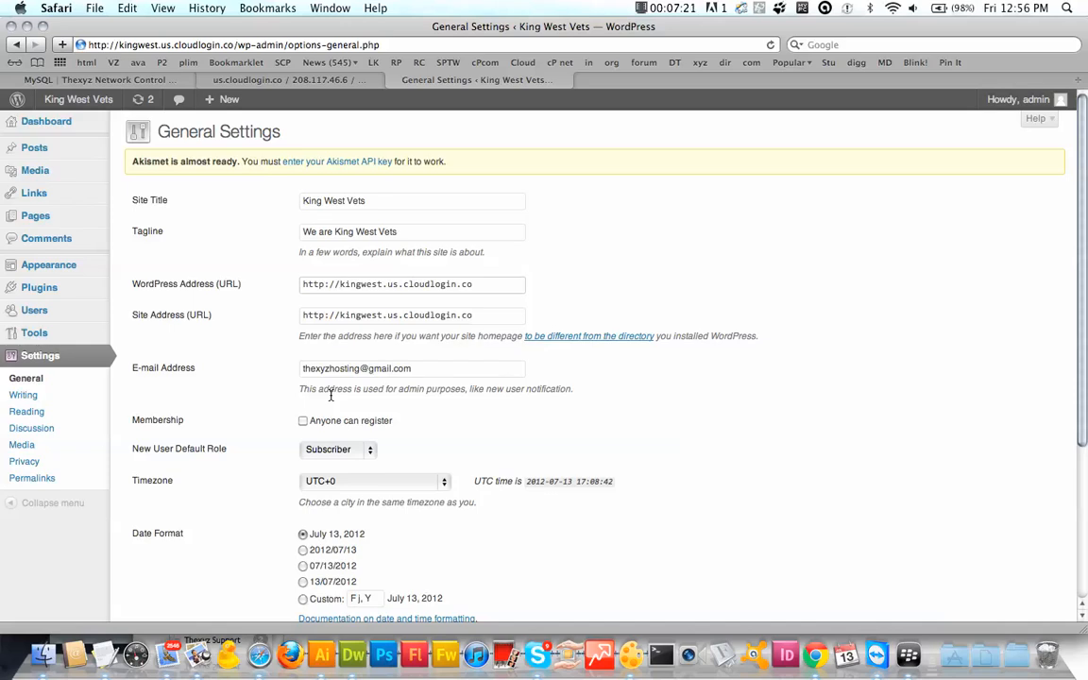
text(www.)
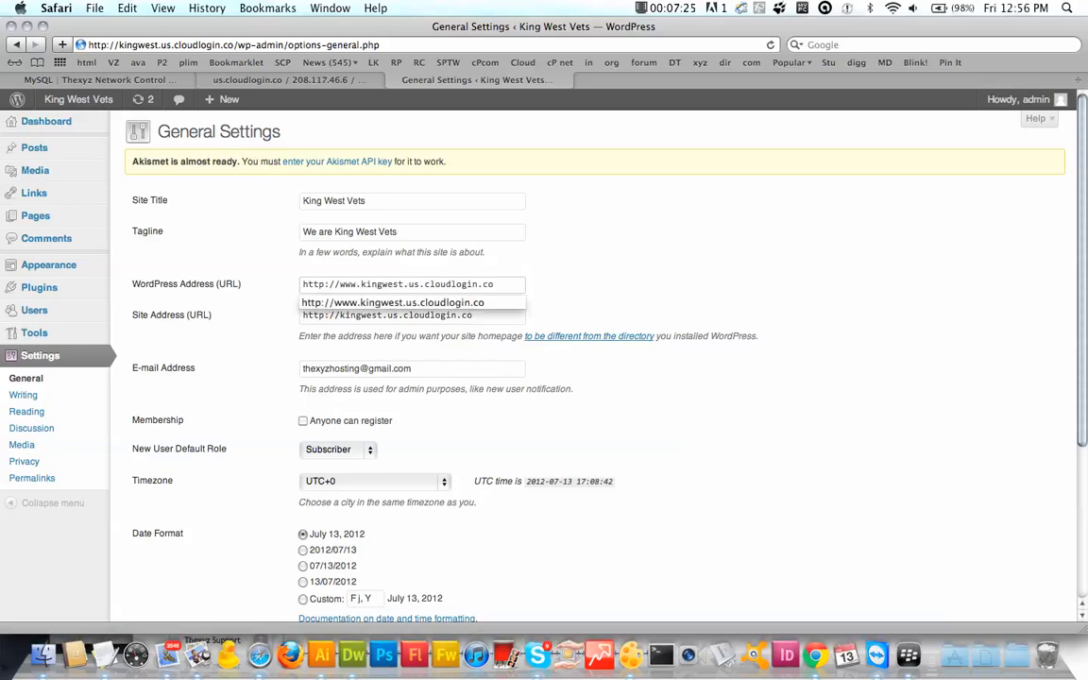
key(BackSpace)
key(BackSpace)
key(BackSpace)
key(BackSpace)
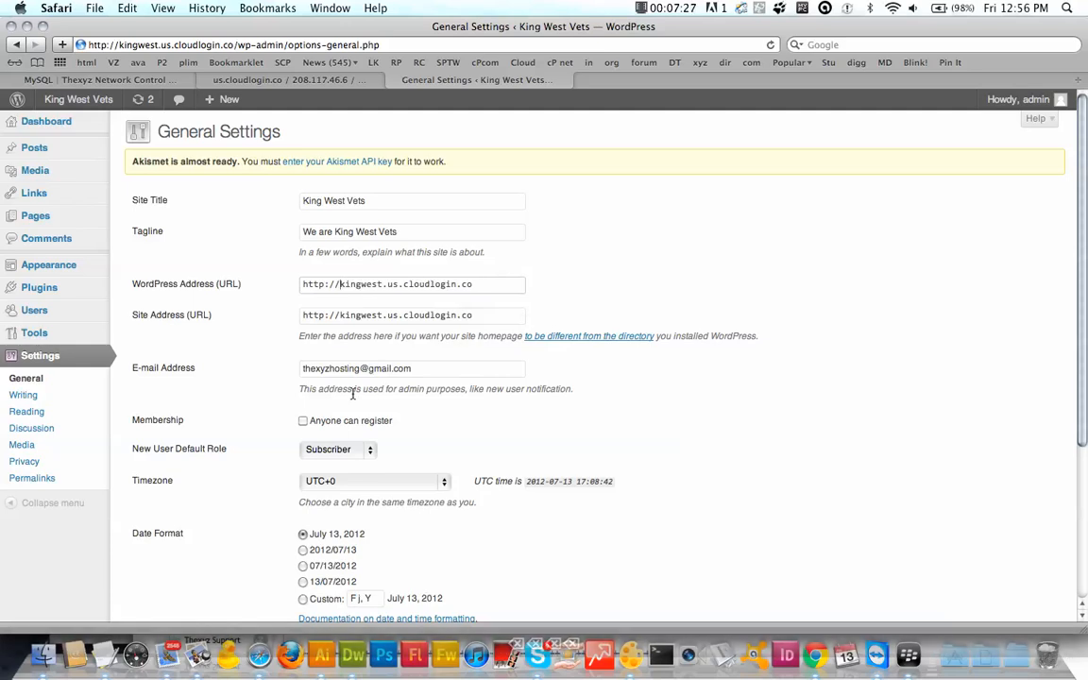
double_click(363, 284)
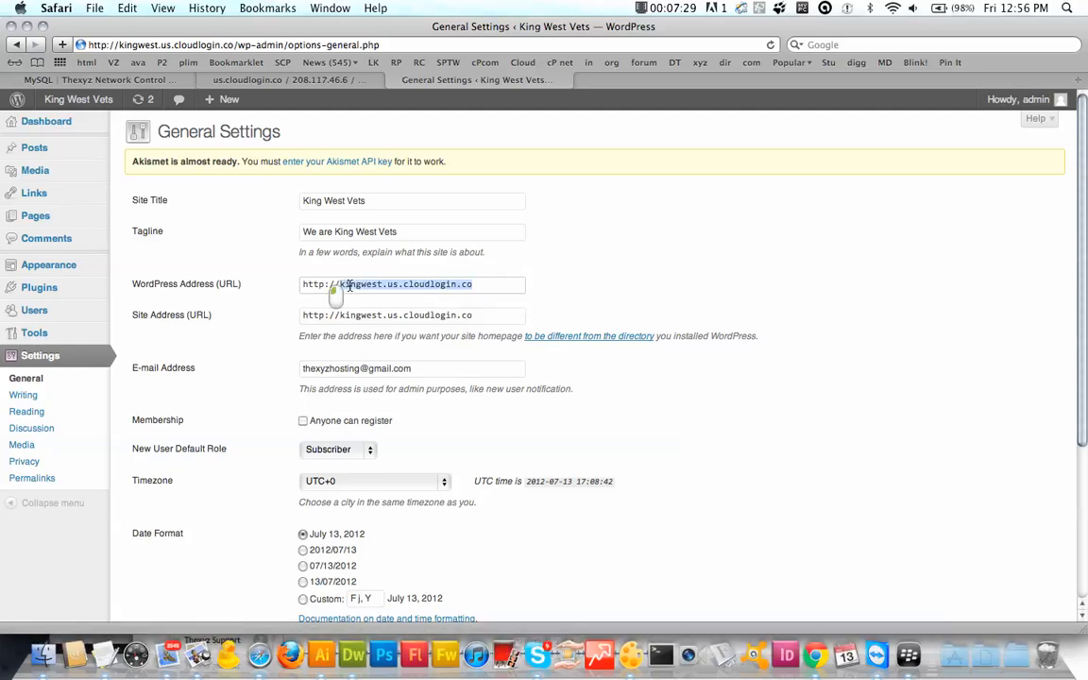
click(404, 288)
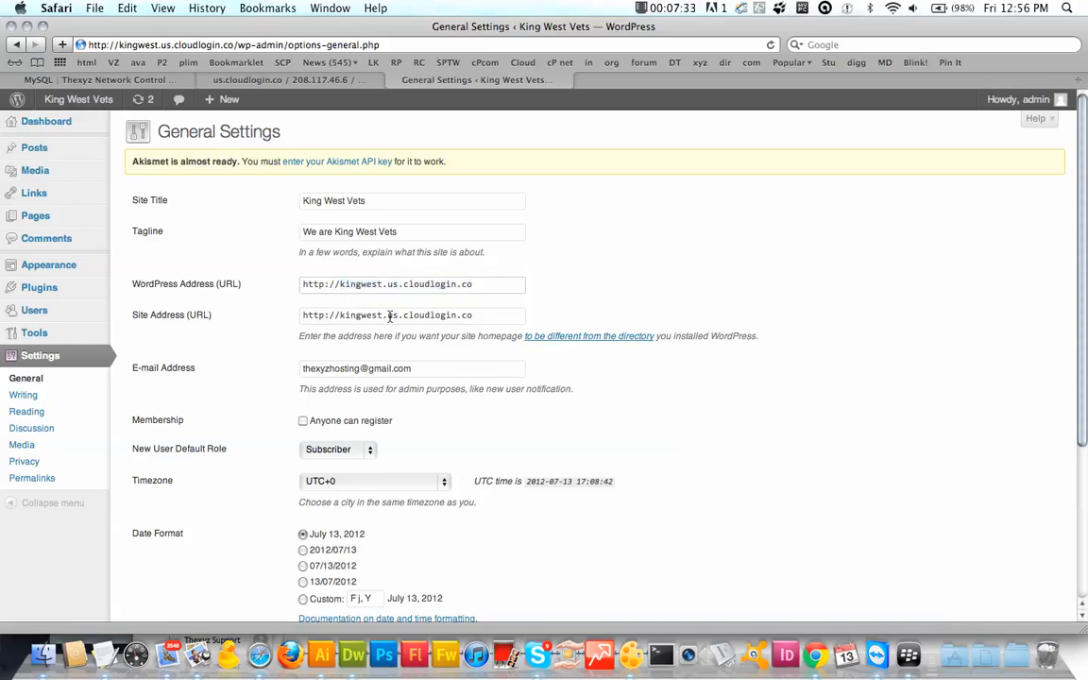
scroll(454, 433, down, 5)
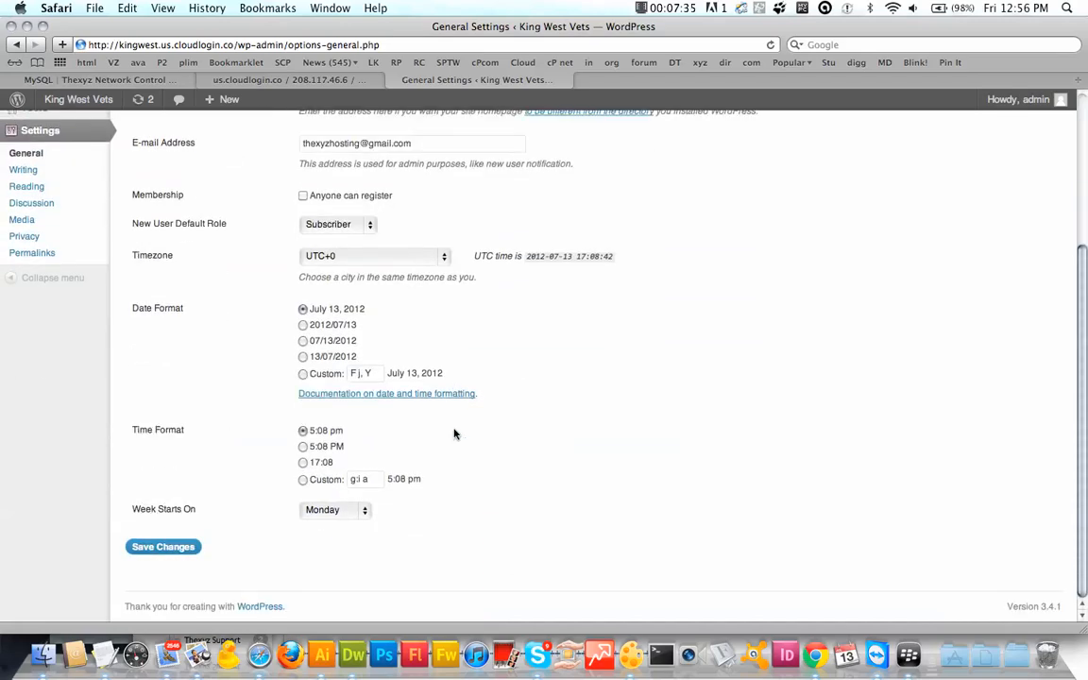
scroll(453, 434, up, 5)
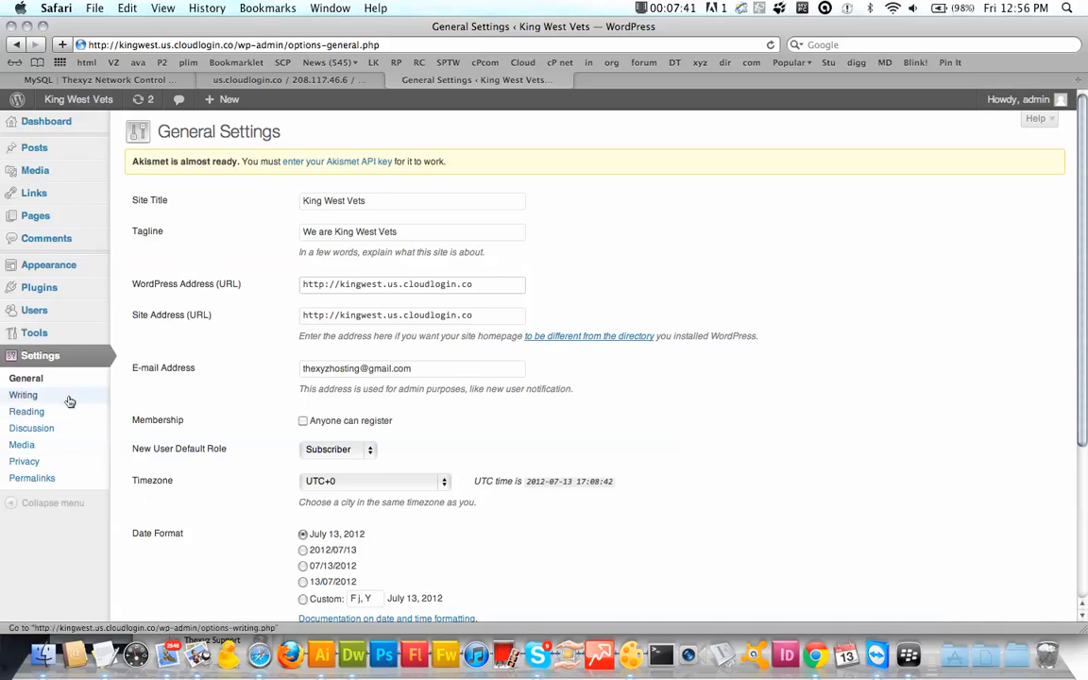
Step: Switch the permalink structure from the default ?p=123 links to Post name and save
click(54, 479)
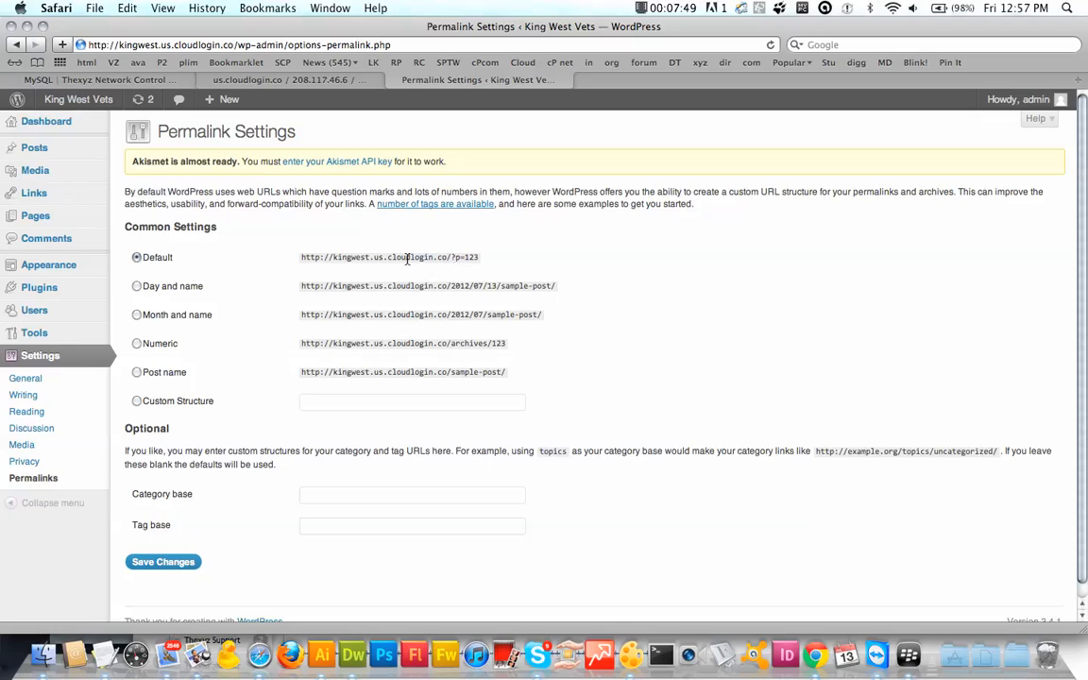
drag(450, 258, 483, 258)
click(137, 372)
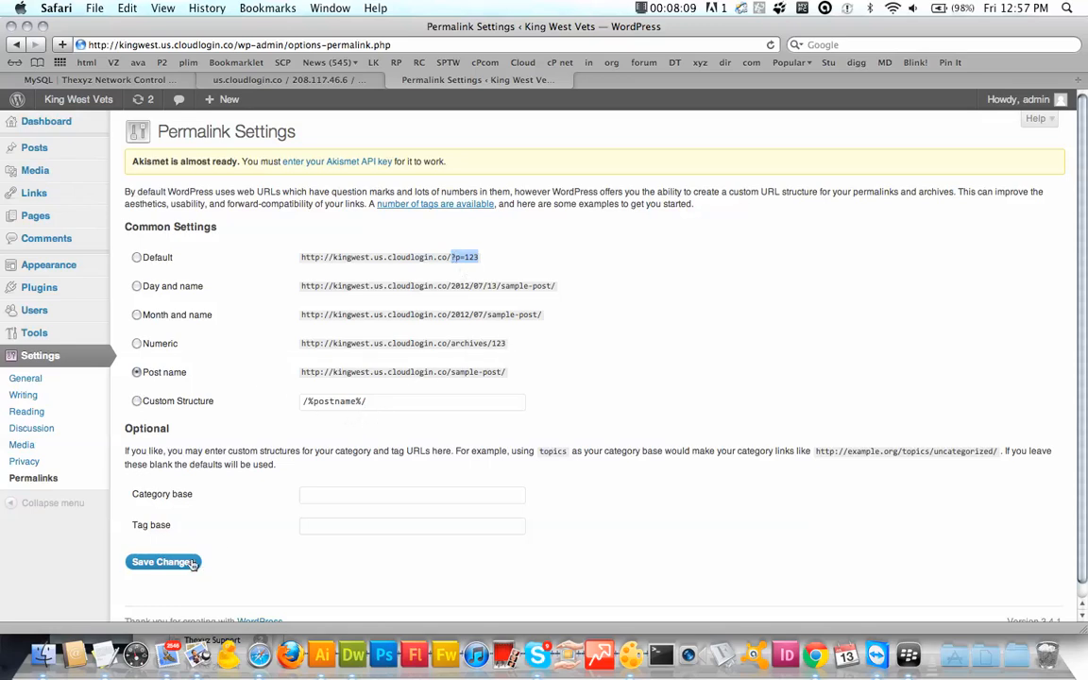
click(154, 564)
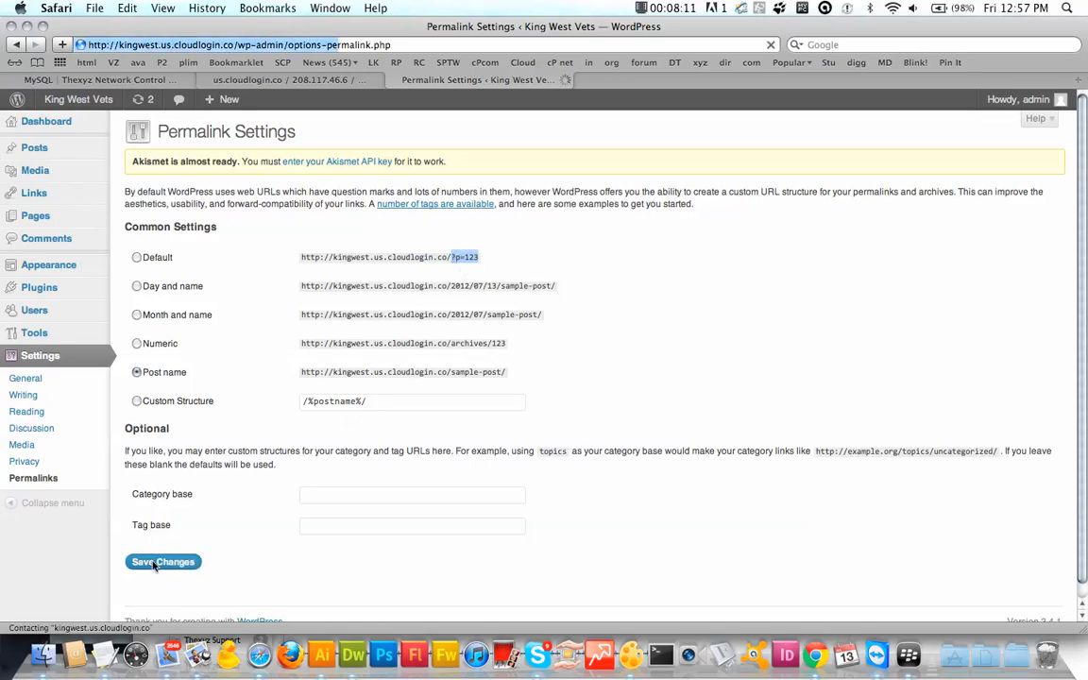
click(89, 104)
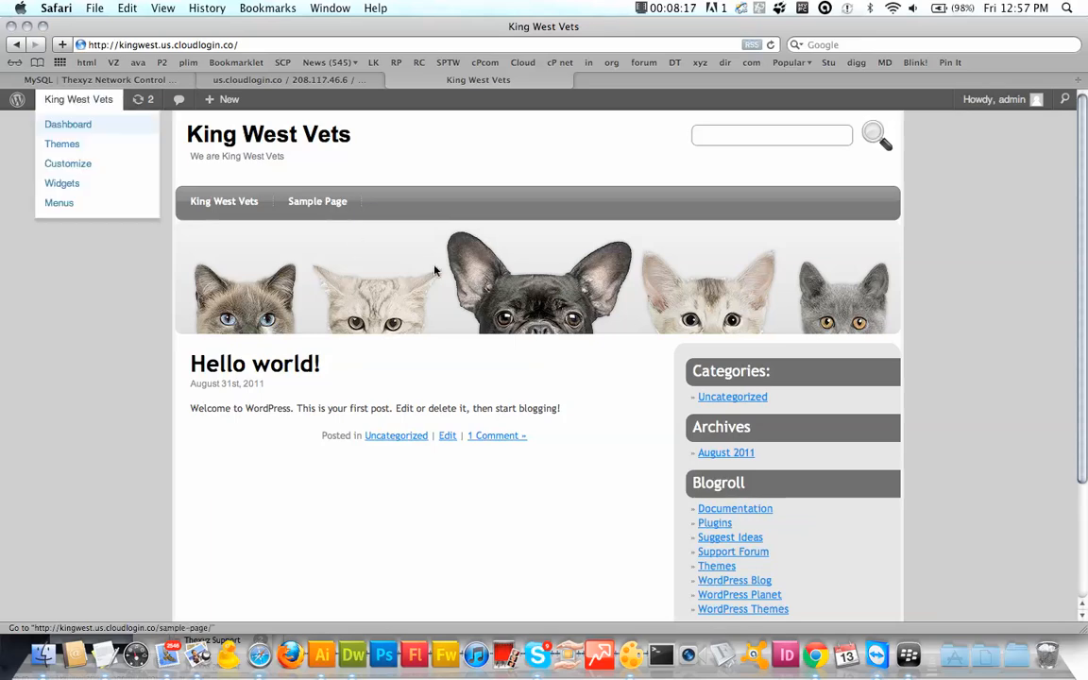
Step: Open the Hello world! post from the homepage and confirm it loads at /hello-world/
scroll(434, 271, down, 3)
scroll(437, 272, up, 4)
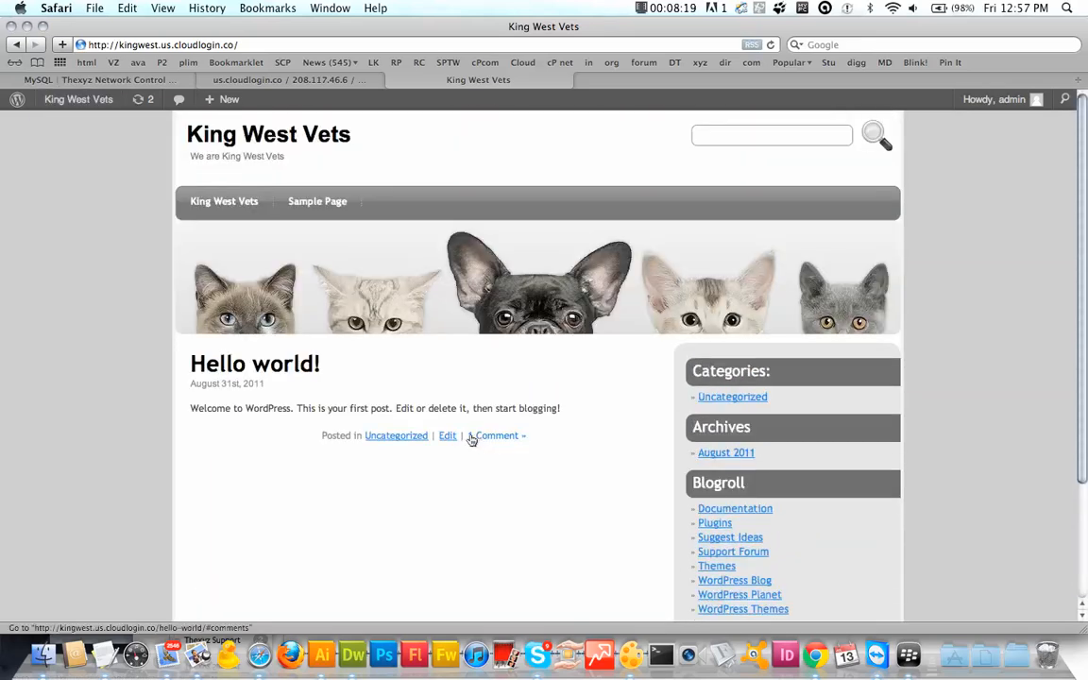
click(301, 368)
scroll(274, 340, down, 5)
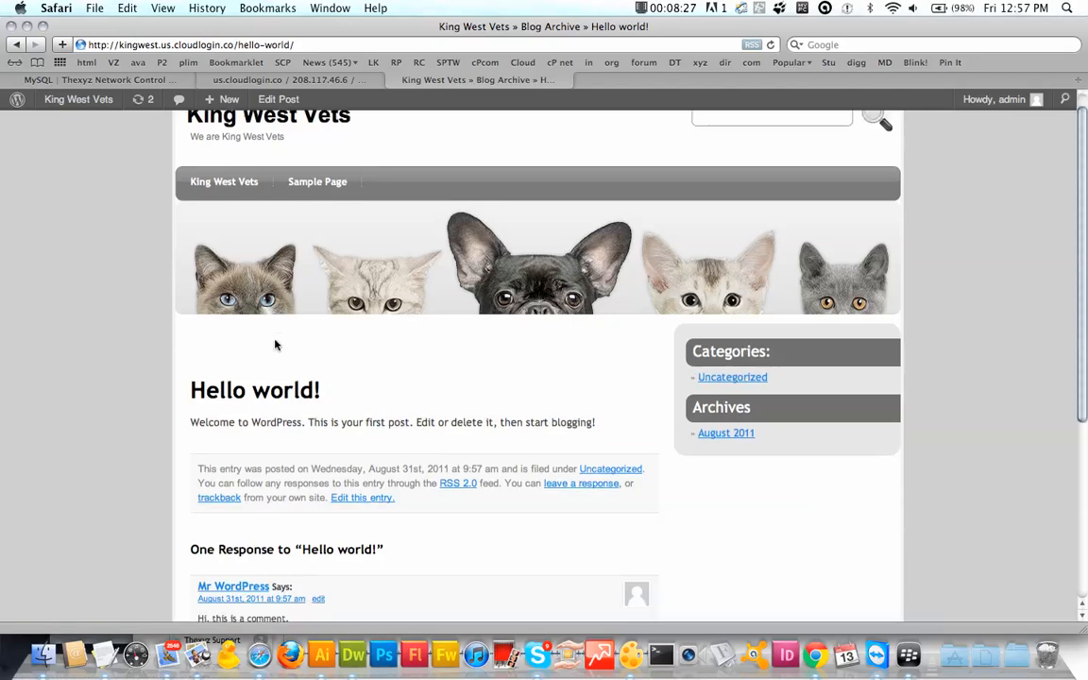
scroll(276, 344, up, 5)
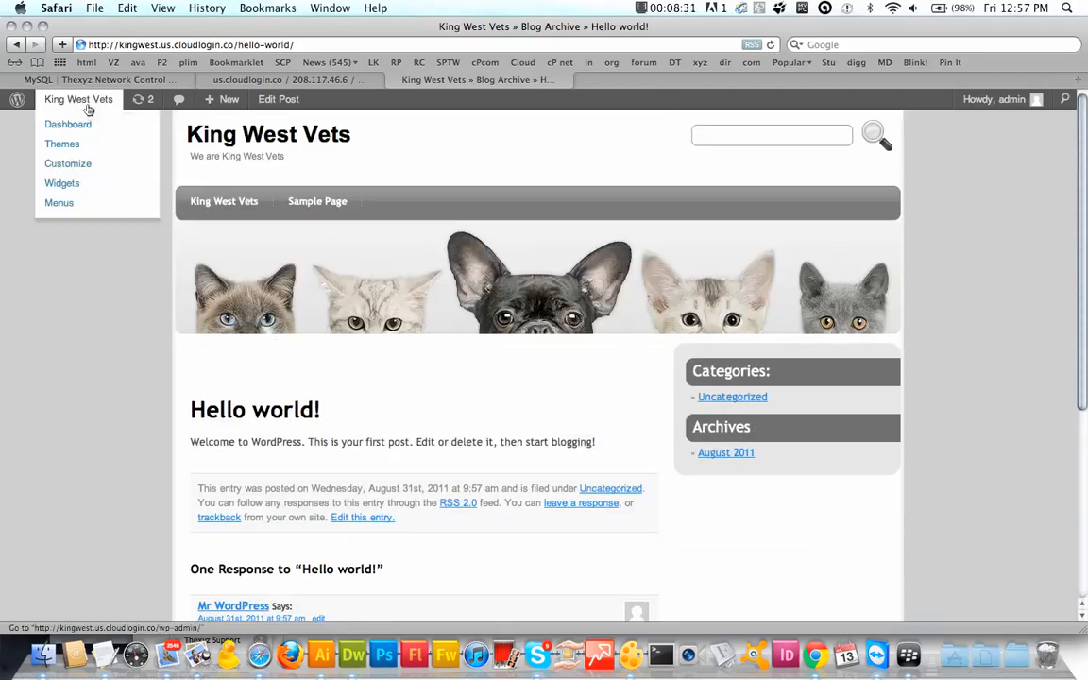
Step: Start a new page titled Home
click(87, 110)
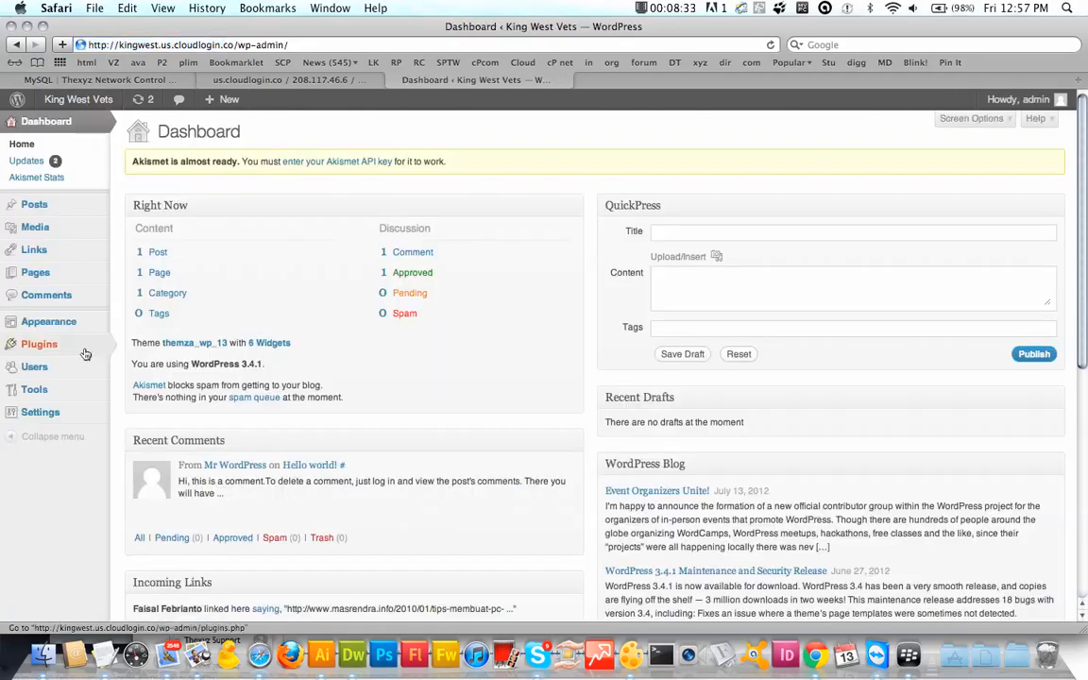
mouse_move(45, 281)
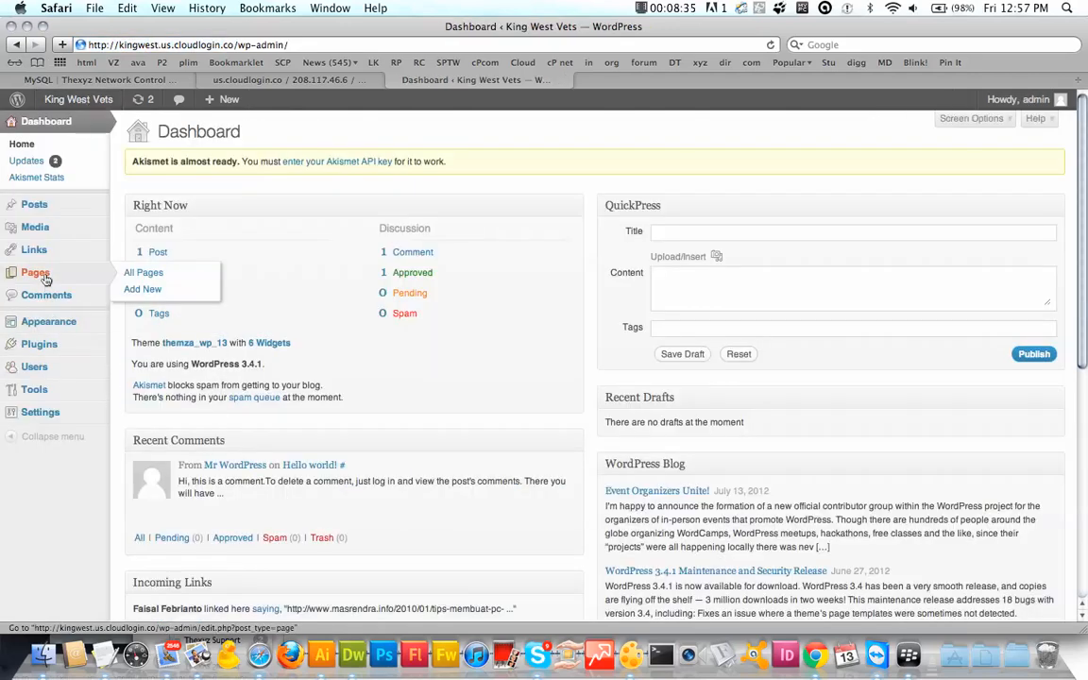
click(155, 295)
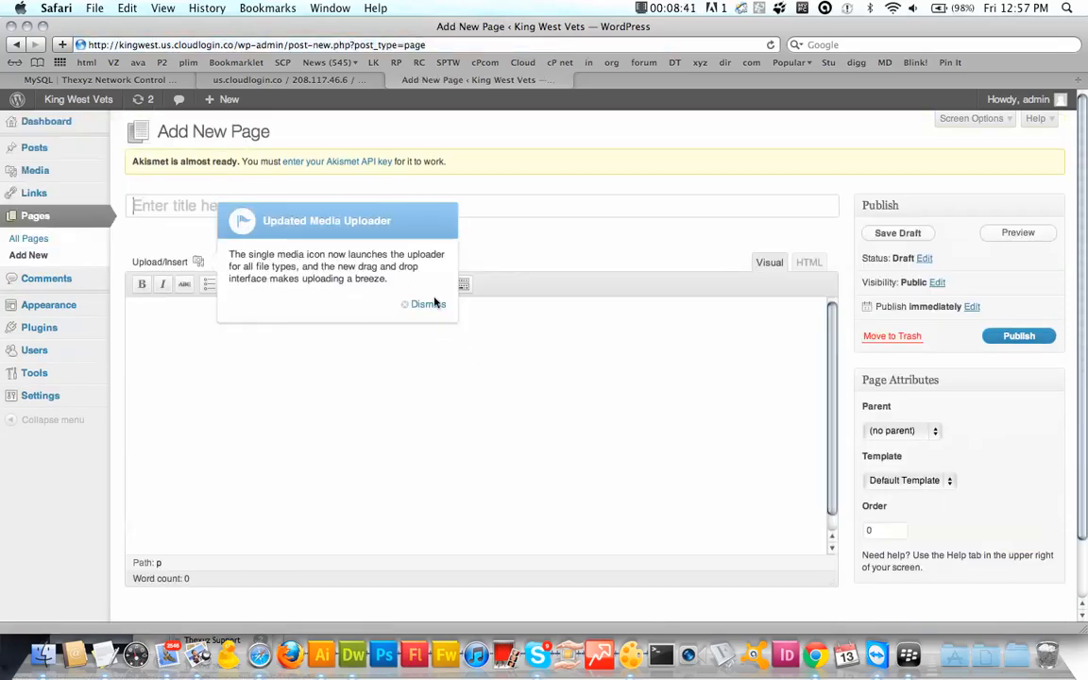
click(428, 304)
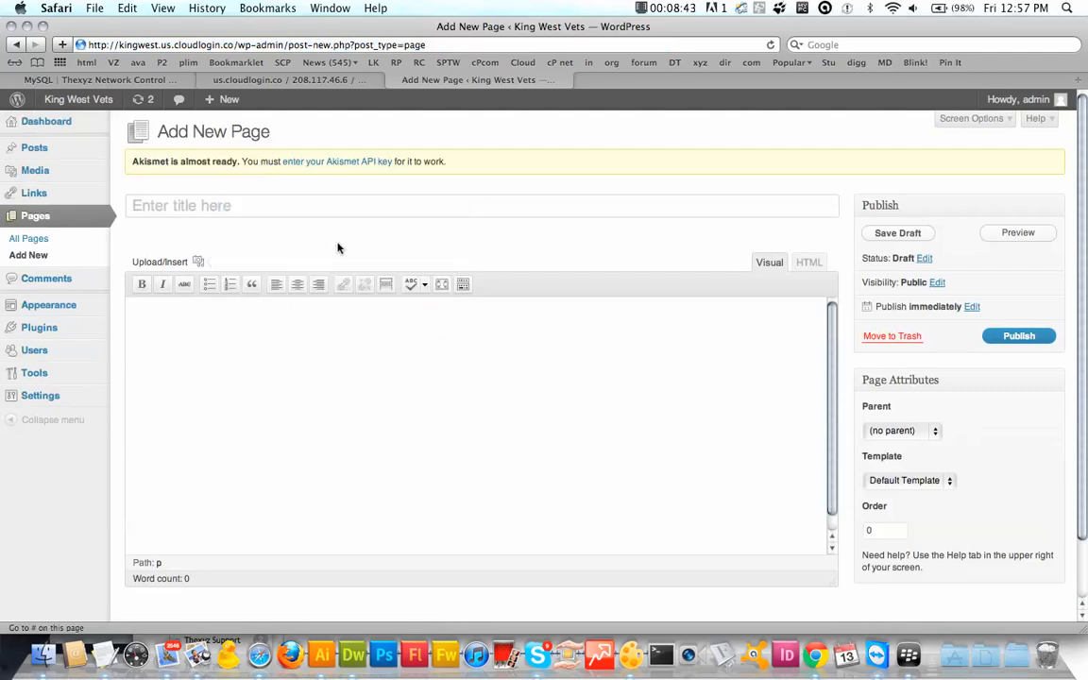
click(241, 207)
text(Home)
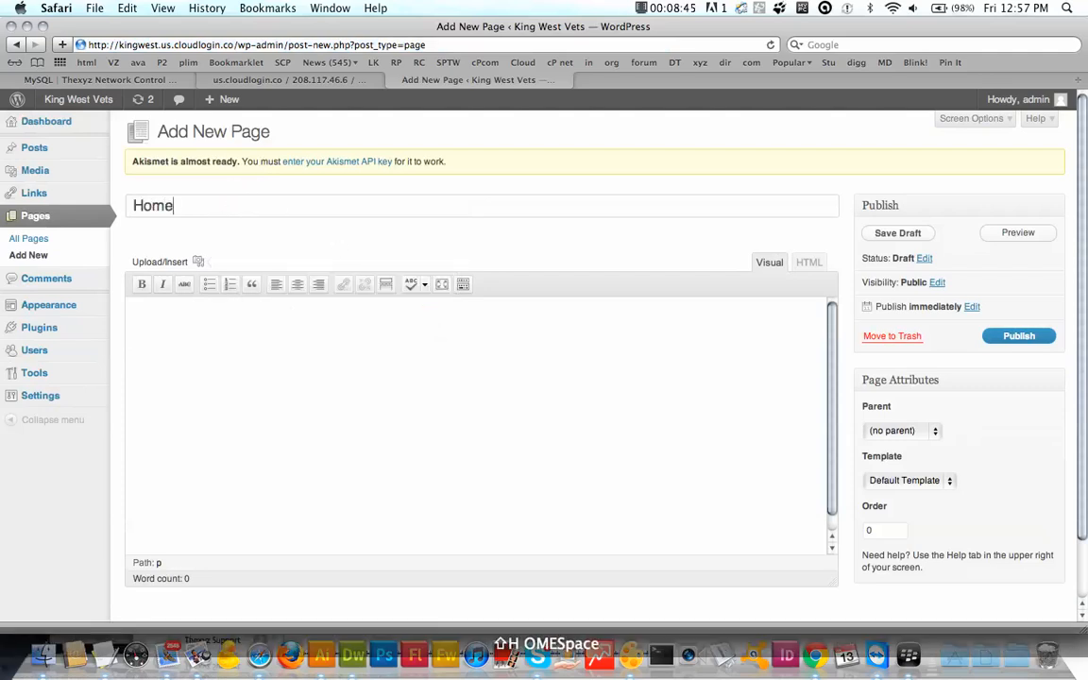
key(BackSpace)
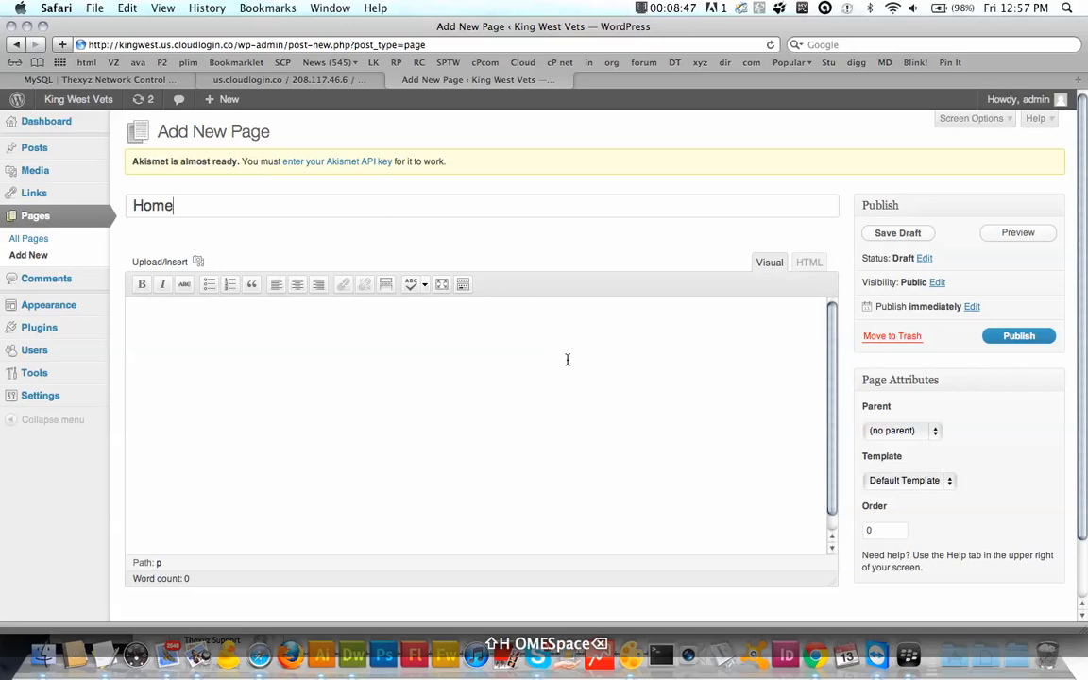
Step: Write 'Welcome to our new site' and 'Under construction so mind your head!' in the page body
click(531, 364)
text(Welco)
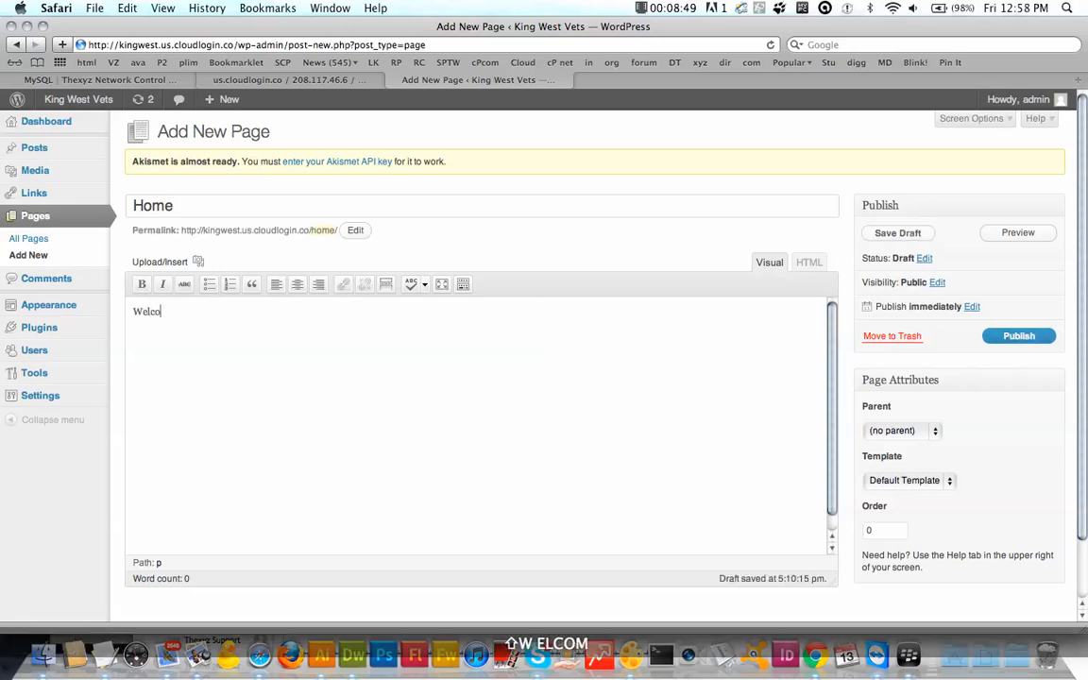
text(me to)
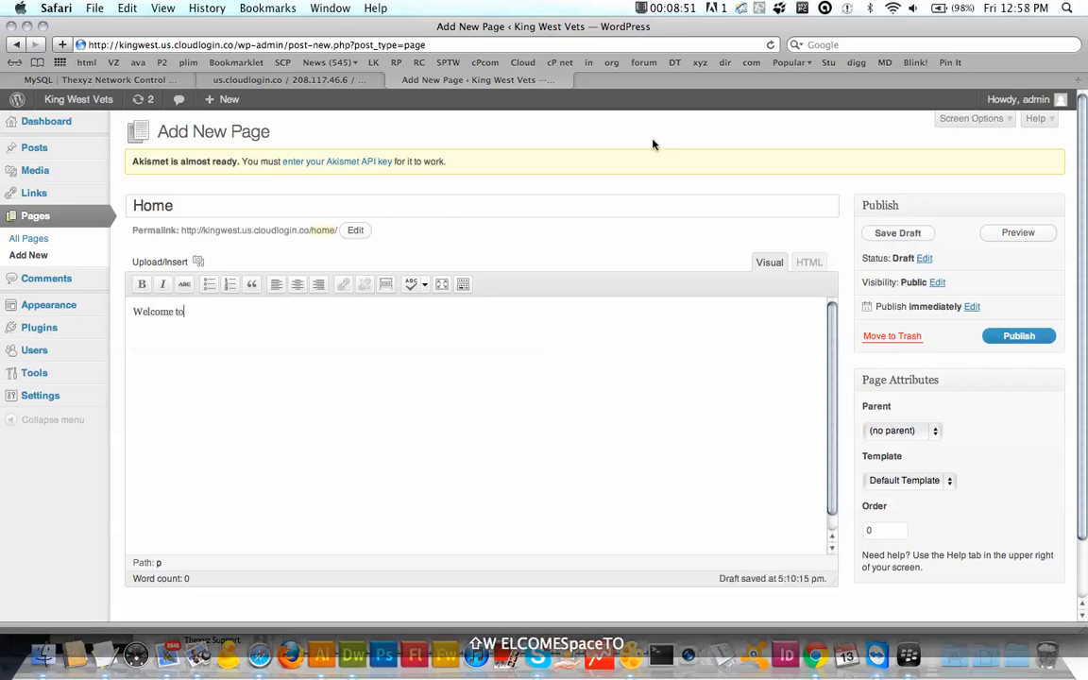
text( our new)
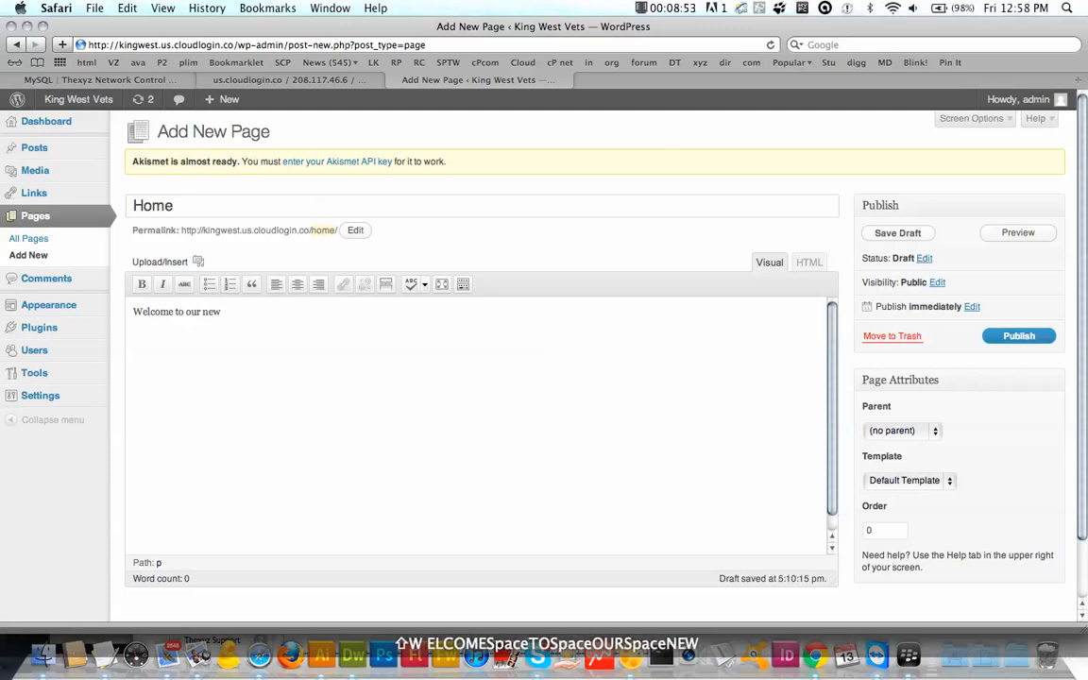
text( site)
key(Return)
key(Return)
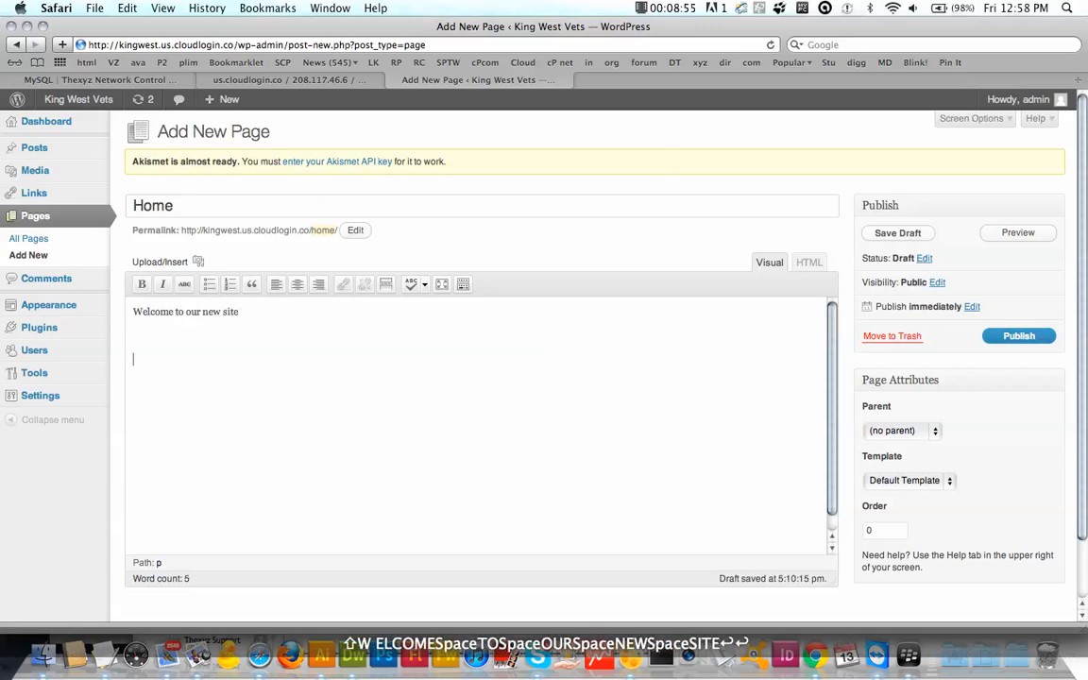
key(BackSpace)
text(Under )
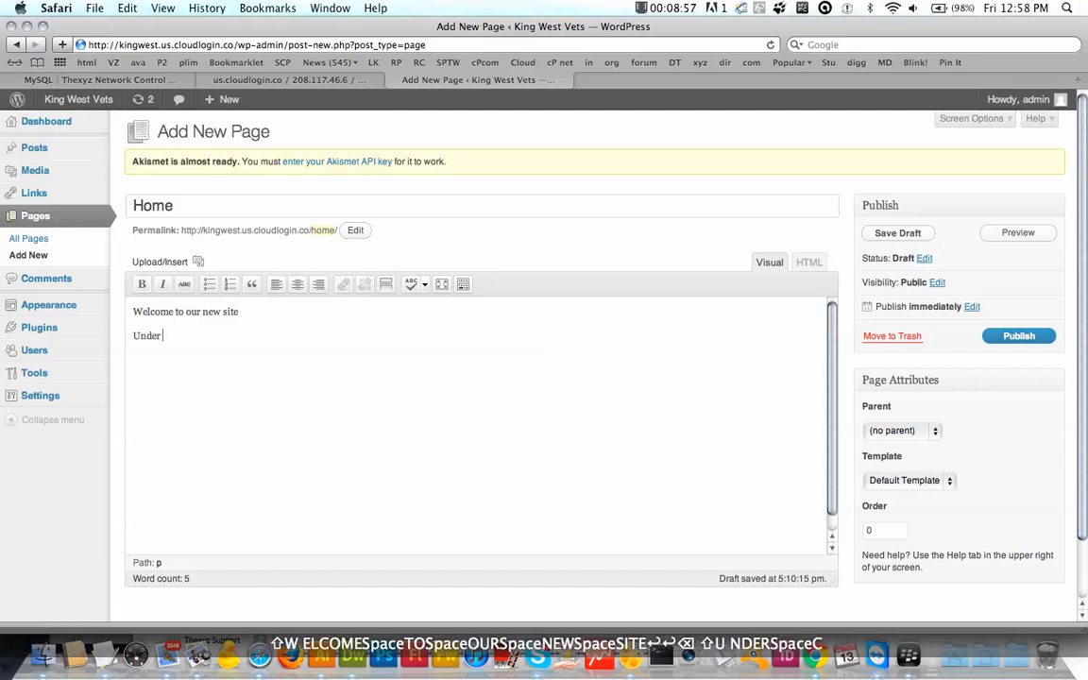
text(constructio)
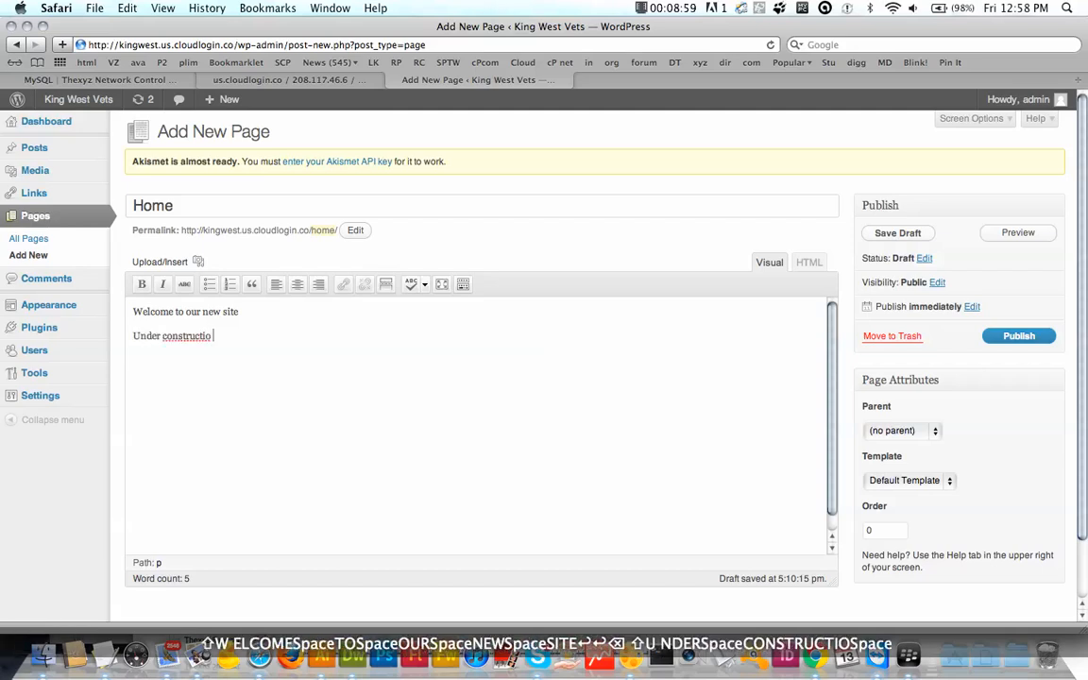
text(n so)
key(BackSpace)
key(BackSpace)
text(n so )
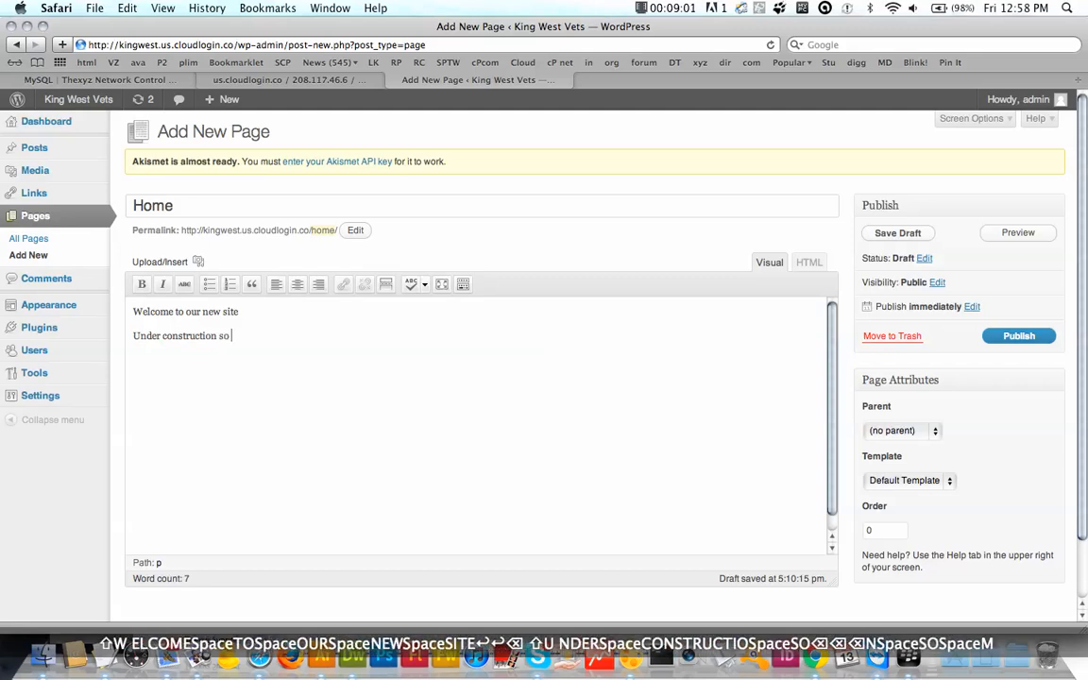
text(mind)
key(BackSpace)
text(f)
key(BackSpace)
text(d )
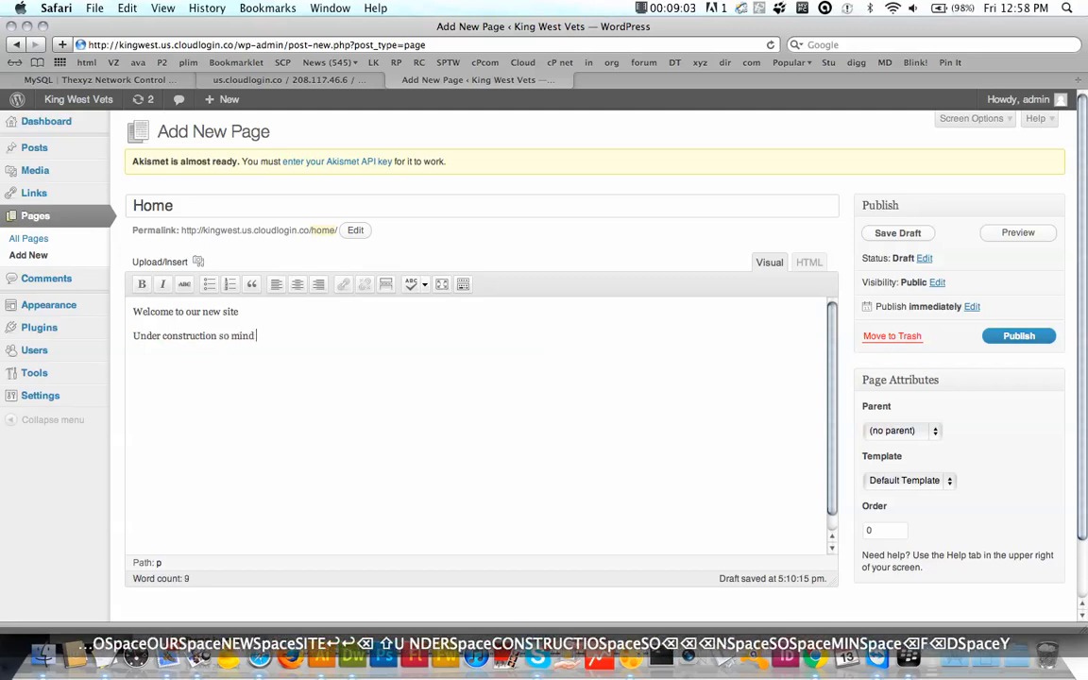
text(your head)
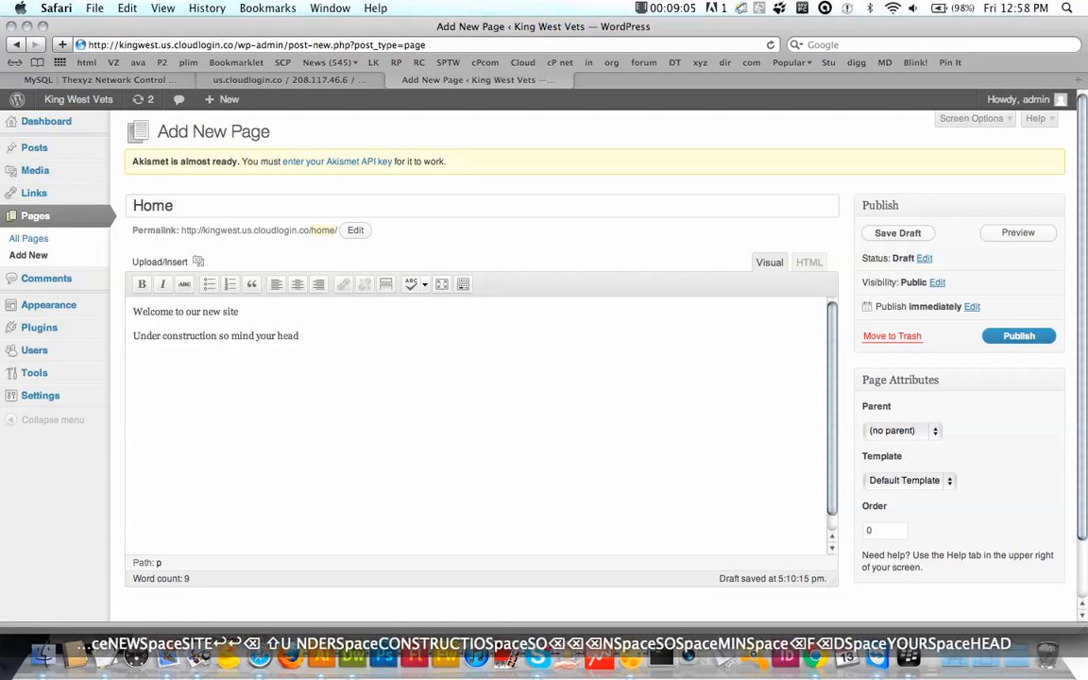
text(!)
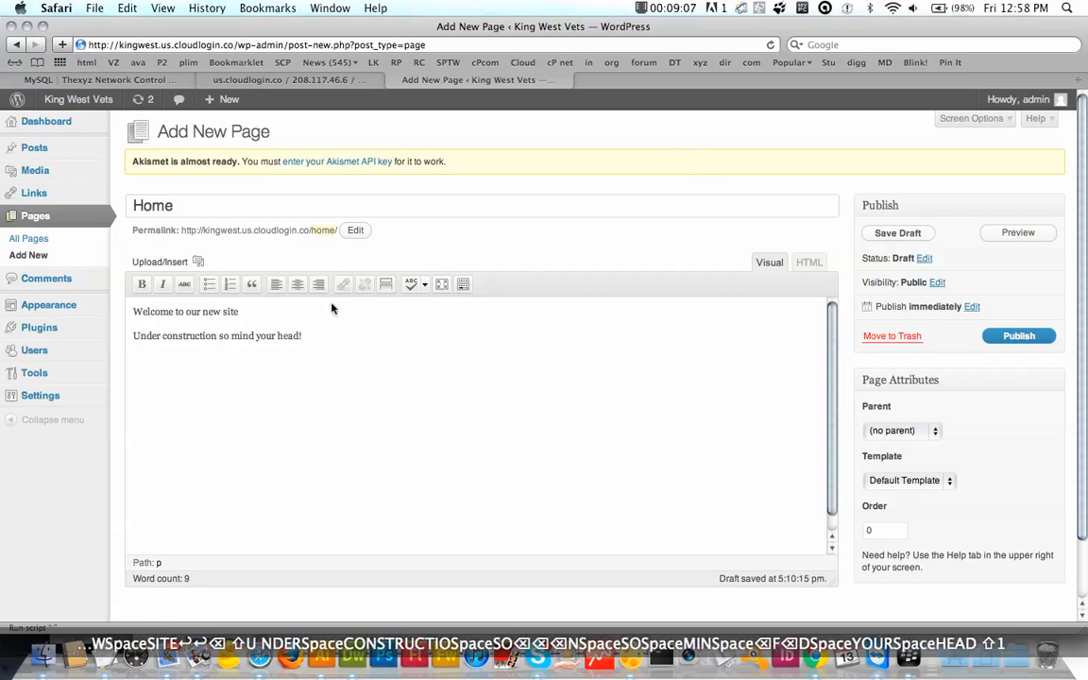
Step: Make the construction line a blockquote and the welcome line Heading 2, then publish
drag(307, 337, 133, 336)
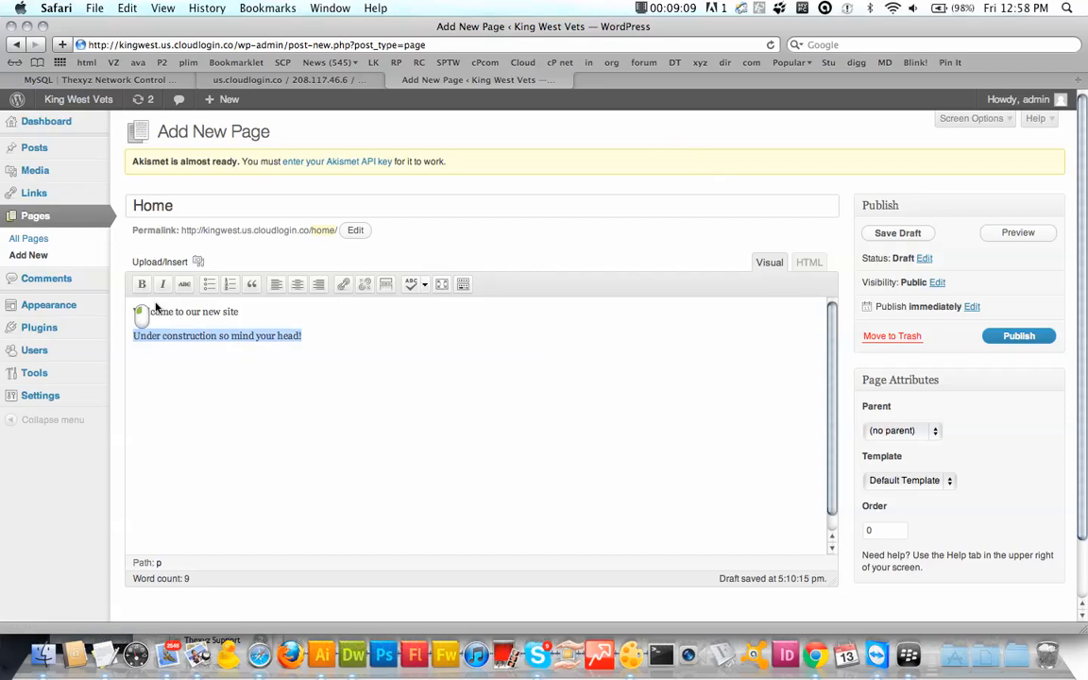
click(249, 284)
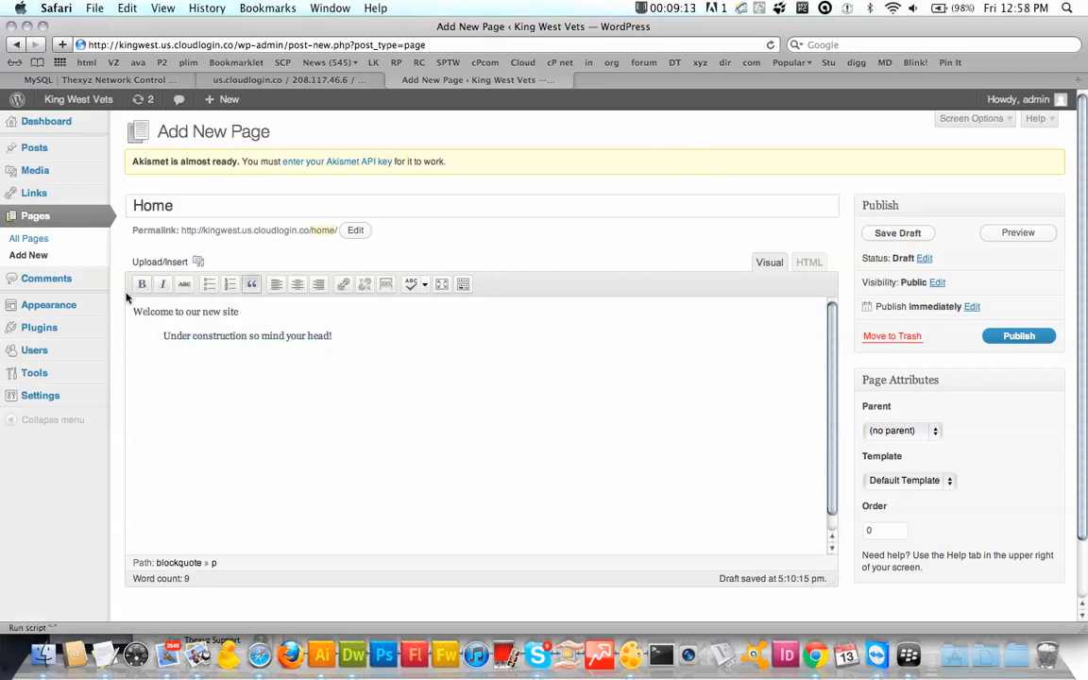
click(463, 284)
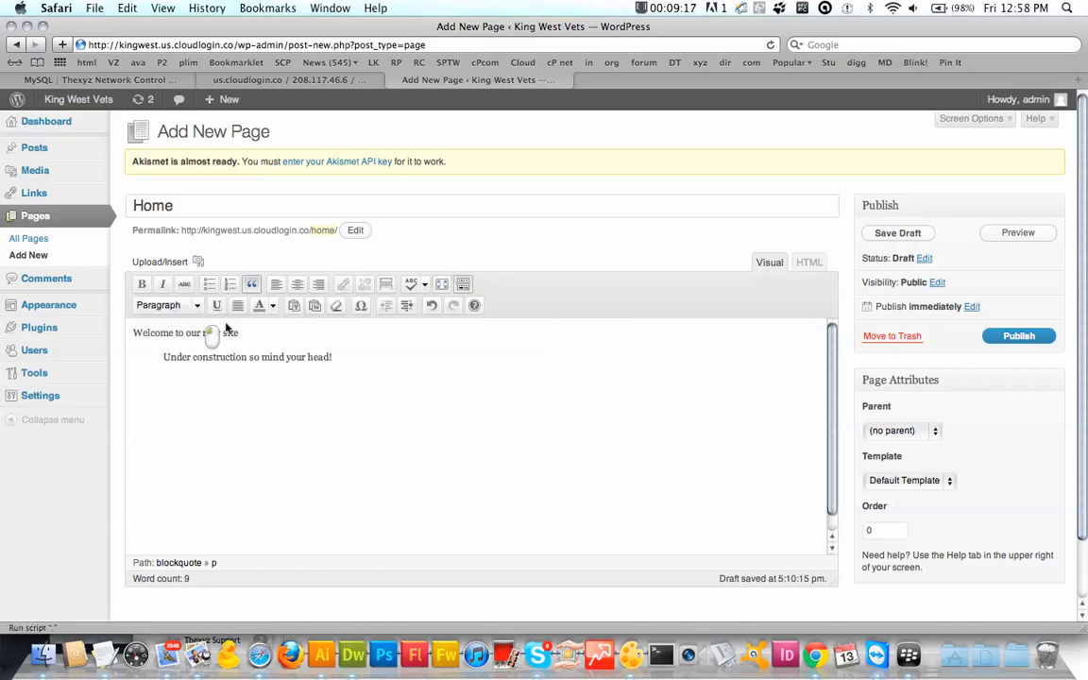
drag(238, 333, 111, 324)
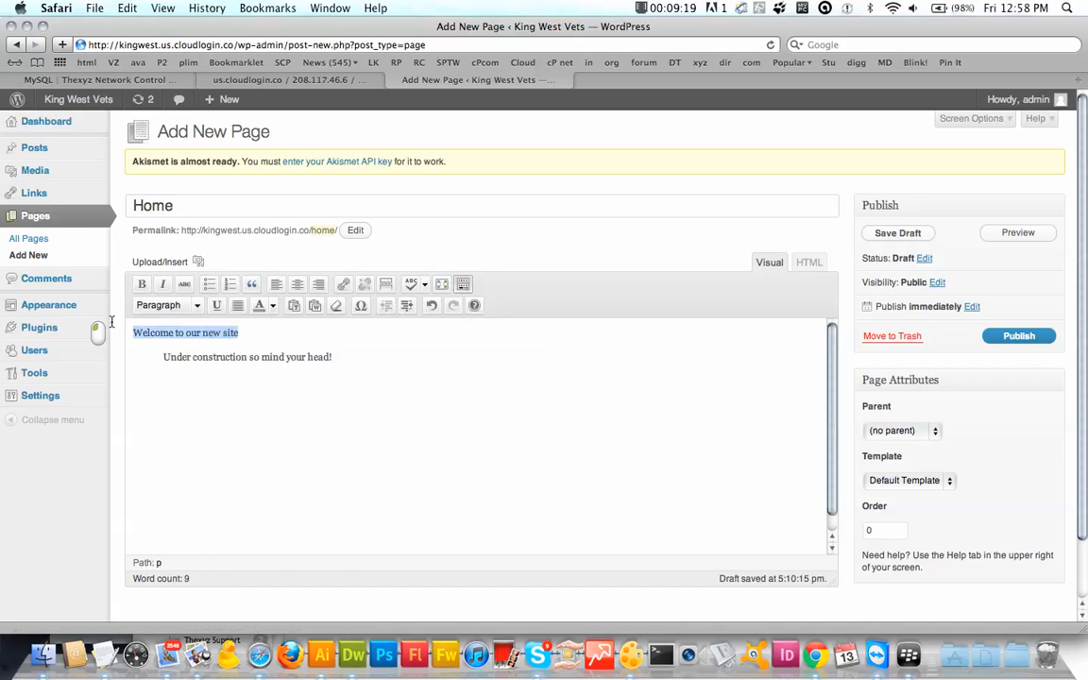
click(196, 305)
click(182, 413)
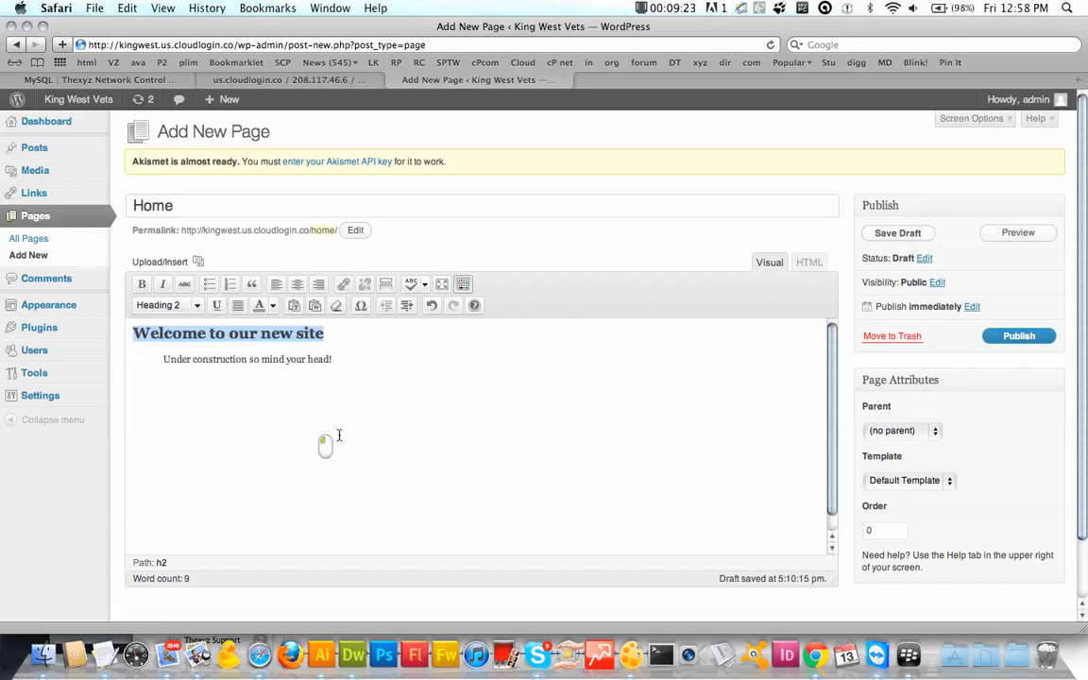
click(396, 425)
click(1008, 337)
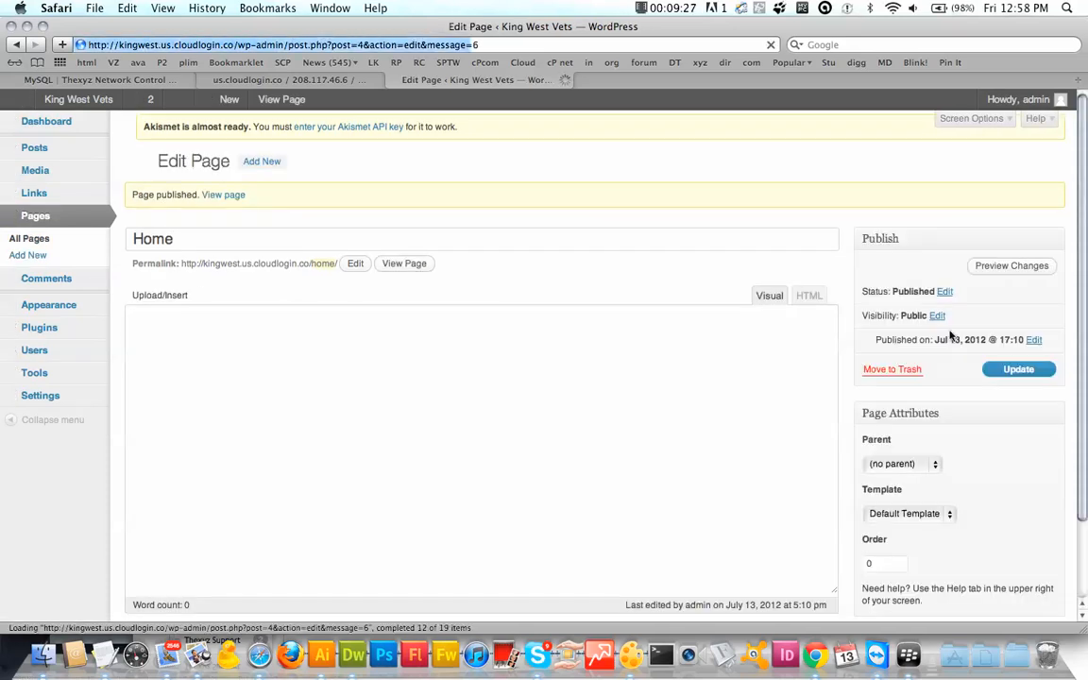
Step: View the published Home page on the live site, then visit Sample Page, King West Vets and Home from the menu
click(225, 204)
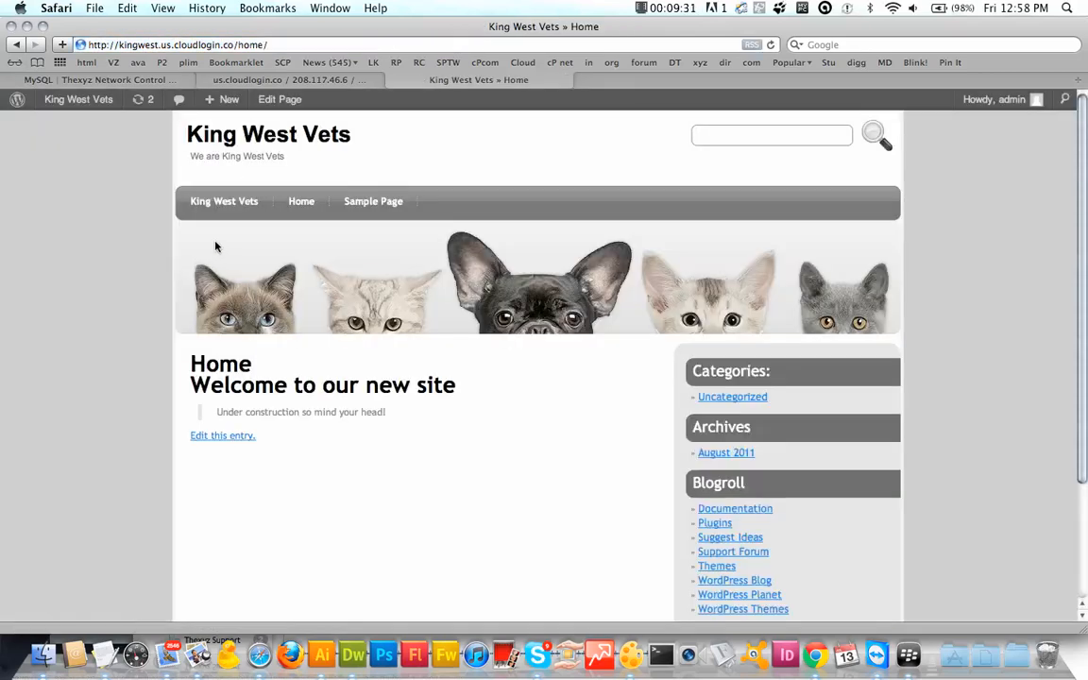
scroll(156, 384, down, 2)
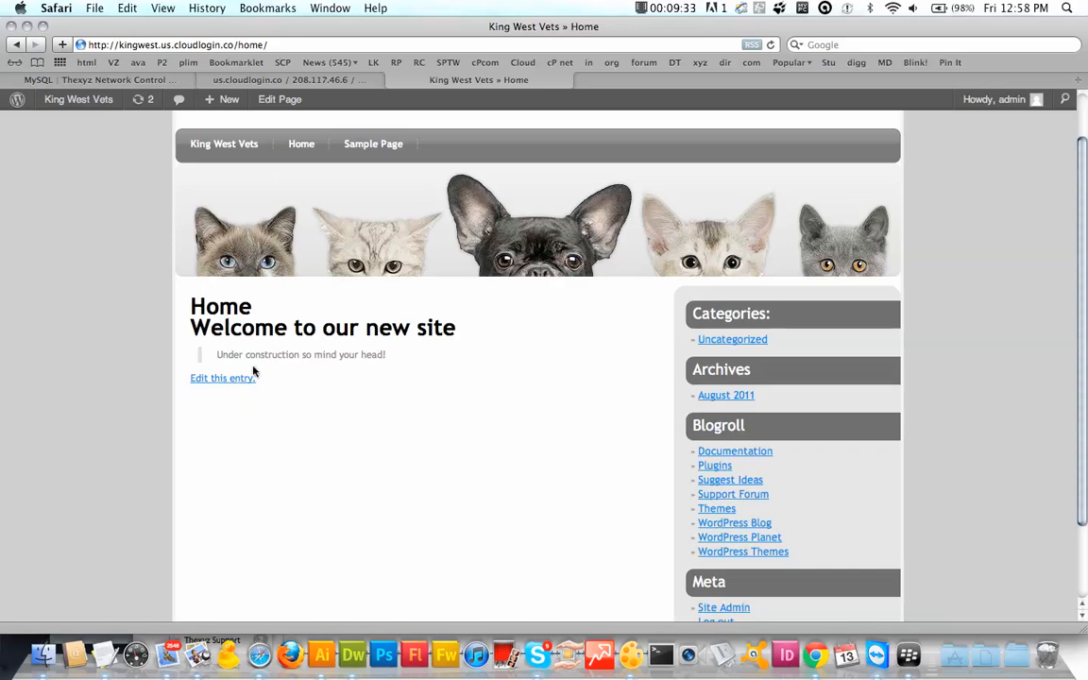
scroll(368, 395, up, 2)
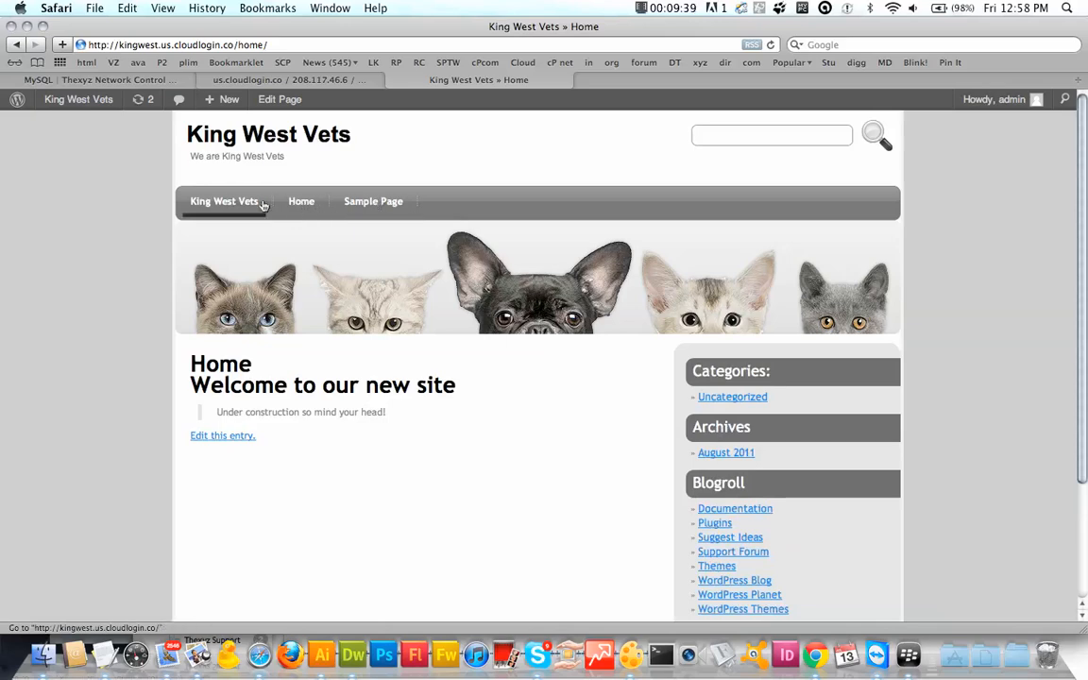
click(358, 214)
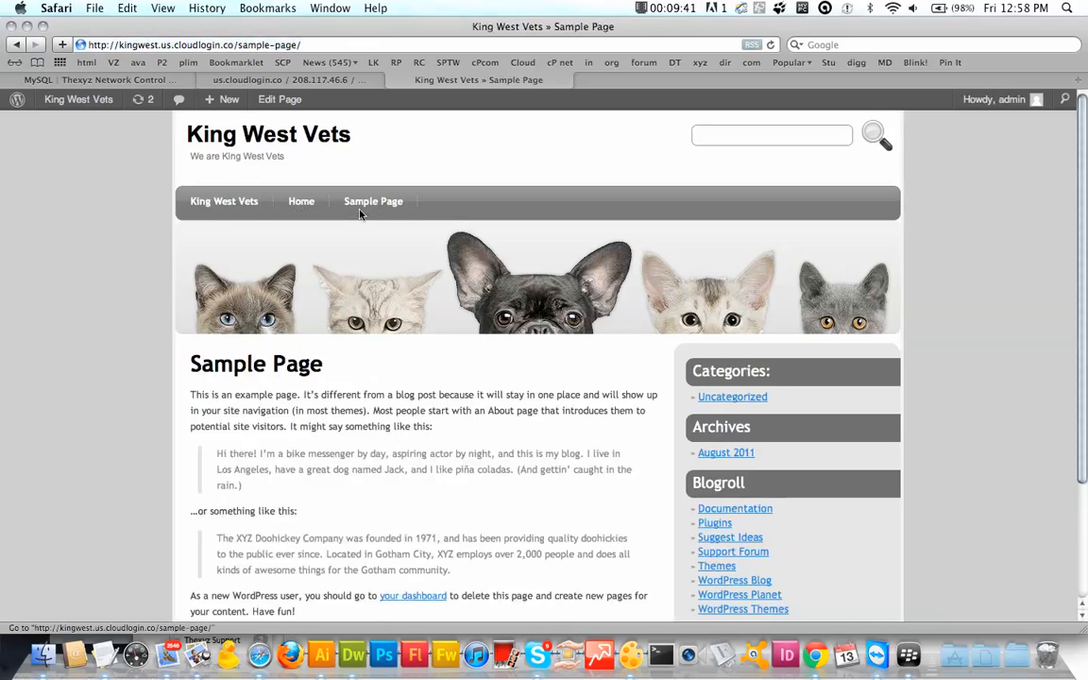
click(222, 205)
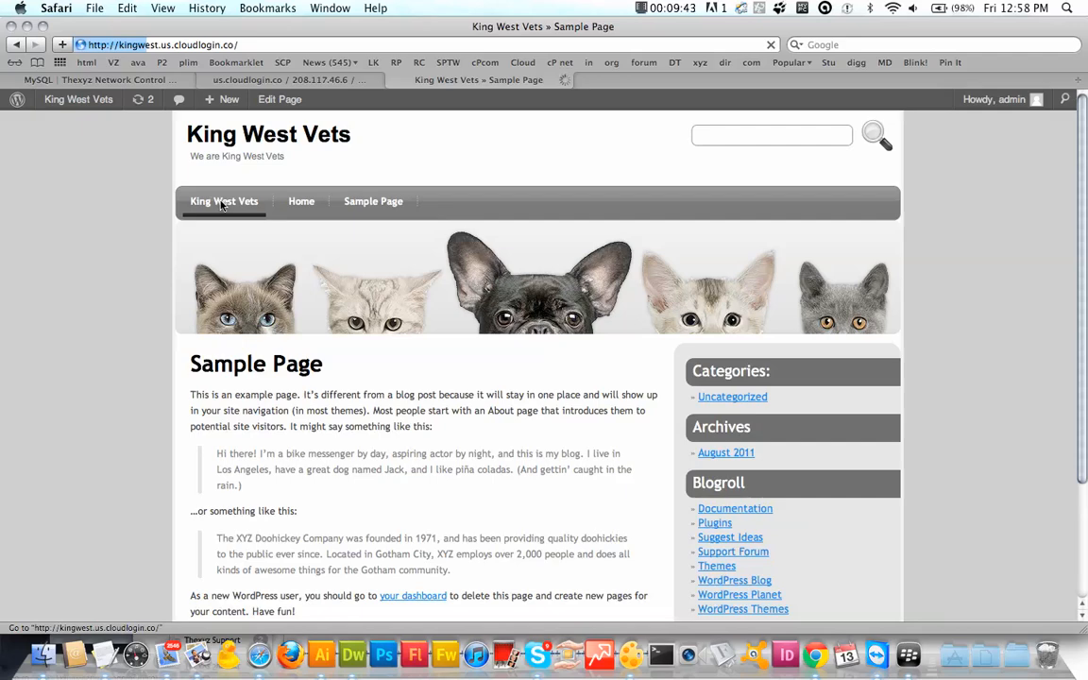
click(302, 201)
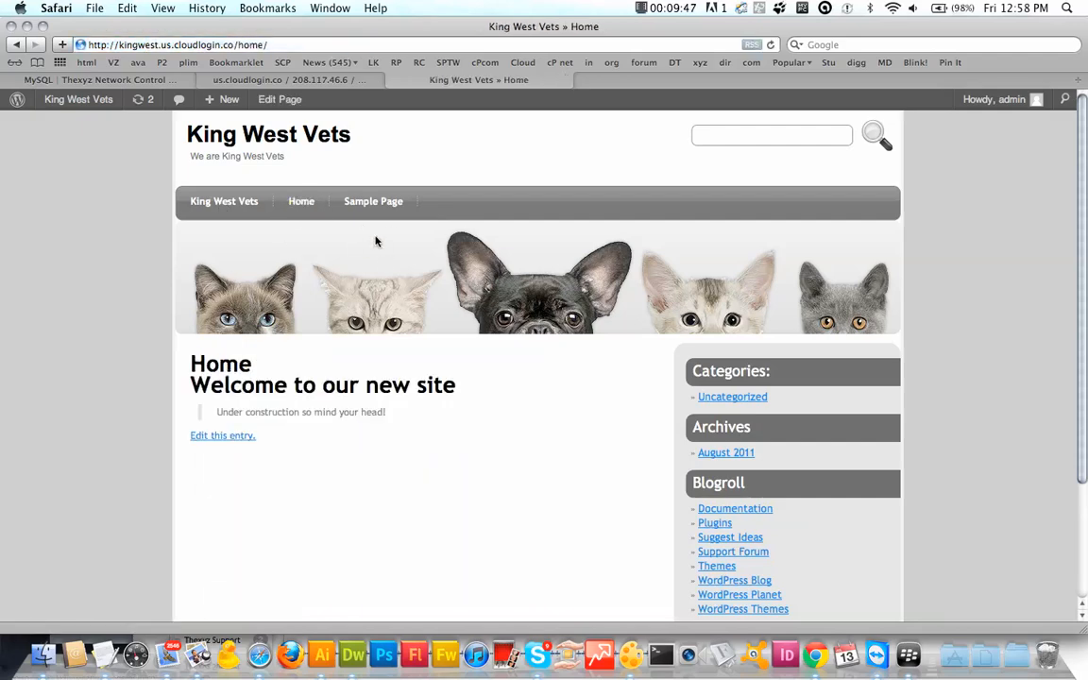
mouse_move(238, 106)
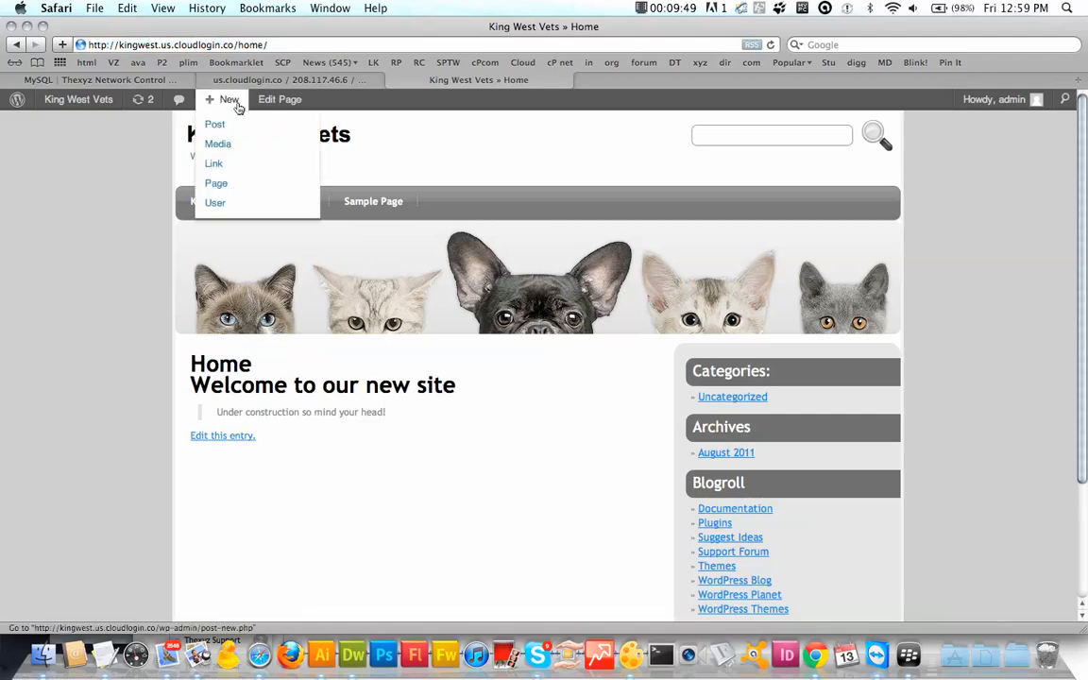
Step: Start a new page titled 'Contact' with the body text 'Contact us today!'
click(215, 182)
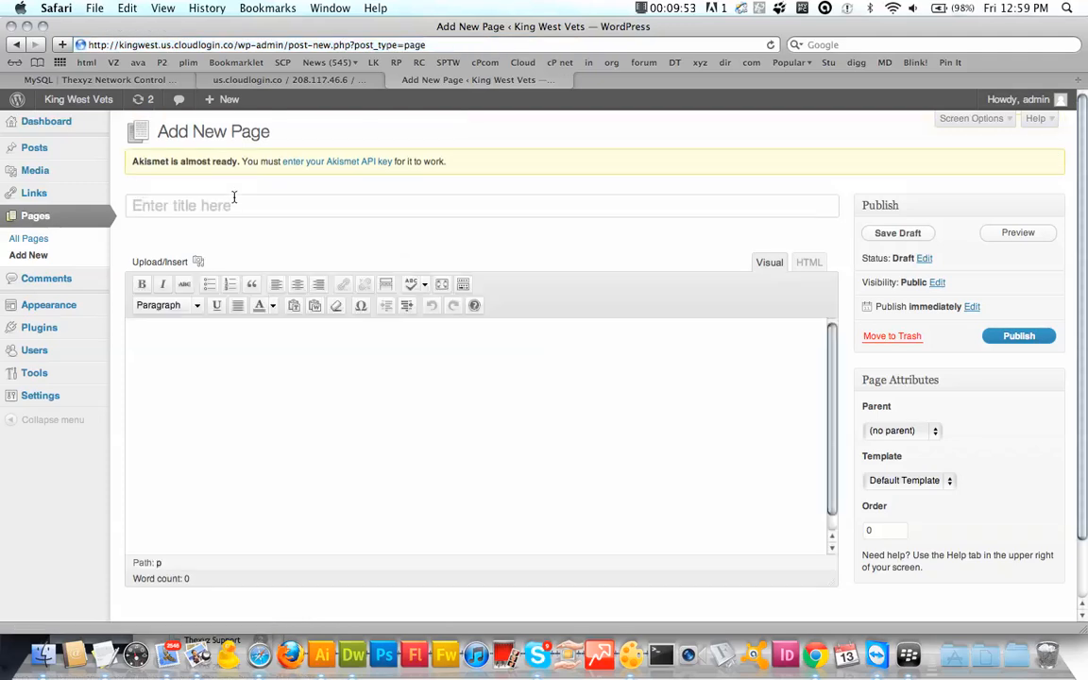
text(Cony)
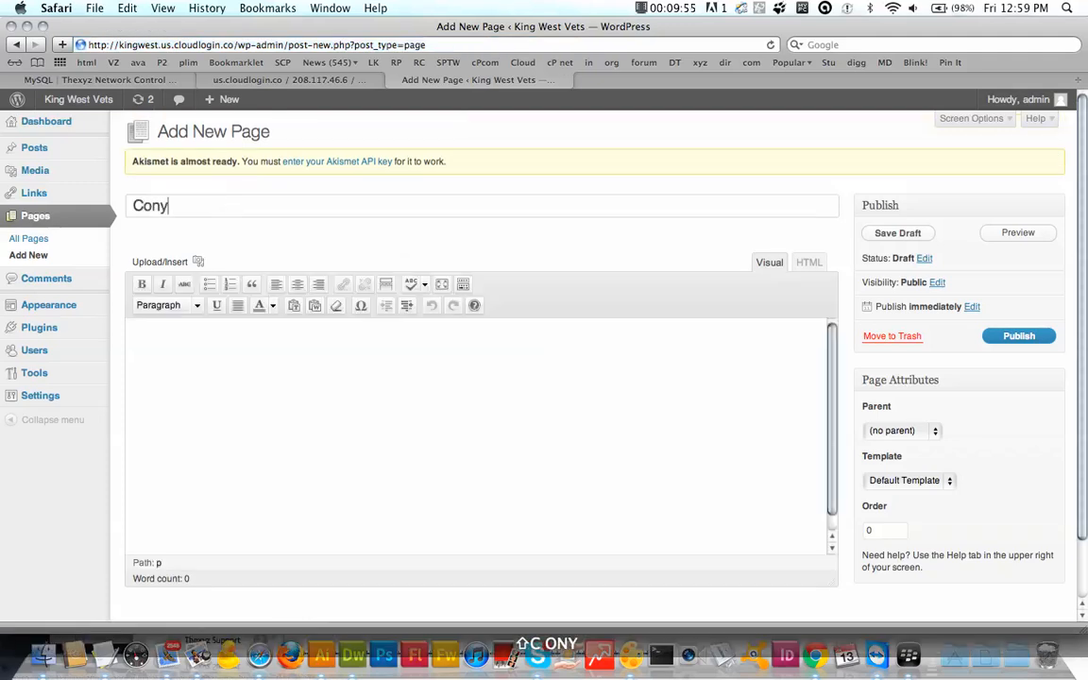
key(BackSpace)
text(tact)
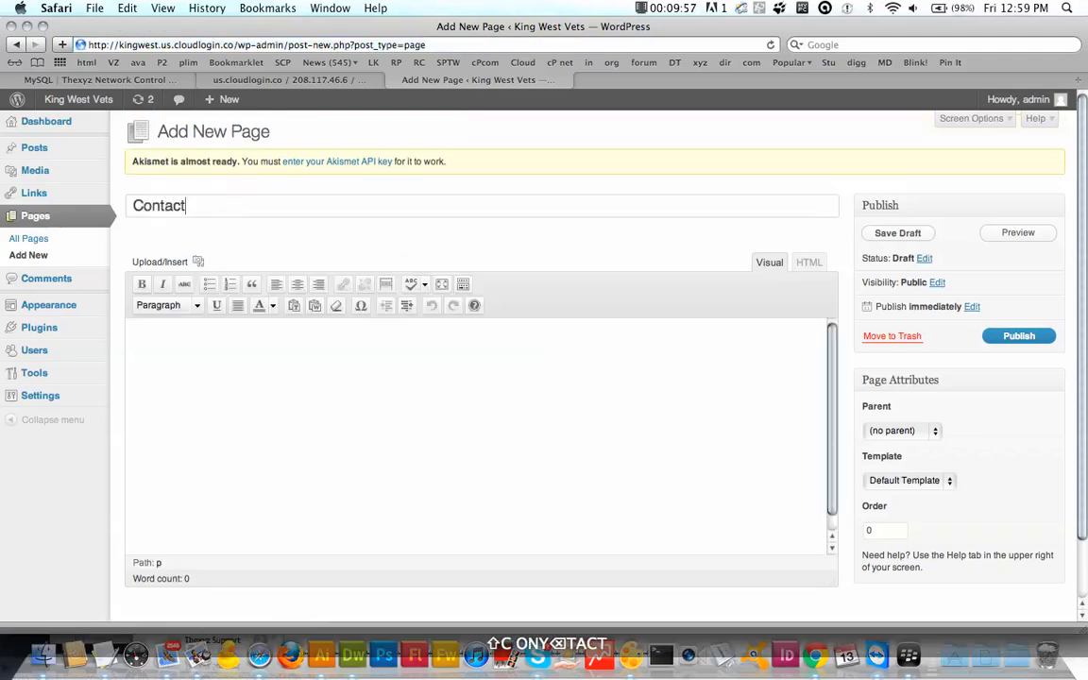
key(Tab)
text(Con)
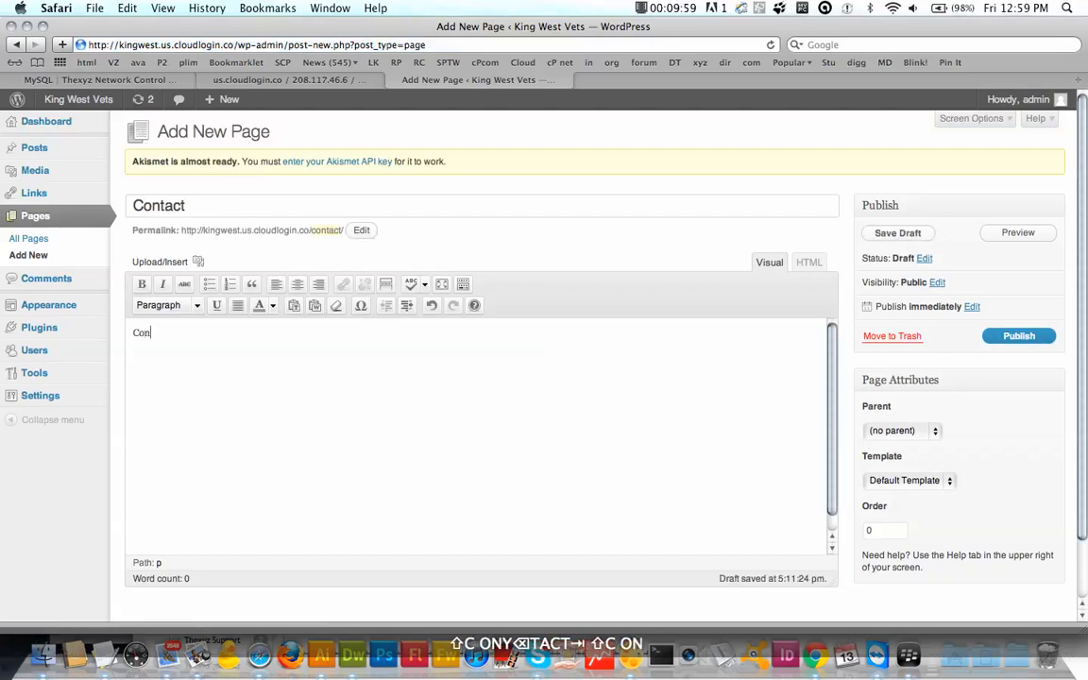
text(tact )
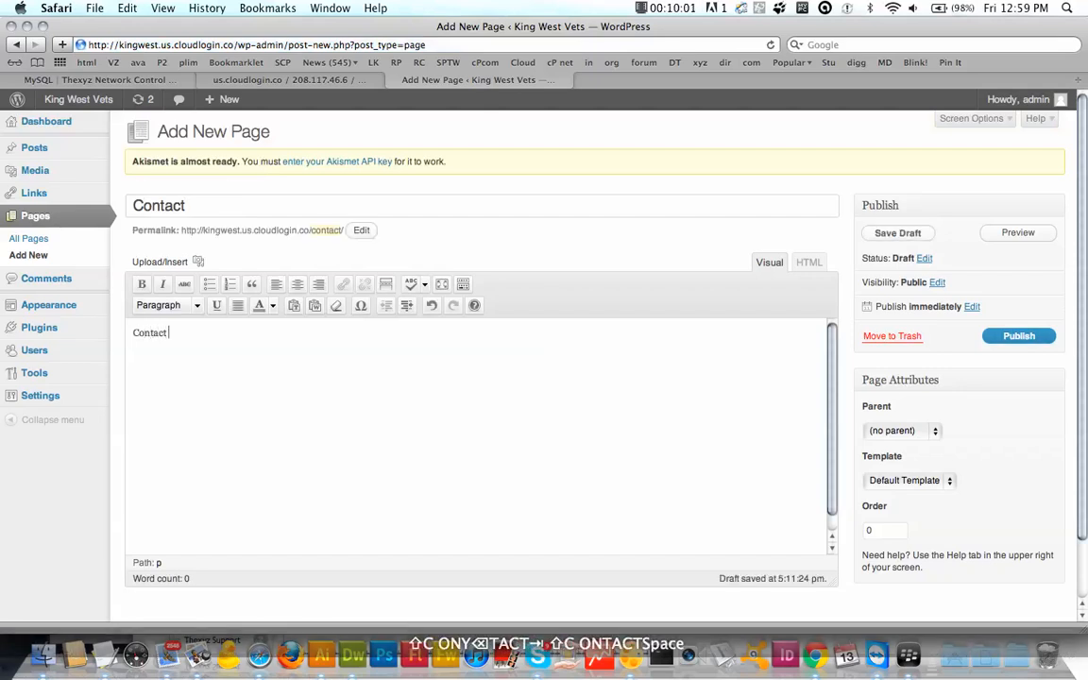
text(us today@)
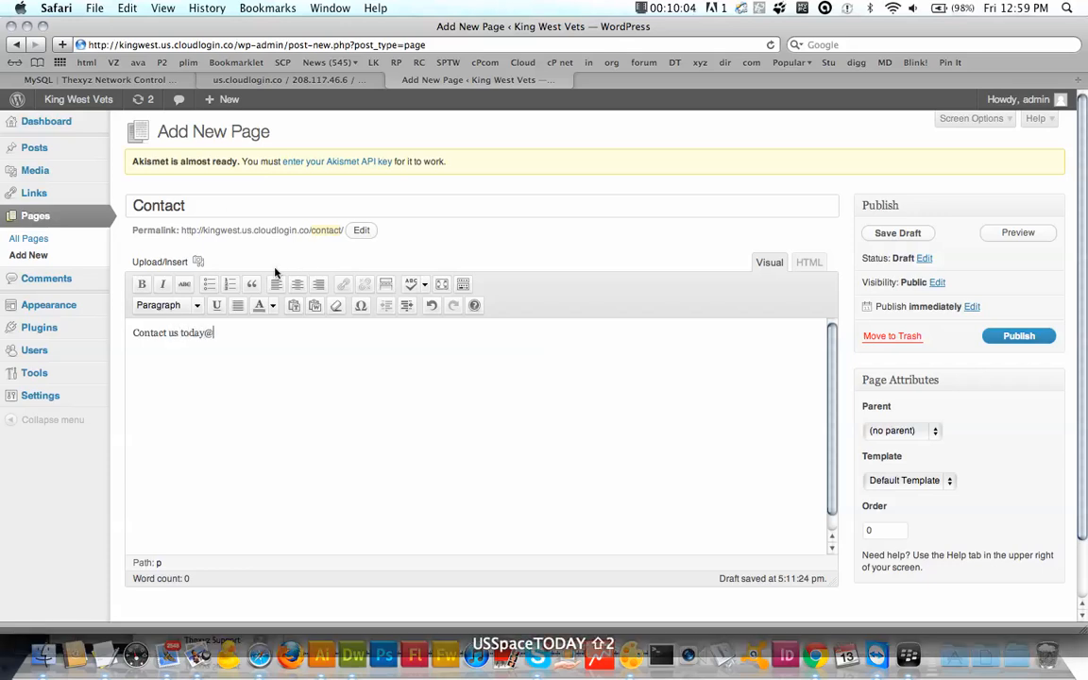
key(BackSpace)
text(!)
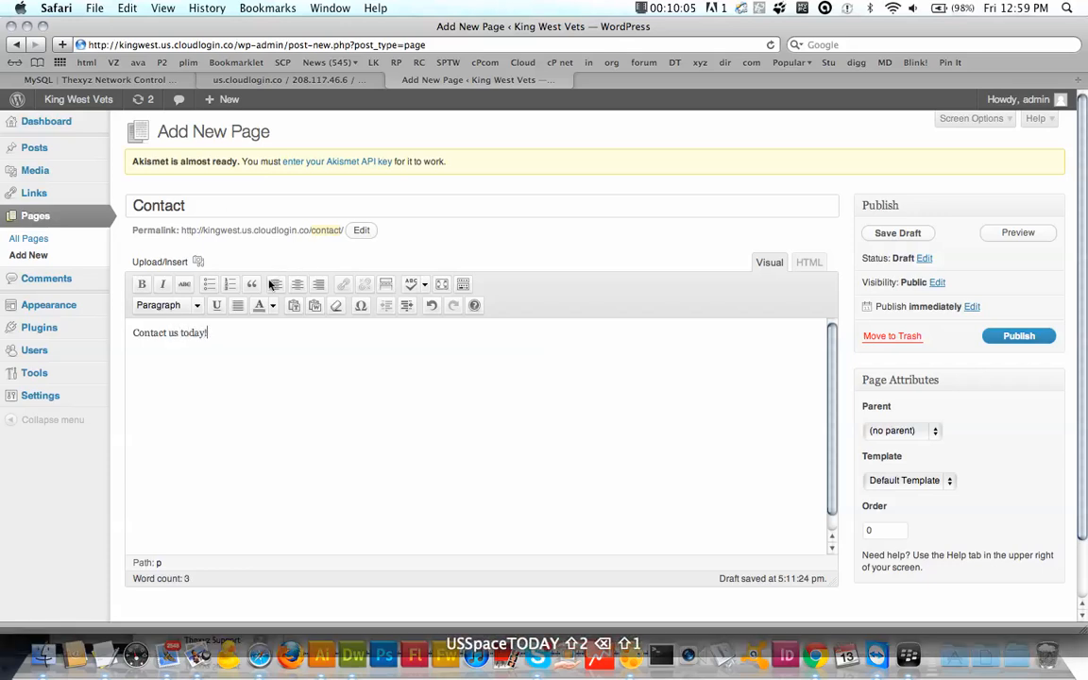
Step: Leave the page with no parent and the Default Template, and publish it
click(933, 436)
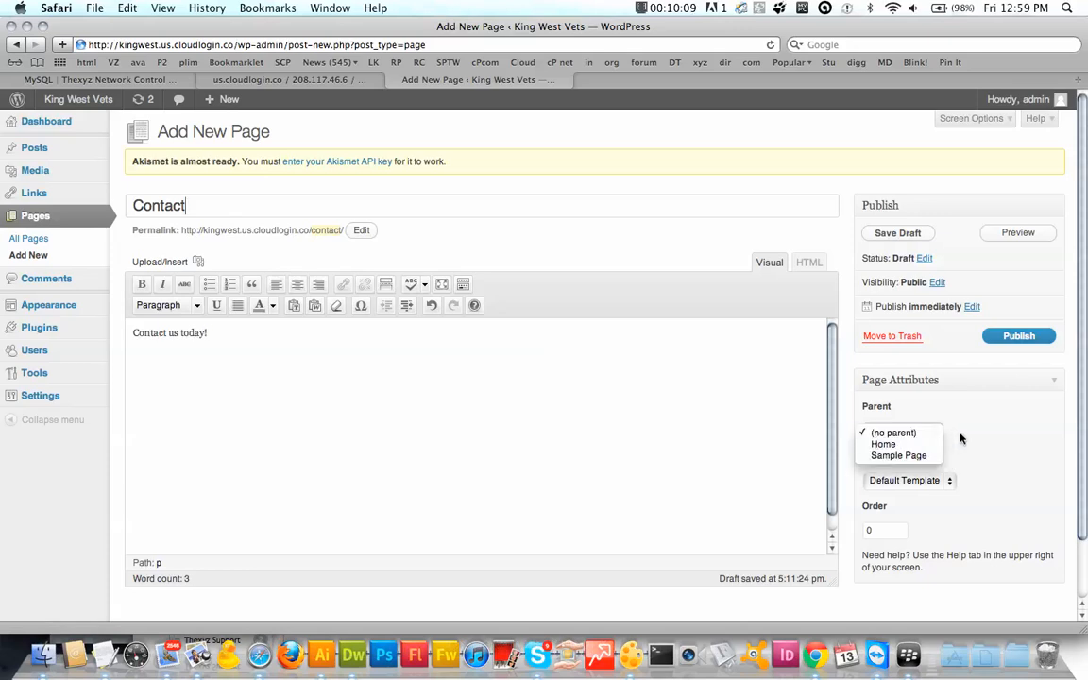
click(961, 438)
click(933, 483)
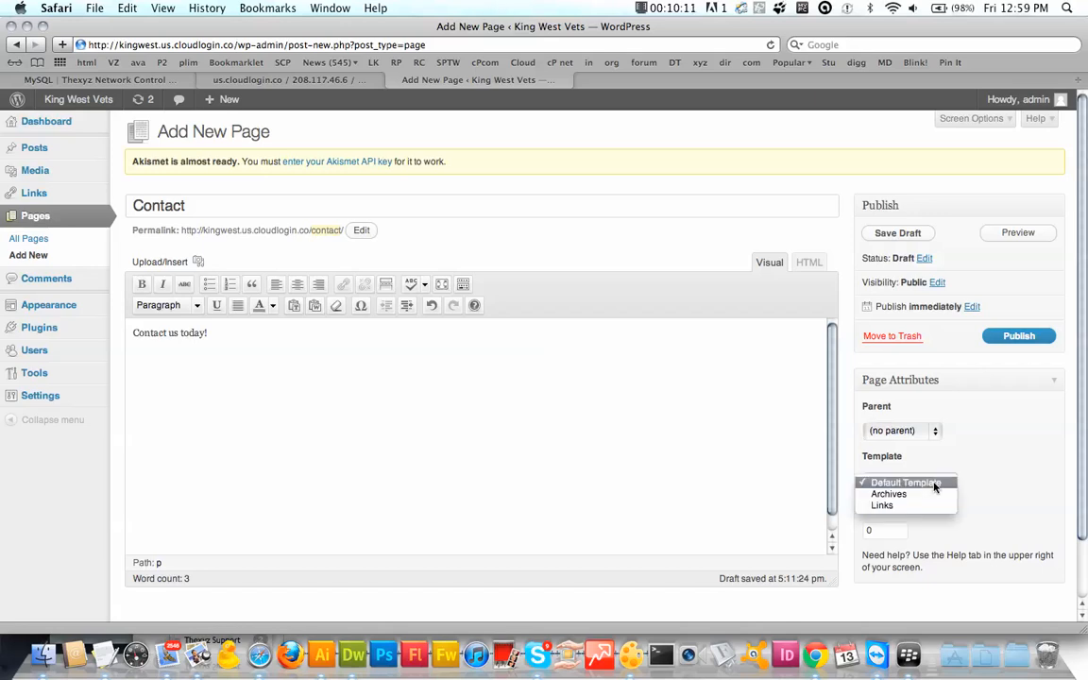
click(1006, 470)
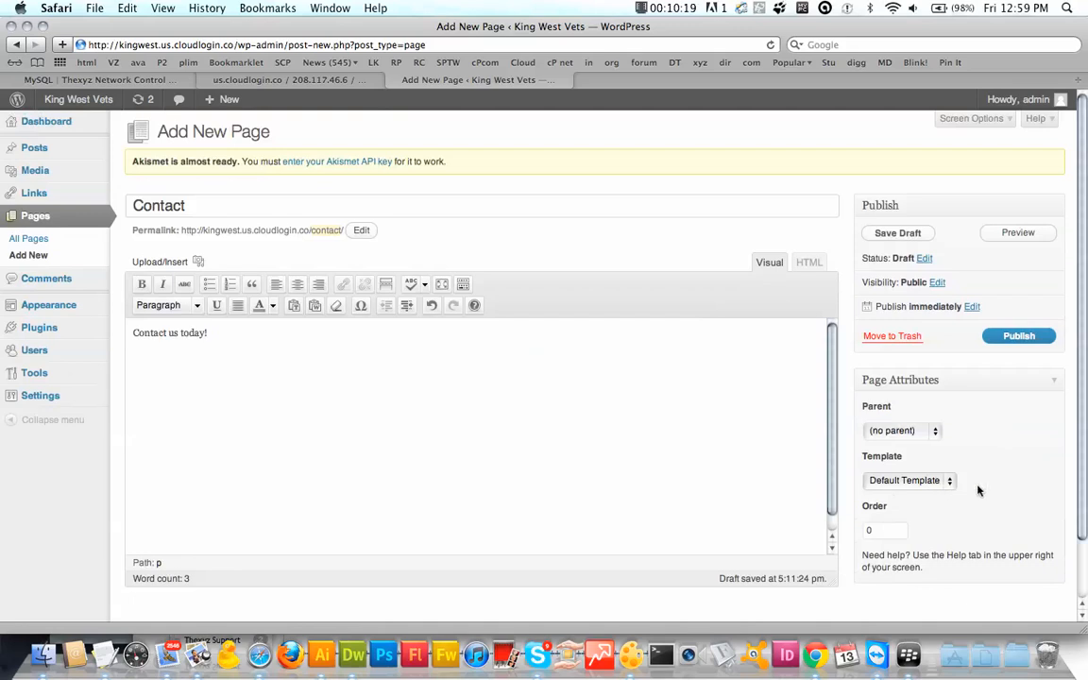
click(1026, 339)
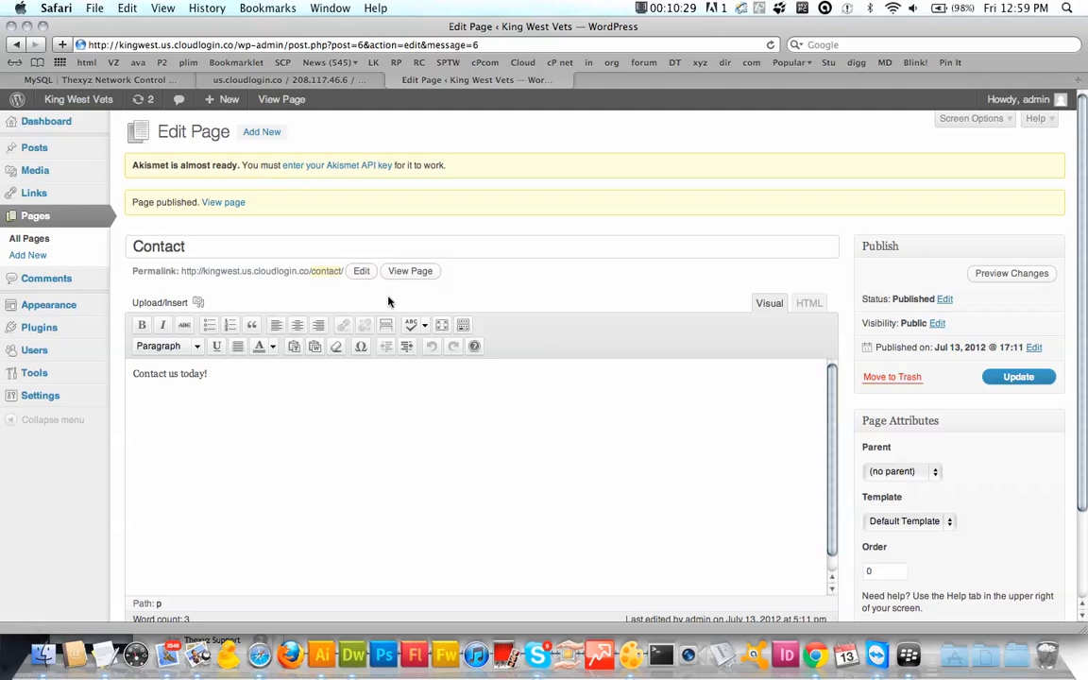
Step: Add a new page titled 'Blog' with an empty body and publish it
click(270, 138)
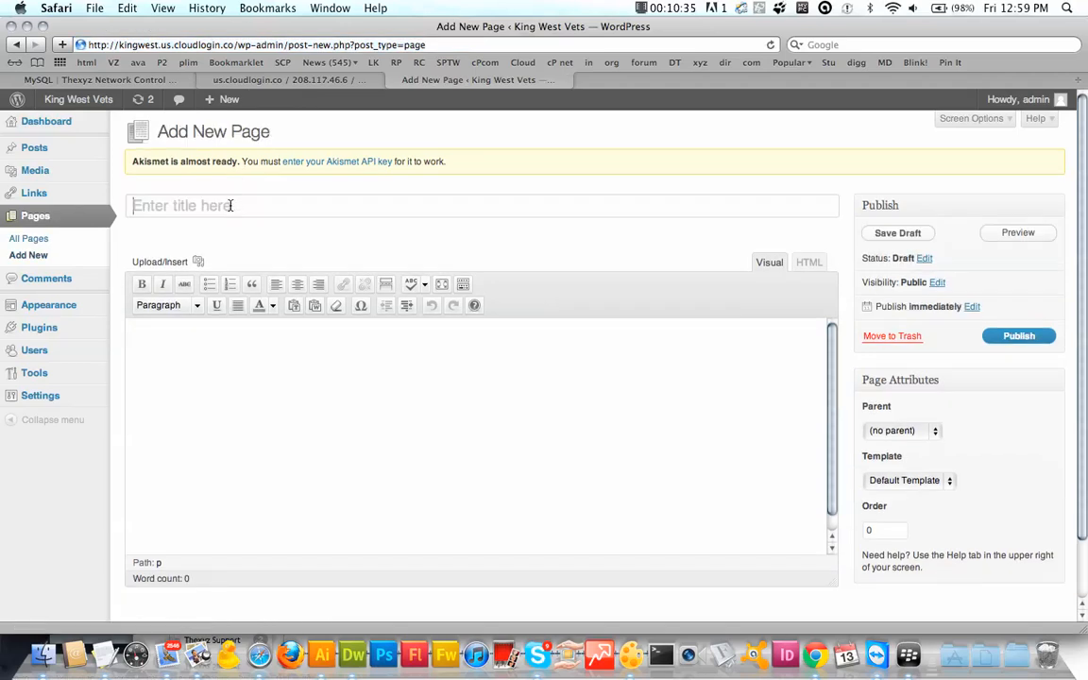
click(184, 200)
text(Blog)
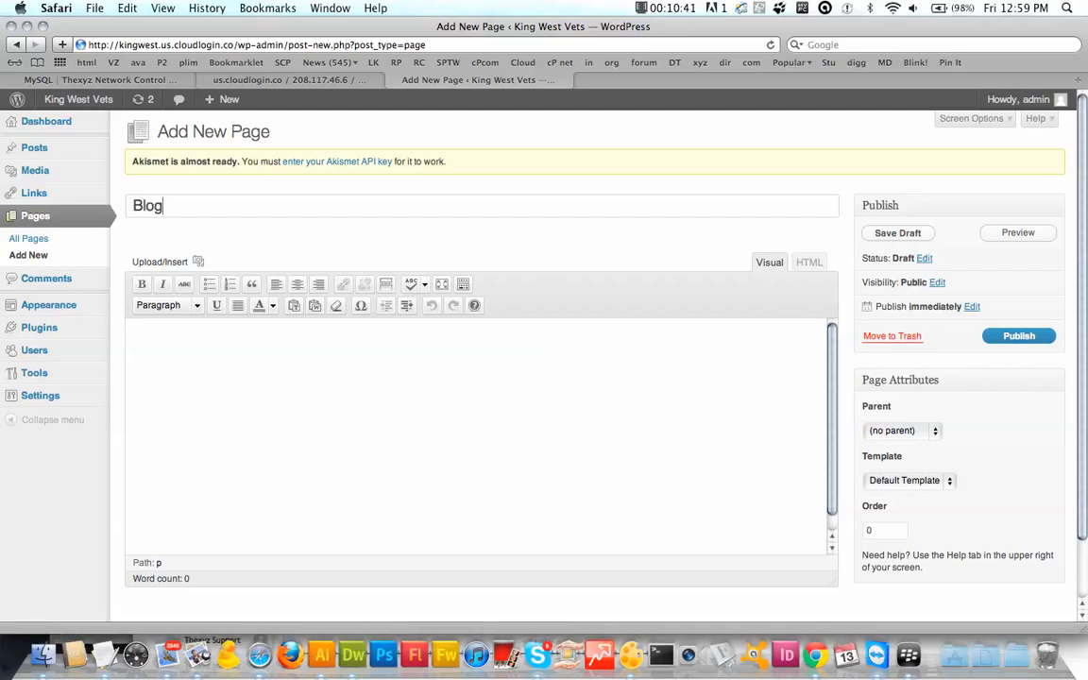
scroll(724, 364, down, 2)
scroll(725, 364, up, 2)
click(1018, 339)
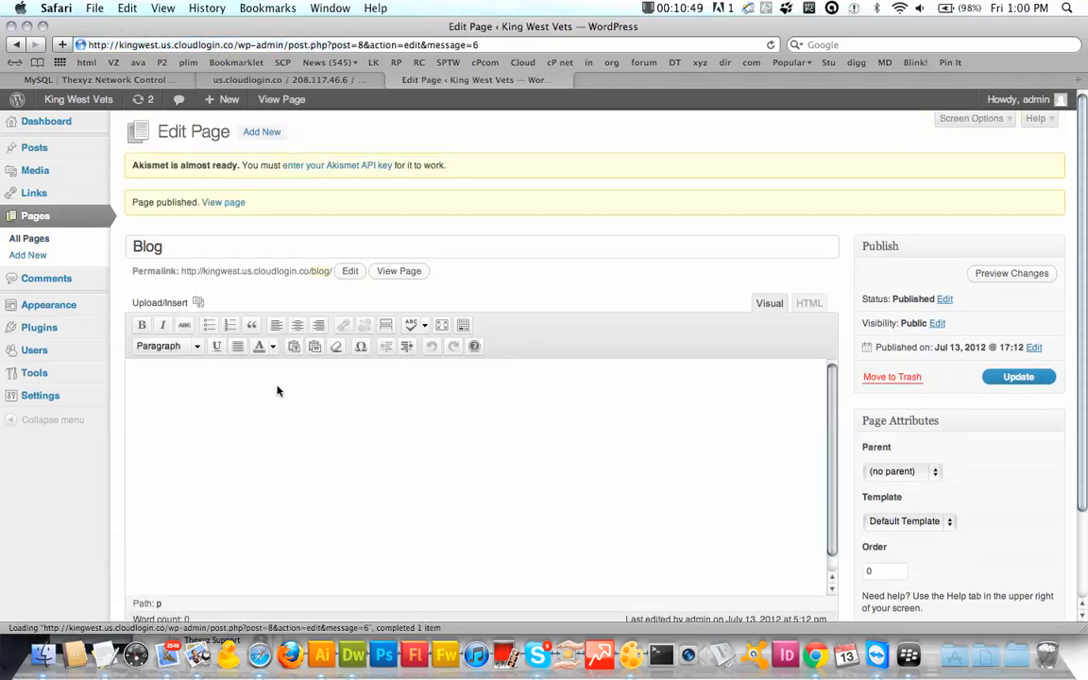
mouse_move(57, 397)
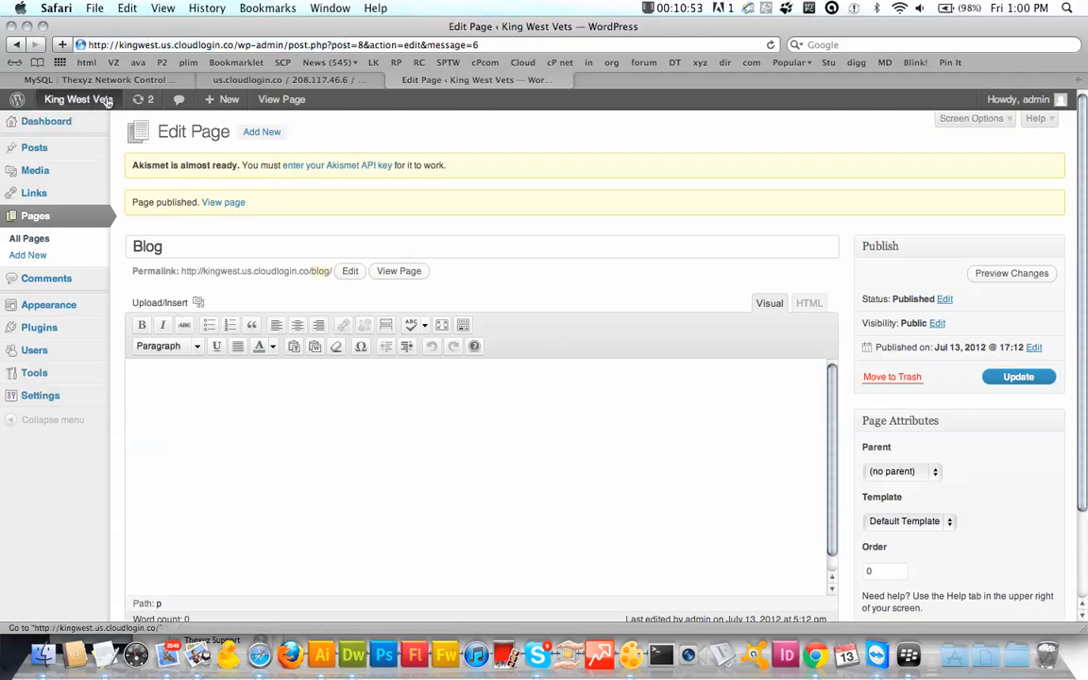
Step: Visit the public King West Vets site and open the 'Hello world!' post
click(71, 102)
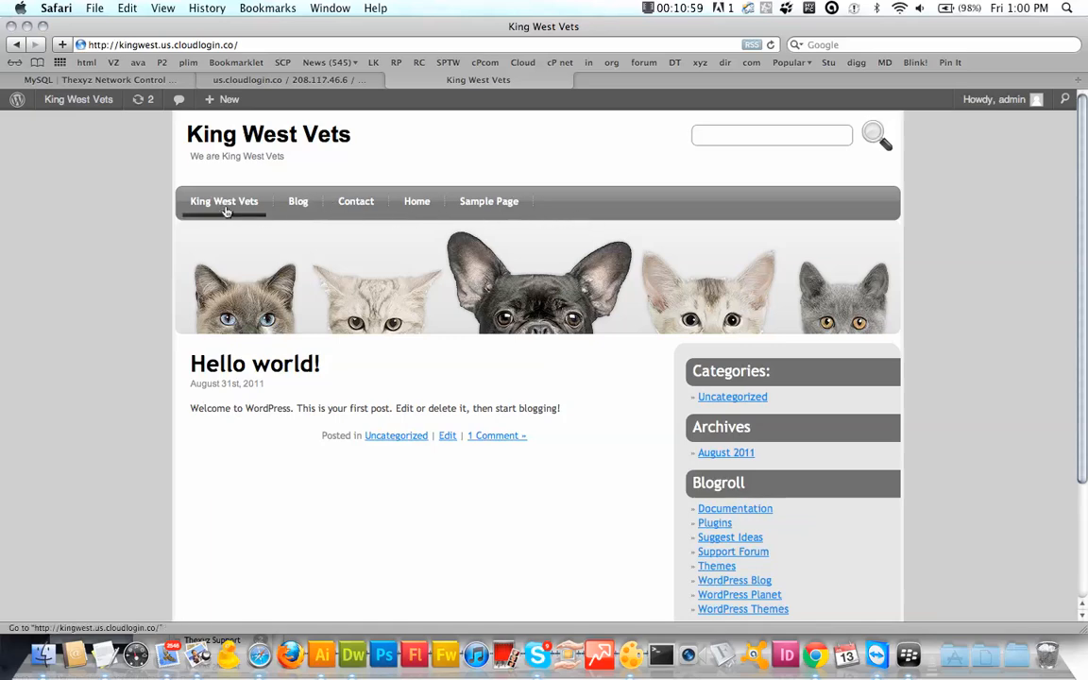
scroll(187, 336, down, 3)
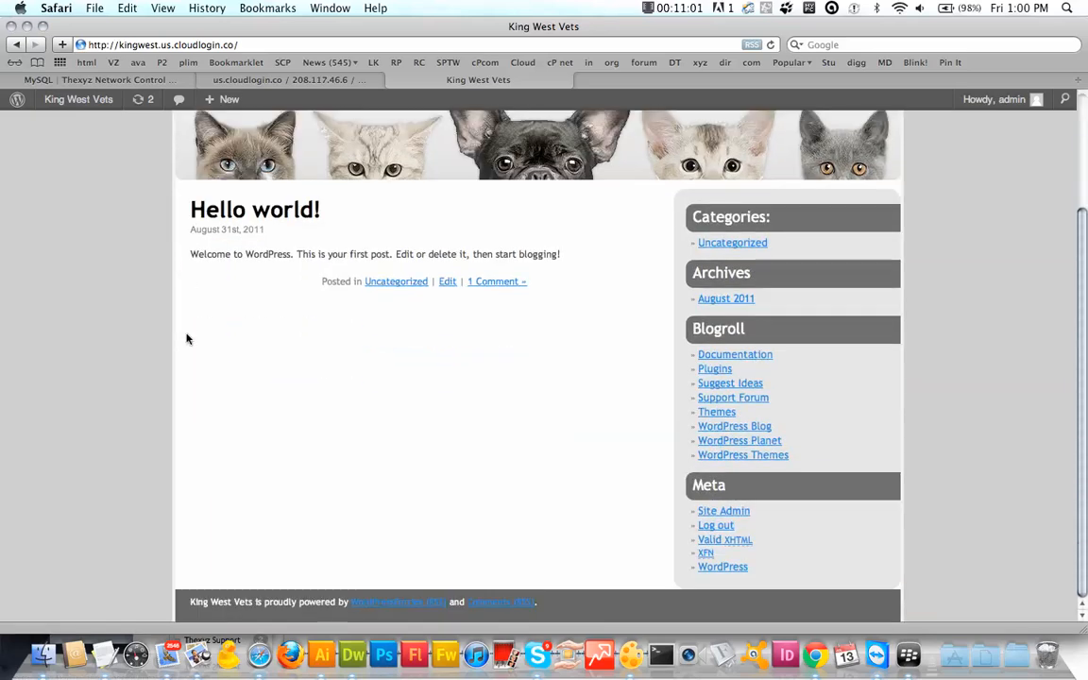
scroll(187, 338, up, 3)
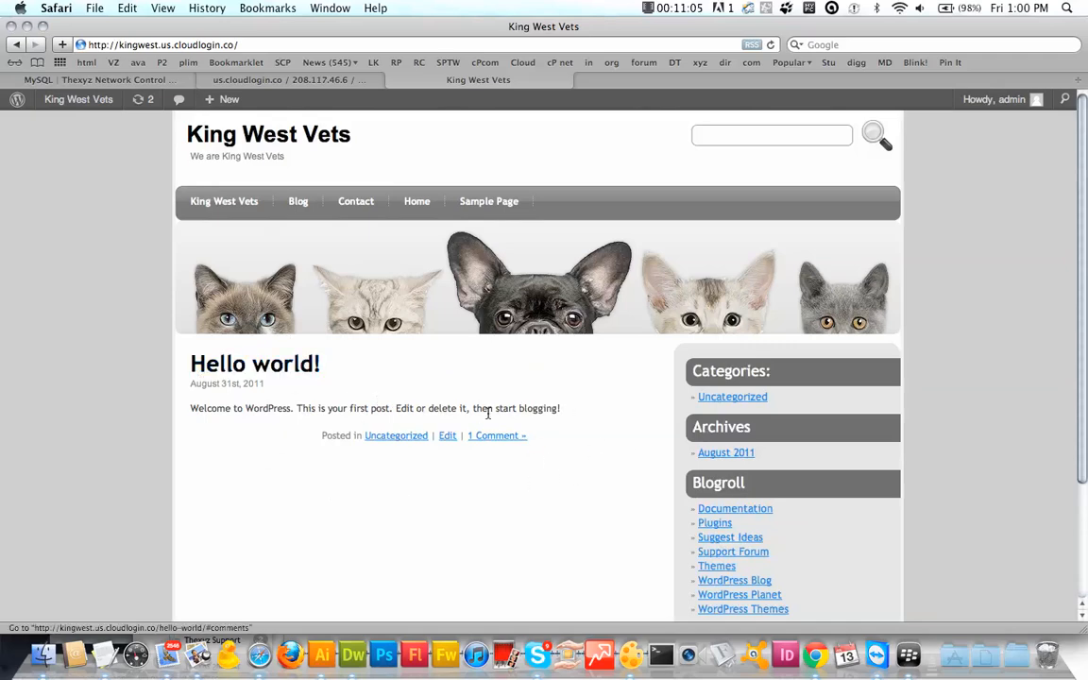
click(256, 367)
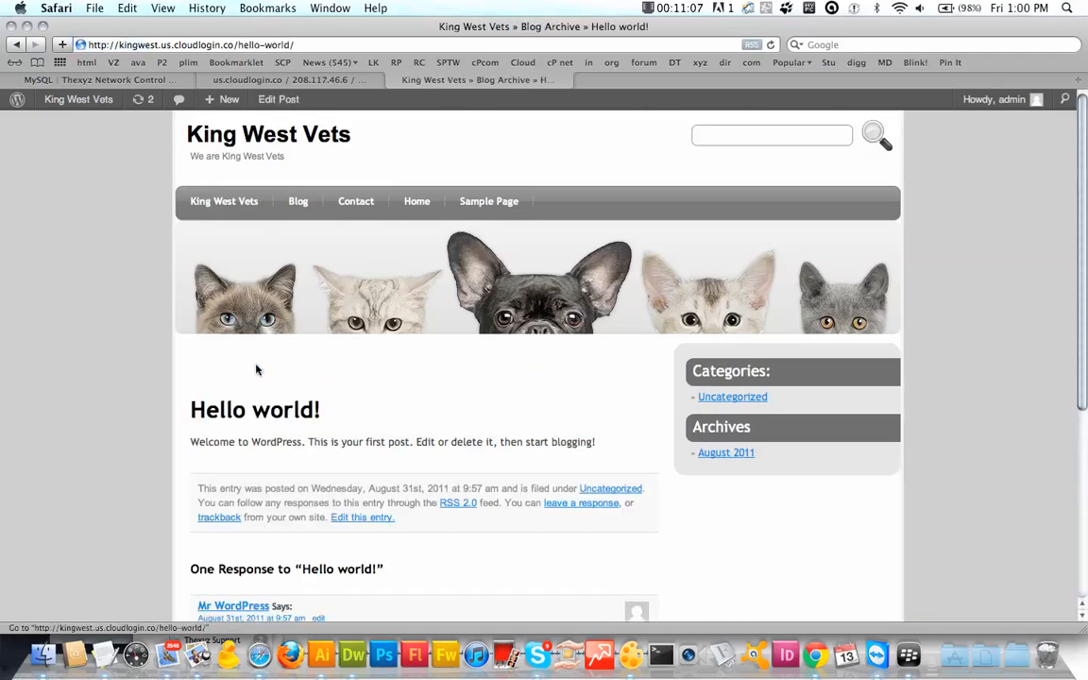
drag(256, 369, 283, 416)
scroll(284, 415, down, 4)
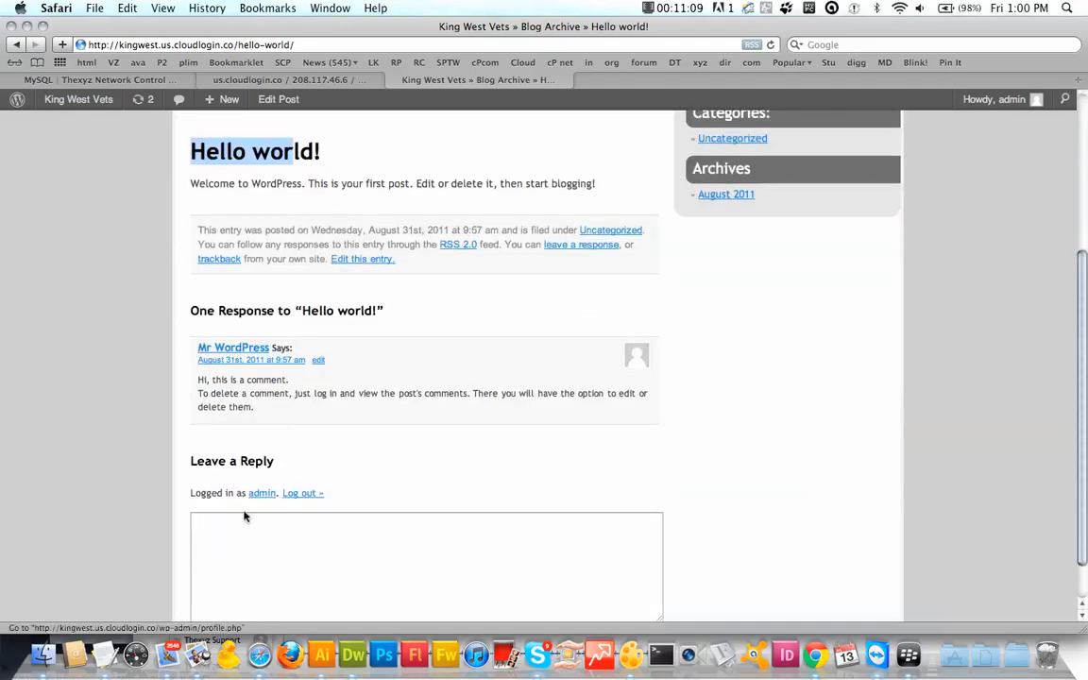
scroll(244, 516, up, 4)
scroll(243, 517, down, 4)
scroll(243, 516, up, 4)
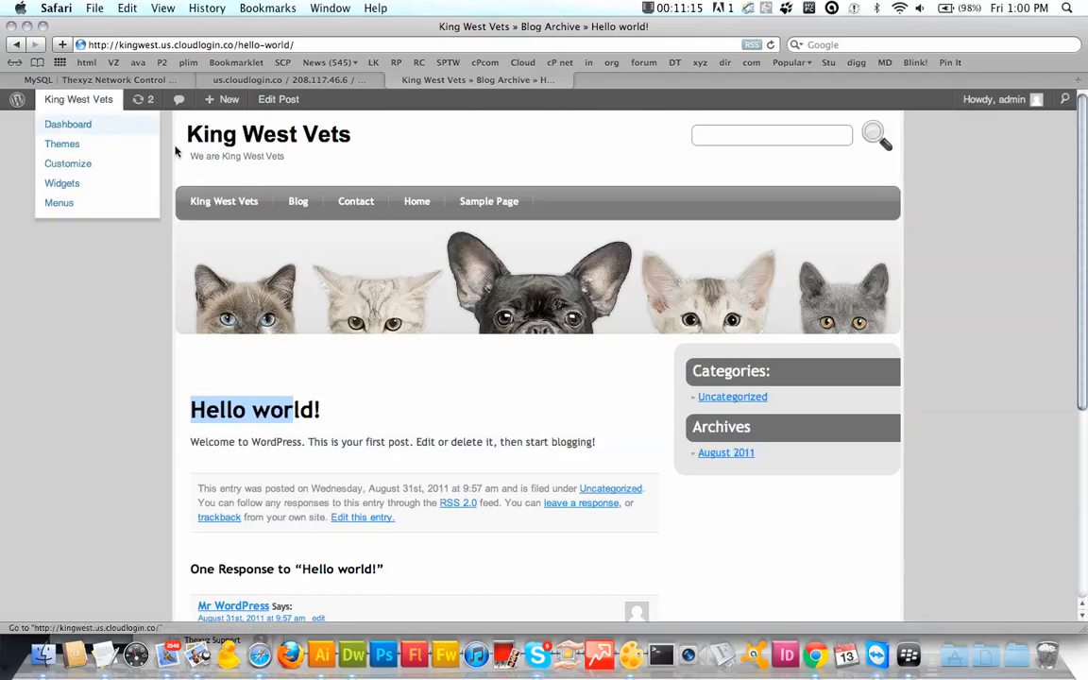
Step: Move the 'Hello world!' post to the Trash
mouse_move(214, 112)
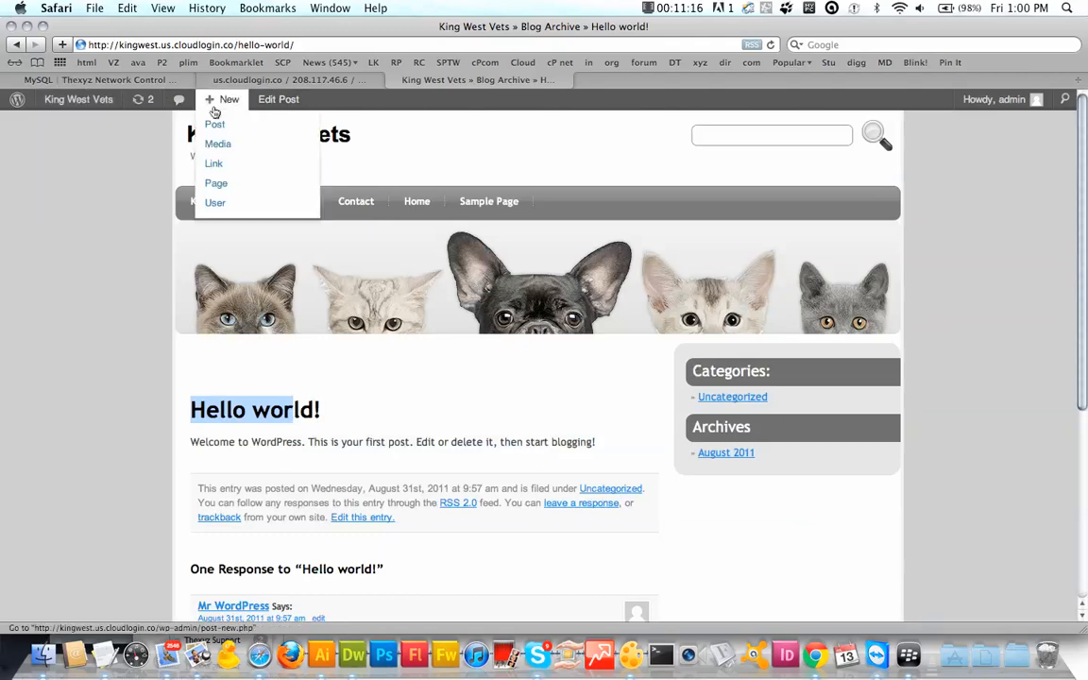
click(277, 104)
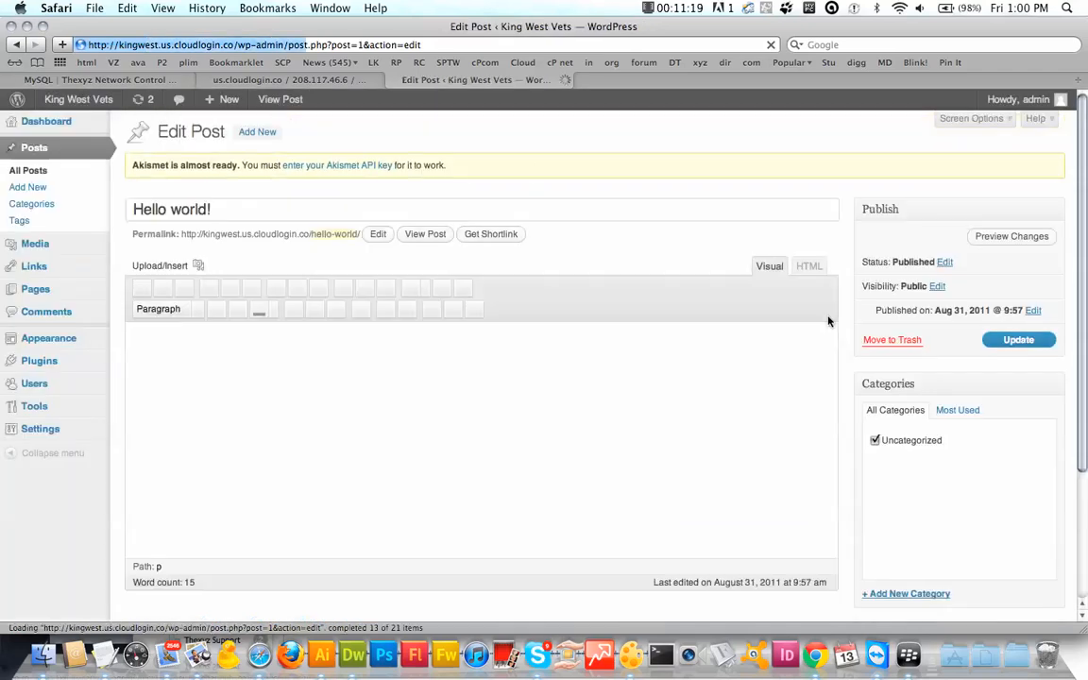
click(904, 342)
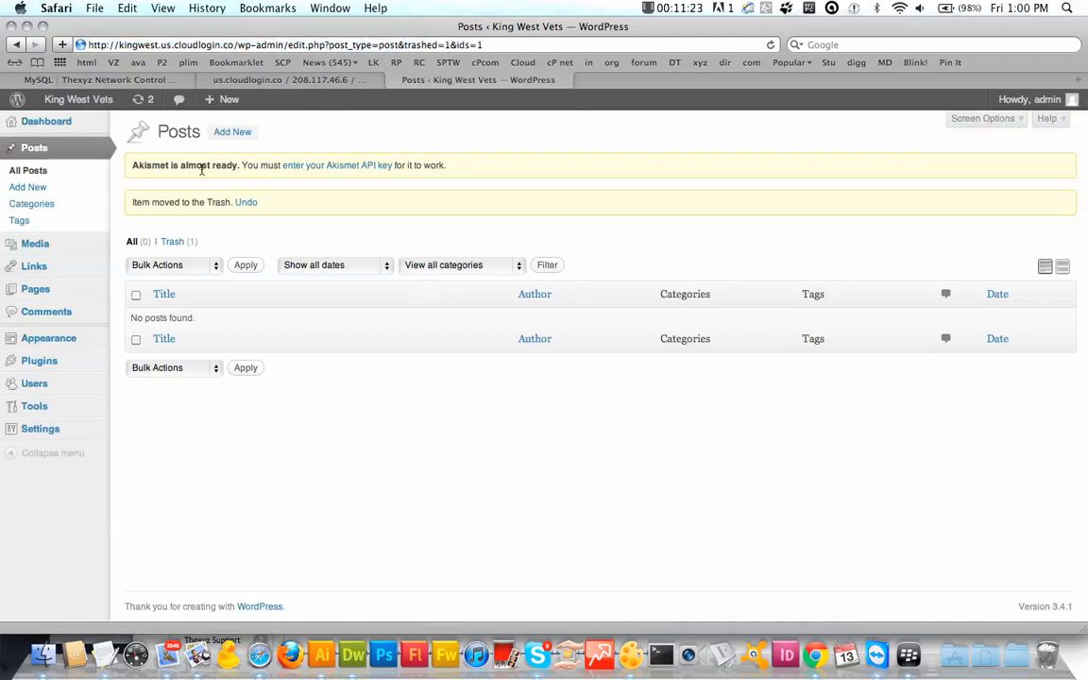
Step: Write a new post titled 'New site' reading 'Our new site will be here soon! Stay tuned.'
click(234, 133)
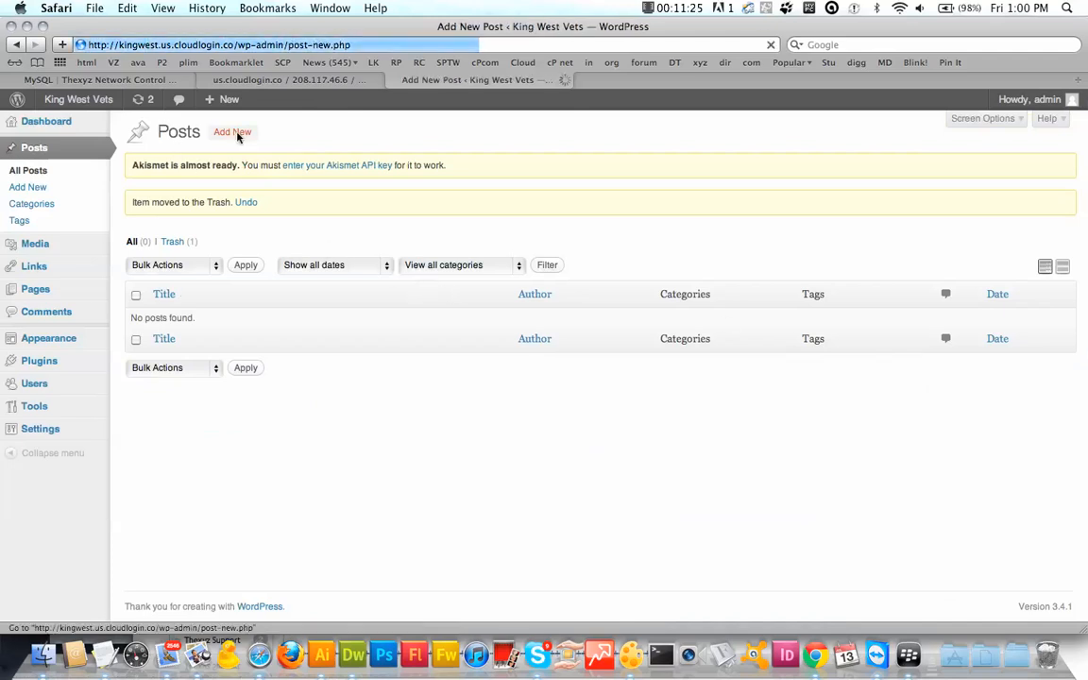
text(New site)
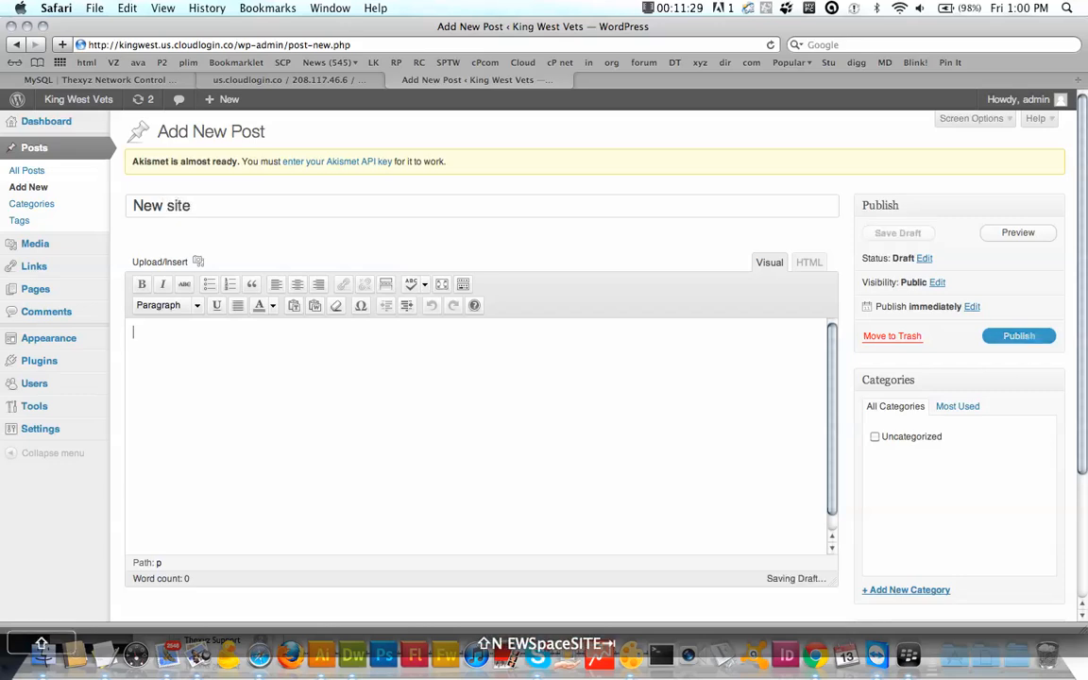
key(Tab)
text(Our new siye)
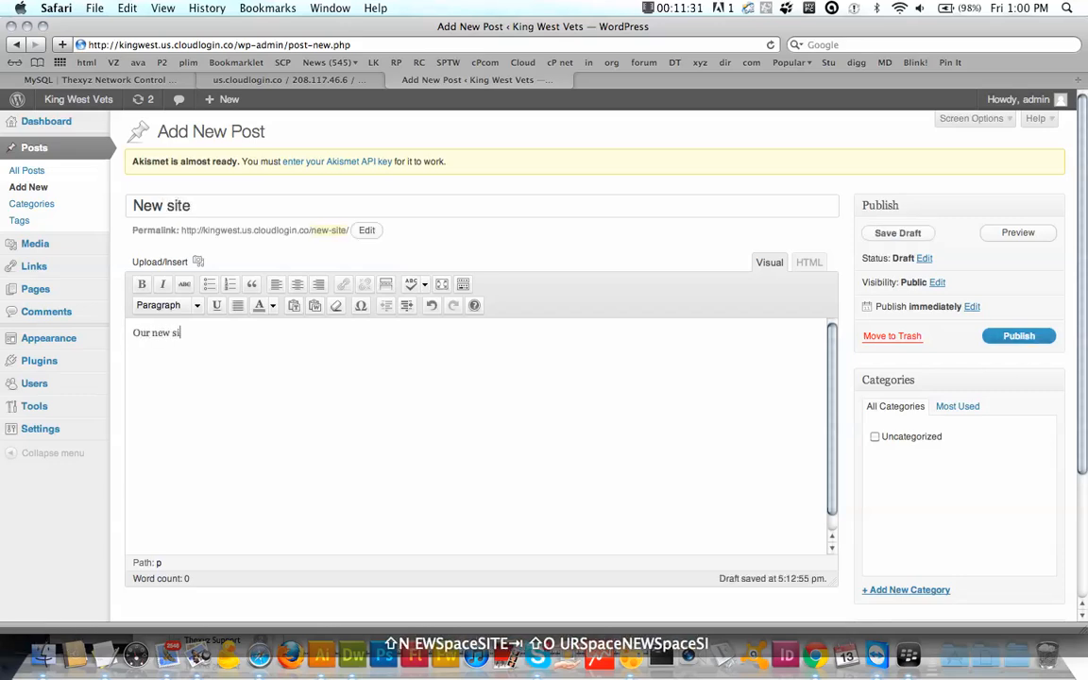
key(BackSpace)
key(BackSpace)
text(te wi)
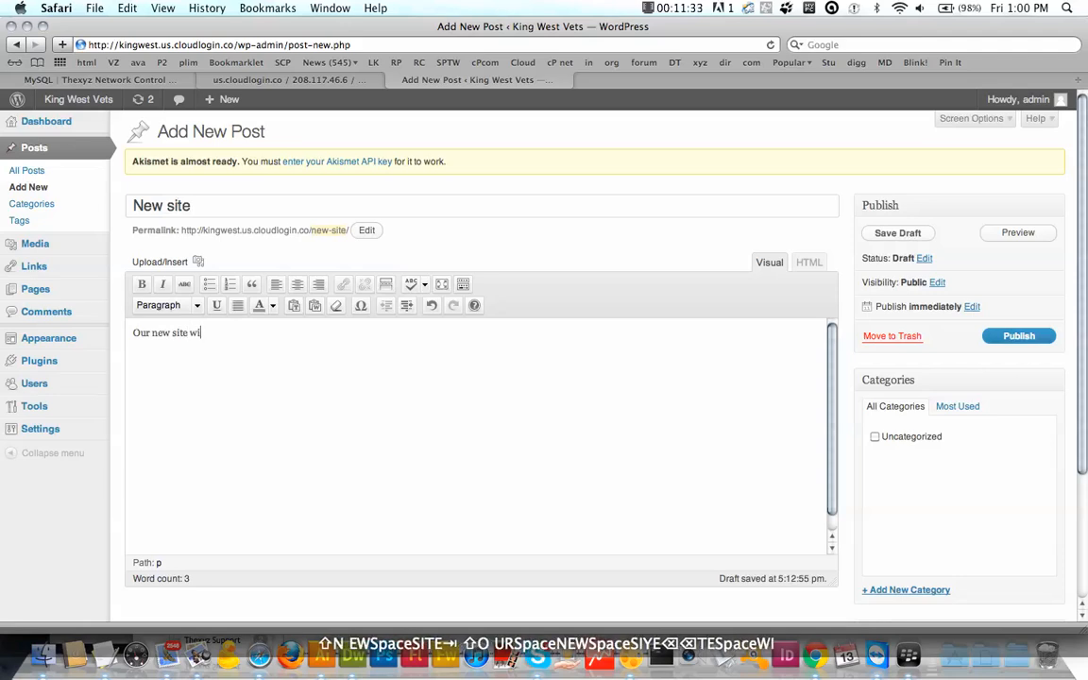
text(ll be here soon!)
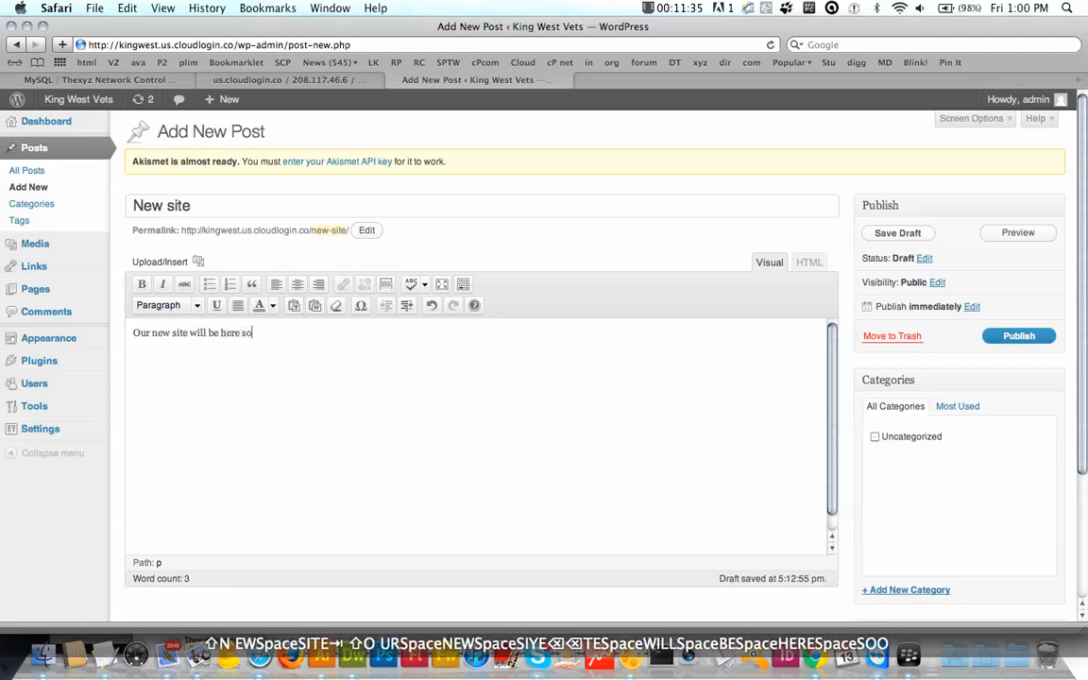
key(BackSpace)
text(! Stay tuned.)
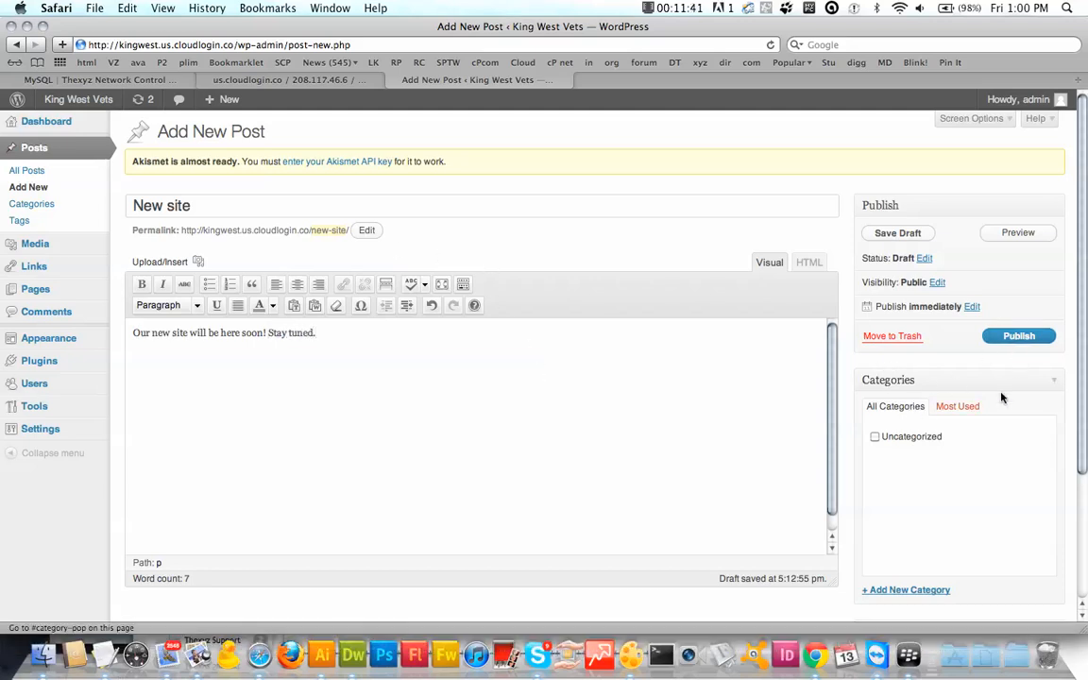
Step: File the New site post under Uncategorized and publish it
scroll(887, 475, down, 3)
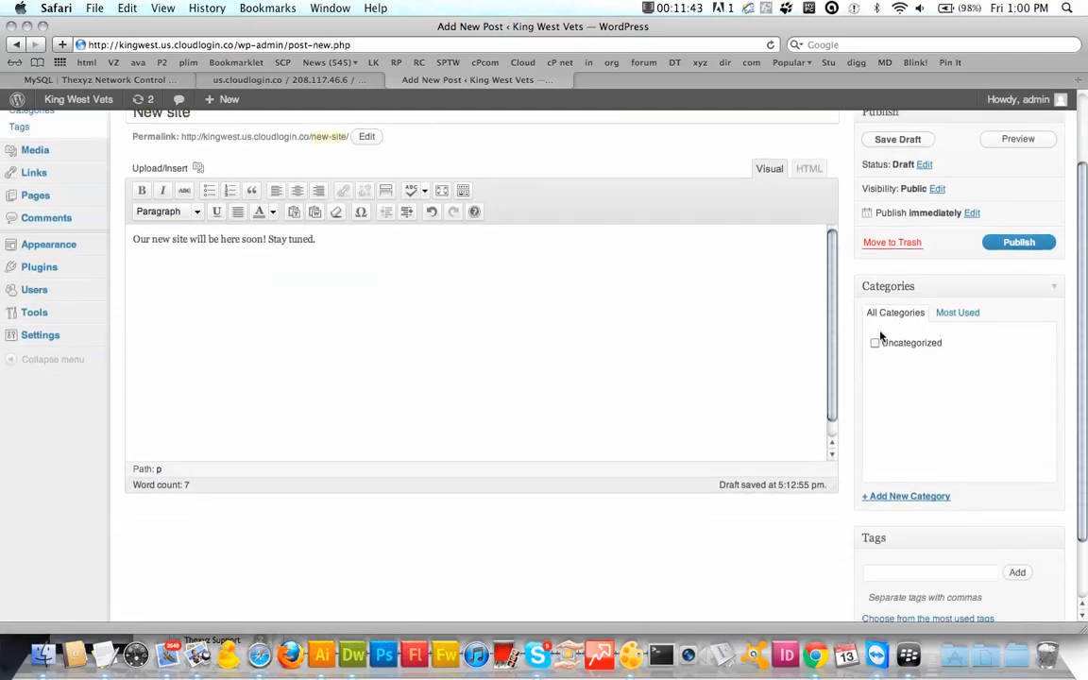
click(930, 505)
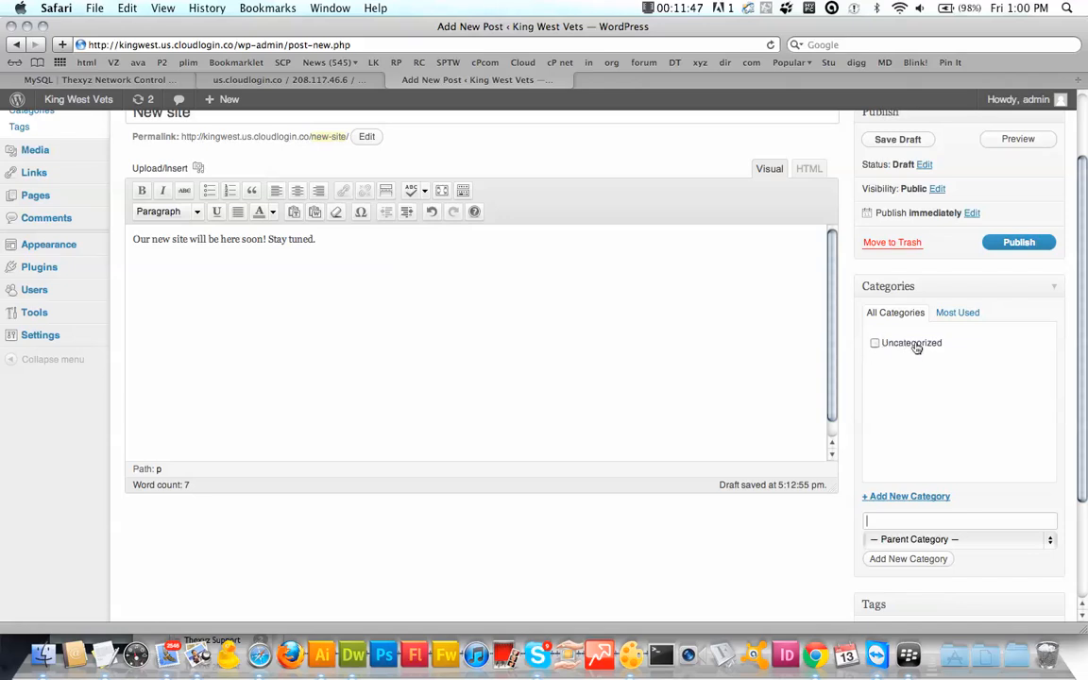
click(901, 345)
click(1016, 243)
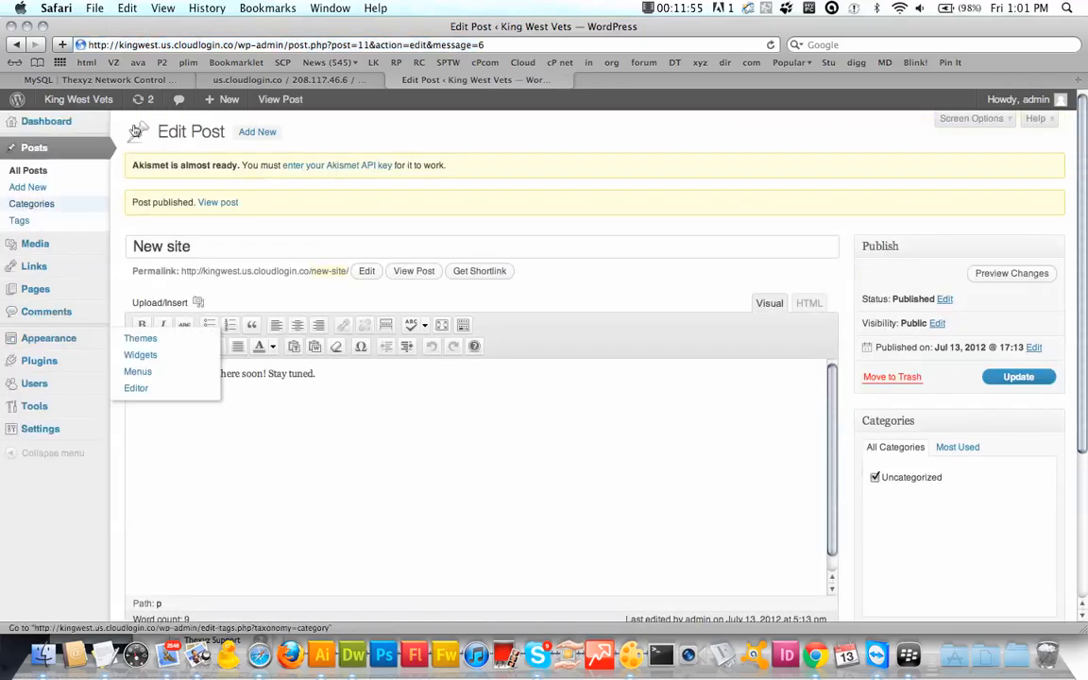
Step: Browse the live New site post, Blog, front and Home pages, then return to the Dashboard
click(218, 203)
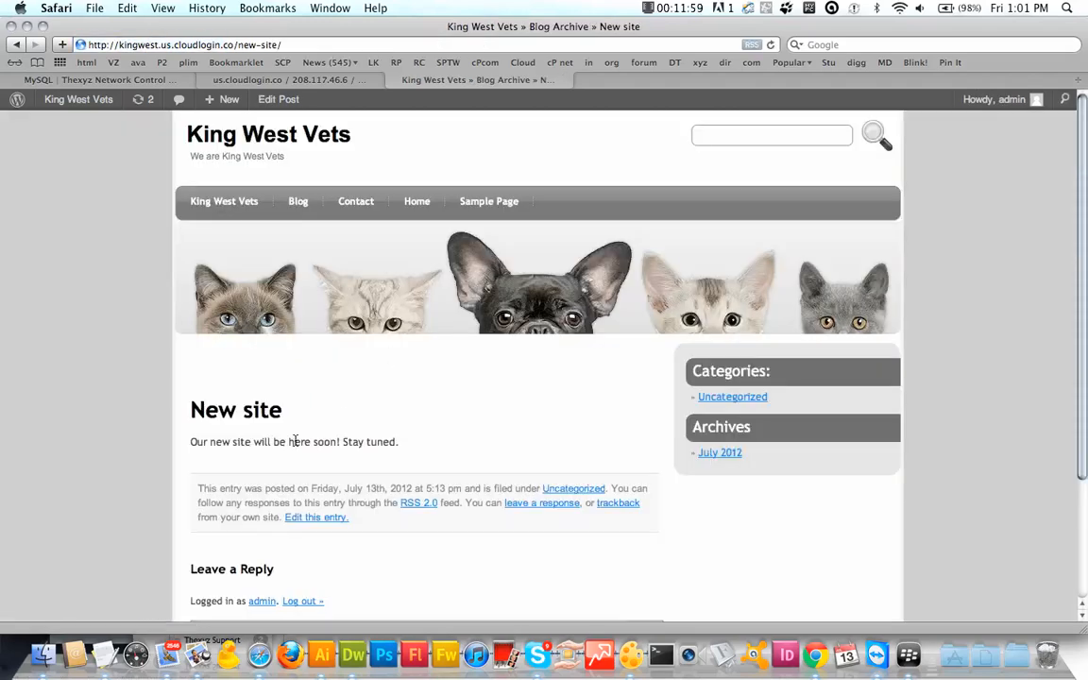
scroll(294, 441, down, 3)
scroll(563, 456, down, 3)
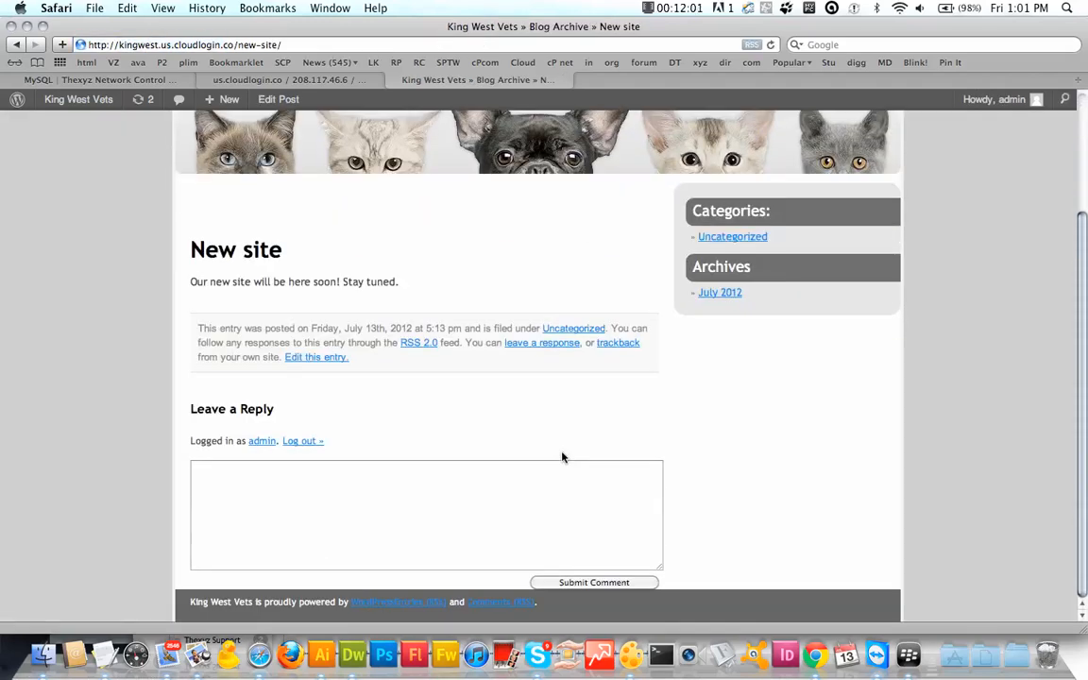
scroll(563, 456, up, 5)
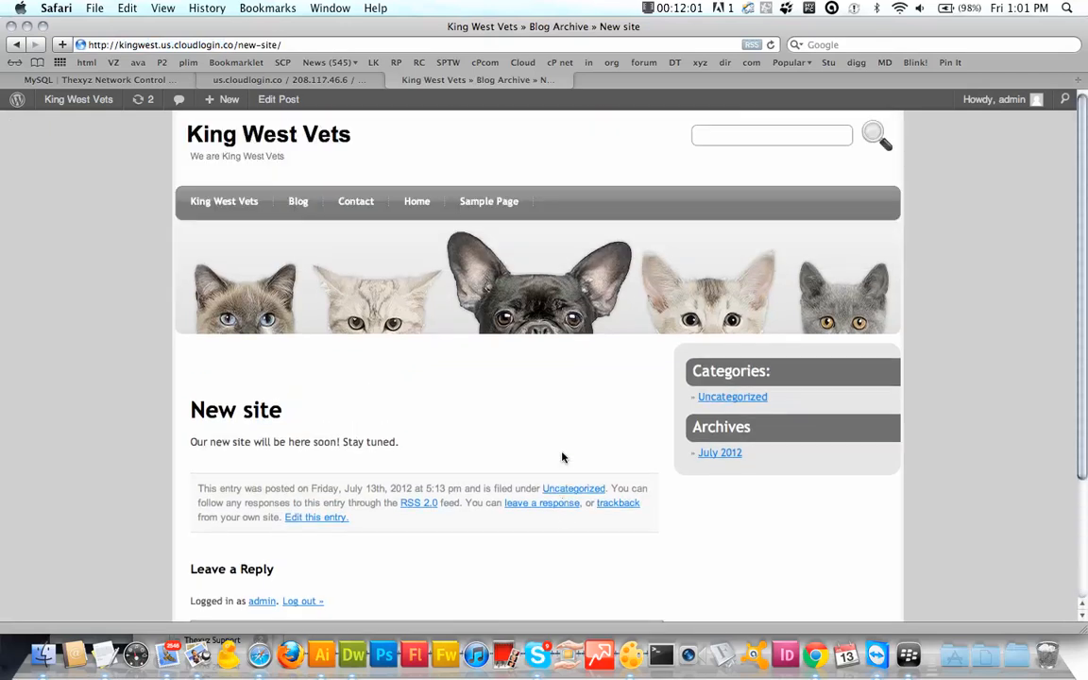
click(304, 210)
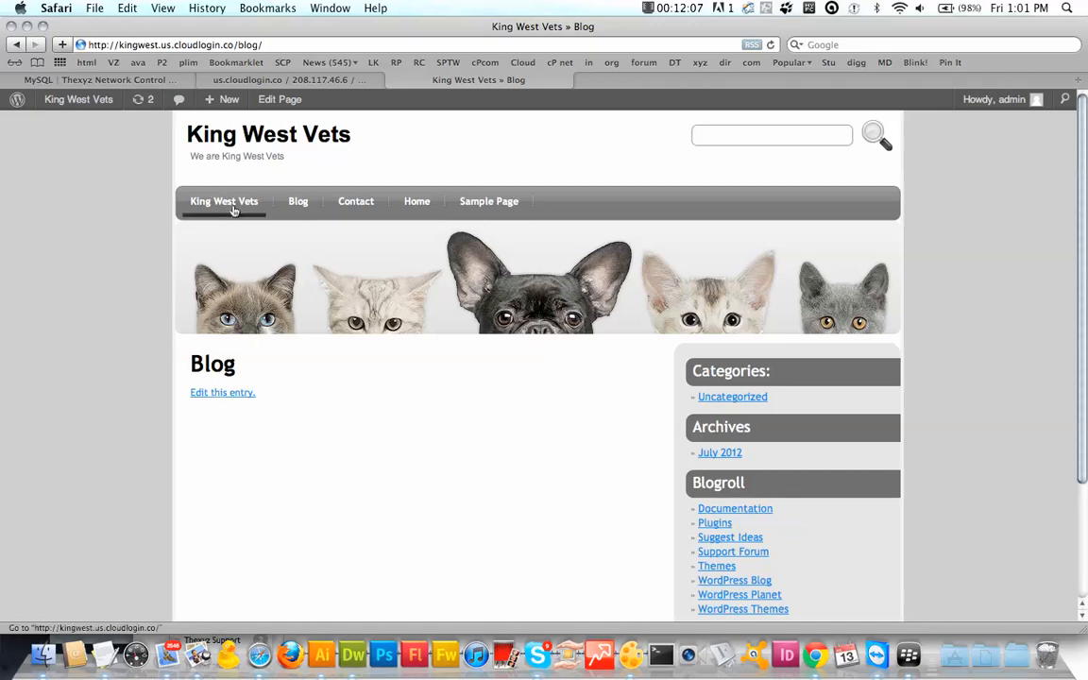
click(248, 137)
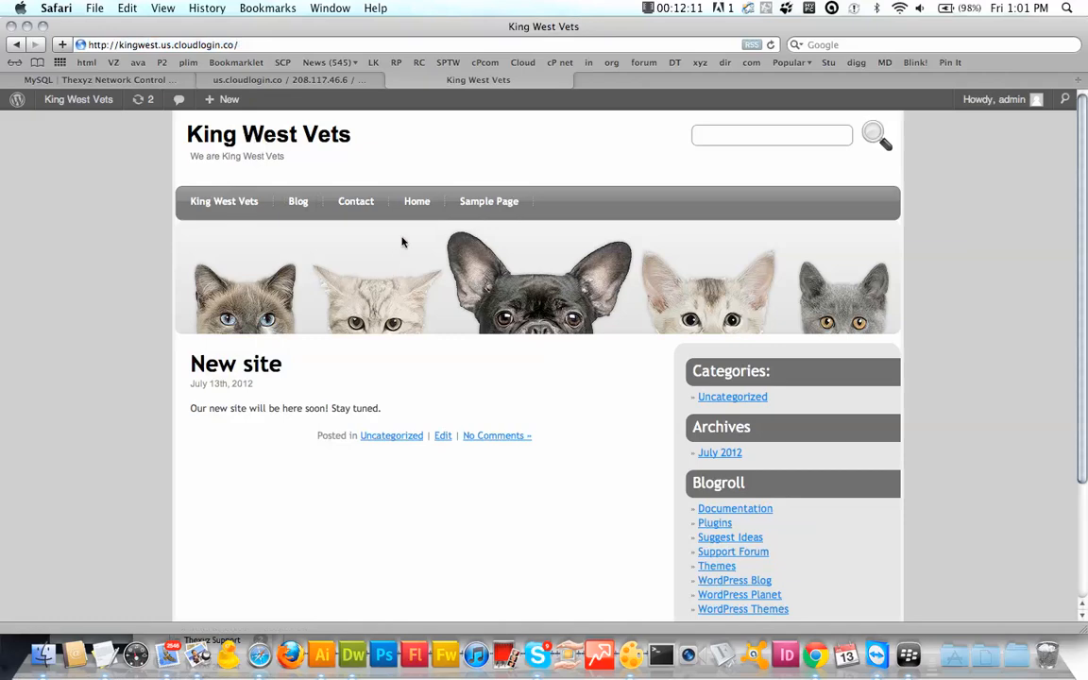
click(425, 207)
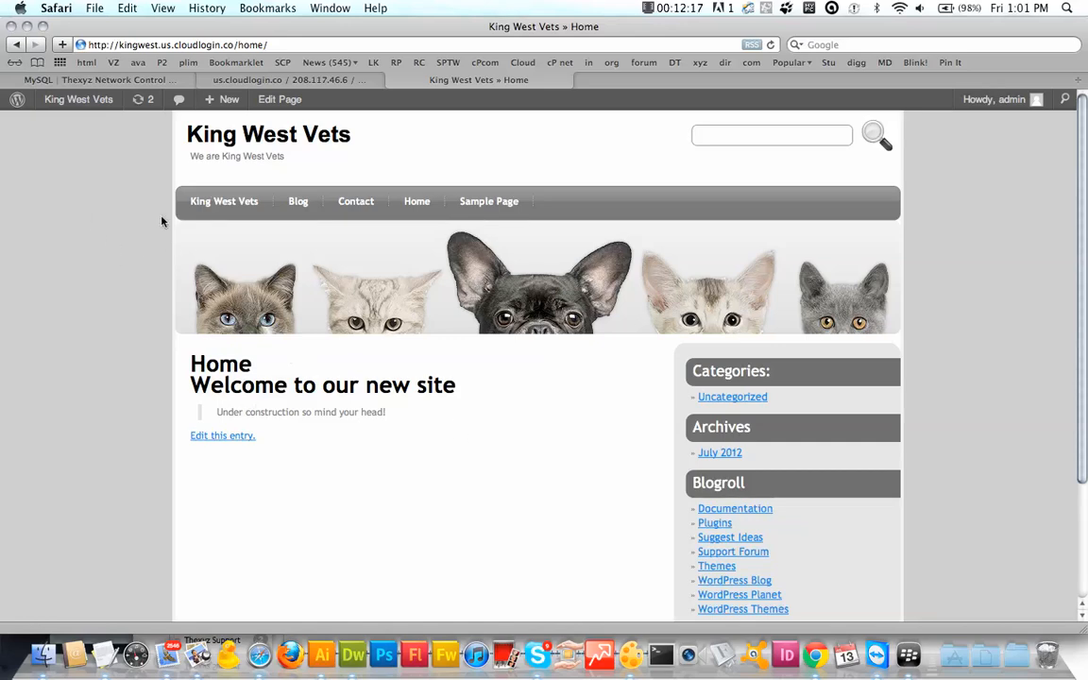
click(68, 102)
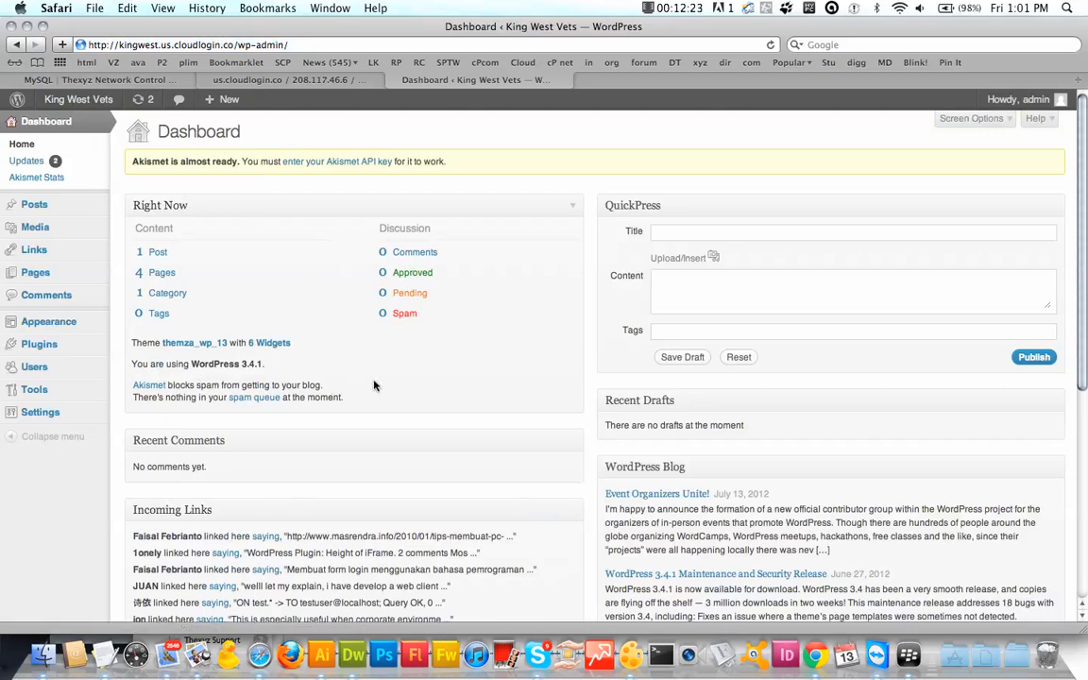
Step: In Reading Settings, choose a static front page of Home with Blog as the posts page, and save
mouse_move(57, 420)
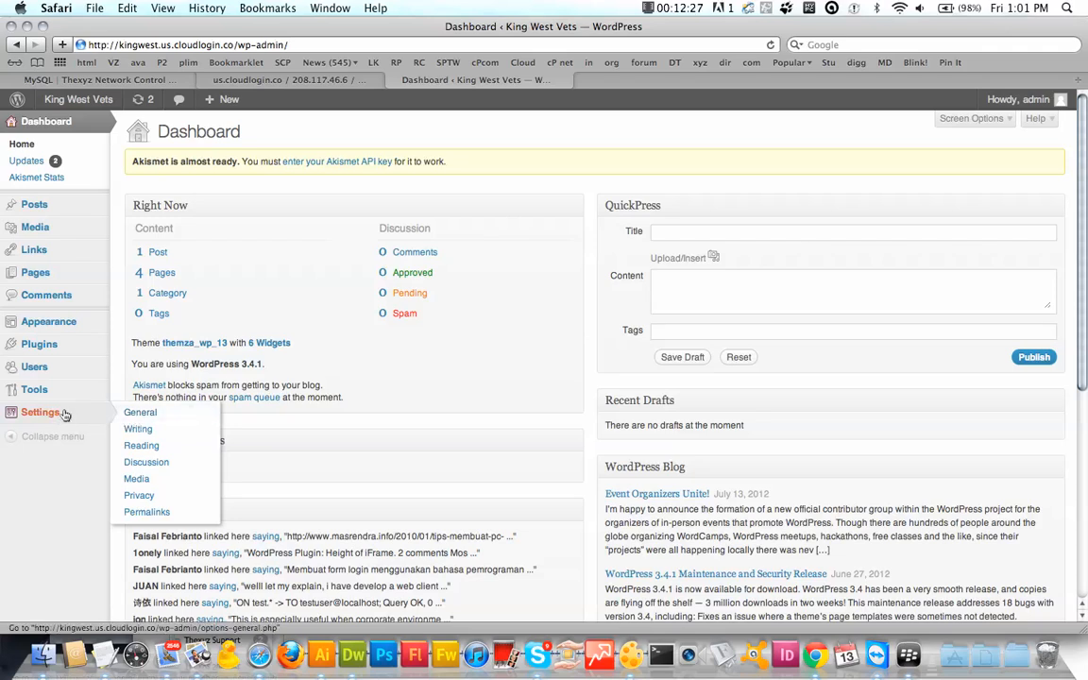
click(158, 446)
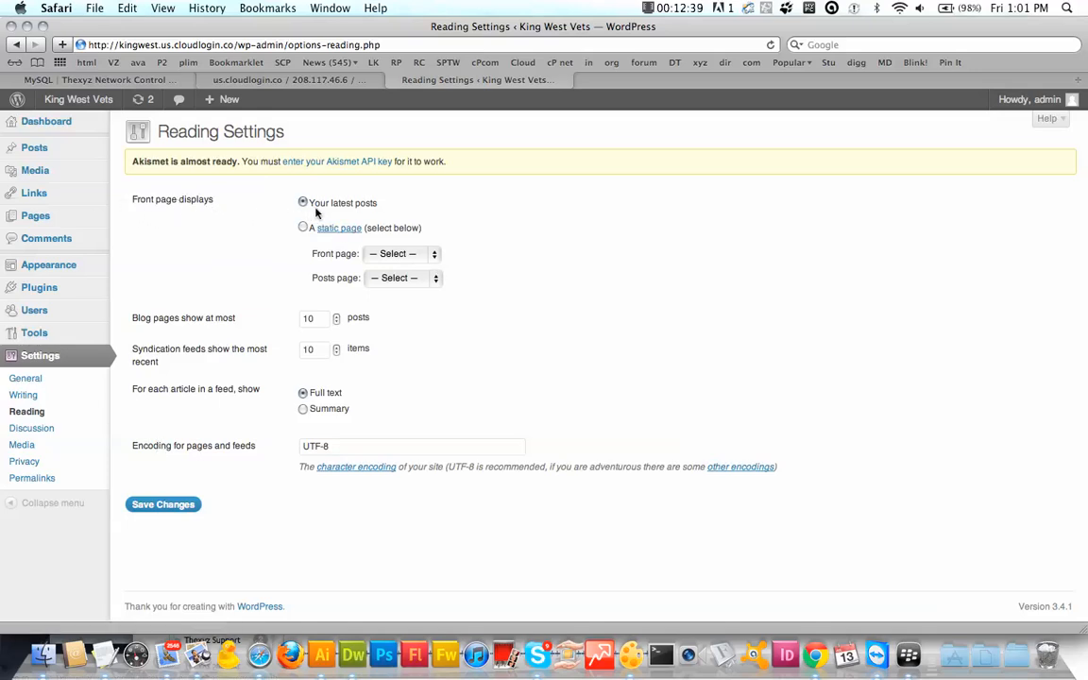
double_click(366, 203)
click(303, 227)
click(431, 254)
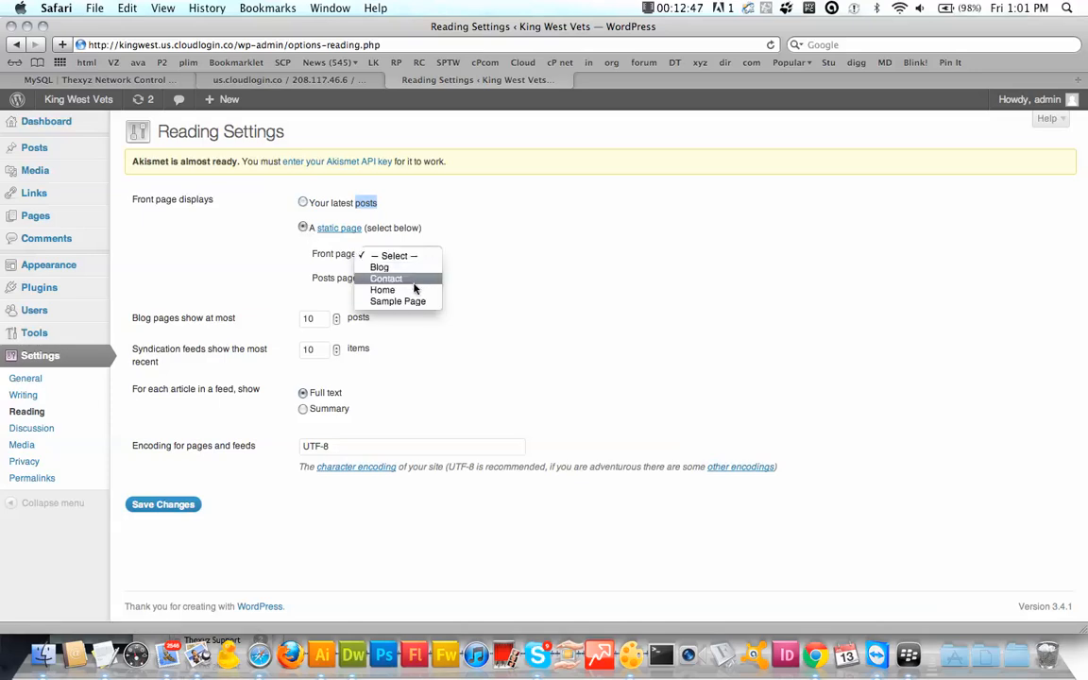
click(410, 291)
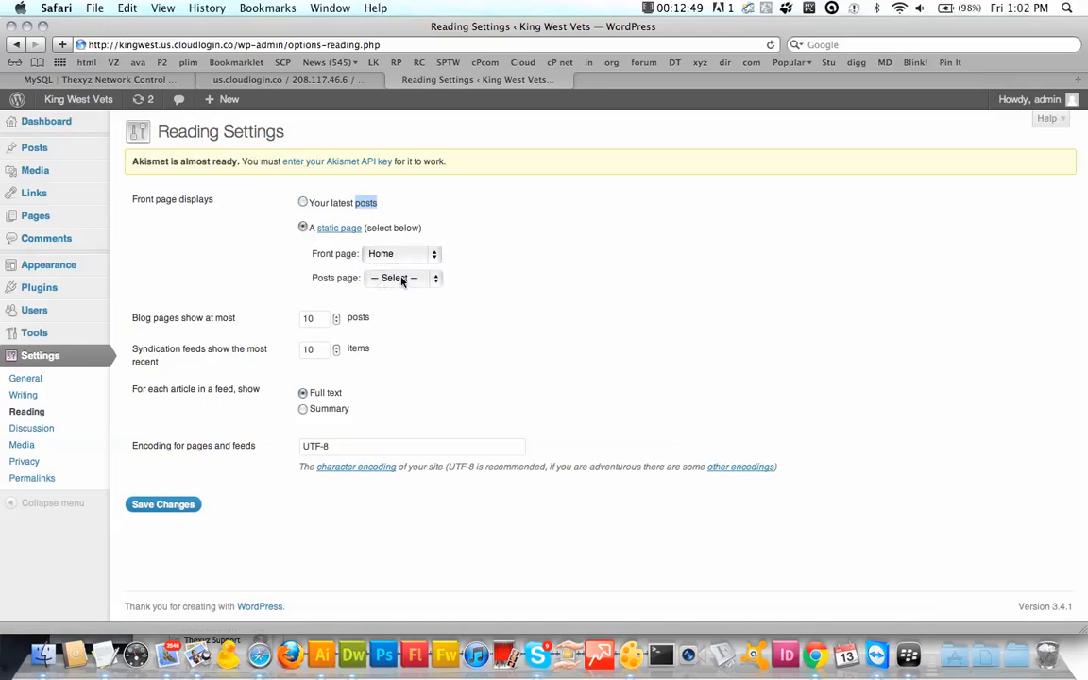
click(401, 279)
click(395, 292)
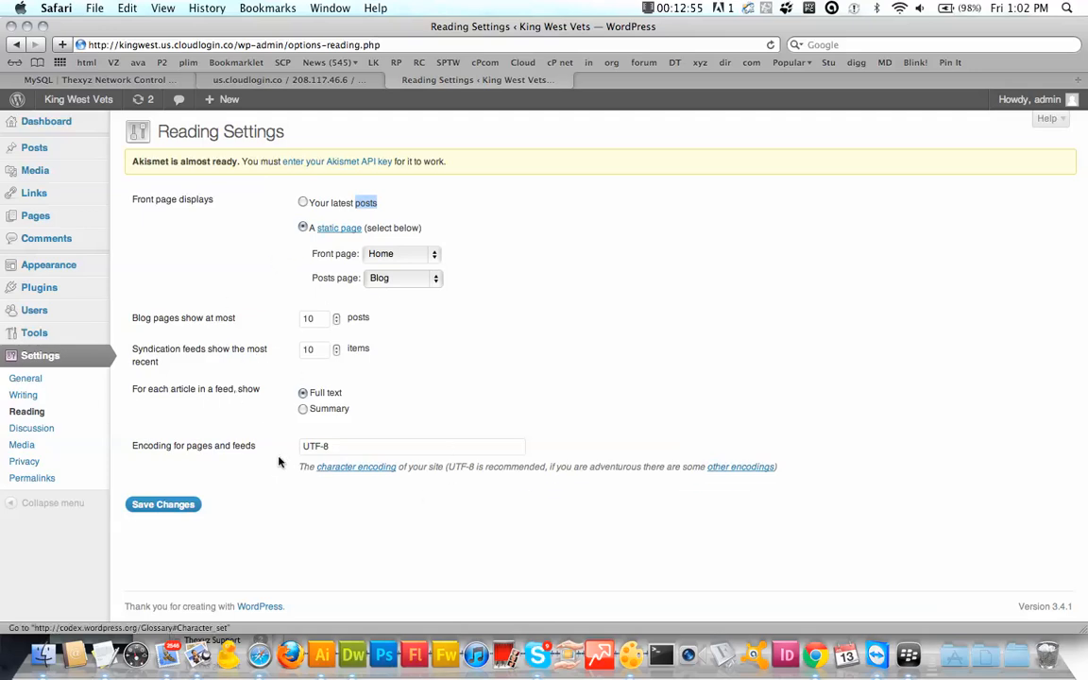
click(163, 505)
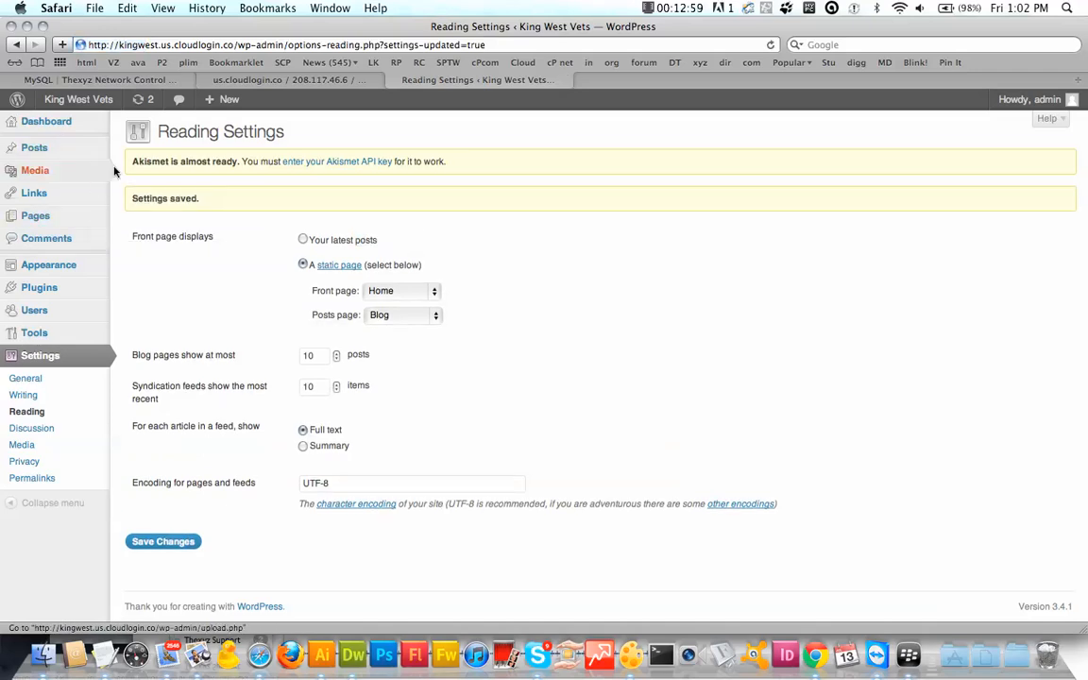
click(83, 99)
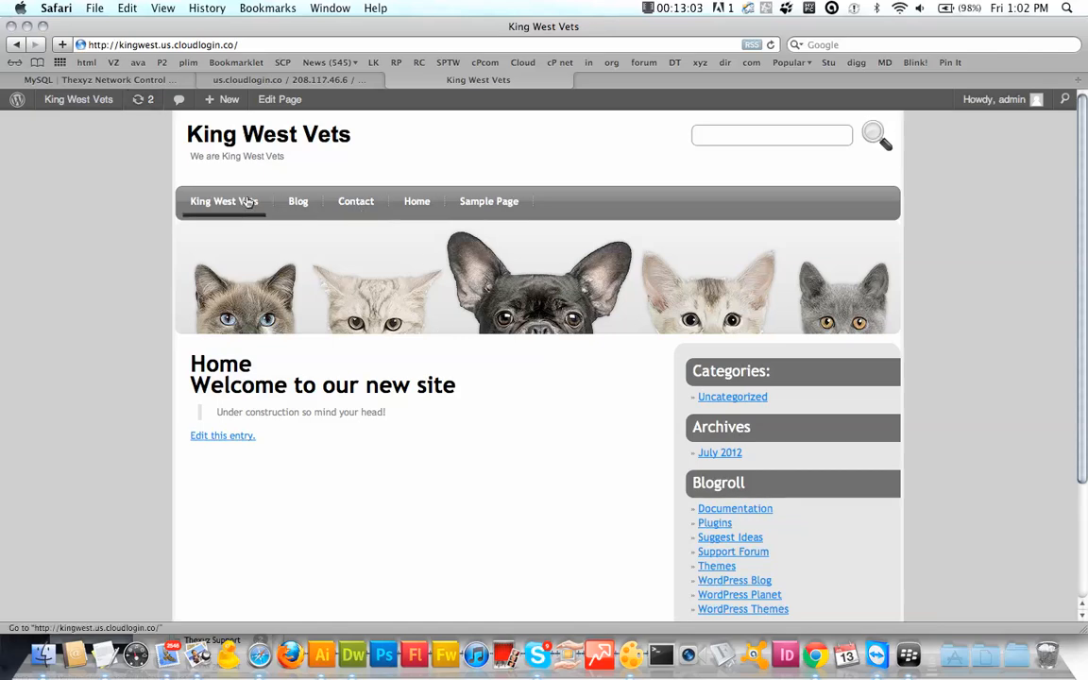
Step: Reload the site root and Home link to confirm the front page shows the Home page
click(236, 206)
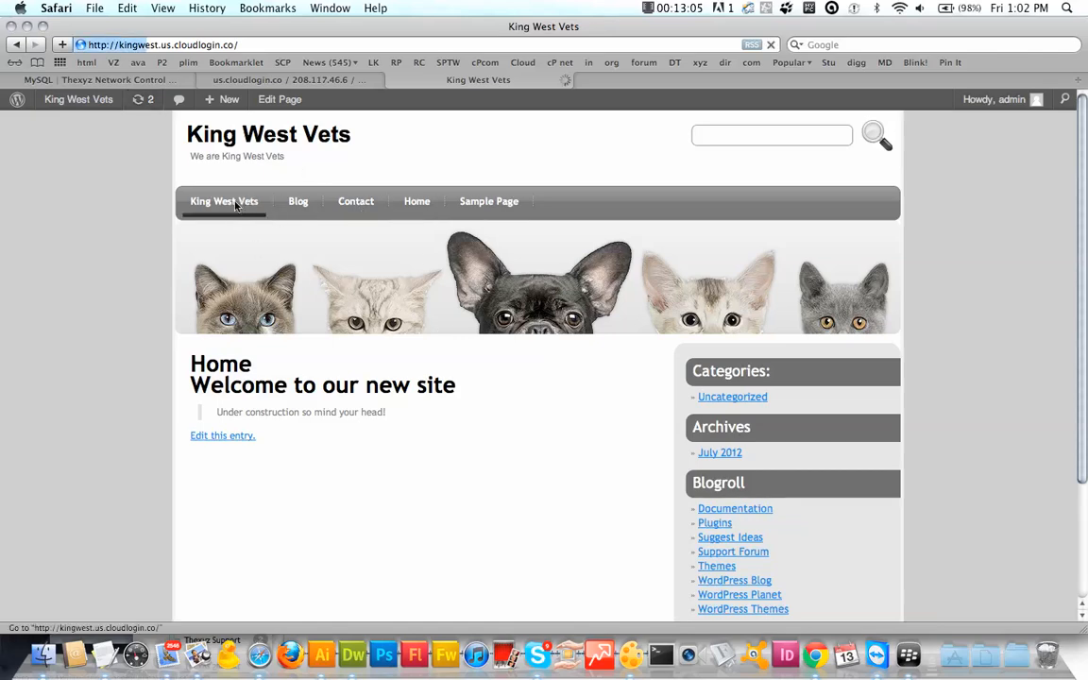
click(417, 203)
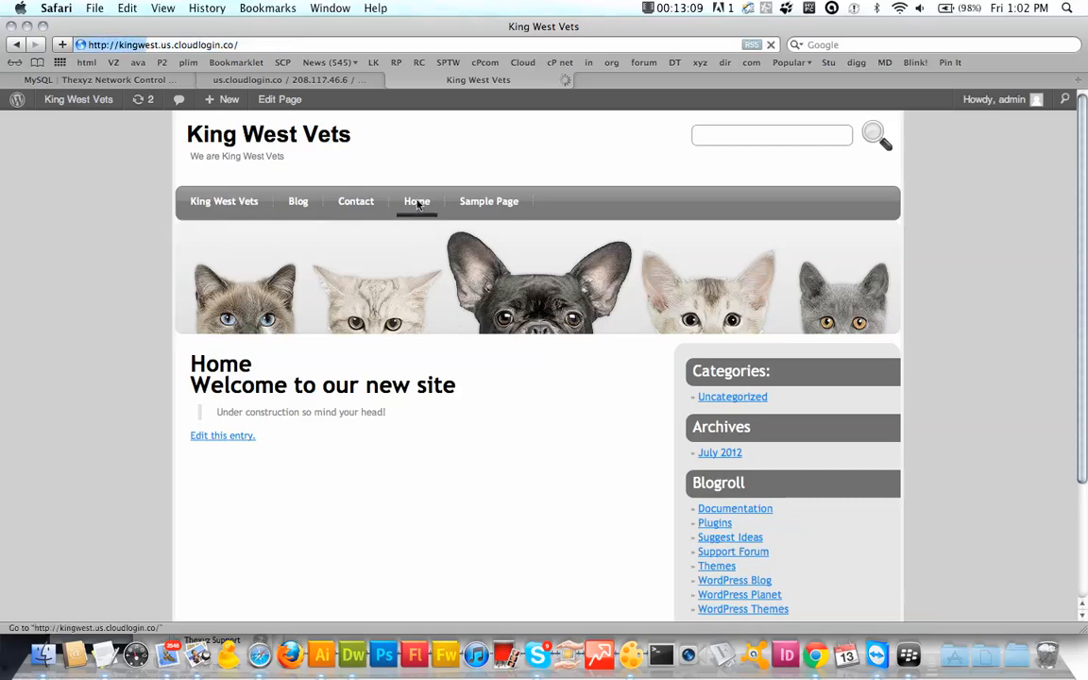
click(229, 202)
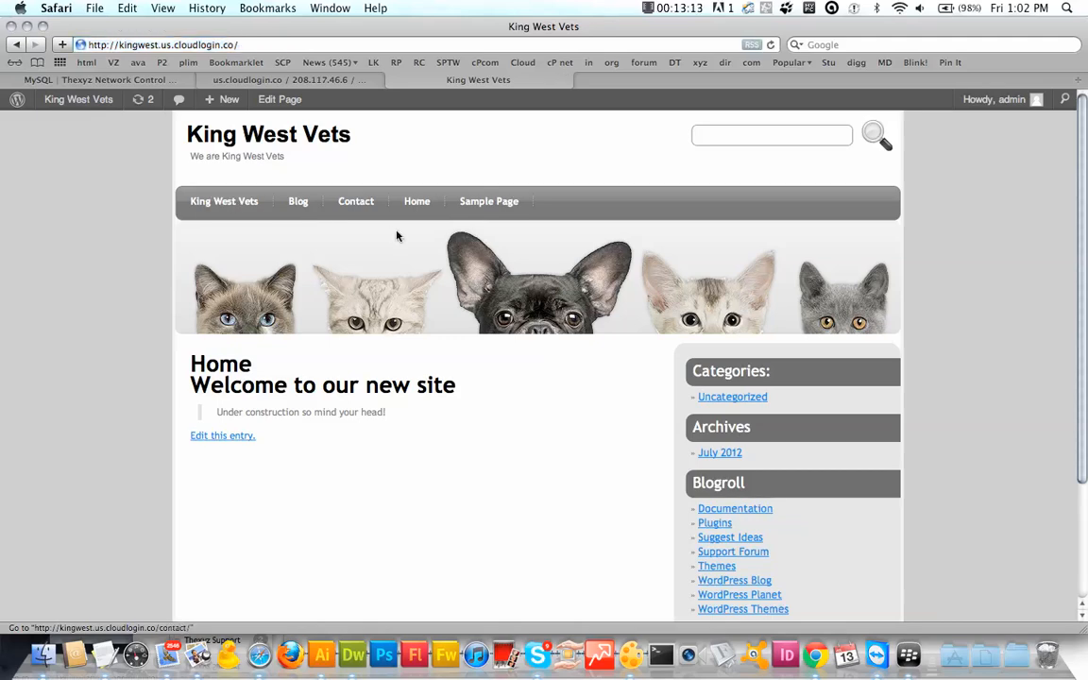
Step: Open the Sample Page from the live site, move it to the Trash, and revisit the site
click(419, 208)
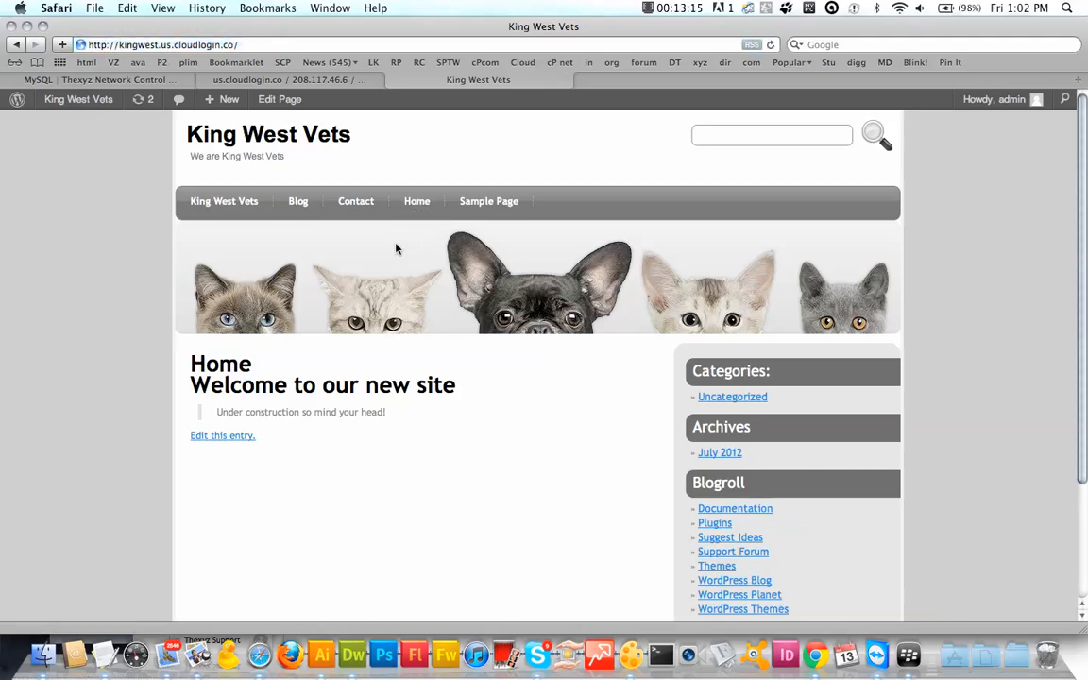
click(496, 203)
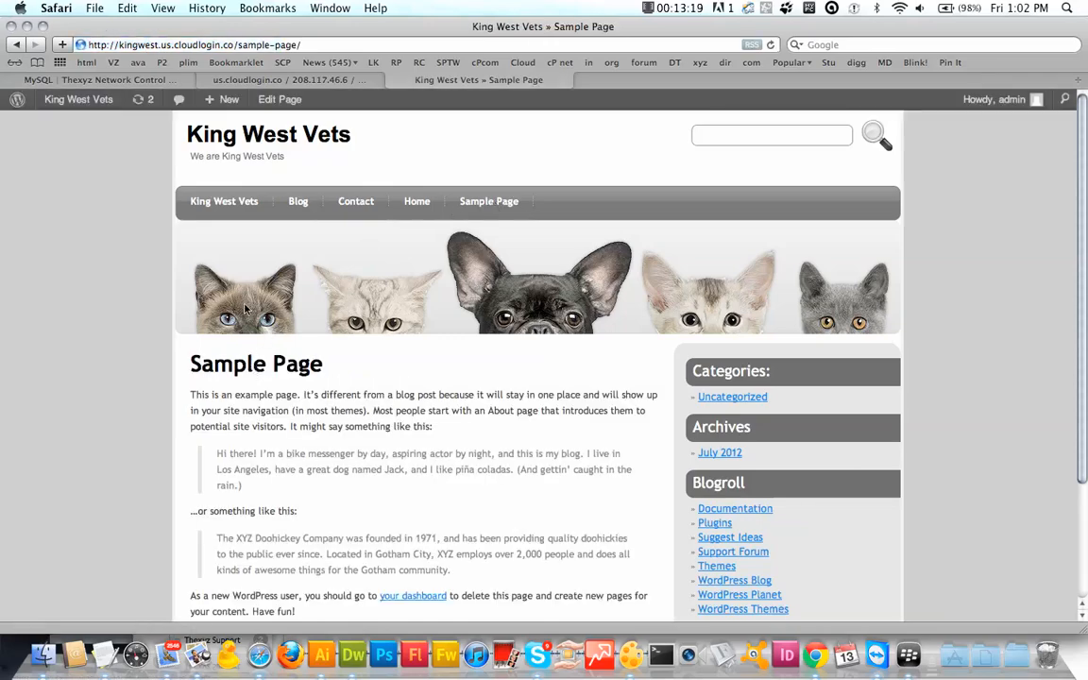
scroll(244, 307, down, 3)
scroll(244, 307, up, 3)
scroll(240, 309, down, 3)
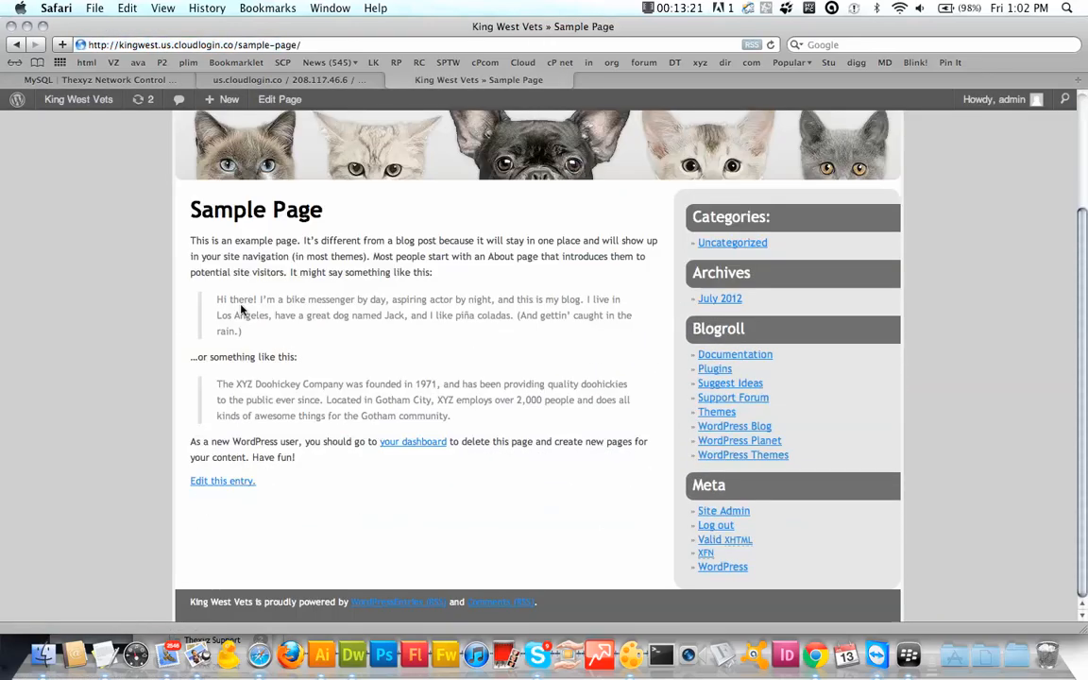
click(223, 480)
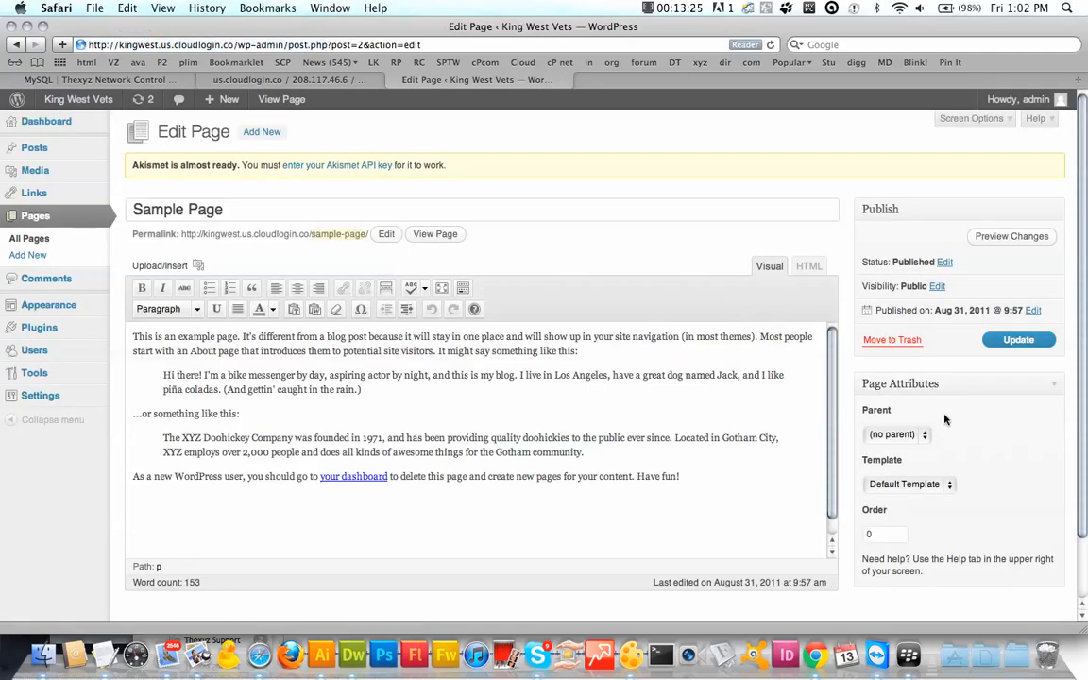
click(884, 342)
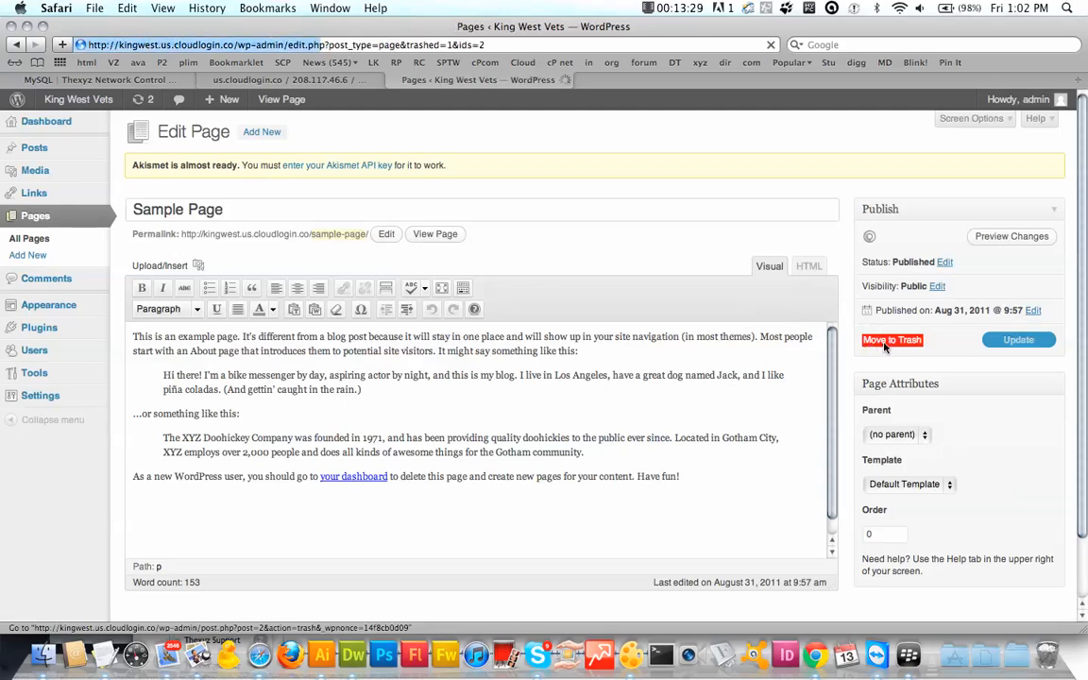
click(80, 101)
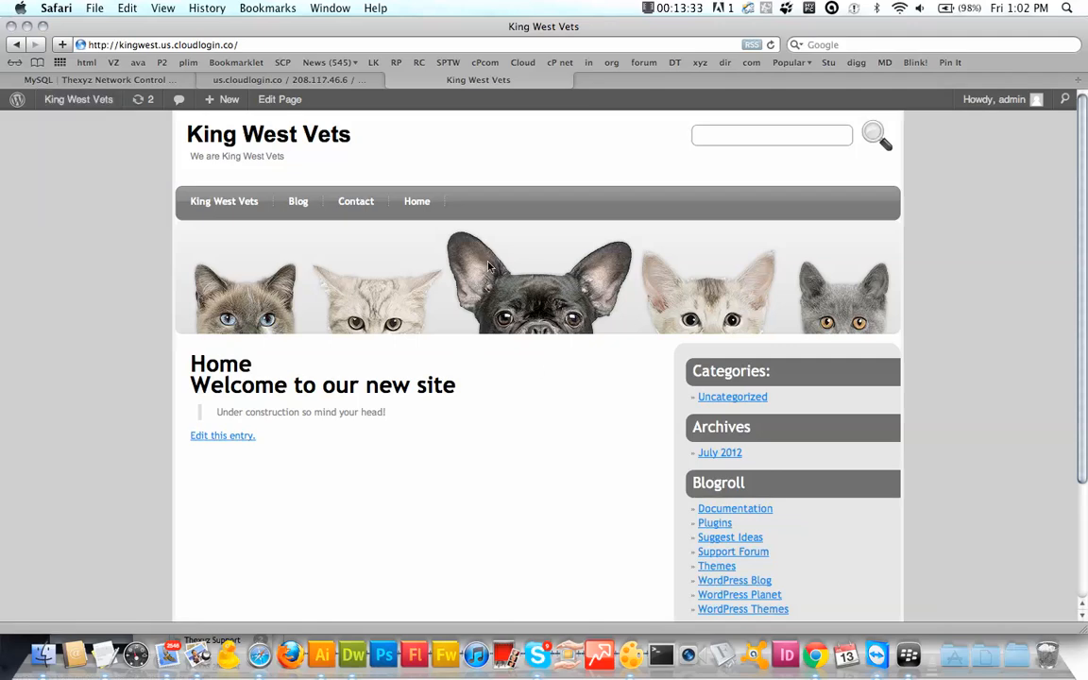
Step: Check the updated navigation via the front and Home pages, then edit the Home page
click(424, 207)
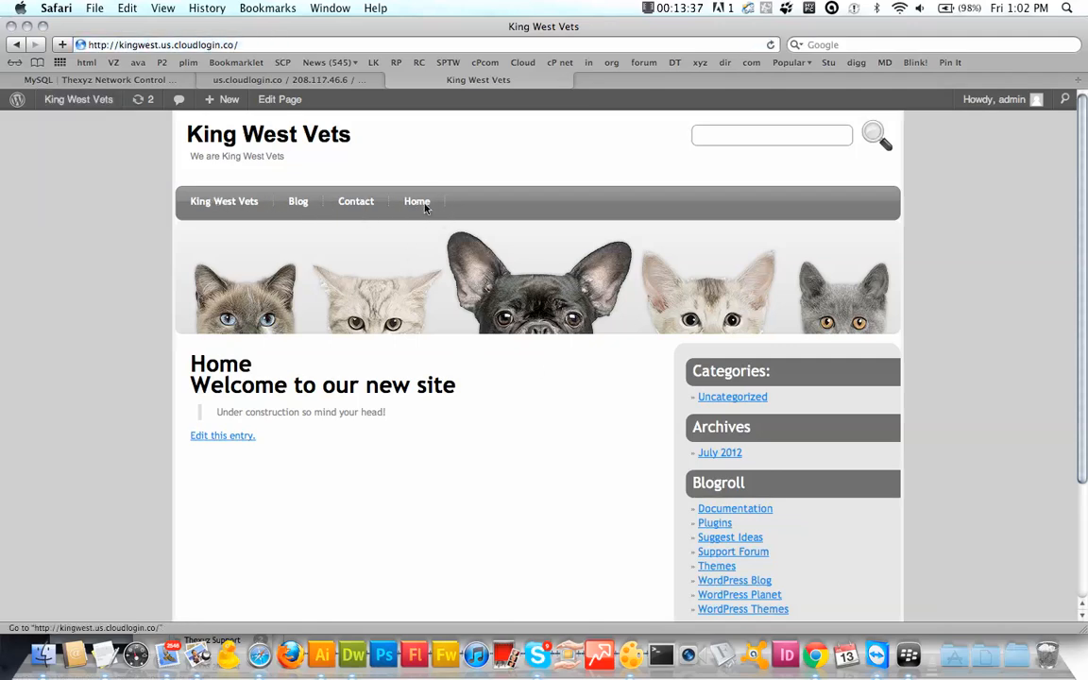
click(224, 204)
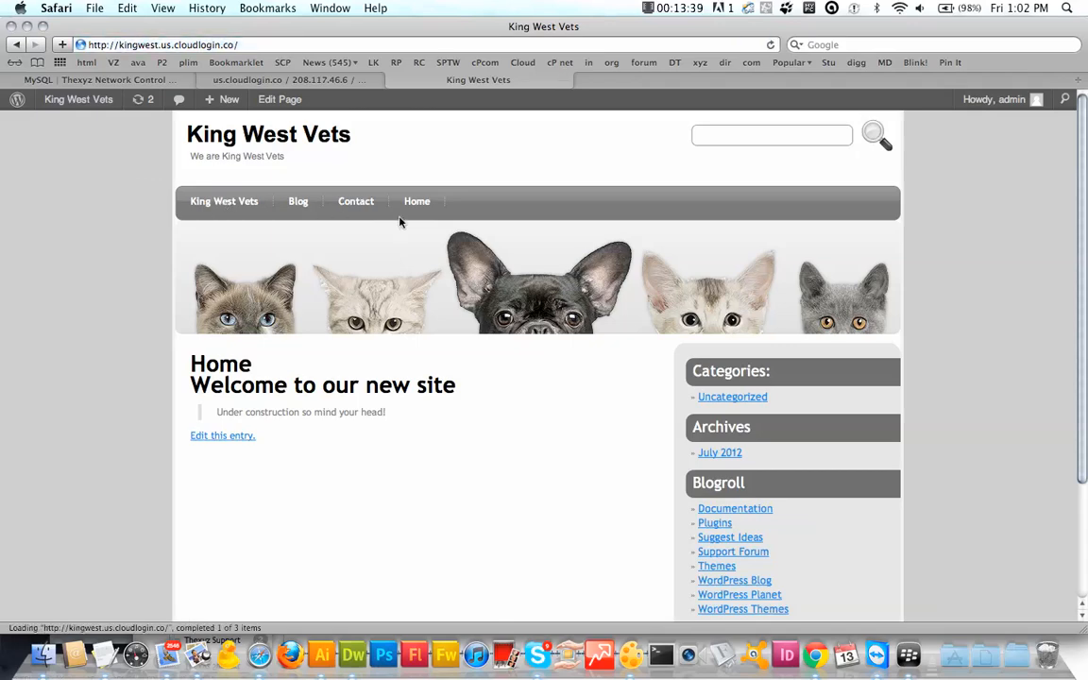
click(433, 214)
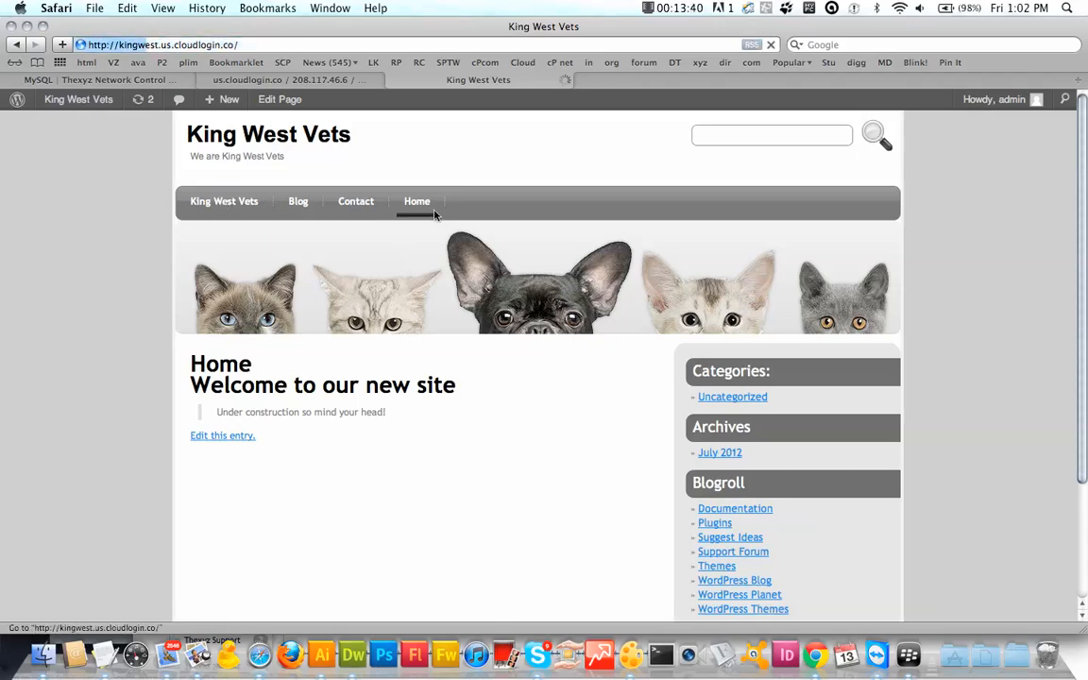
click(215, 440)
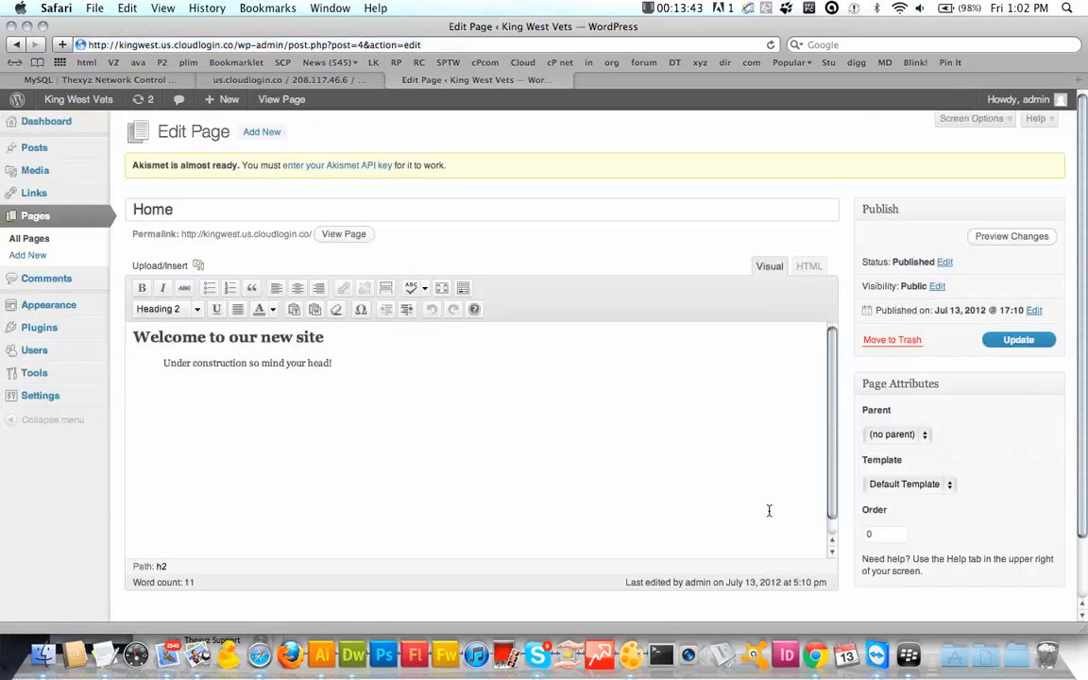
scroll(882, 483, down, 2)
scroll(883, 484, up, 2)
scroll(883, 483, down, 2)
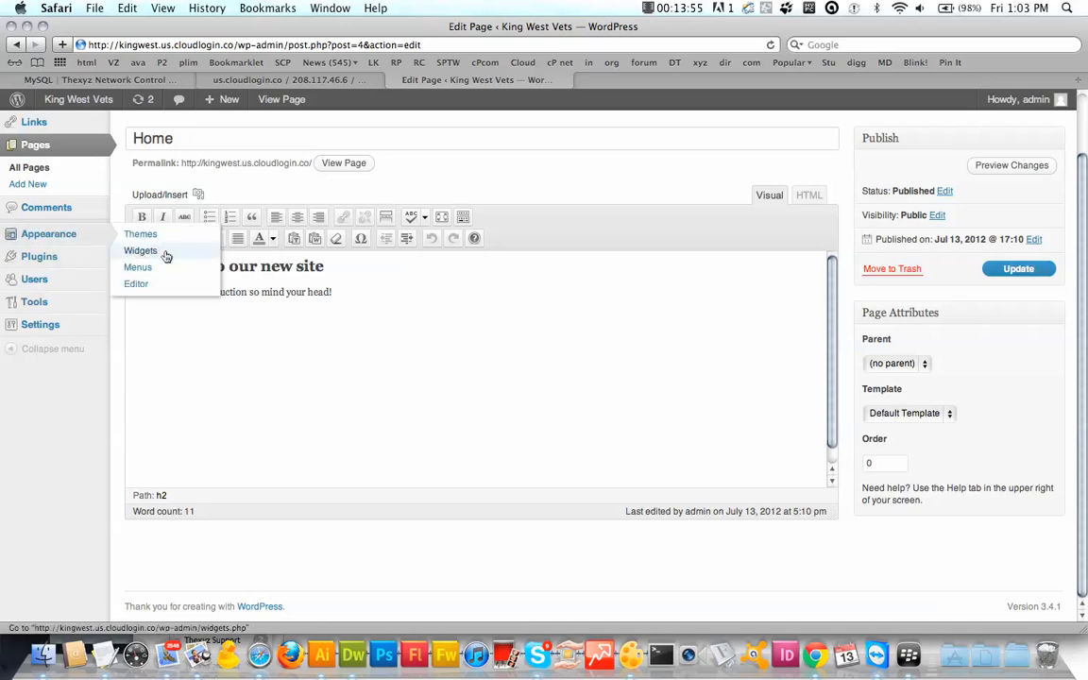
Step: Create a new navigation menu named Menu
click(137, 267)
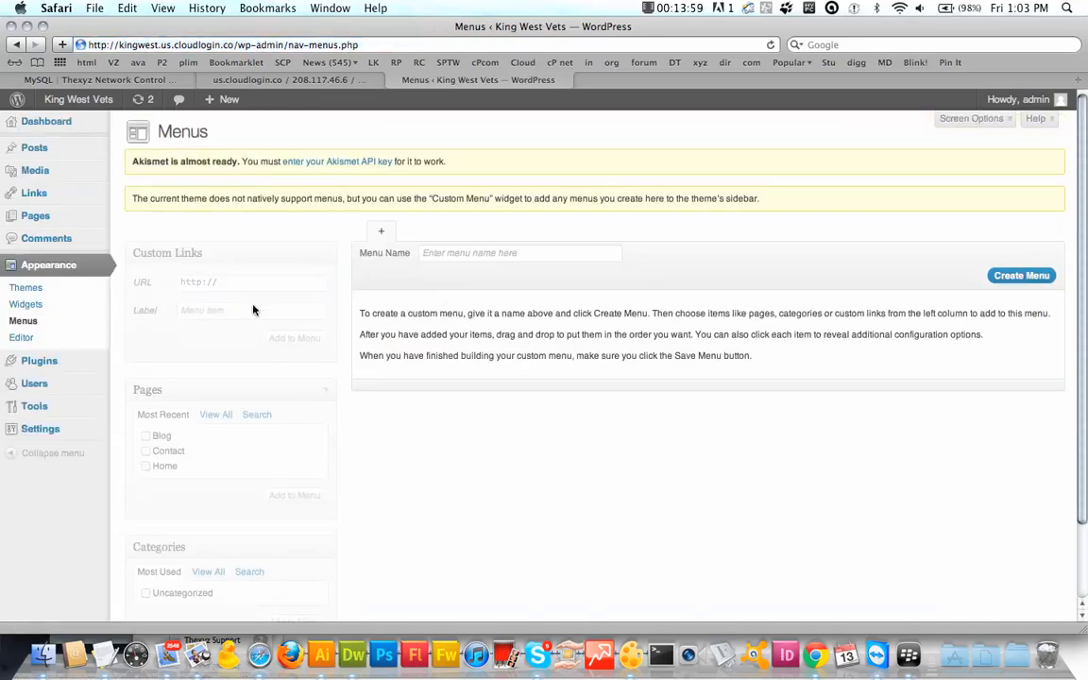
click(494, 251)
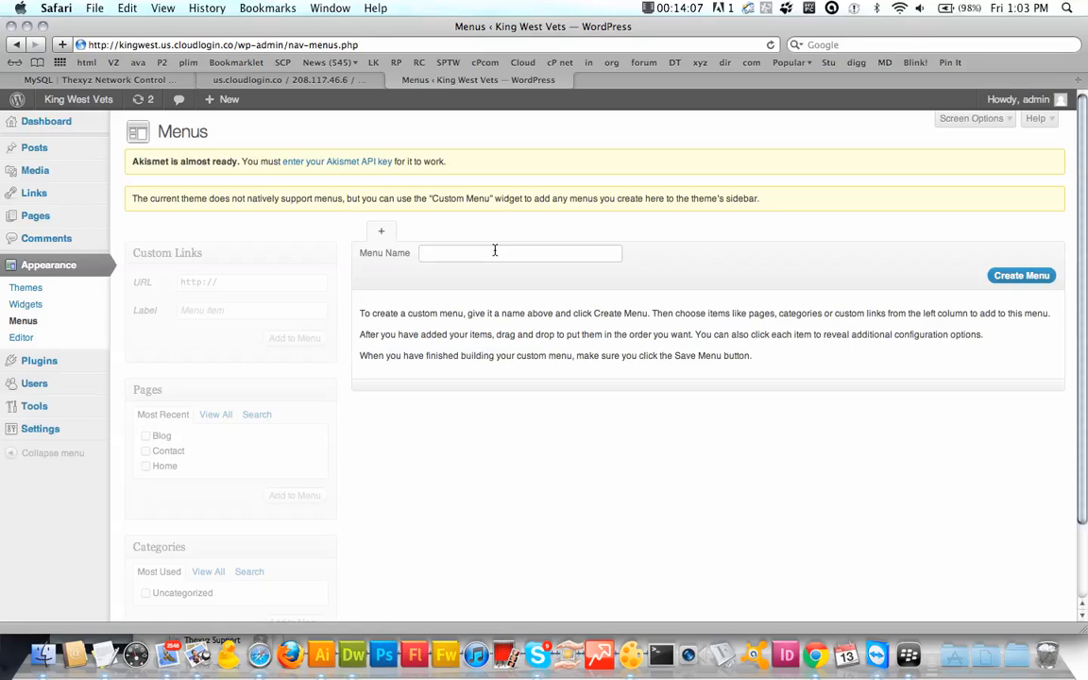
text(Menu)
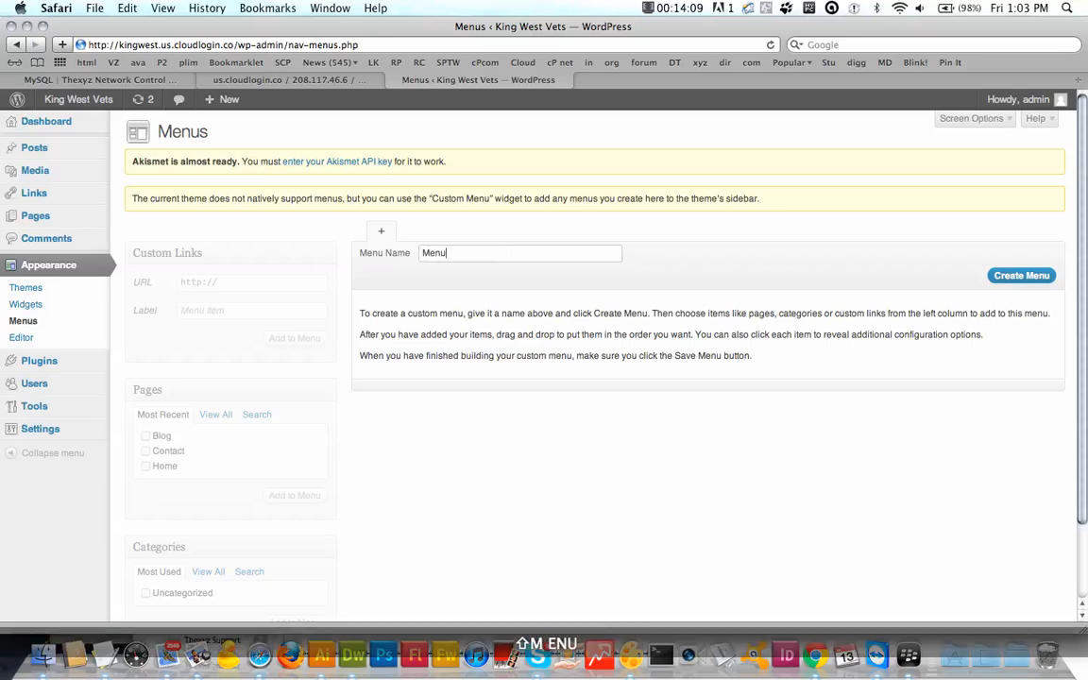
click(1022, 277)
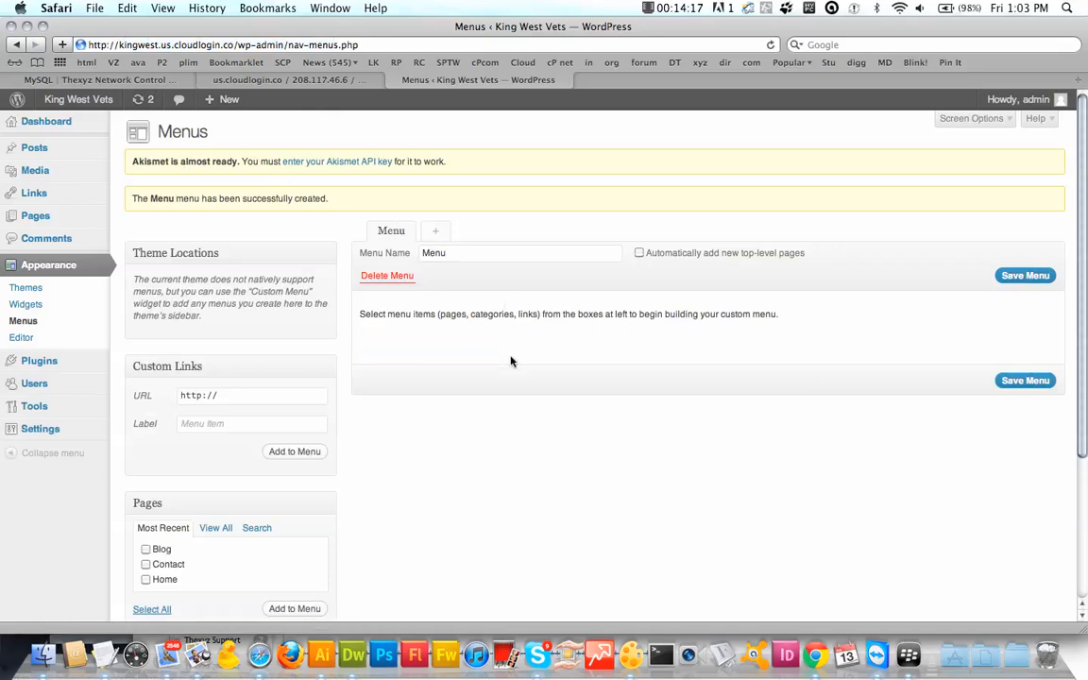
Step: Add all pages to Menu, remove the duplicate Home item, and save the menu
scroll(502, 368, down, 5)
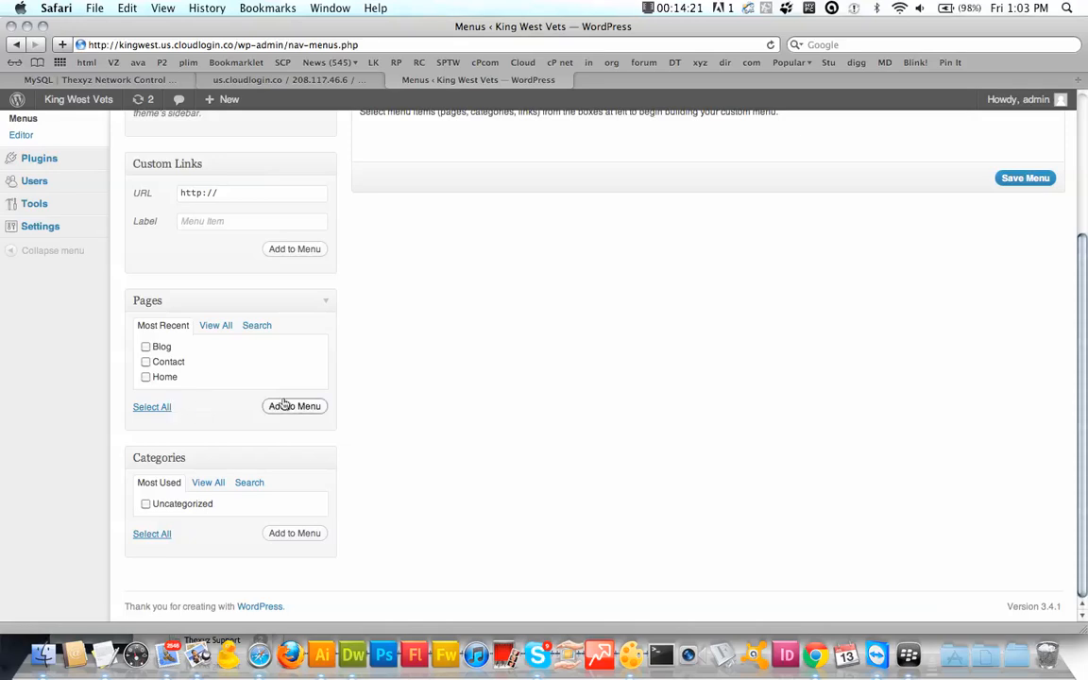
click(213, 325)
scroll(352, 352, up, 5)
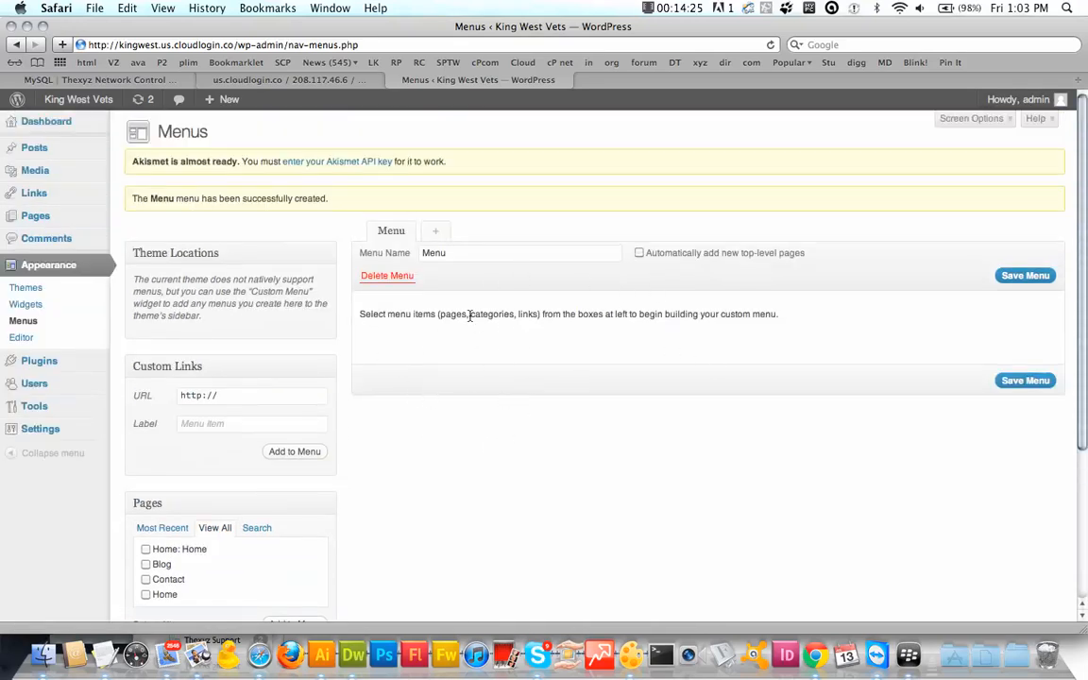
scroll(346, 487, down, 3)
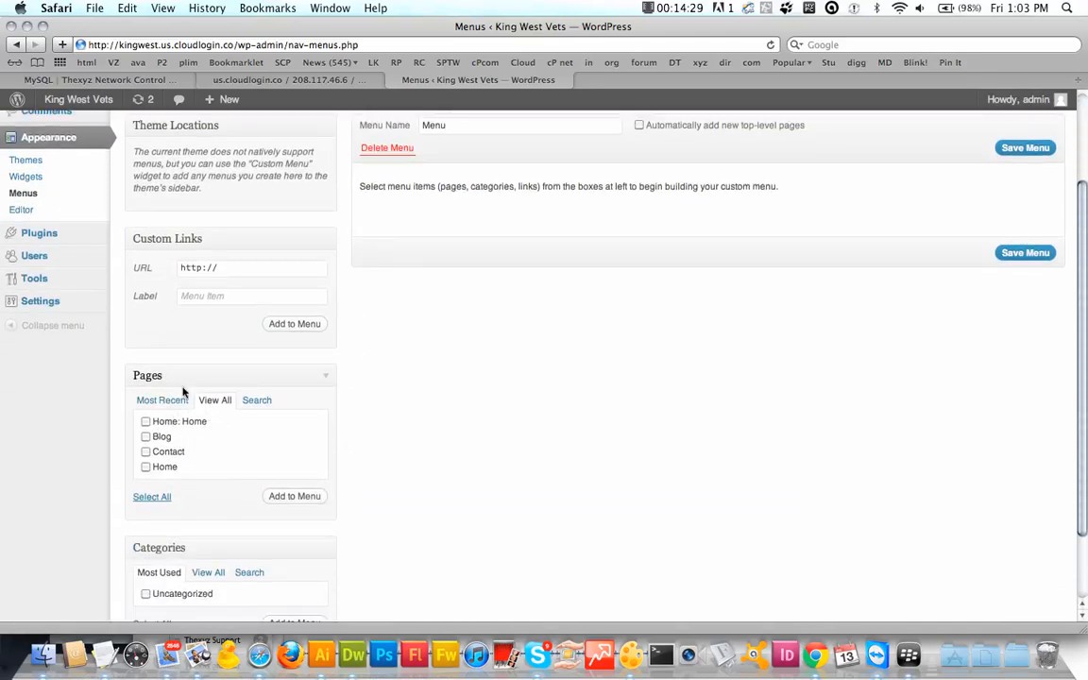
click(150, 498)
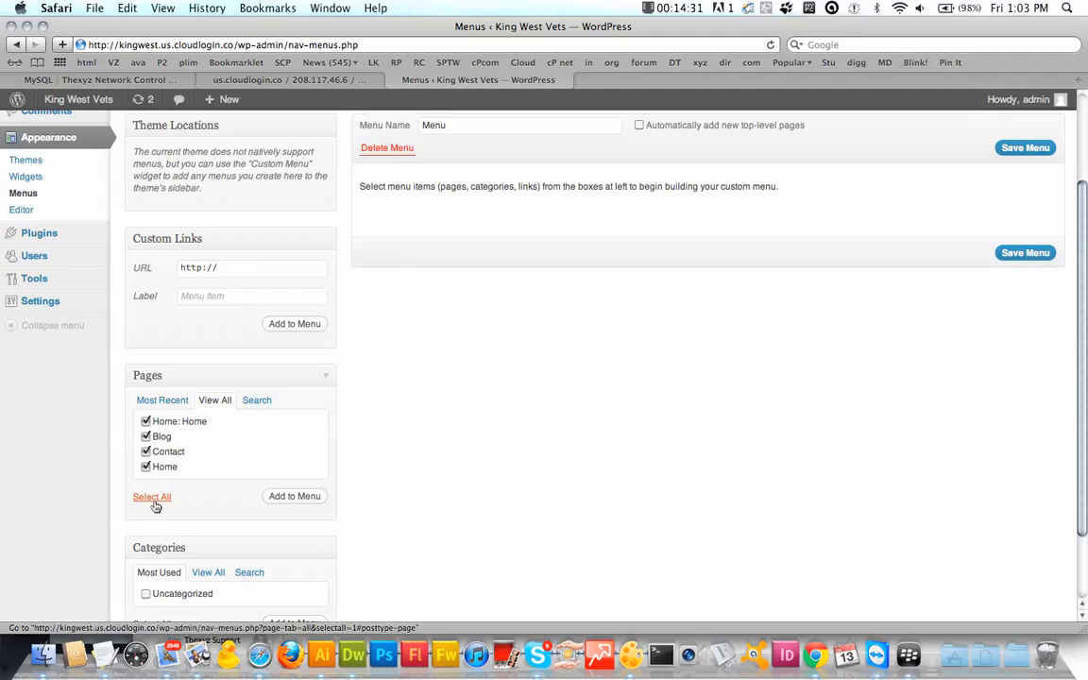
click(282, 497)
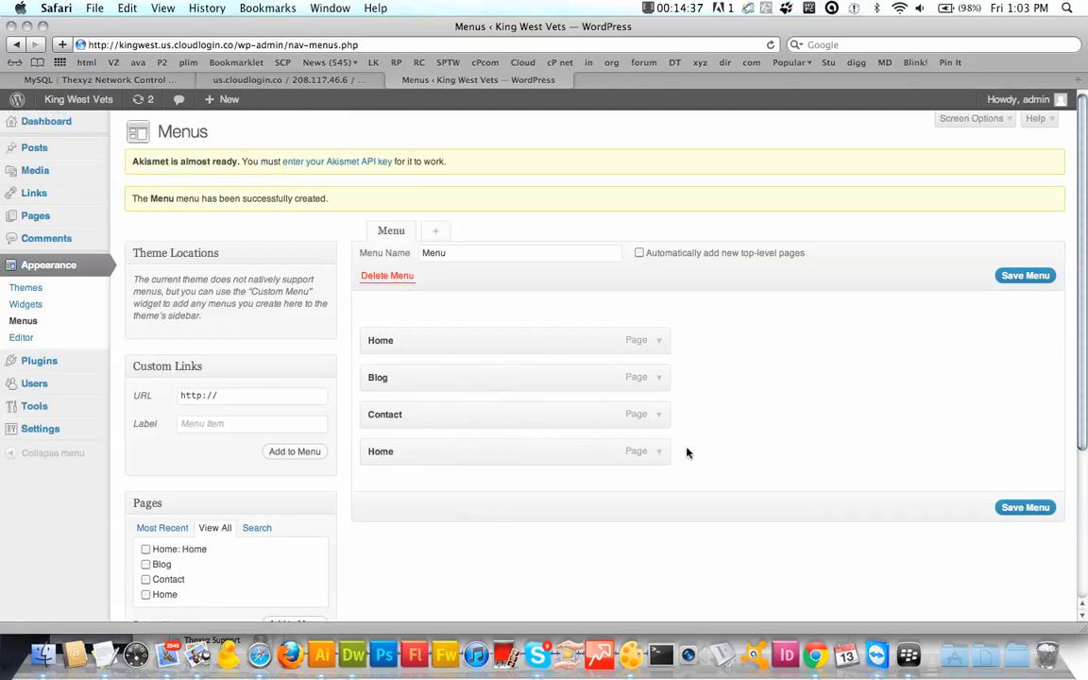
click(659, 452)
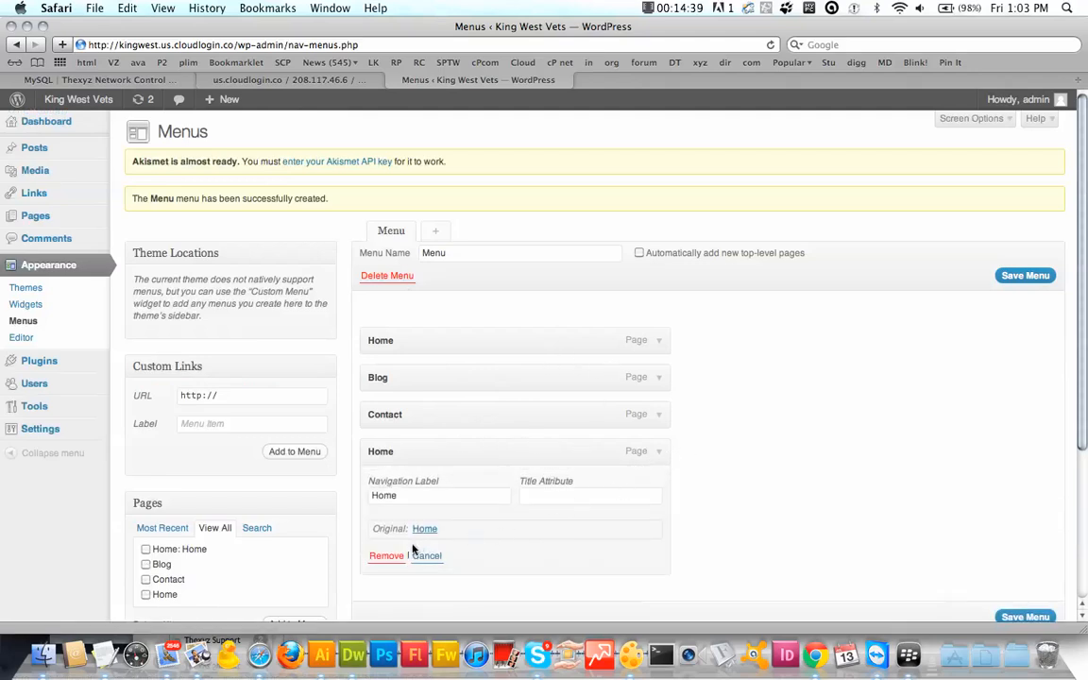
click(387, 555)
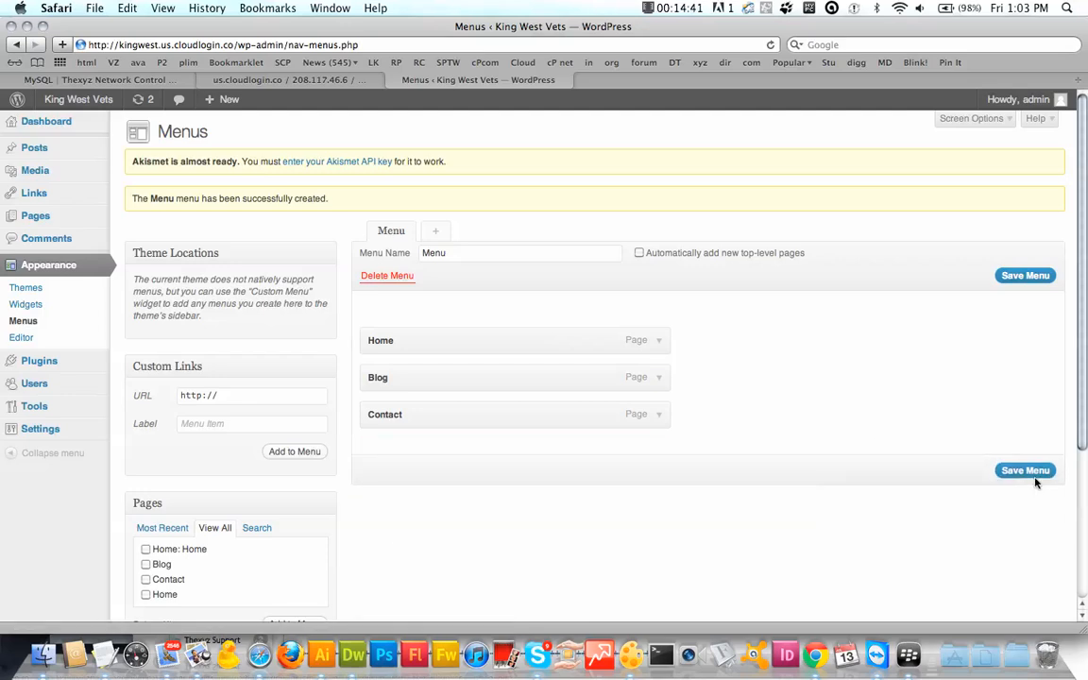
click(1030, 476)
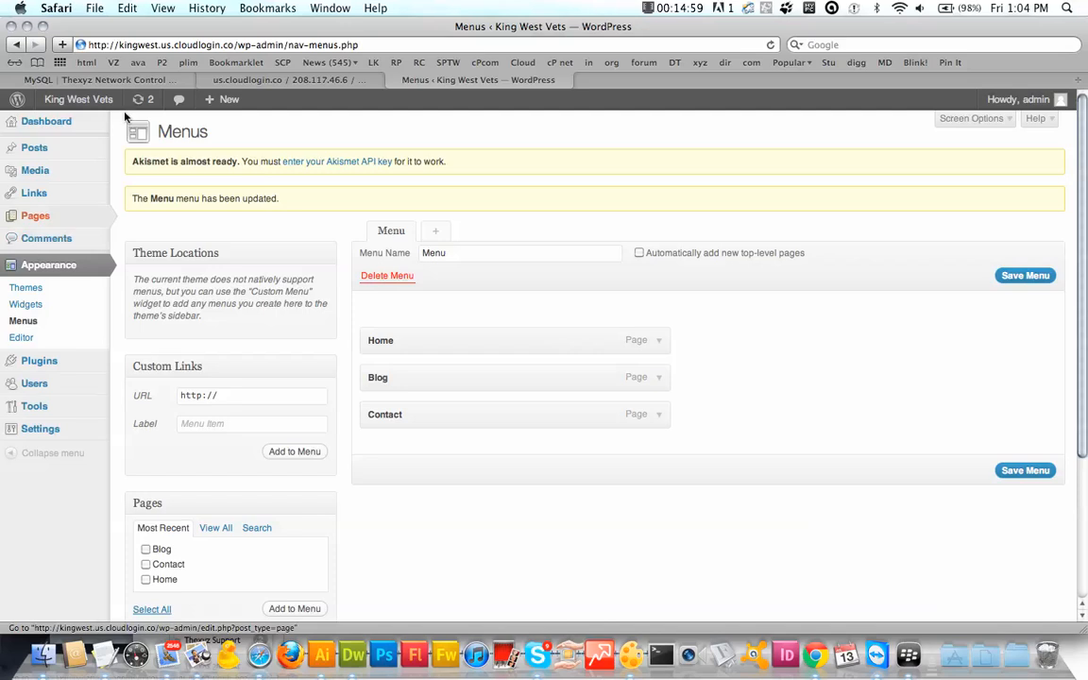
Step: Preview Twenty Ten, then activate the Twenty Eleven theme instead
mouse_move(84, 99)
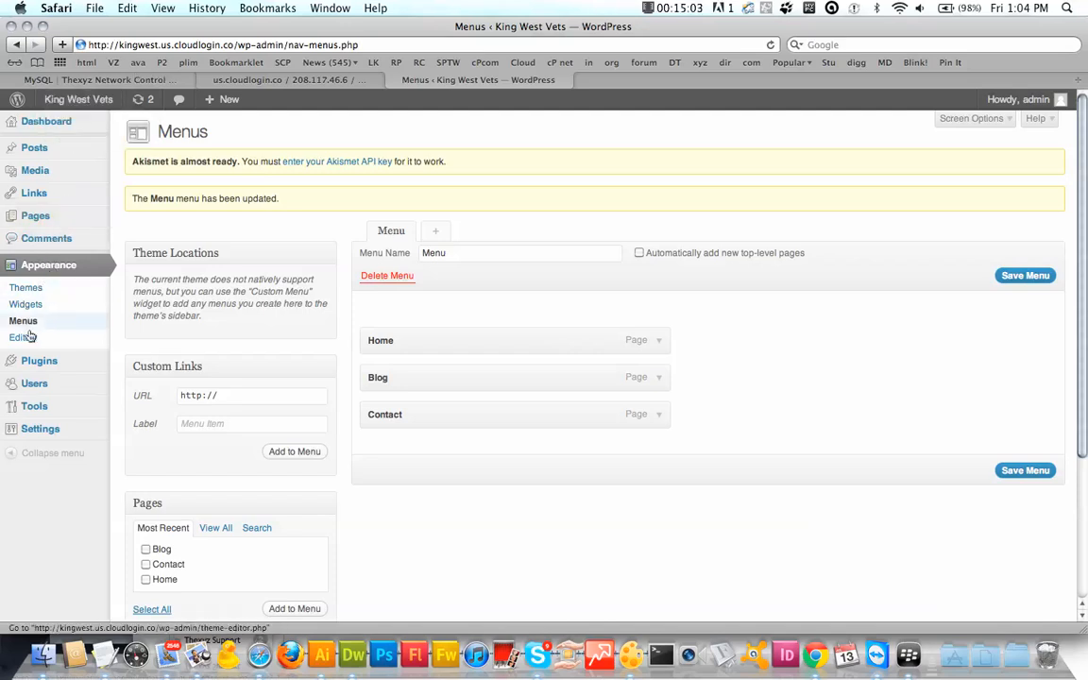
click(25, 290)
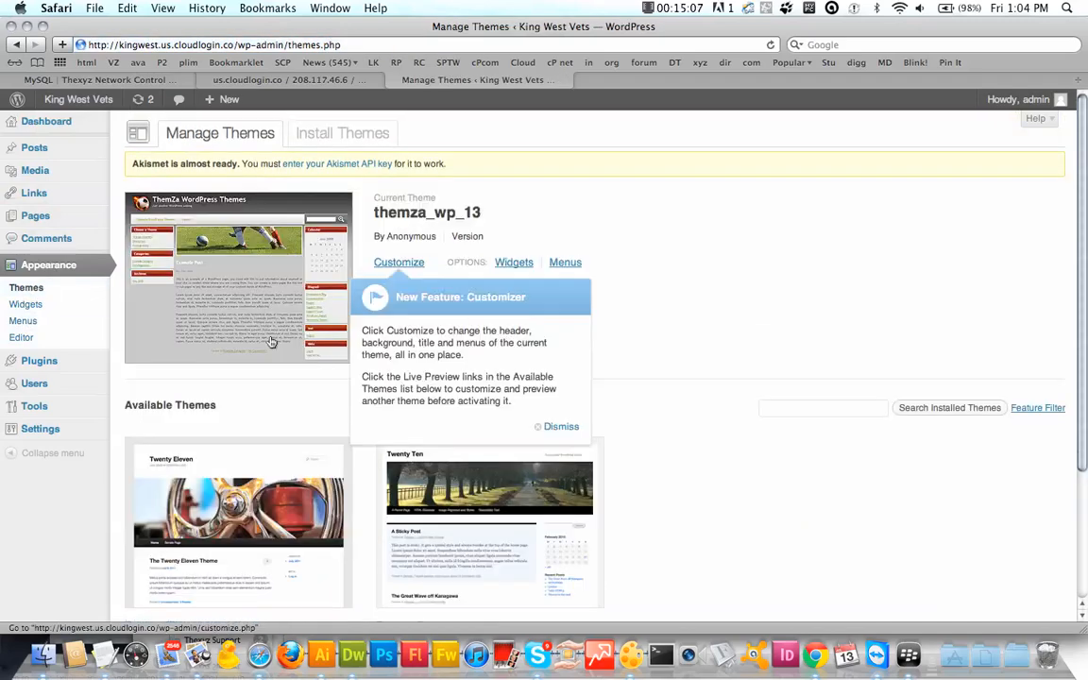
scroll(483, 307, down, 5)
click(484, 307)
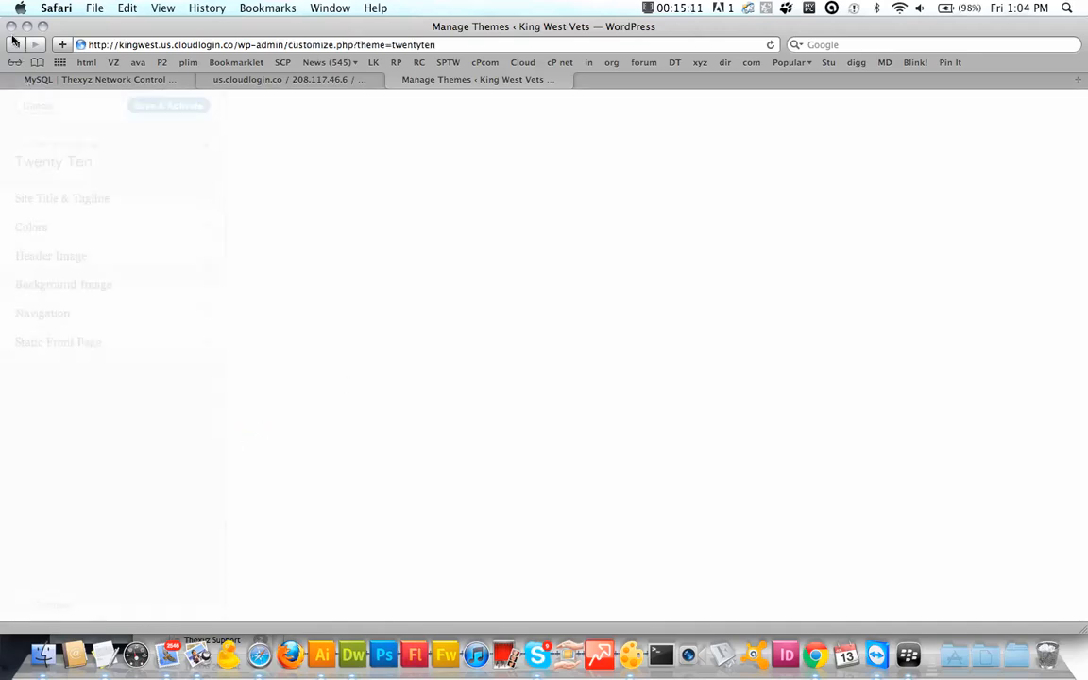
click(38, 170)
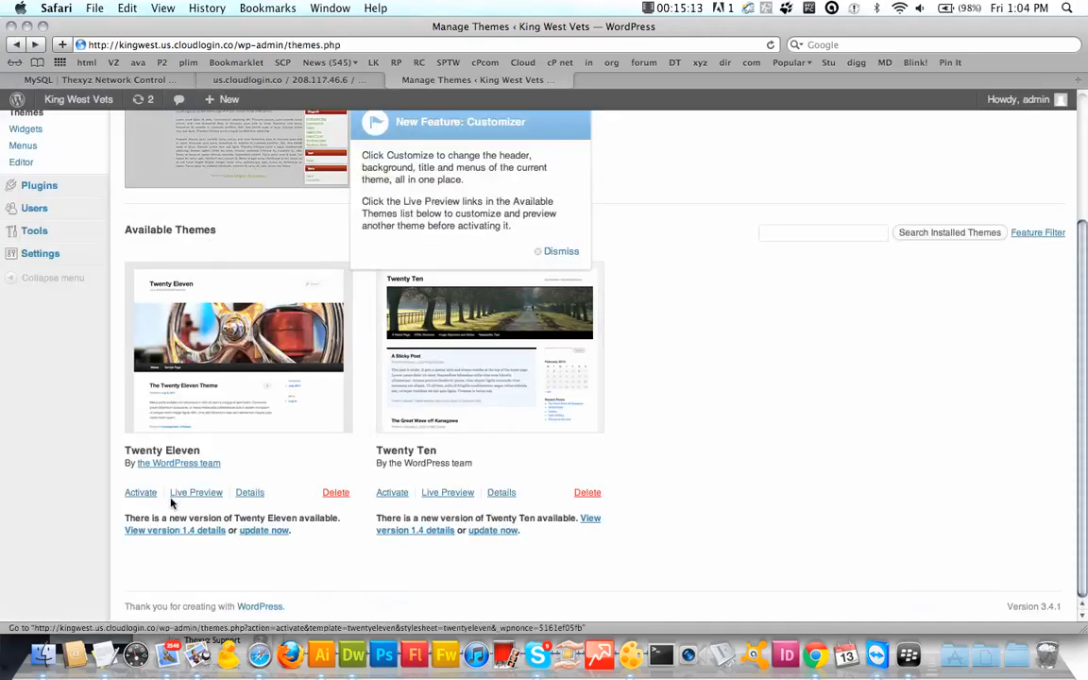
click(140, 493)
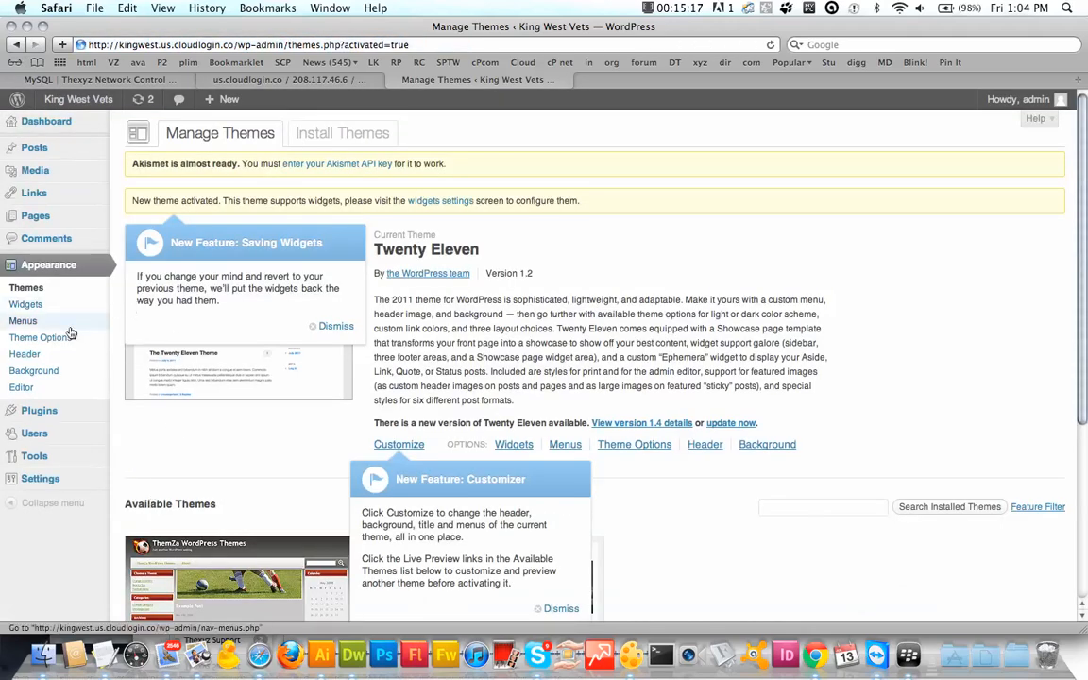
Step: Assign Menu to the Primary Menu theme location and save it
click(70, 331)
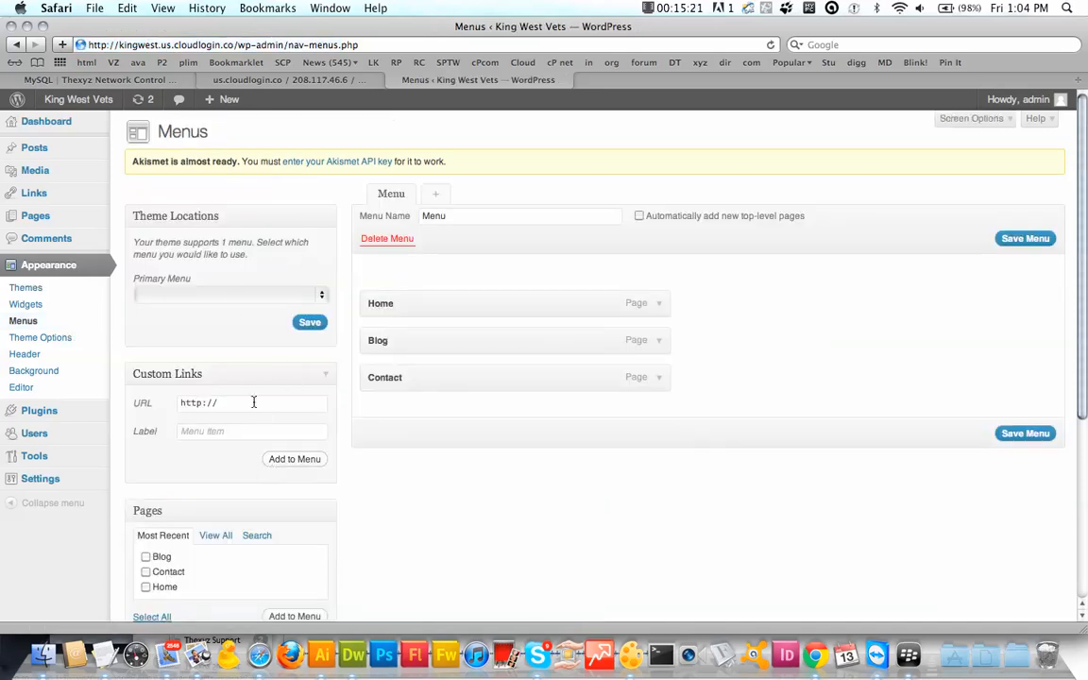
scroll(271, 411, down, 5)
scroll(268, 403, up, 5)
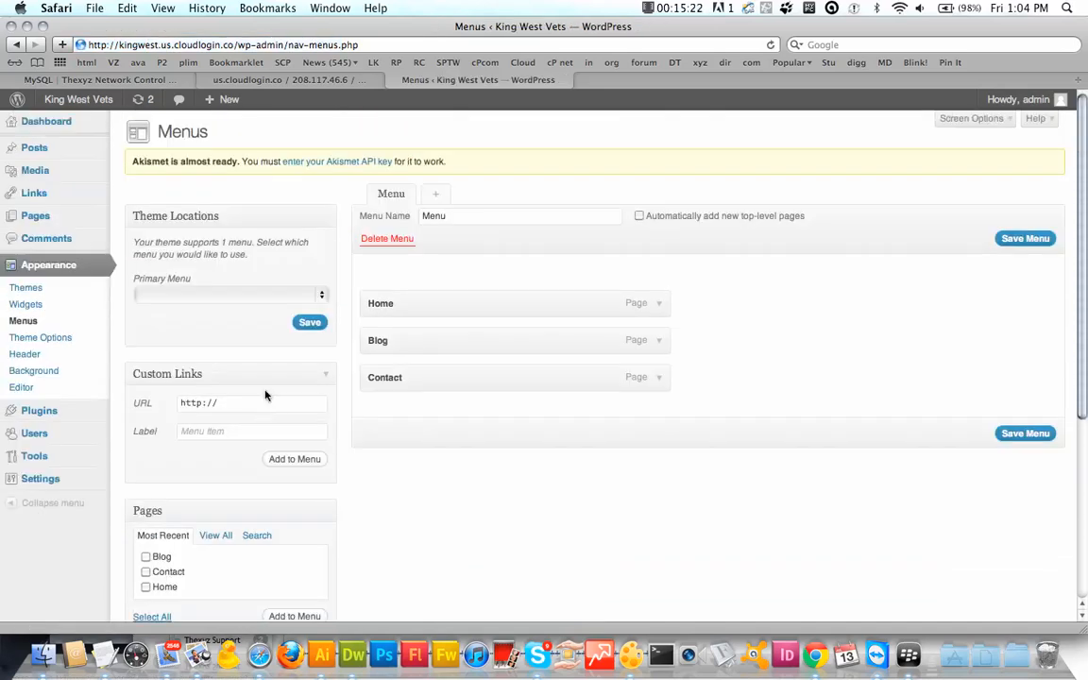
click(190, 295)
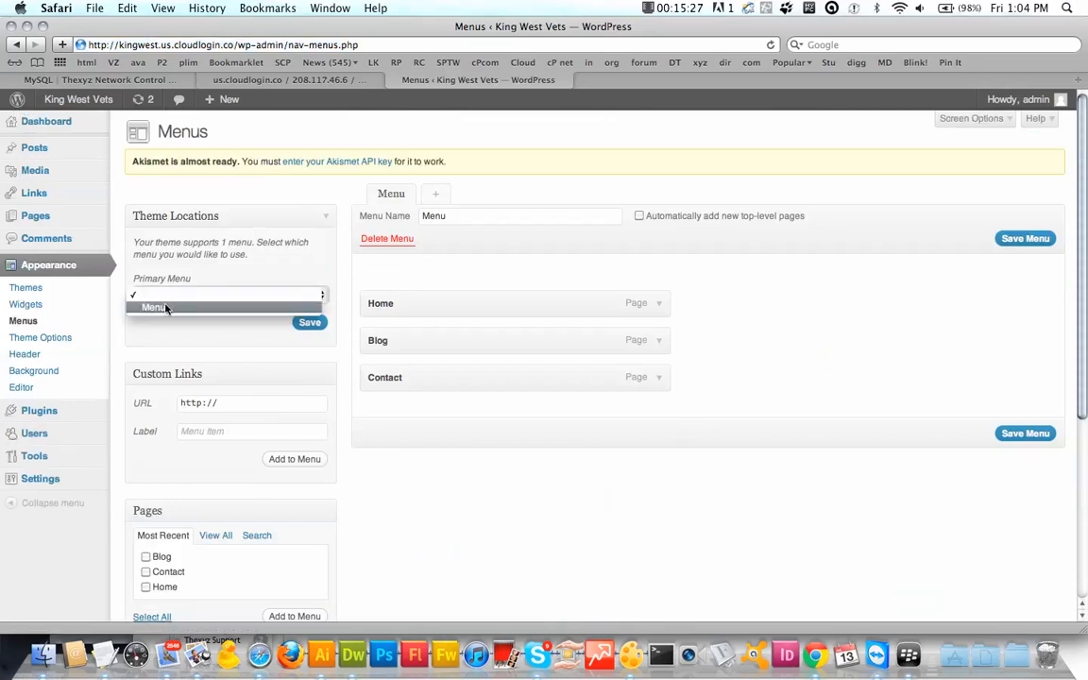
click(165, 309)
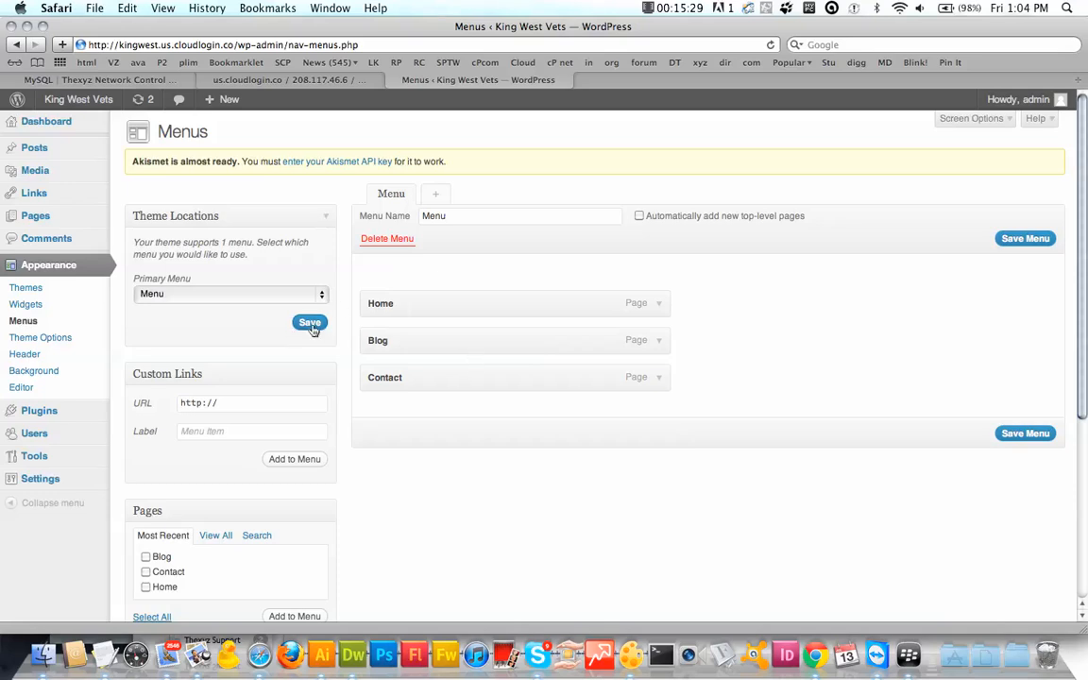
click(310, 324)
click(85, 99)
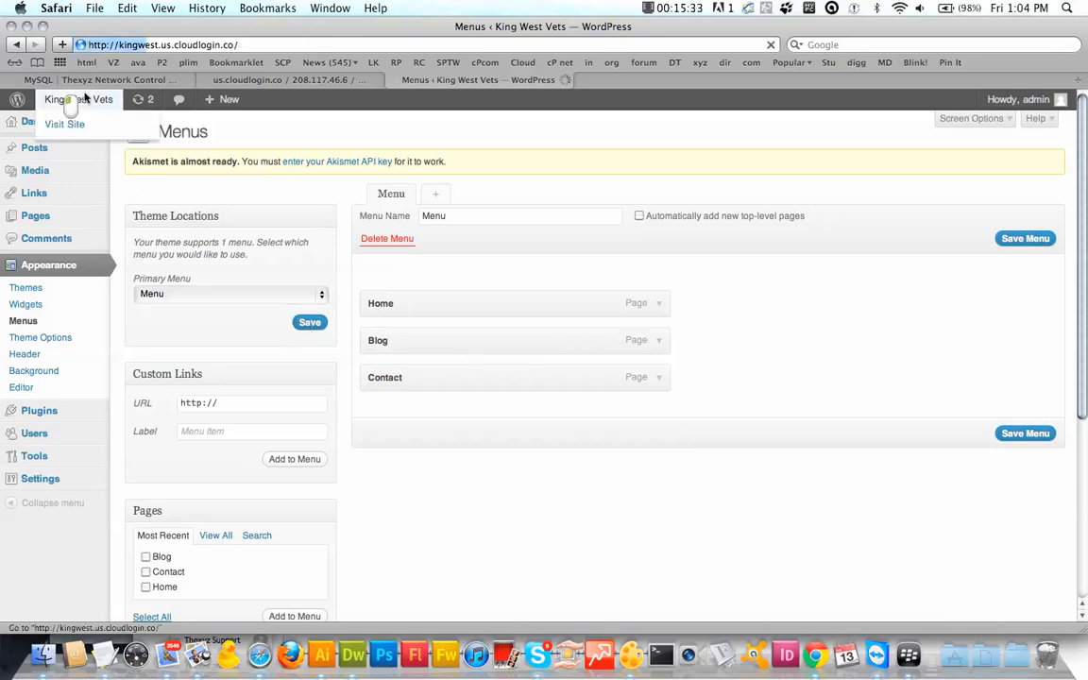
Step: Scroll the live front page and go to Blog from the navigation bar
scroll(377, 369, down, 3)
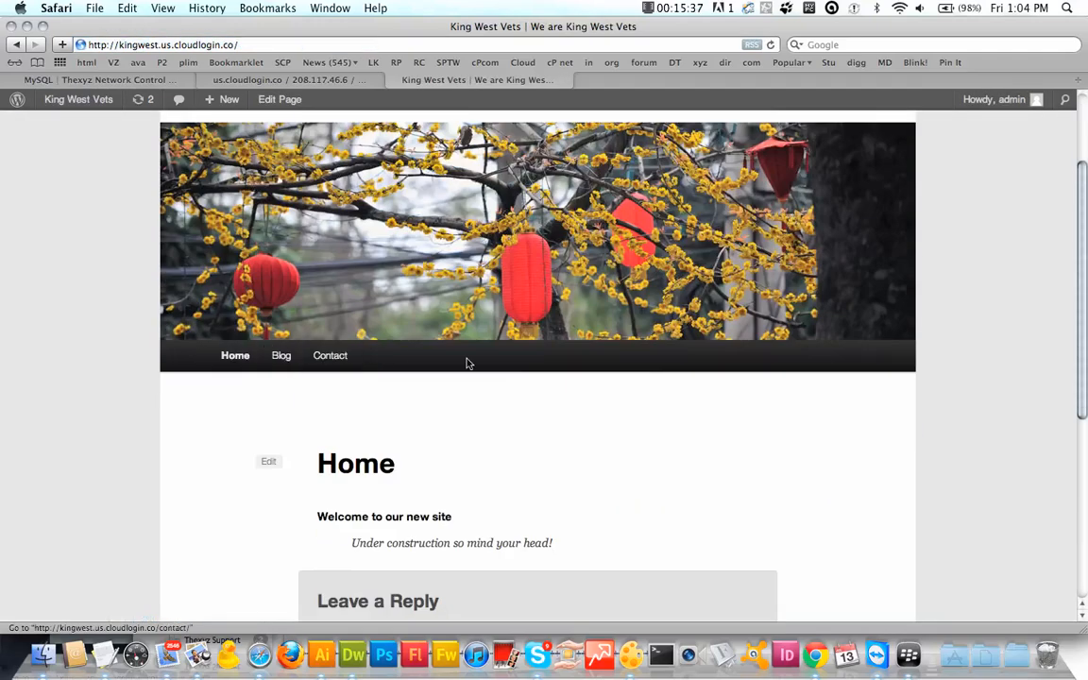
scroll(466, 362, down, 8)
scroll(466, 363, up, 10)
scroll(467, 363, down, 5)
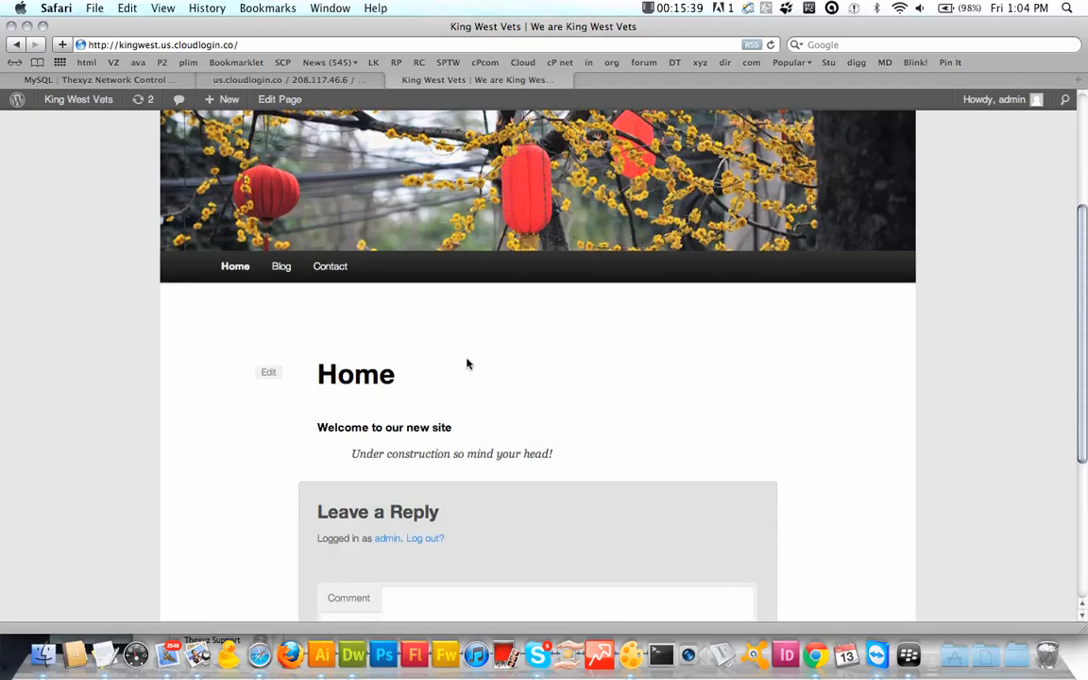
scroll(384, 460, up, 5)
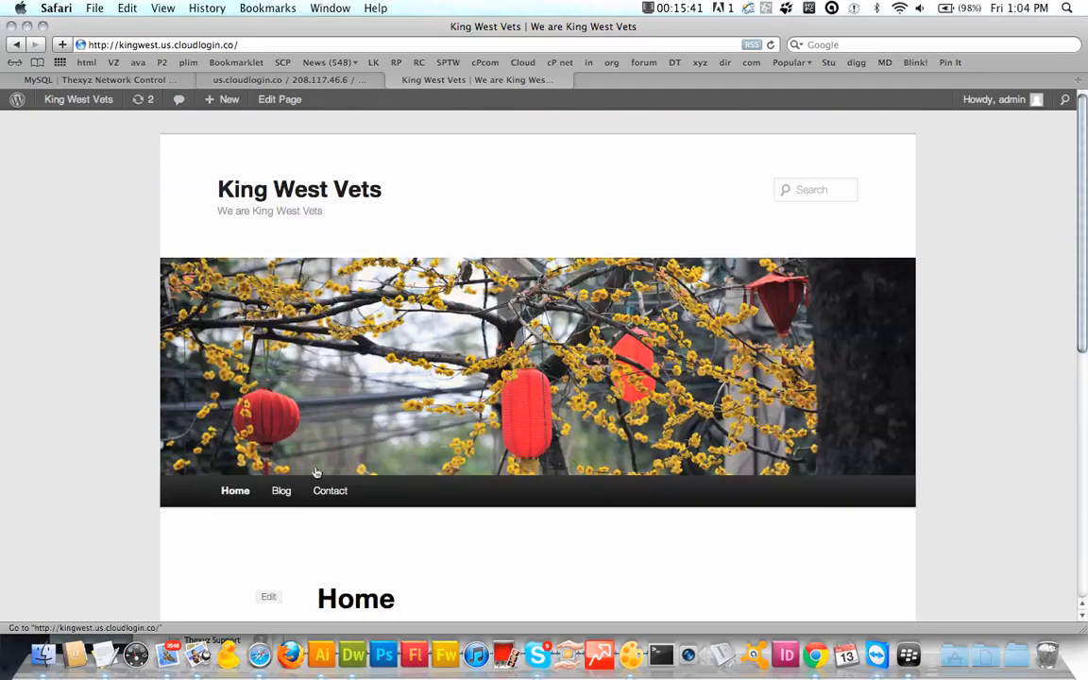
click(282, 491)
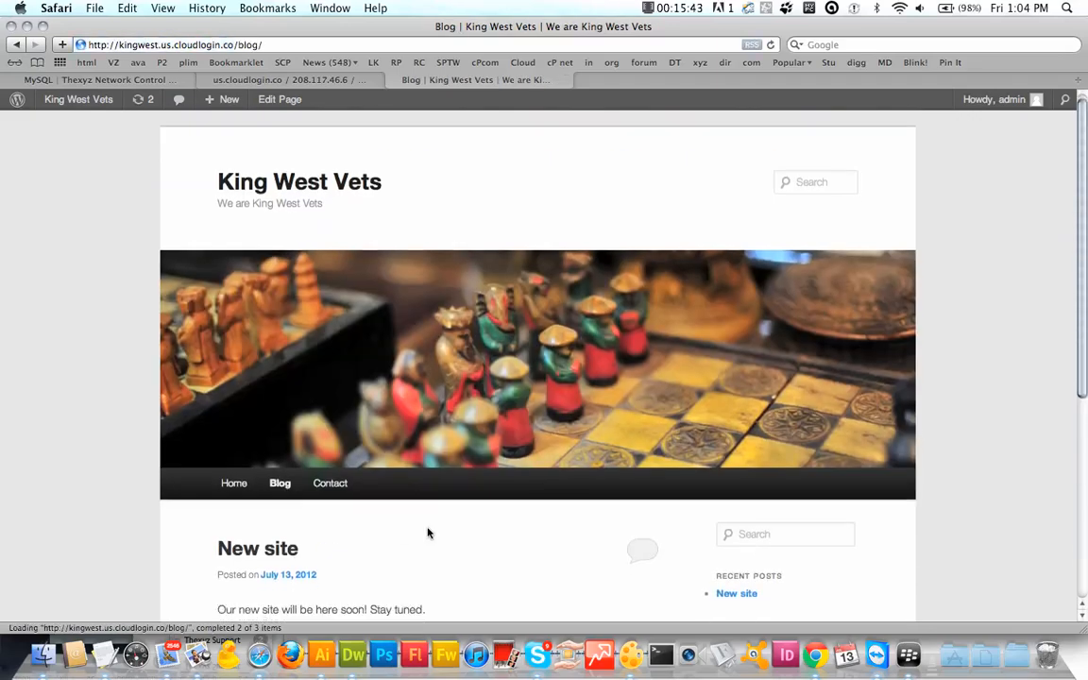
Step: Review the live Blog page, then open it in the page editor
scroll(427, 531, down, 3)
scroll(427, 534, down, 2)
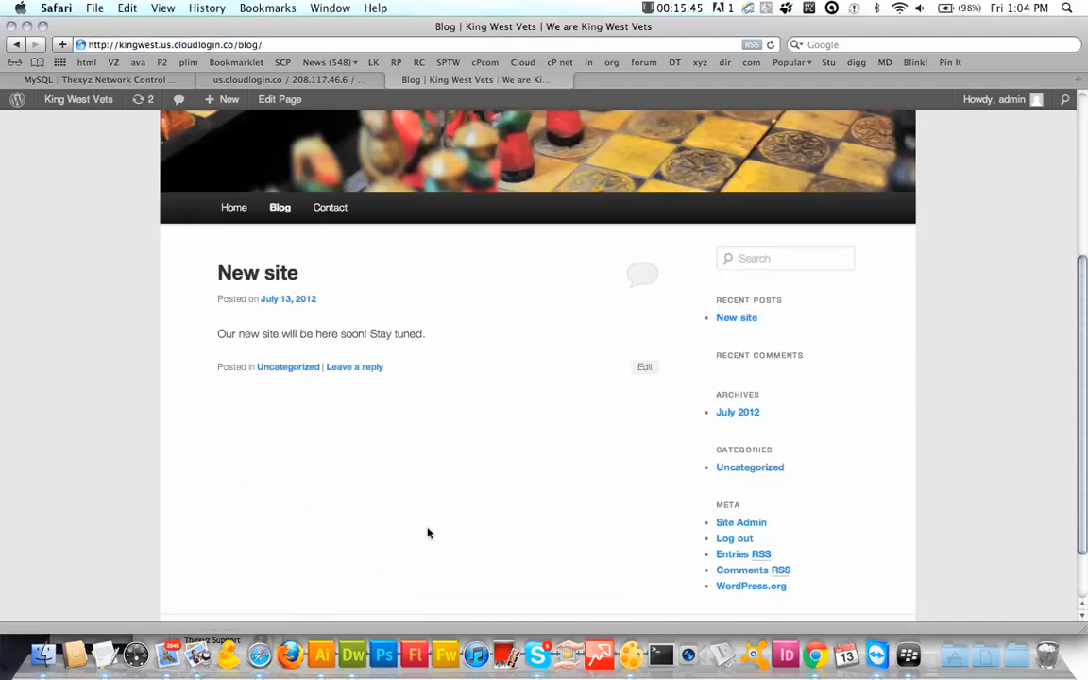
scroll(427, 534, down, 1)
scroll(427, 534, up, 5)
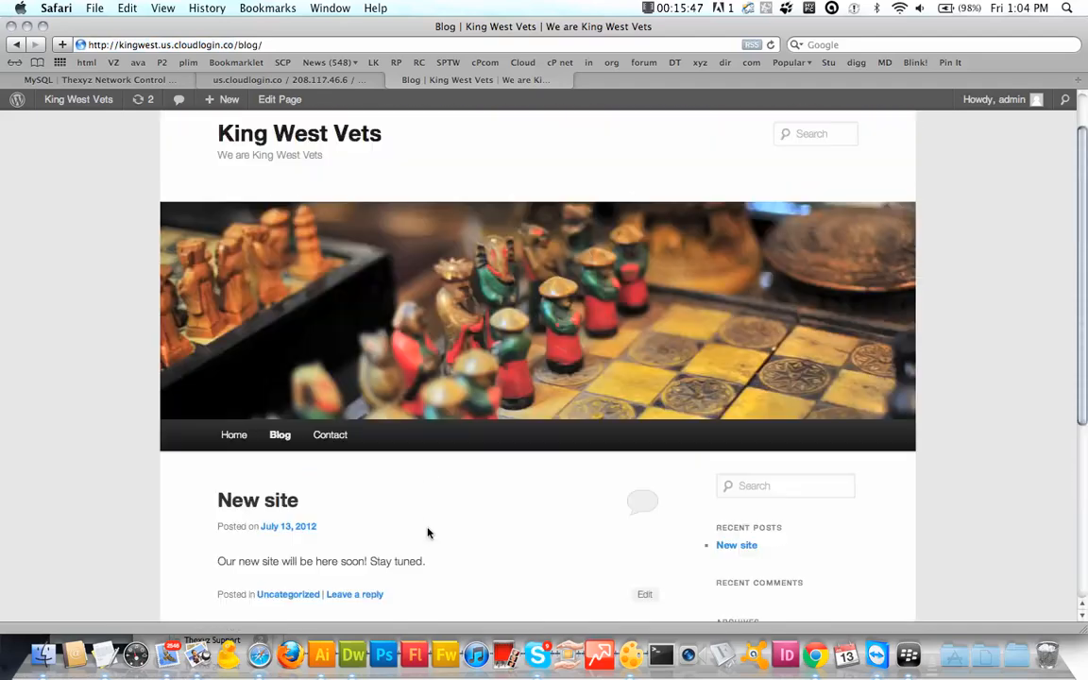
scroll(427, 534, down, 2)
scroll(426, 534, up, 2)
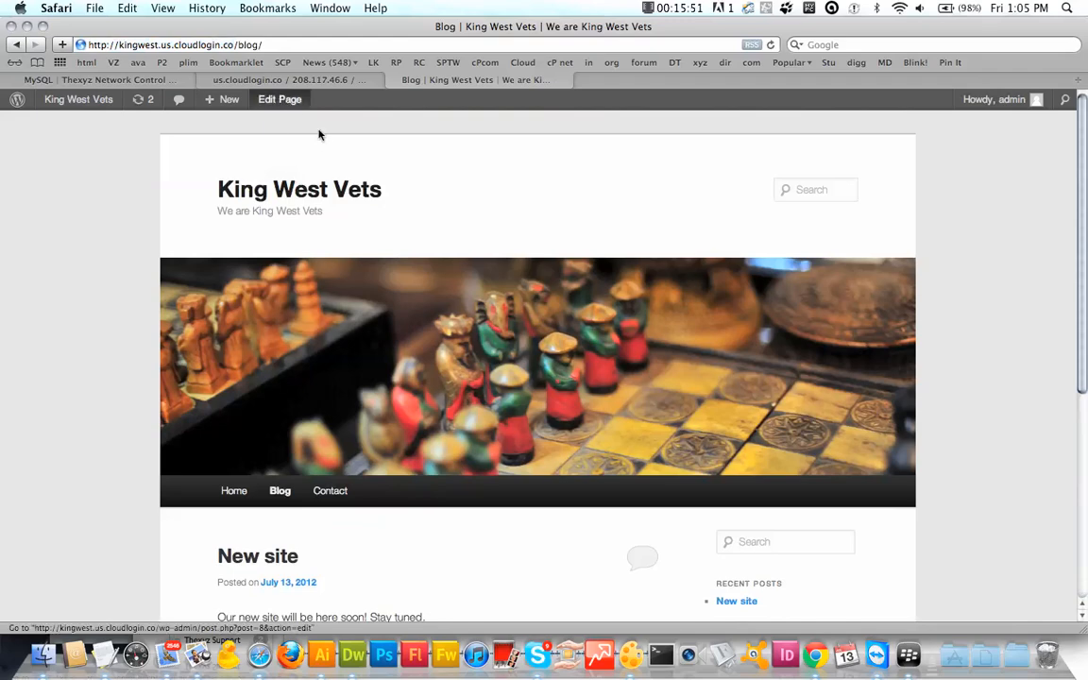
click(279, 100)
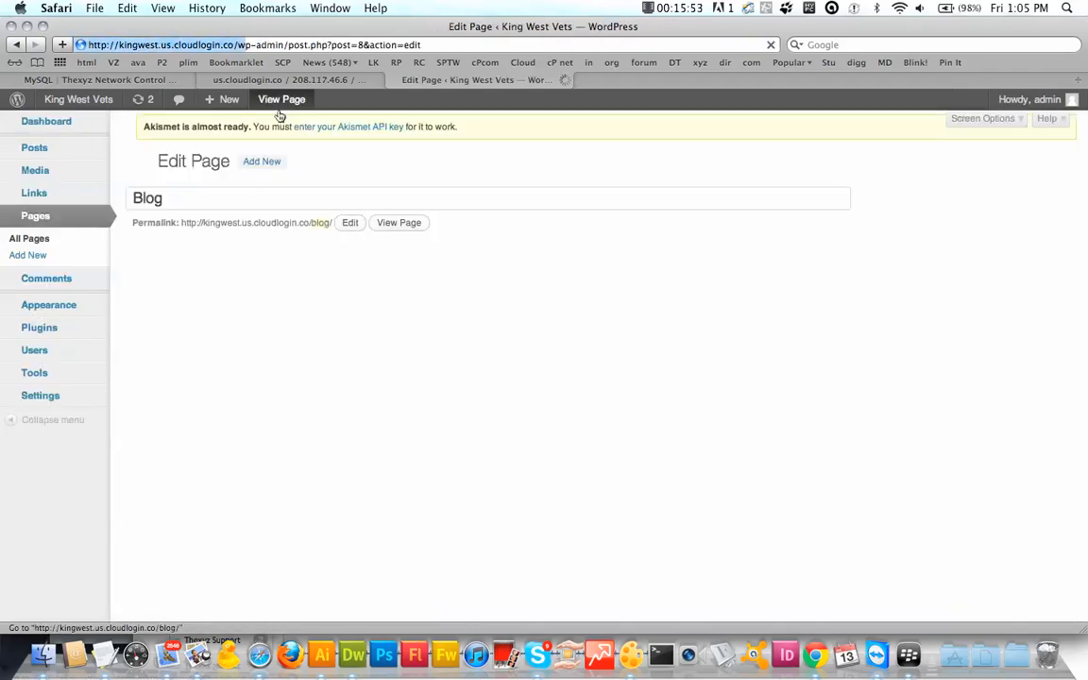
Step: Quick Edit the Uncategorized category to name Latest-news, slug latest-news, and update it
mouse_move(212, 97)
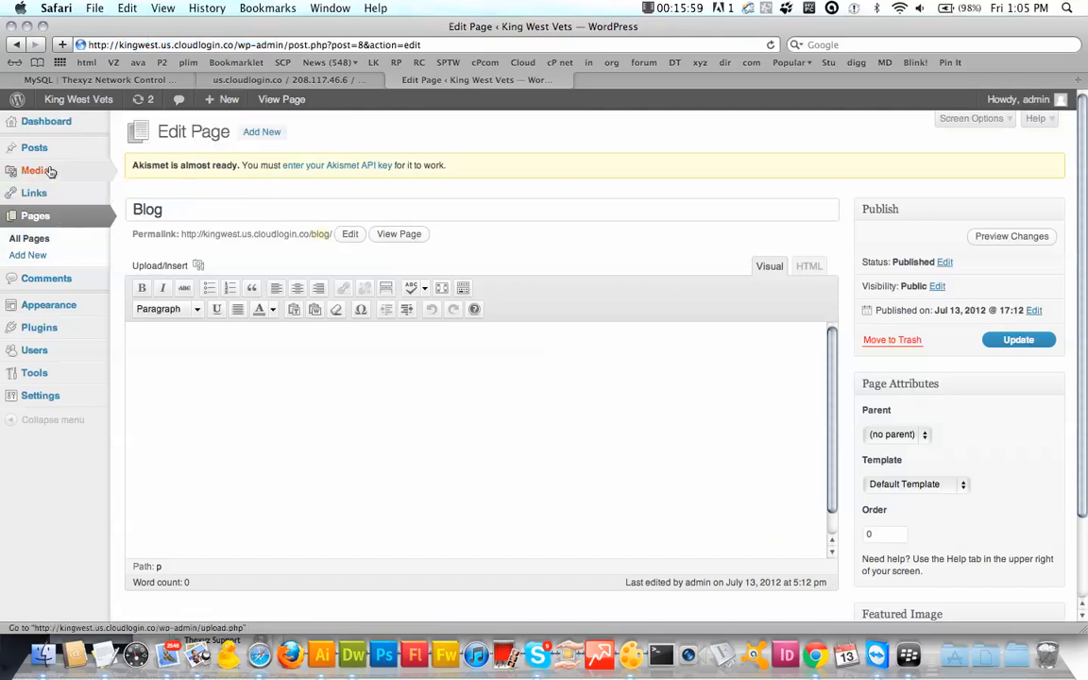
mouse_move(54, 151)
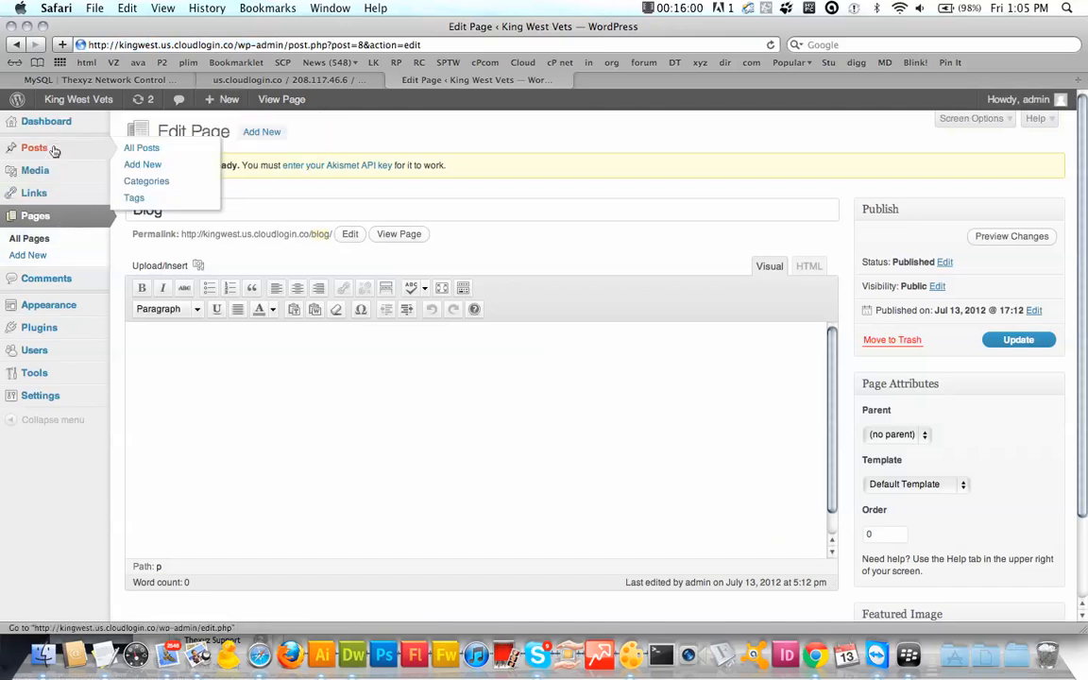
click(157, 182)
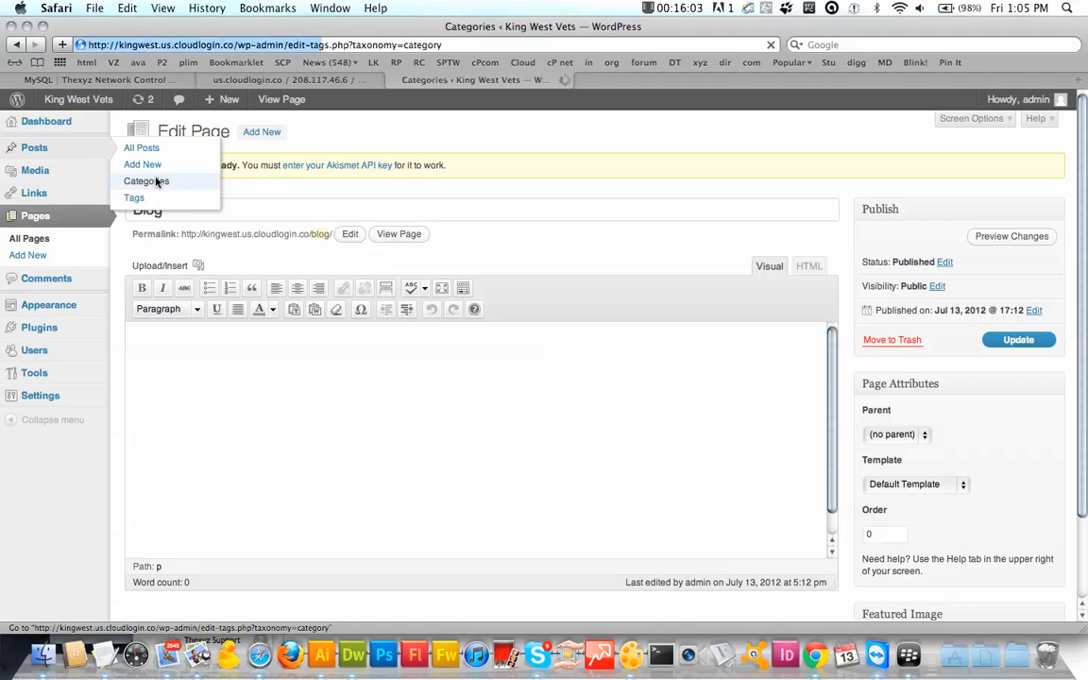
mouse_move(621, 284)
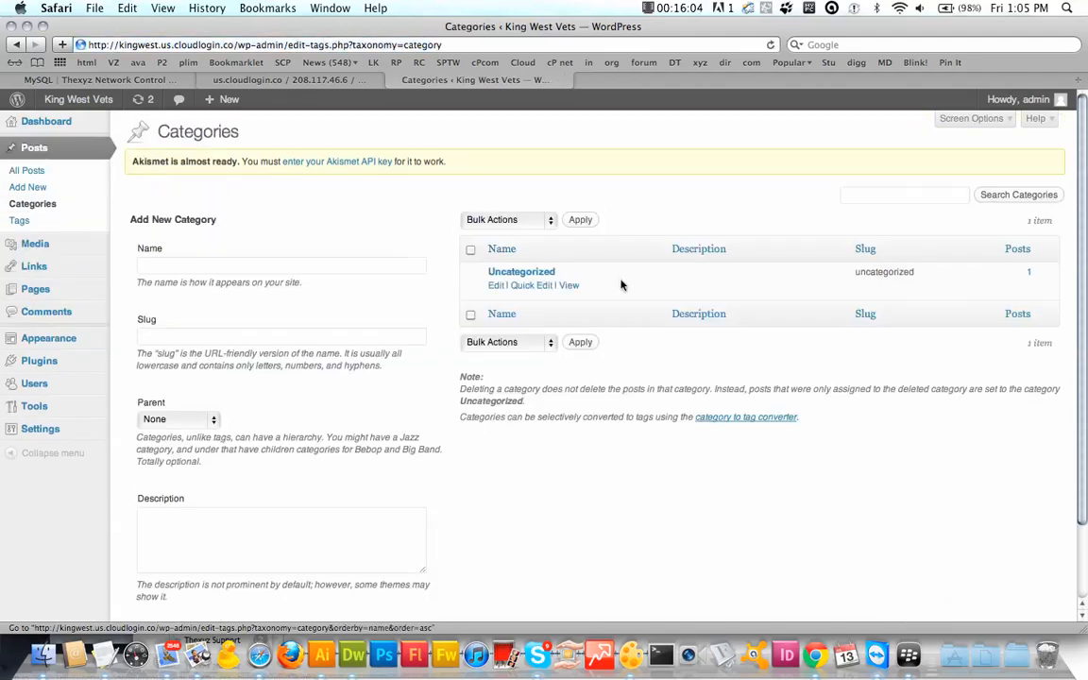
click(533, 288)
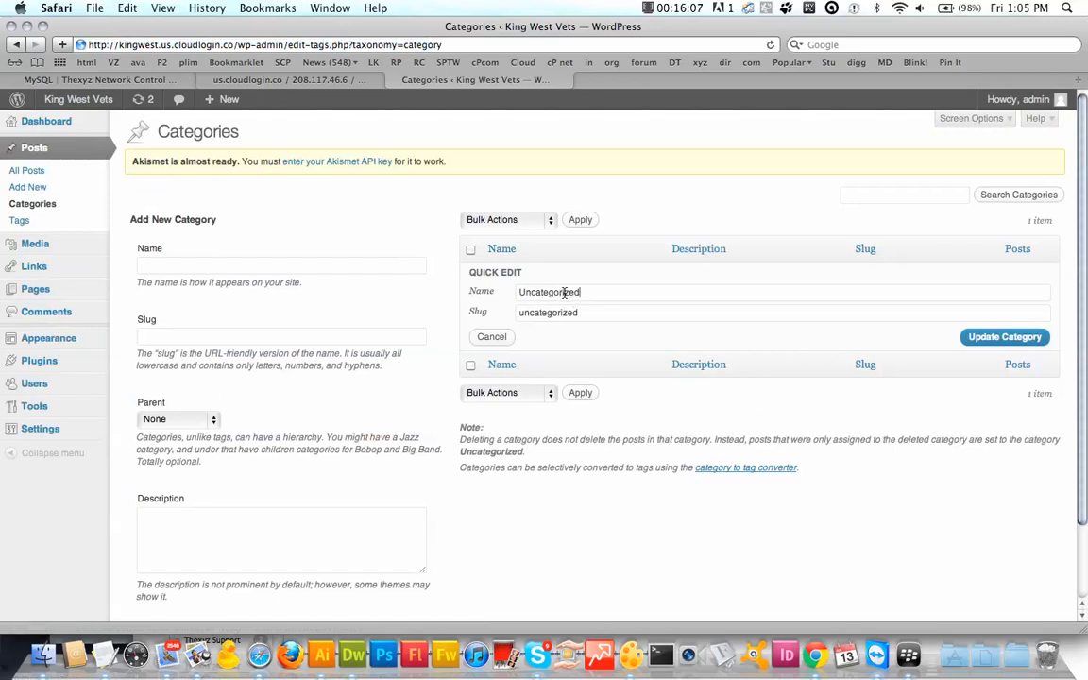
double_click(563, 292)
text(Latest-)
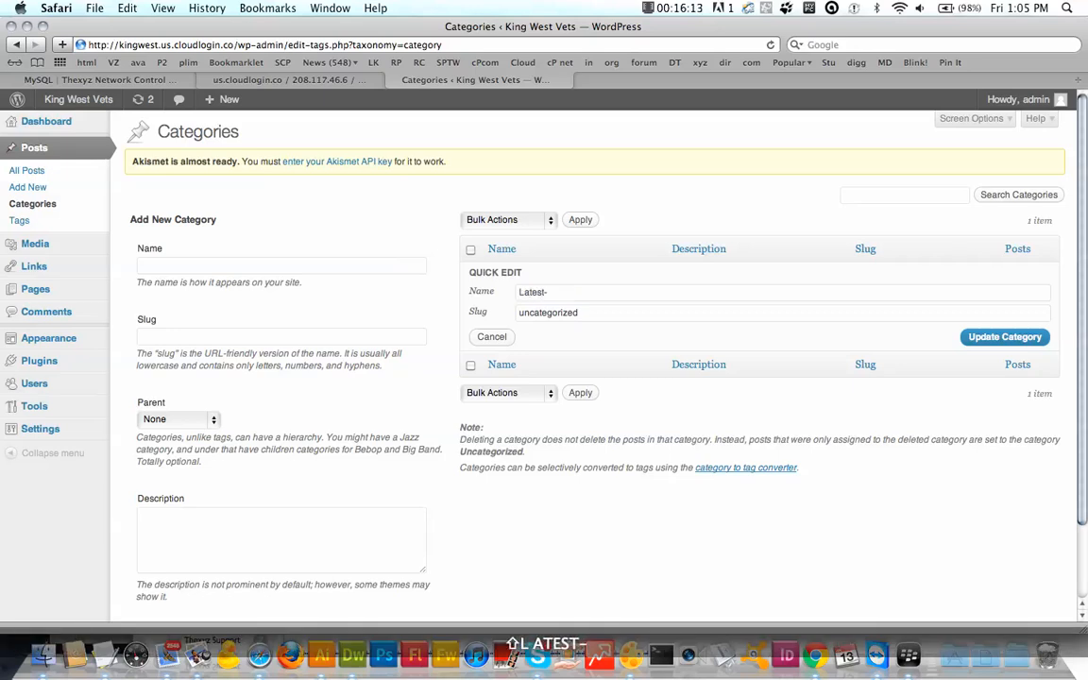
text(news)
key(Tab)
text(L)
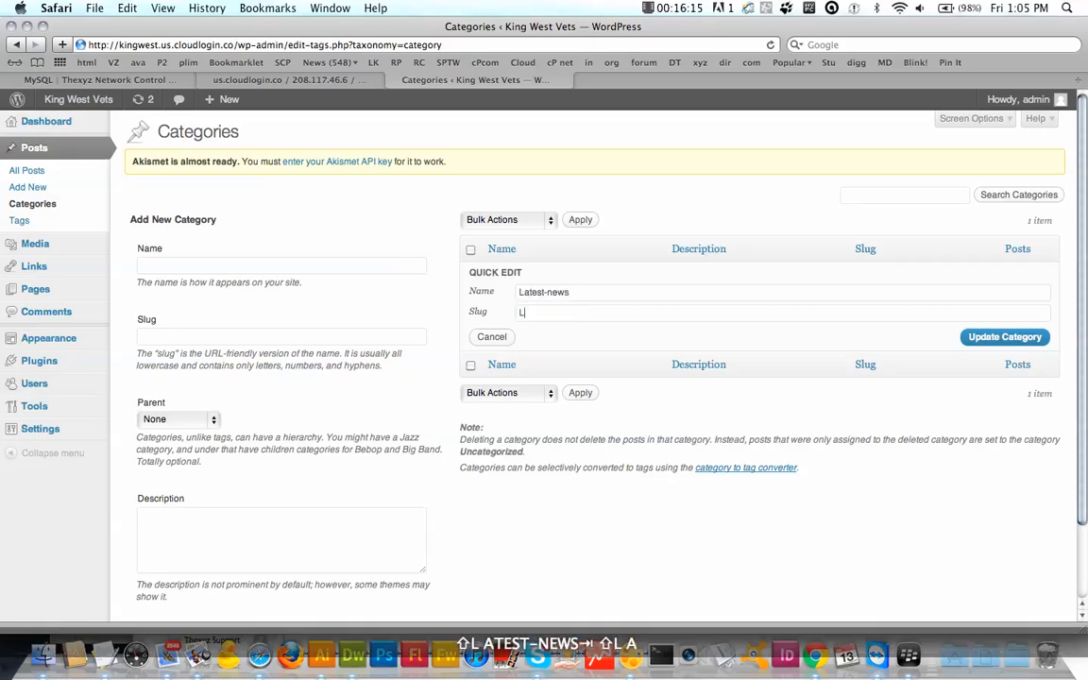
text(atest-news)
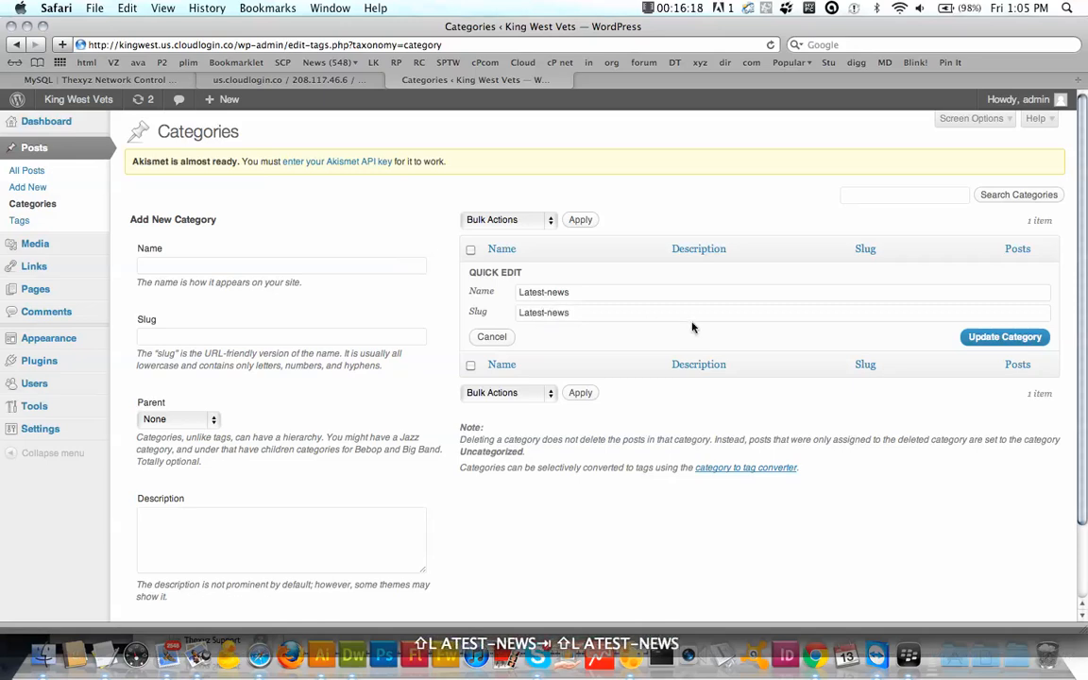
click(1007, 341)
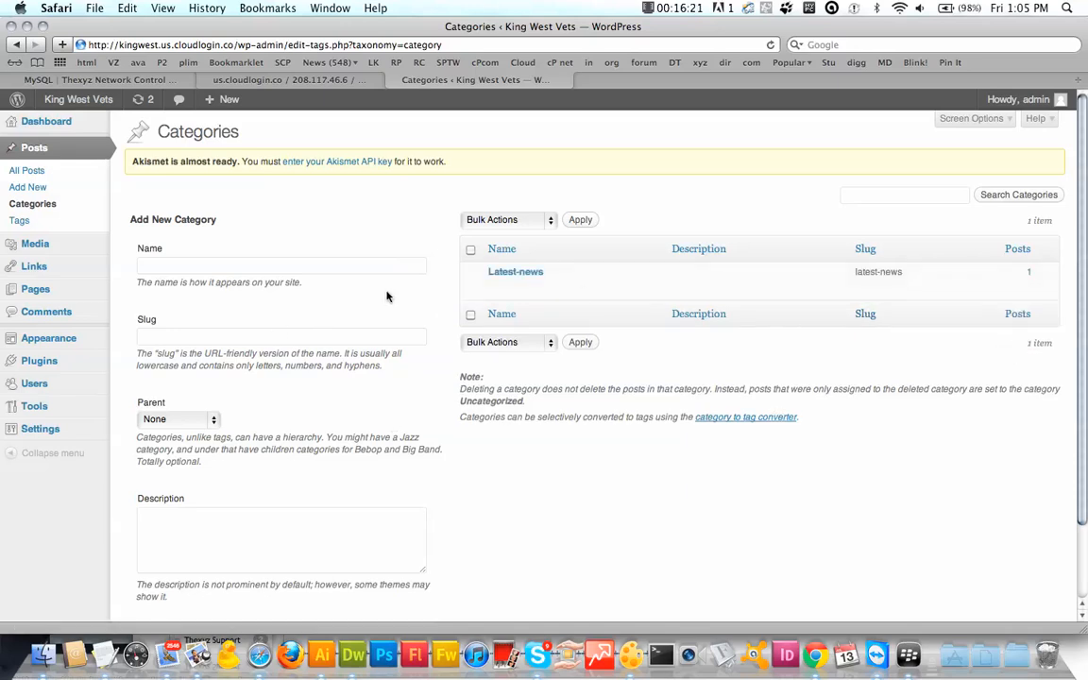
Step: Add a new category Photos with slug photos
click(330, 268)
text(Photos)
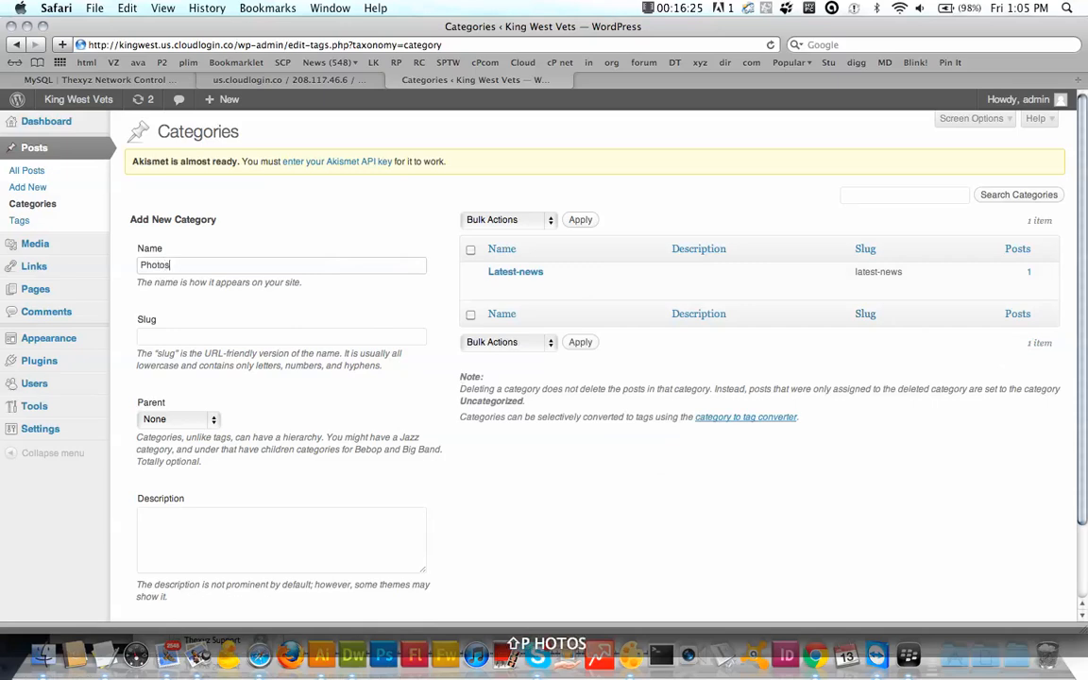
key(Tab)
text(p)
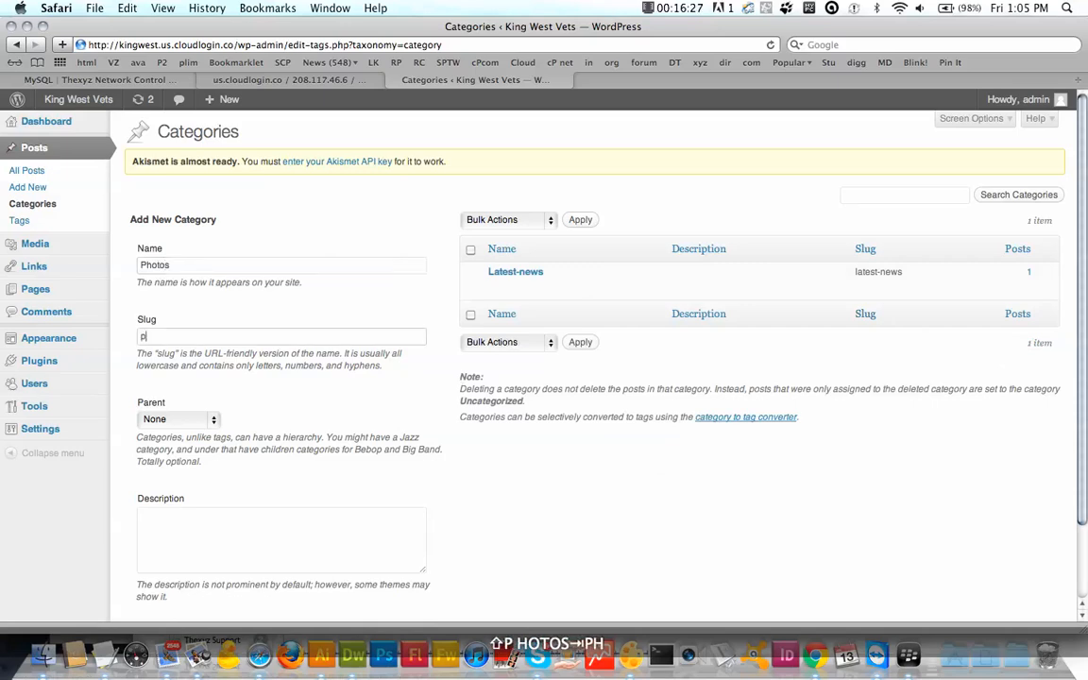
text(hotos)
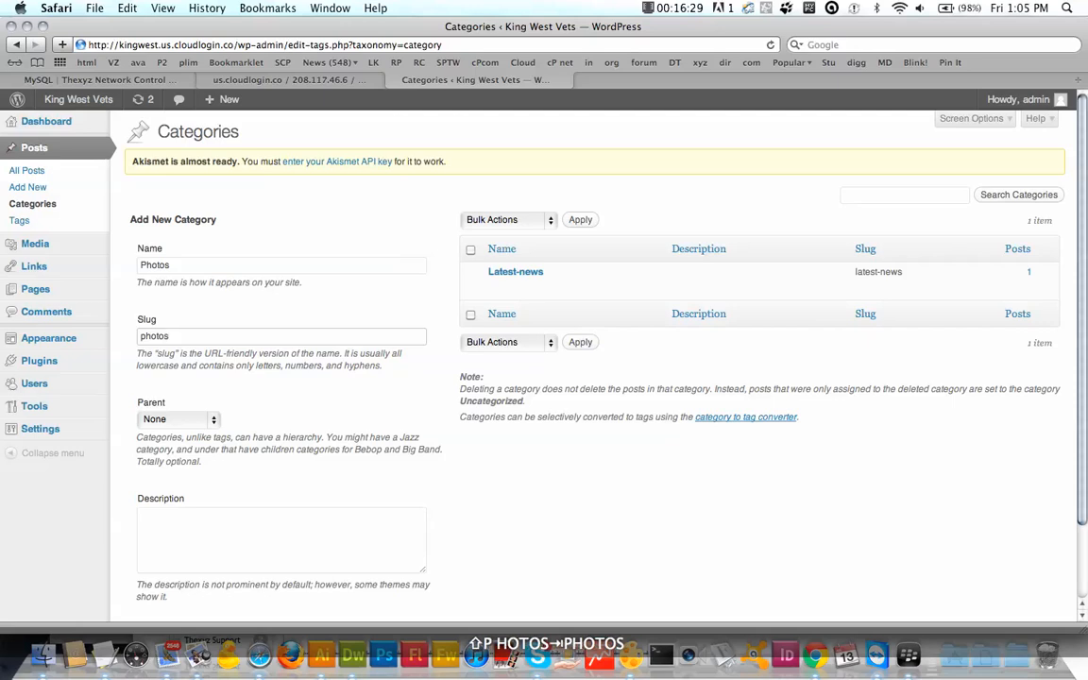
scroll(274, 495, down, 2)
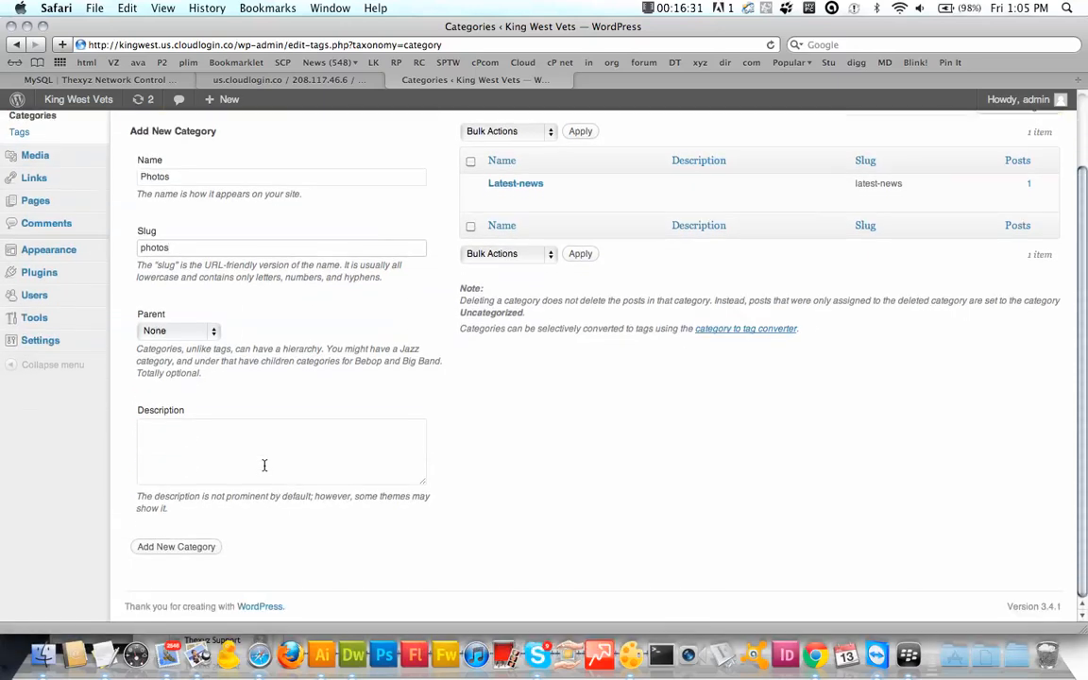
click(265, 464)
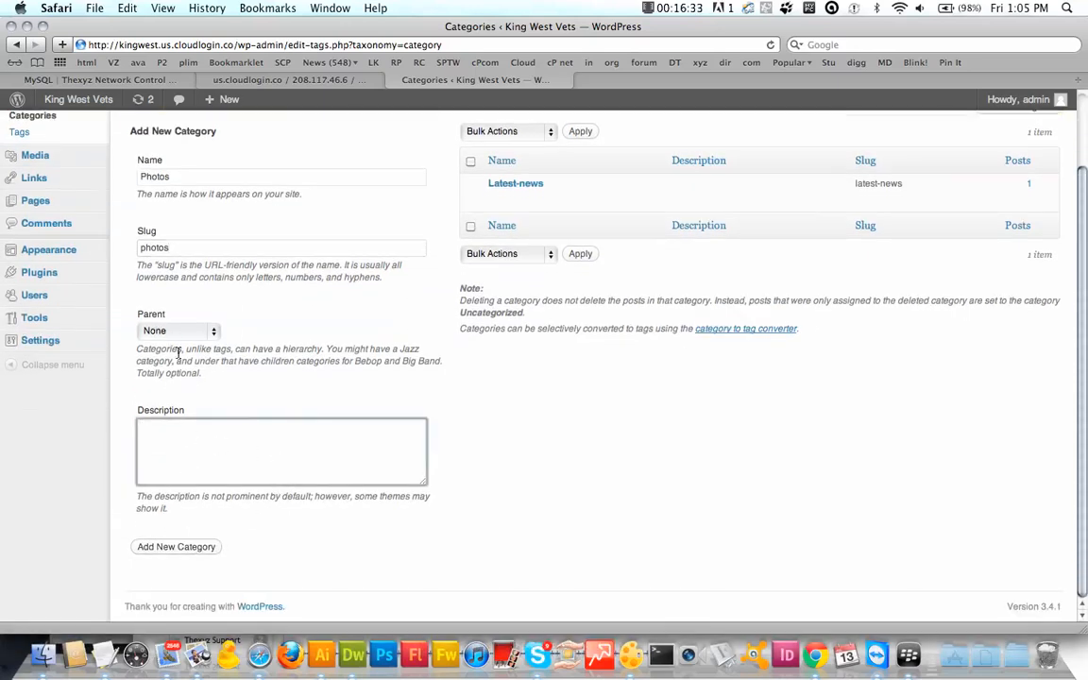
click(185, 550)
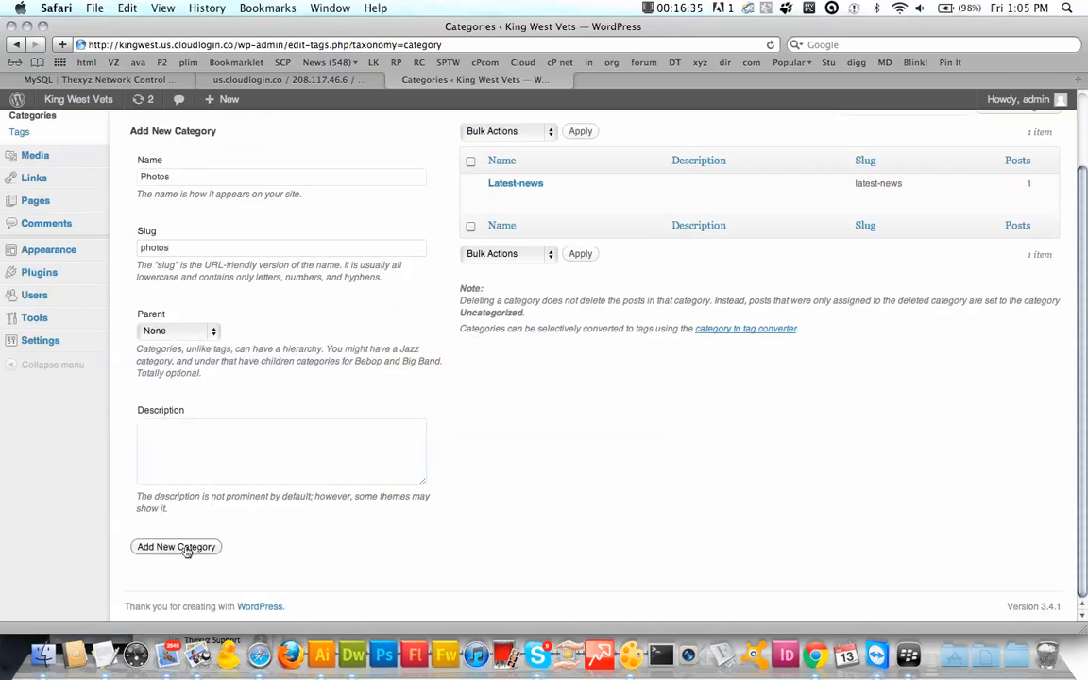
Step: Add a new category Videos with slug videos
click(214, 175)
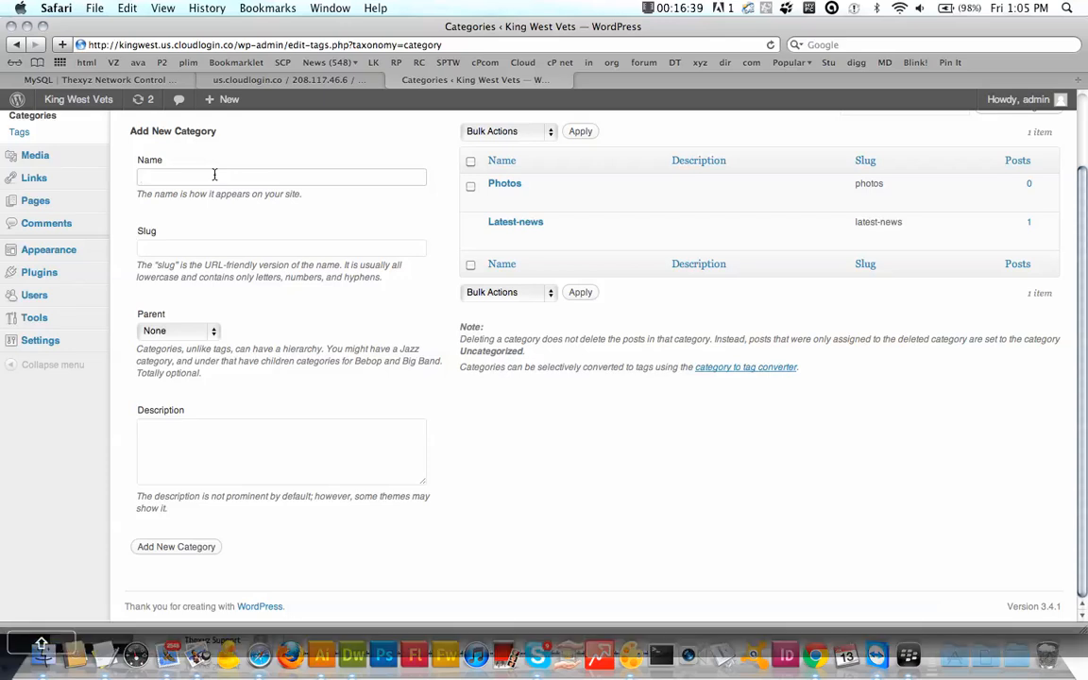
text(Videos)
key(Tab)
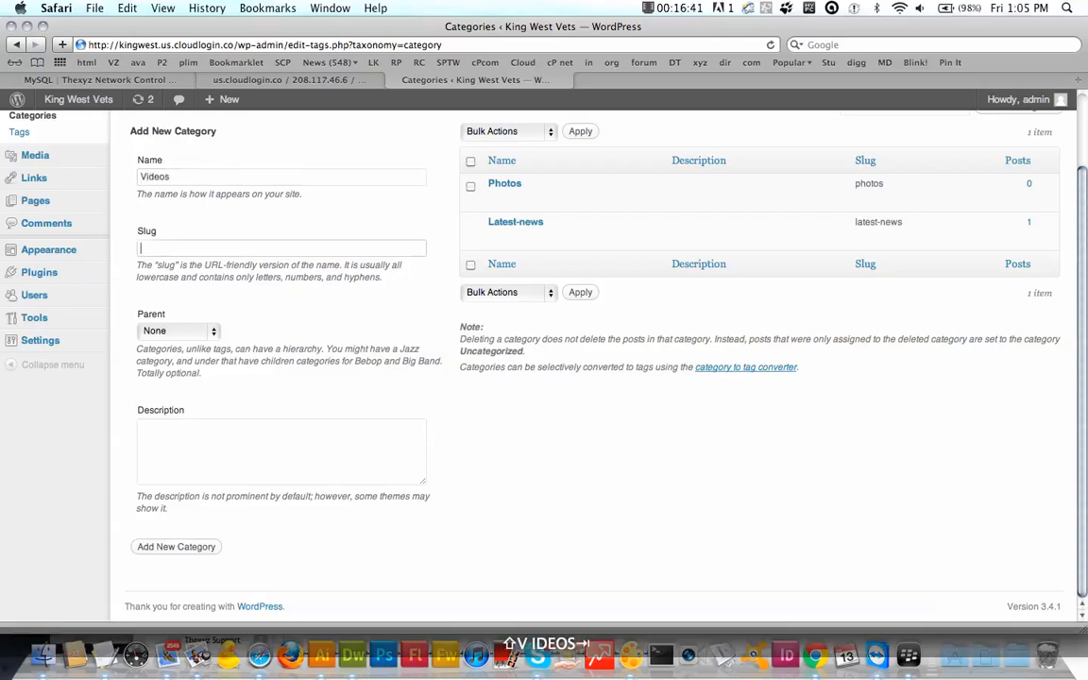
text(videos)
key(Tab)
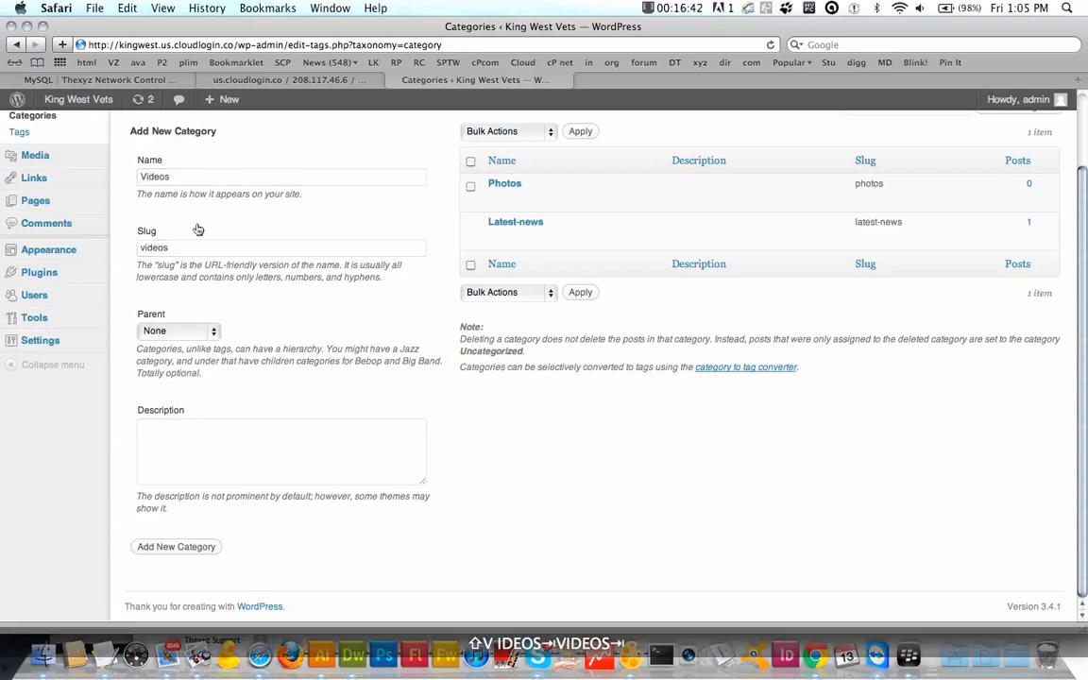
click(174, 546)
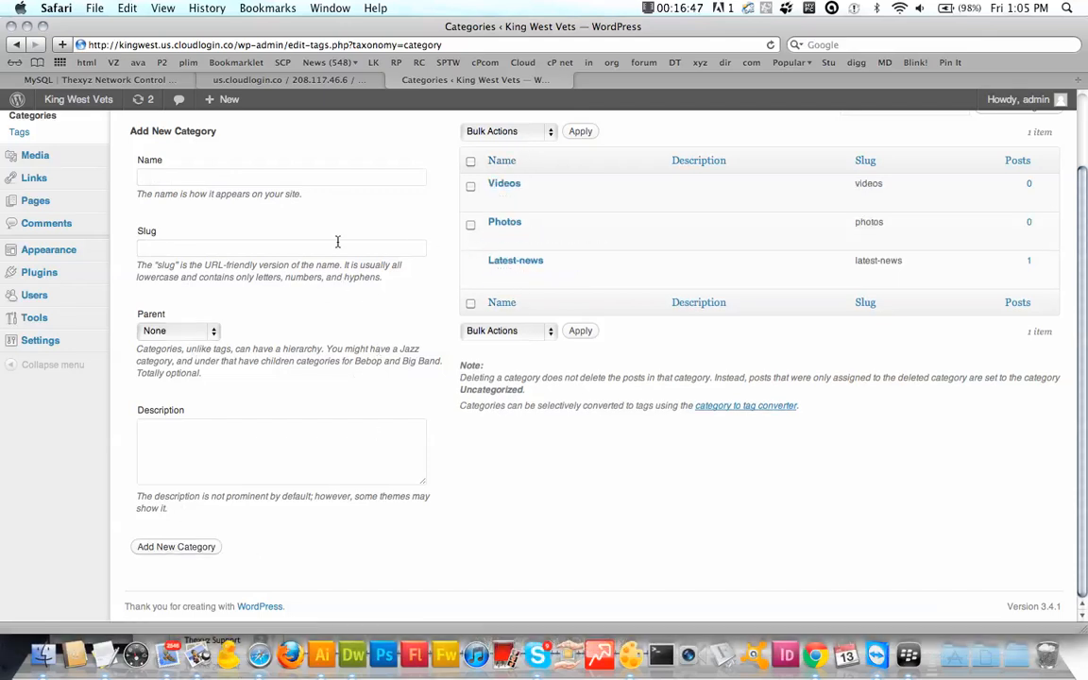
scroll(188, 378, up, 3)
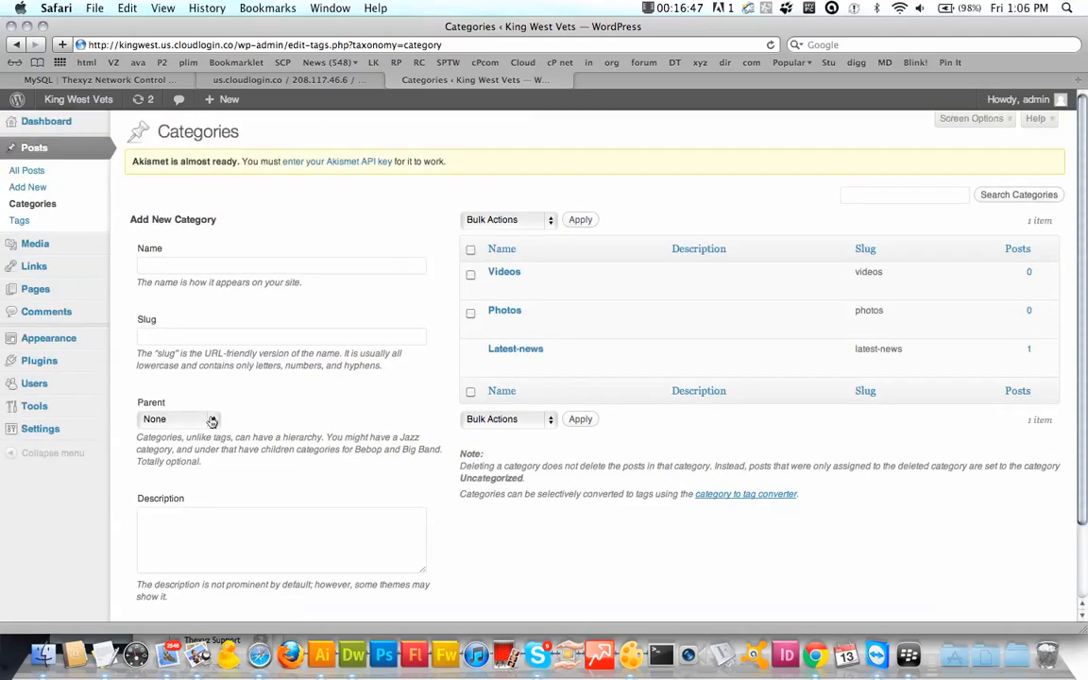
Step: Write a new post titled New design: 'We are working a new design for a our website. Stay tuned.'
click(41, 193)
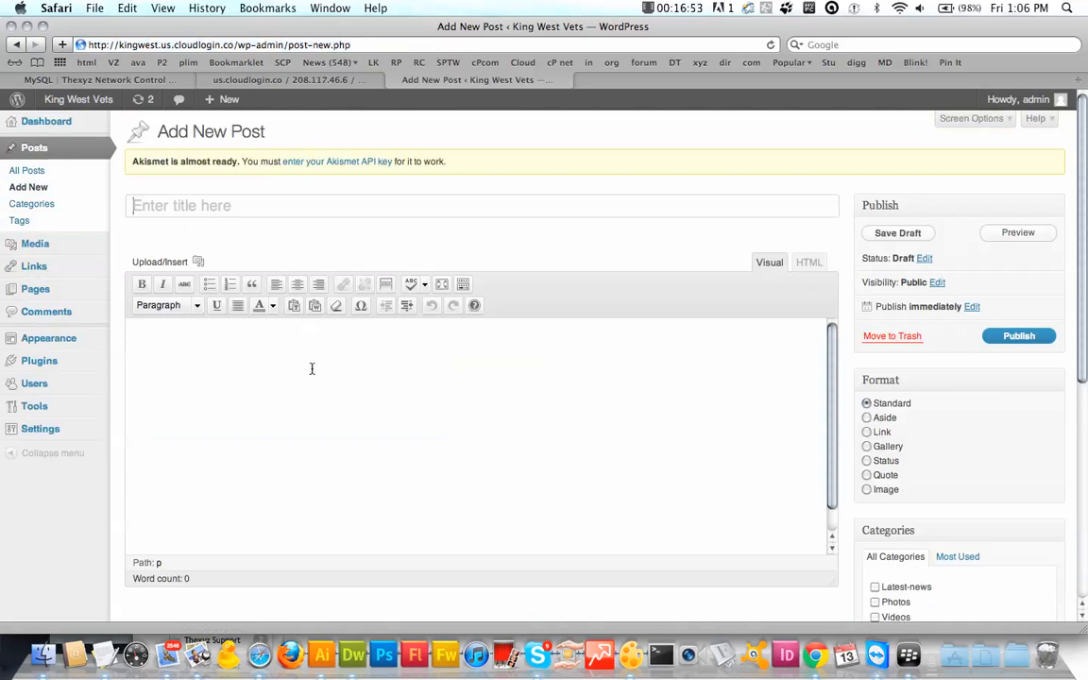
click(259, 207)
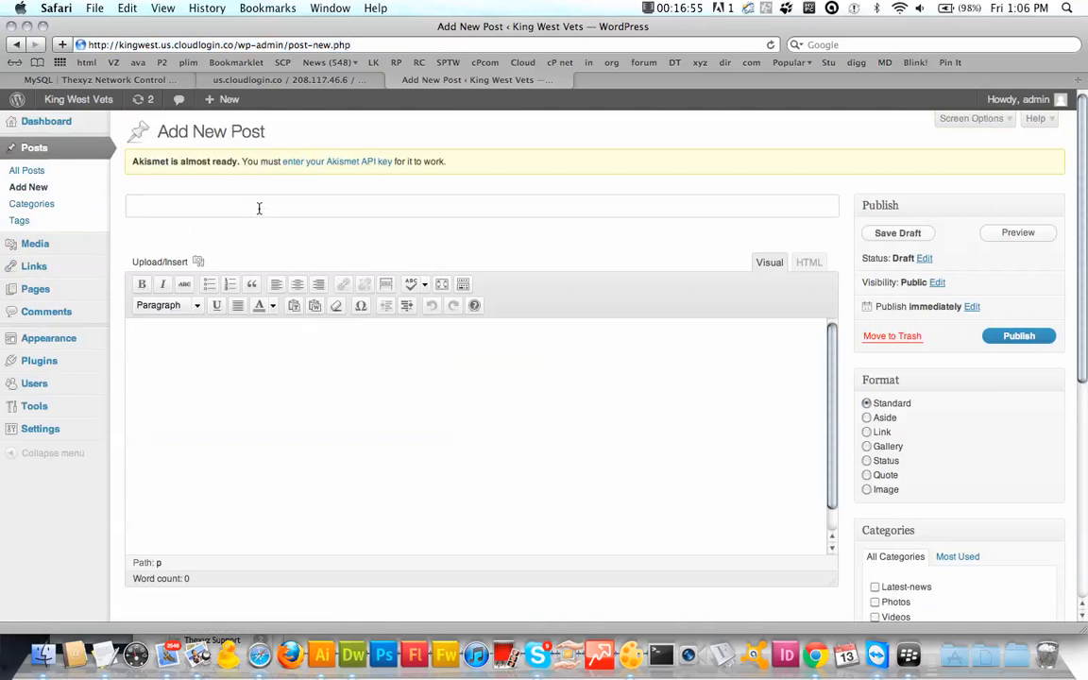
text(New design)
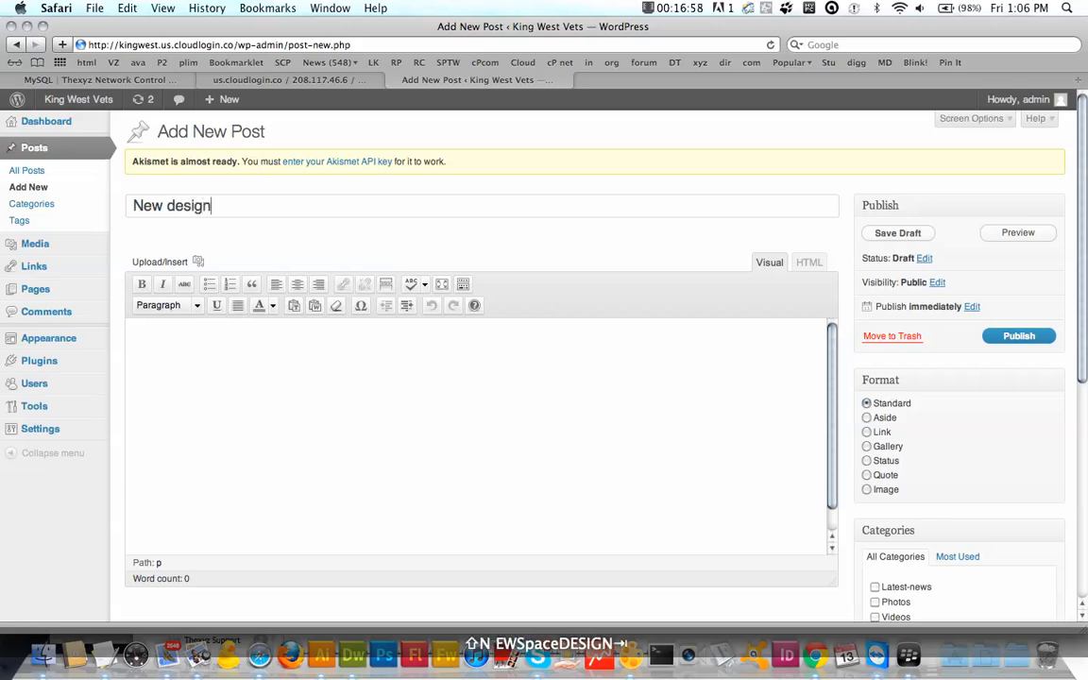
key(Tab)
text(We )
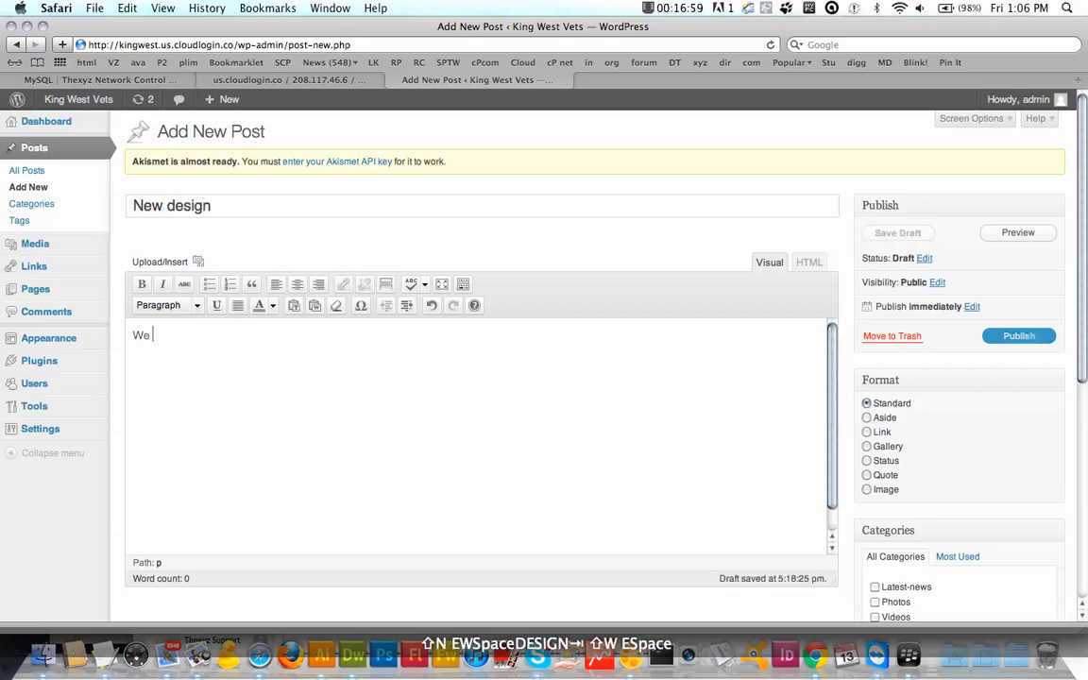
text(are working a )
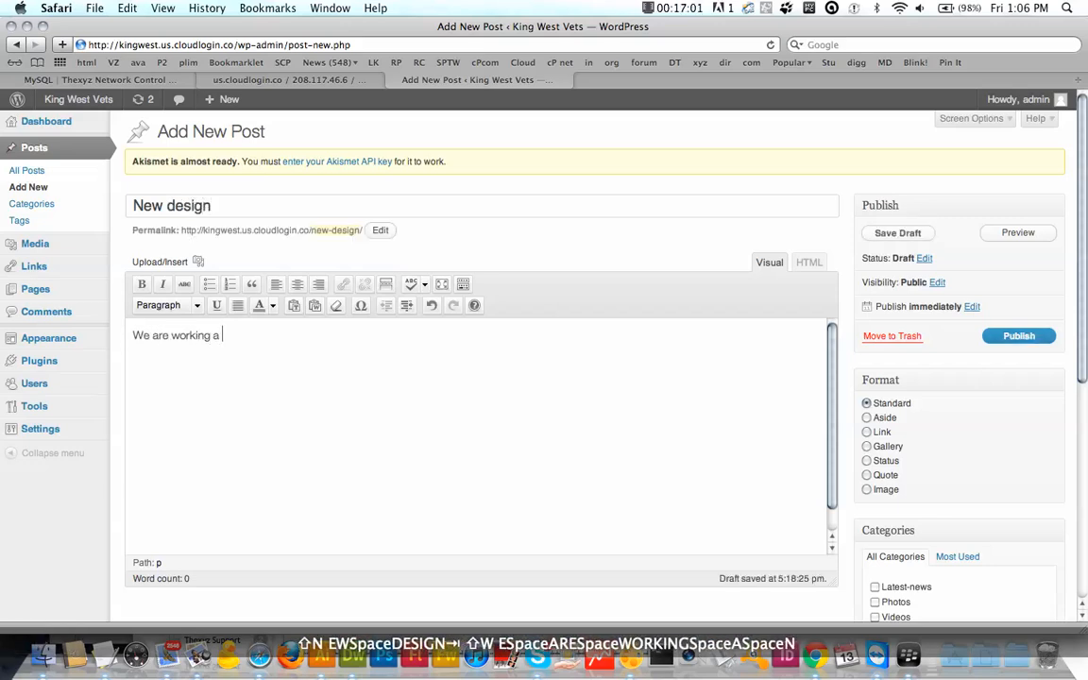
text(new design )
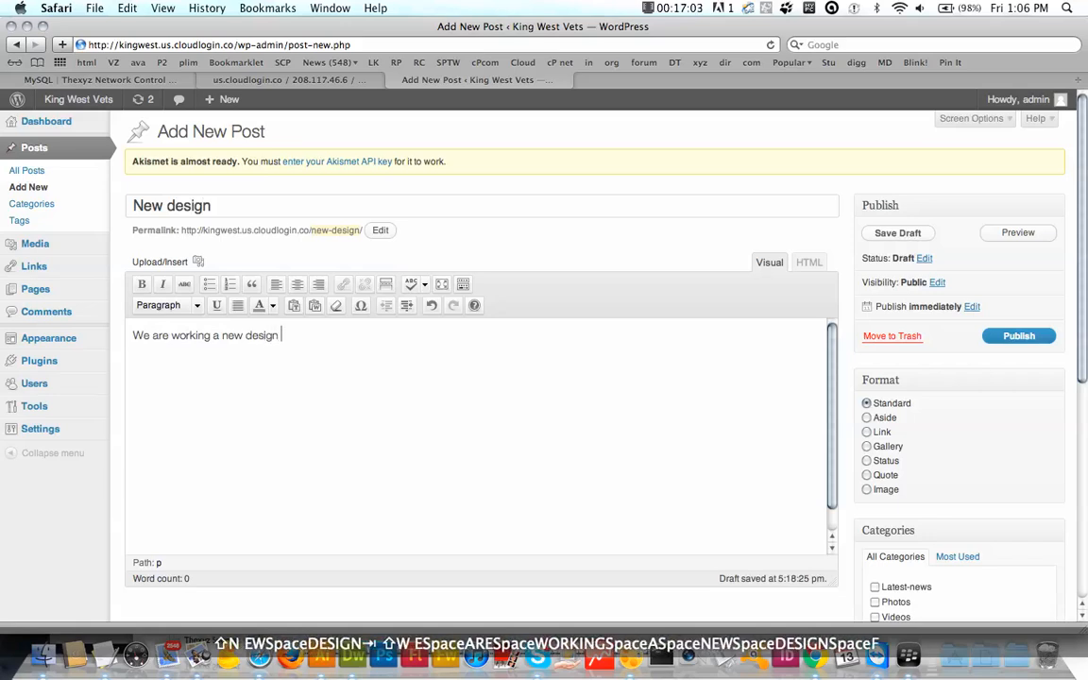
text(for a our website)
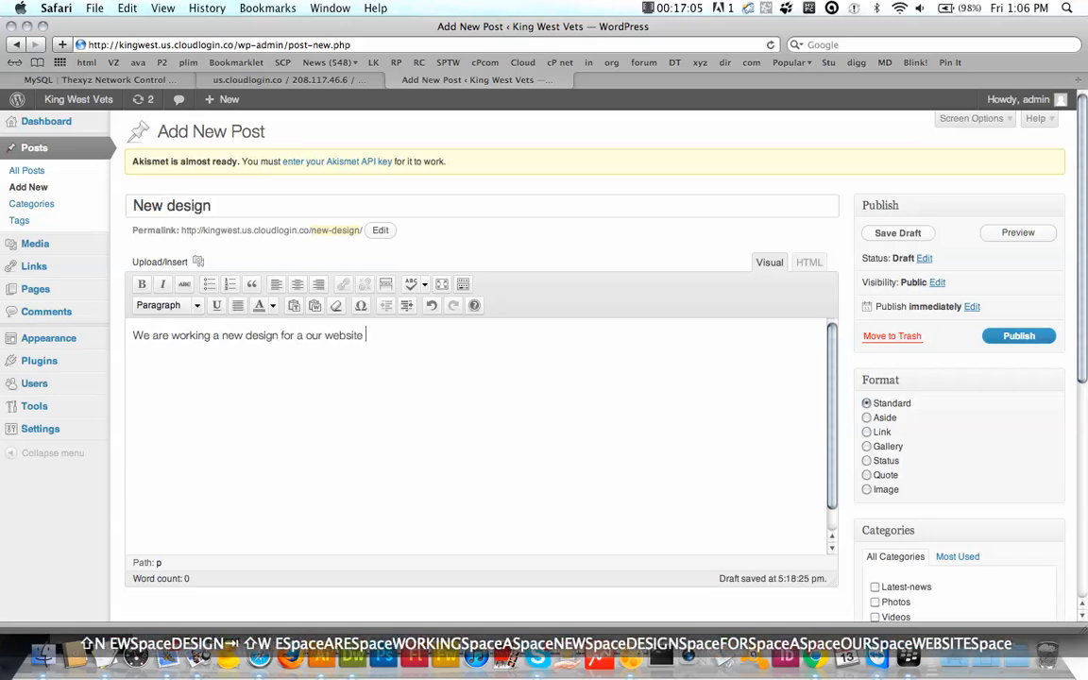
key(BackSpace)
text(. Sta)
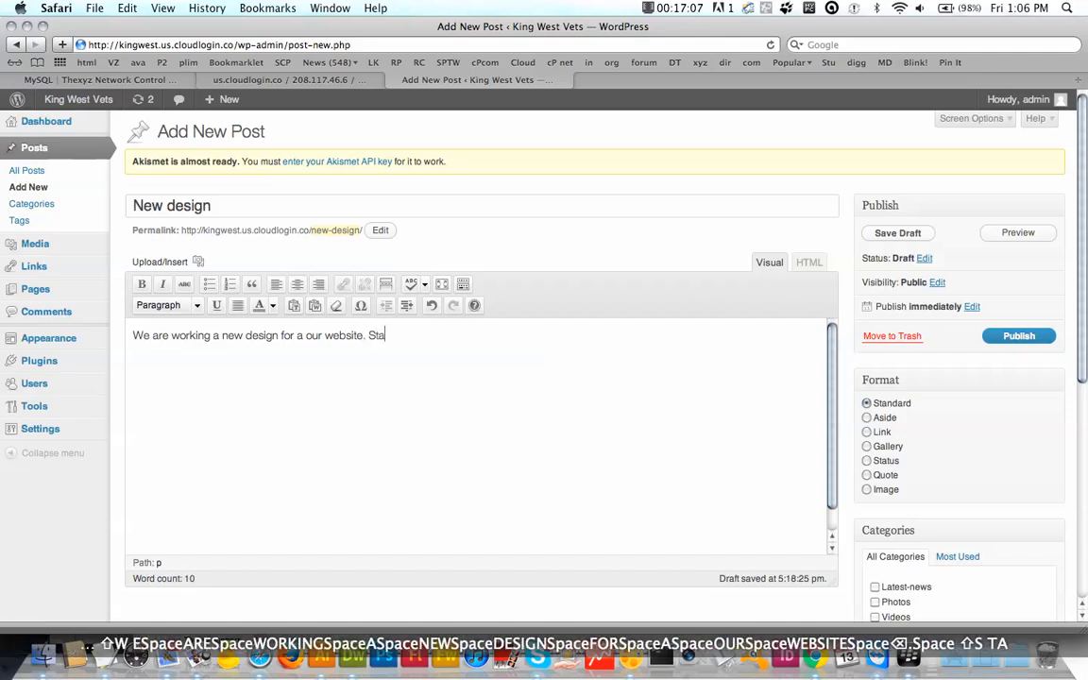
text(y tunes)
key(BackSpace)
text(d)
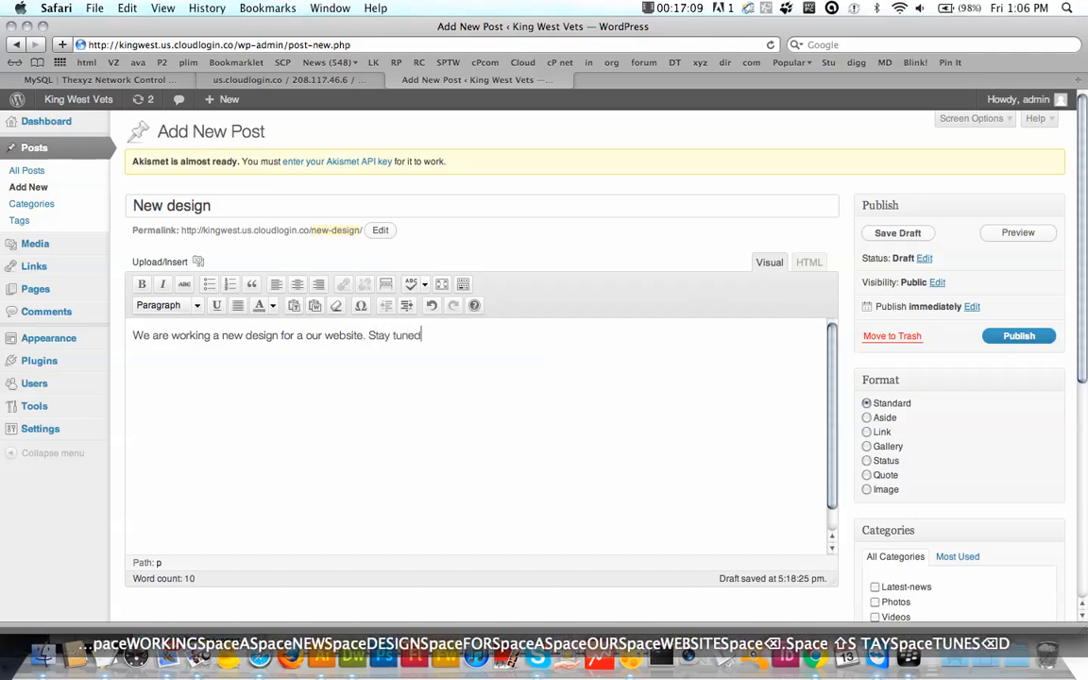
text(.)
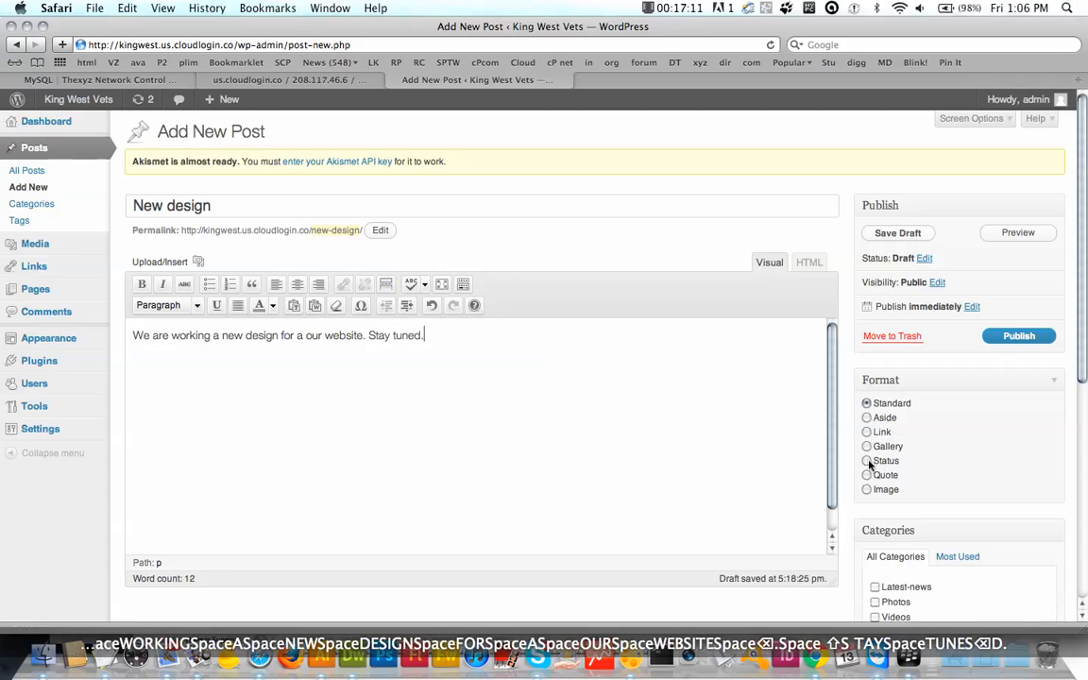
Step: File the New design post under Latest-news and publish it
scroll(742, 433, down, 3)
scroll(742, 432, up, 3)
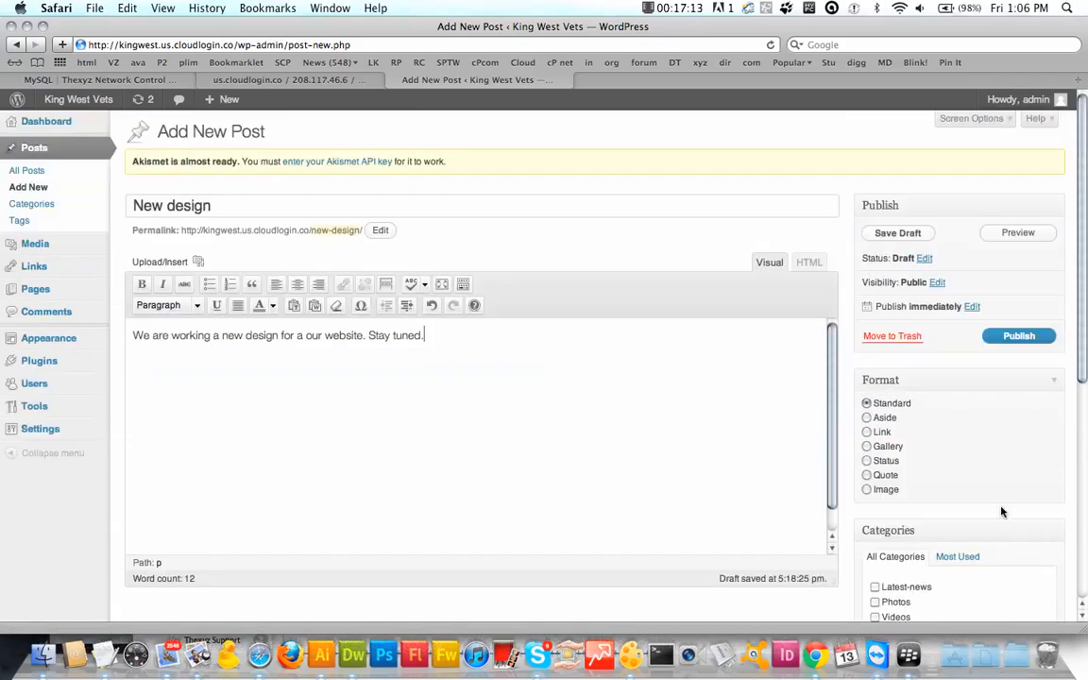
scroll(814, 460, down, 5)
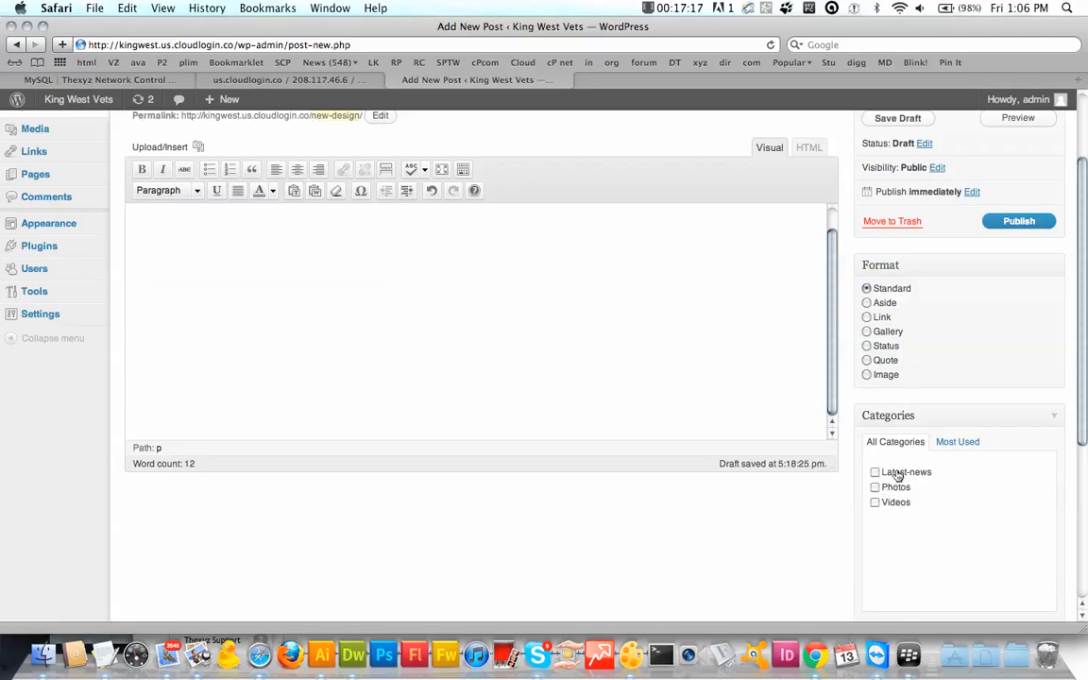
scroll(964, 512, down, 5)
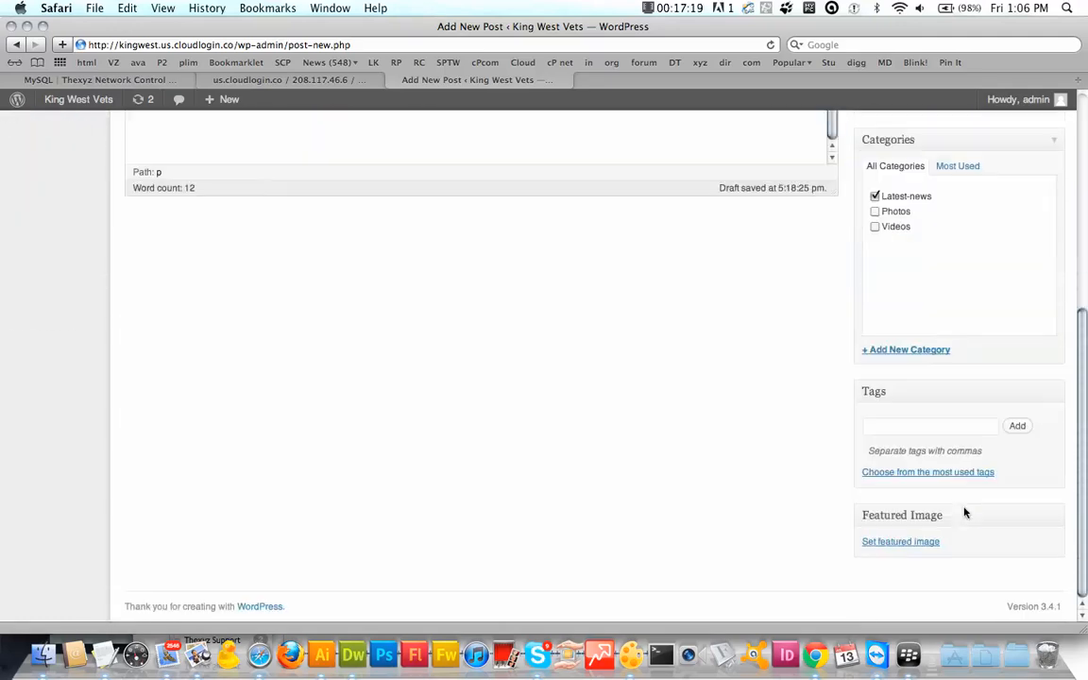
scroll(964, 511, up, 7)
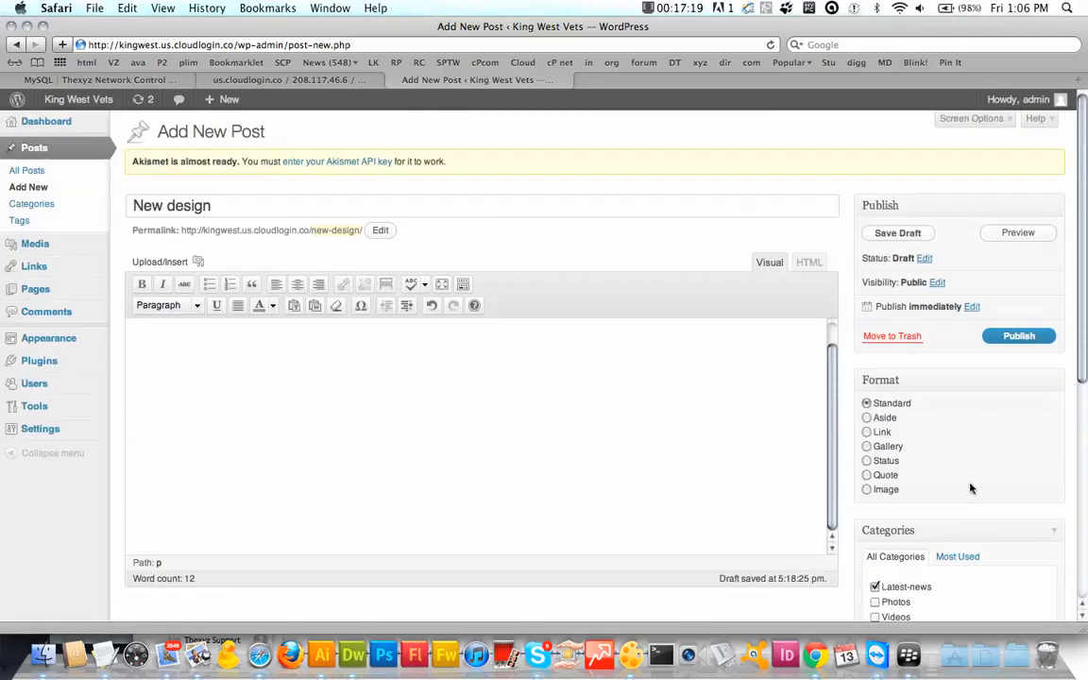
click(1017, 338)
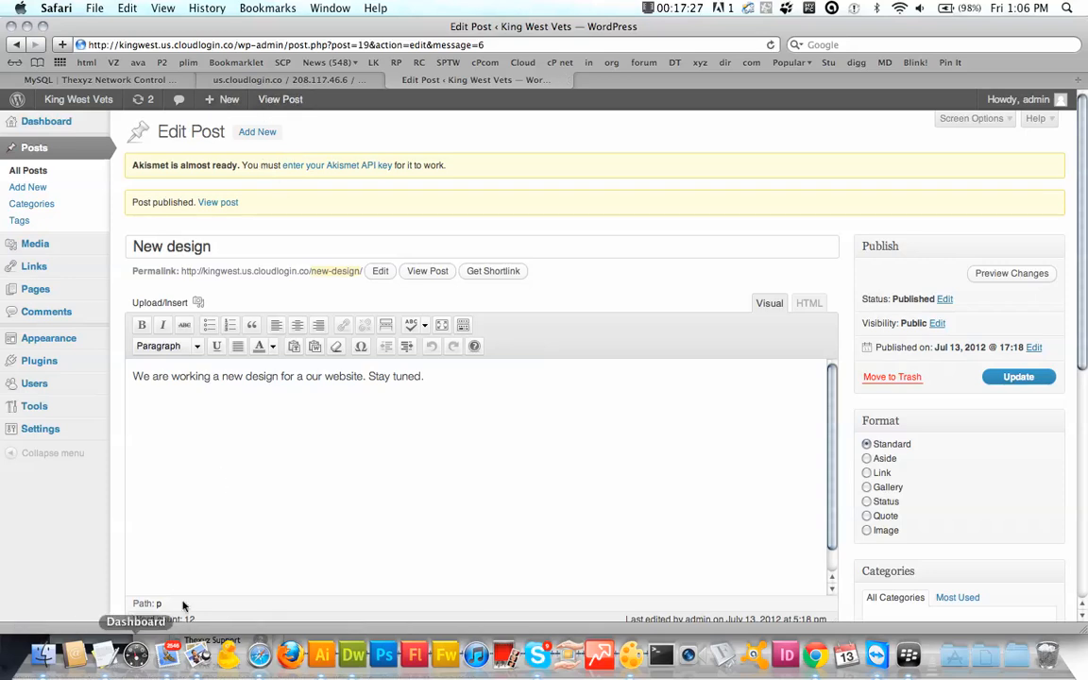
Step: Go to the live front page, then browse the Blog page
click(78, 109)
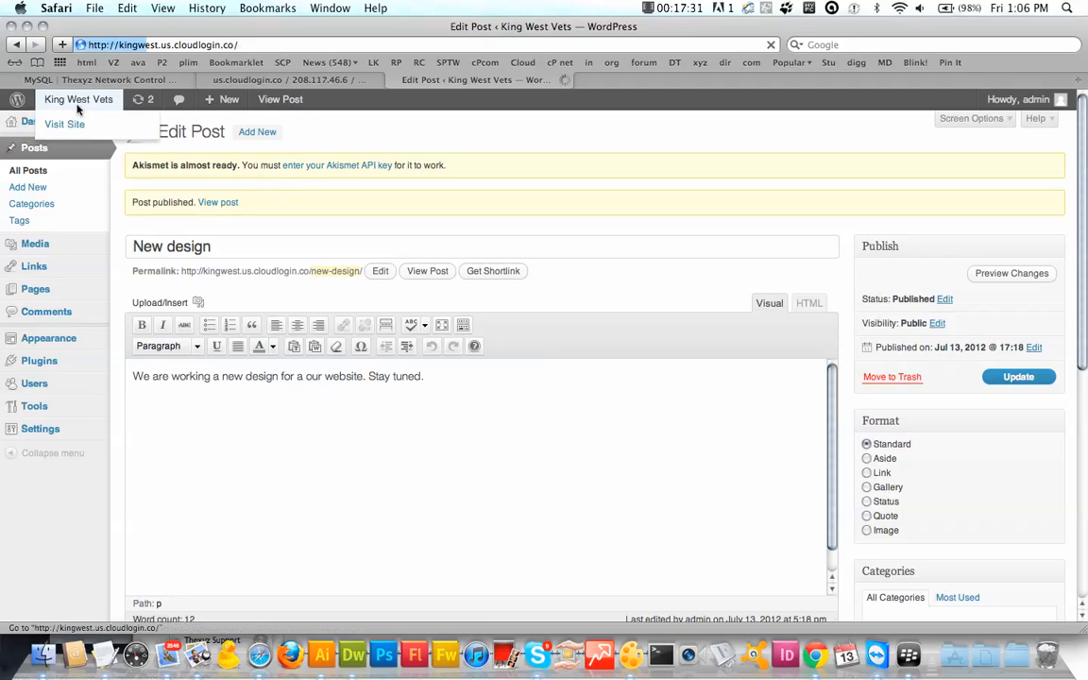
scroll(301, 364, down, 5)
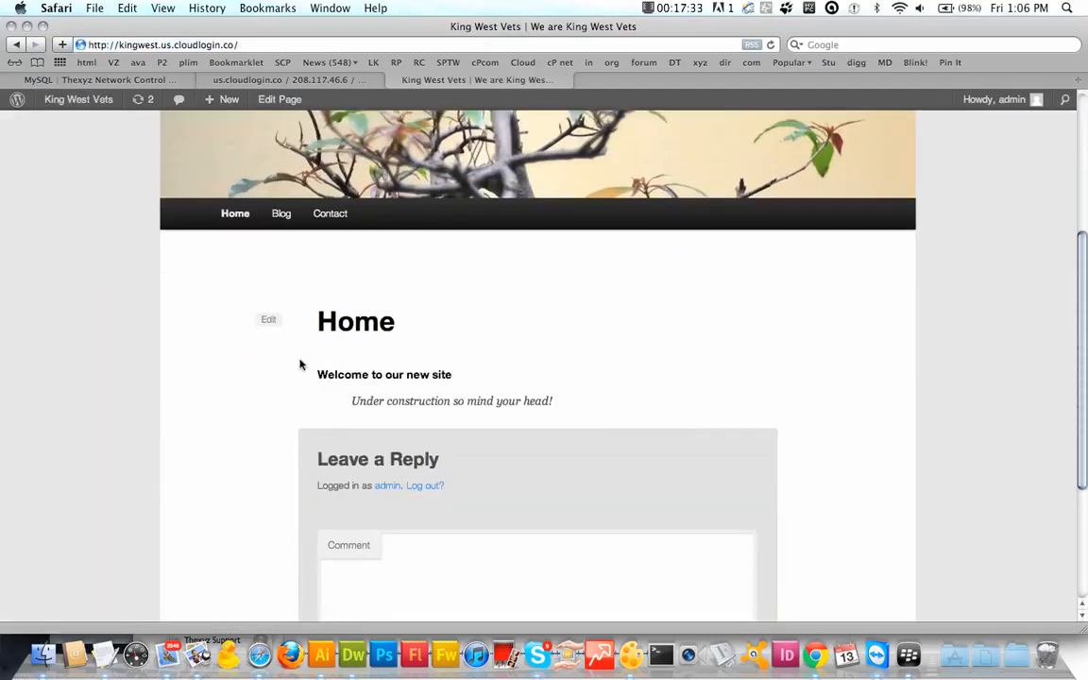
click(279, 217)
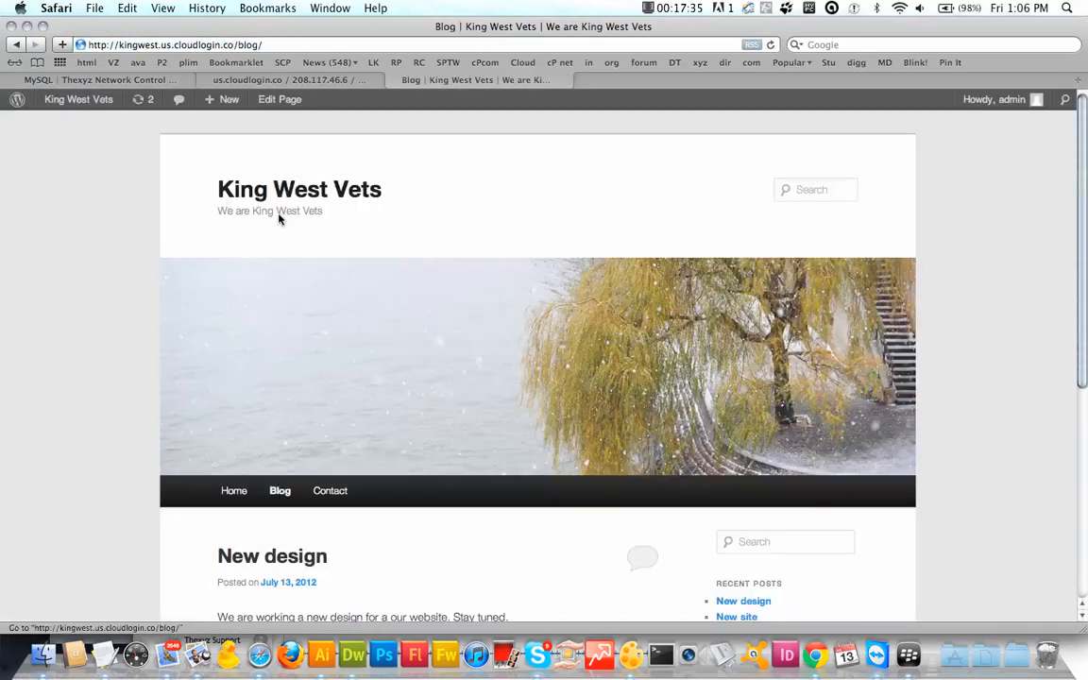
scroll(279, 218, down, 5)
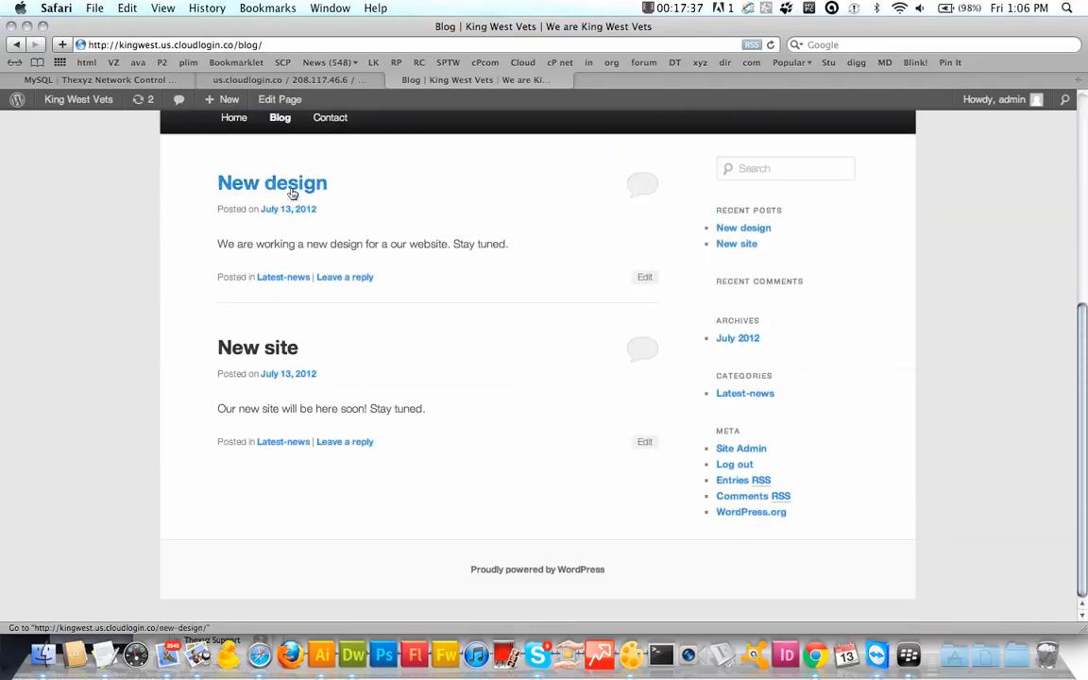
scroll(302, 356, up, 3)
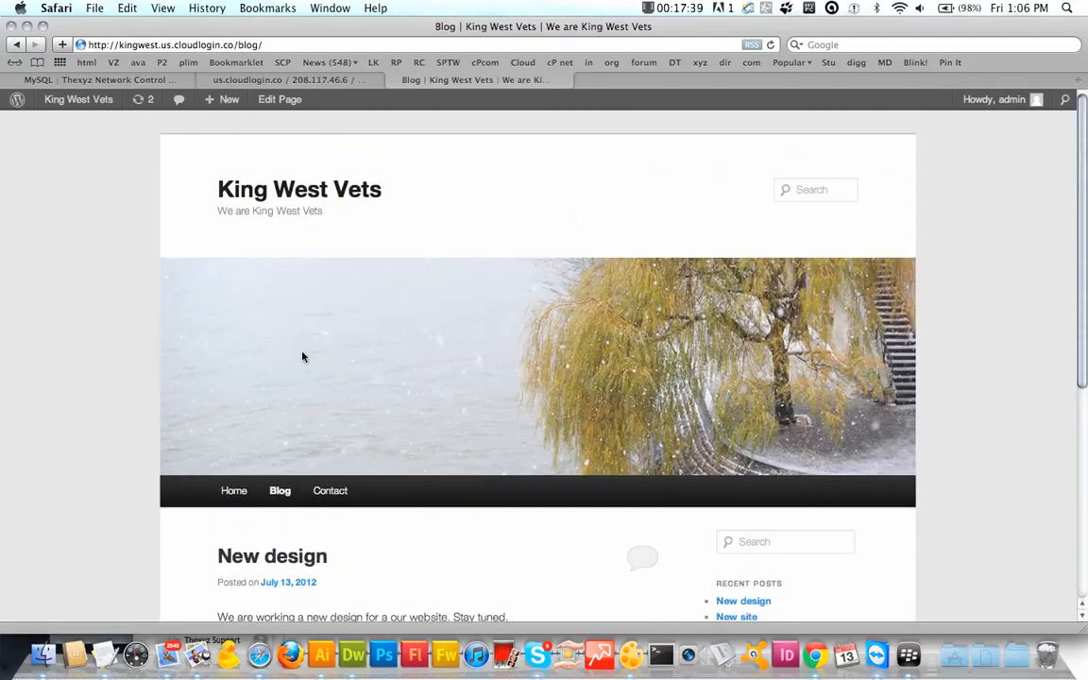
scroll(302, 356, down, 3)
scroll(287, 396, up, 2)
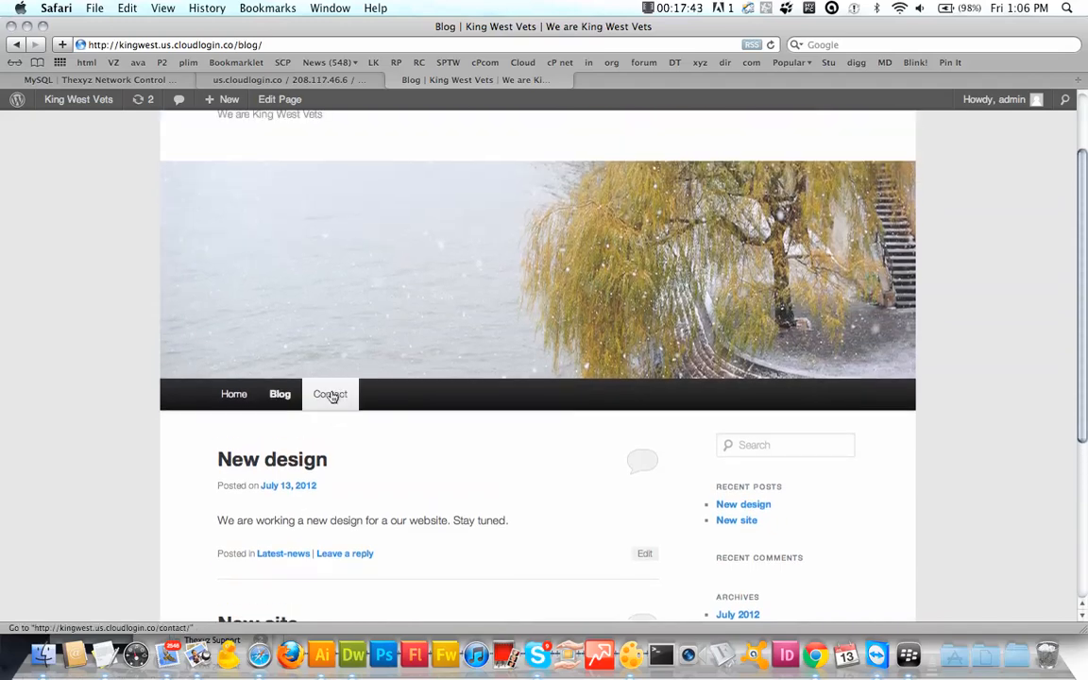
Step: Open the Contact page and scroll its 'Contact us today!' text and Leave a Reply form
click(330, 395)
scroll(319, 450, down, 5)
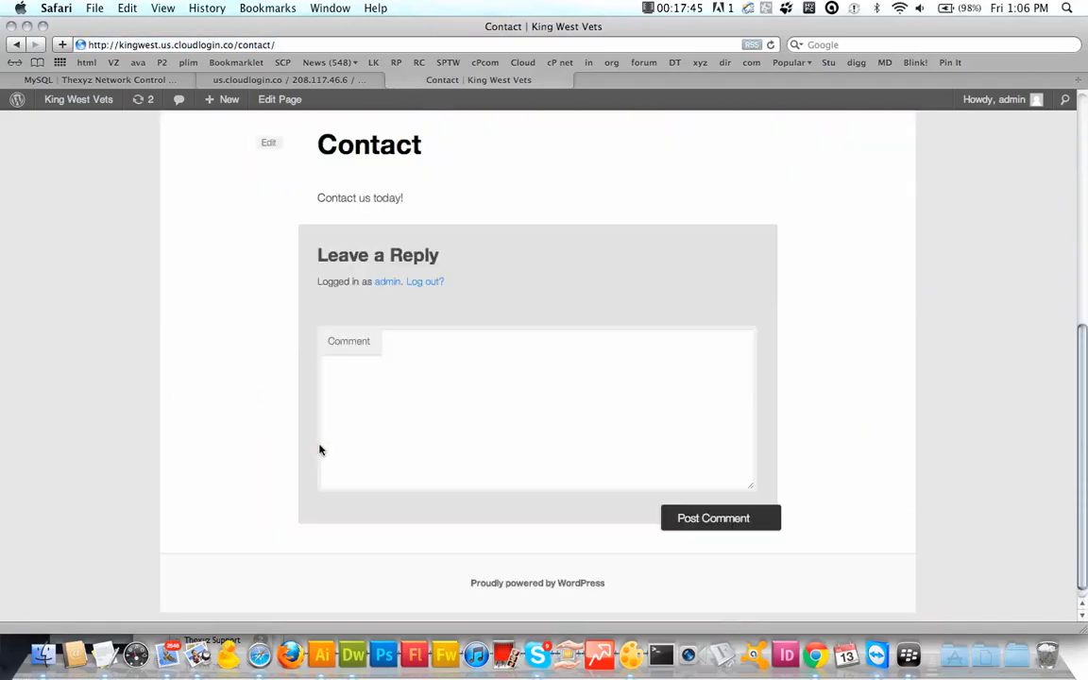
scroll(319, 450, up, 5)
scroll(320, 450, down, 3)
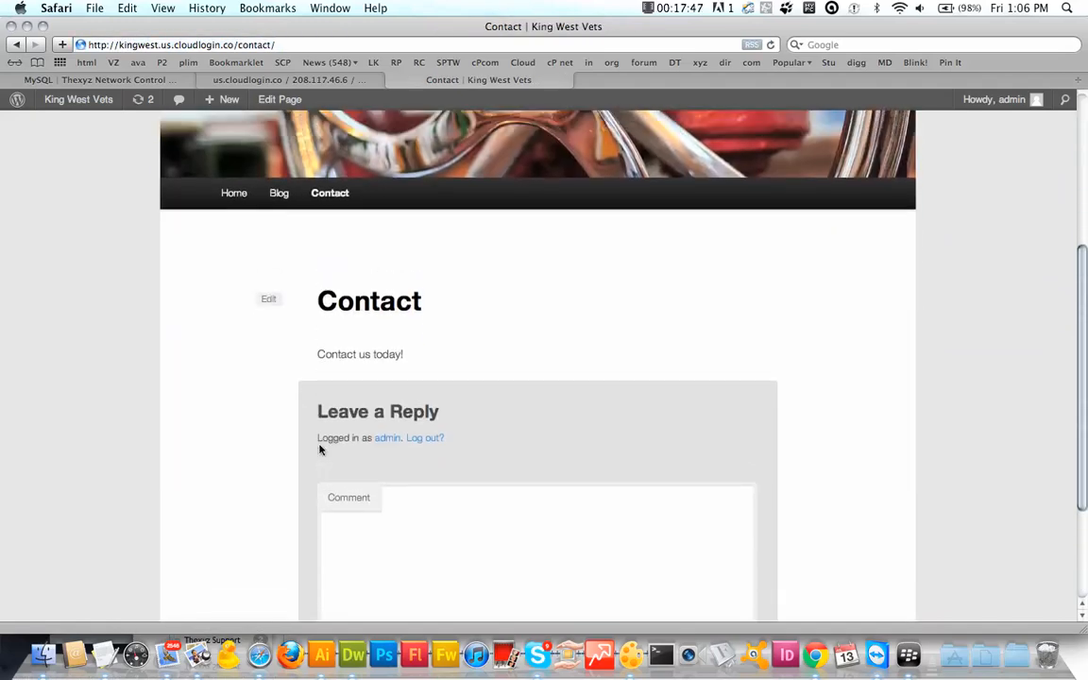
scroll(319, 451, down, 1)
scroll(318, 447, up, 4)
scroll(318, 447, down, 3)
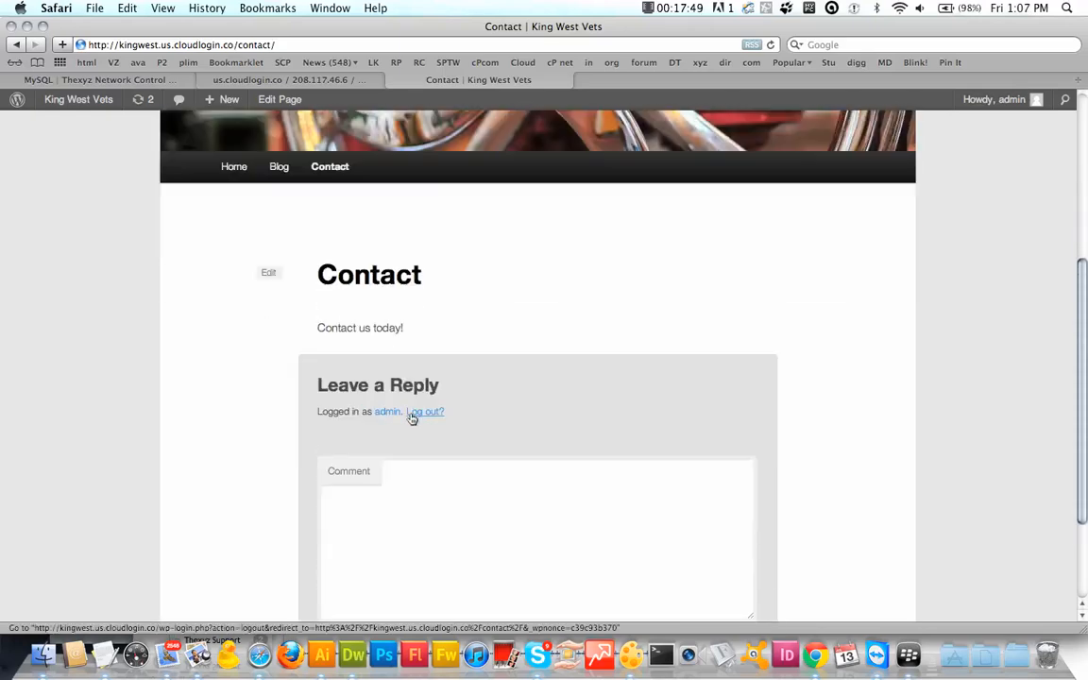
scroll(311, 387, down, 3)
scroll(312, 387, up, 2)
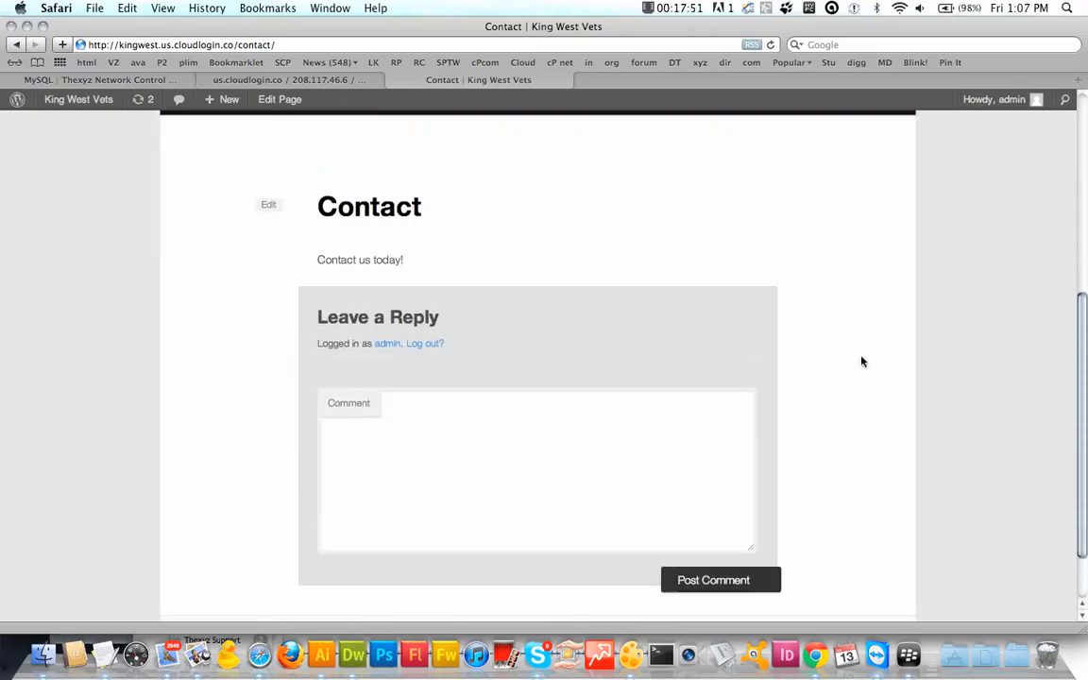
Step: Edit the Contact page, show the Discussion panel, untick Allow comments, and update
click(269, 208)
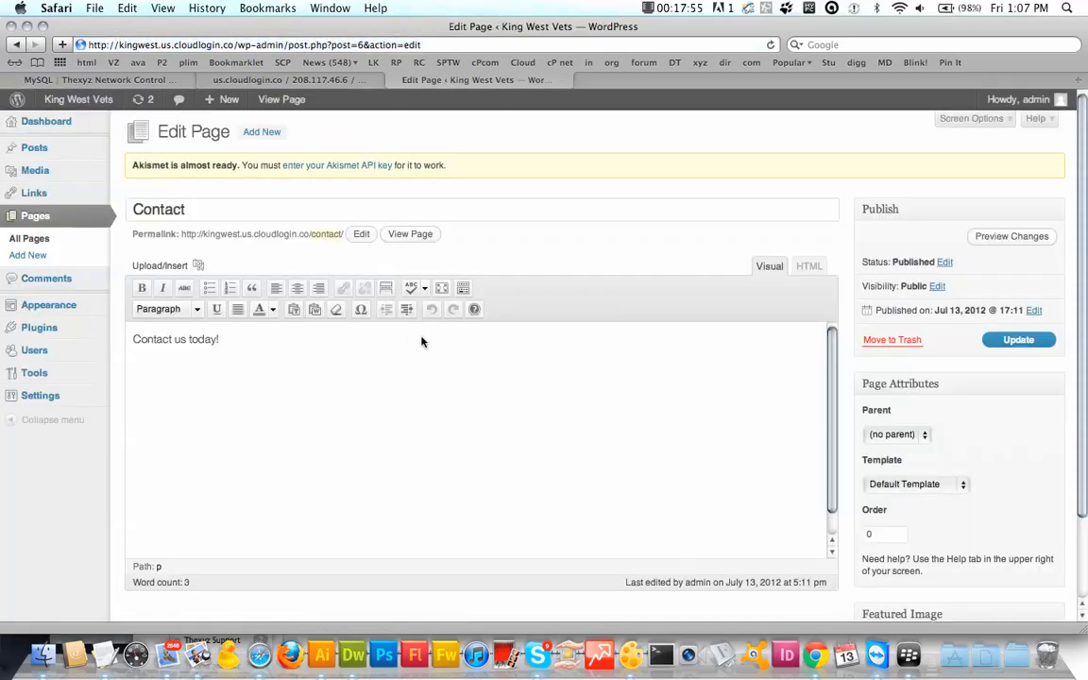
scroll(421, 340, down, 2)
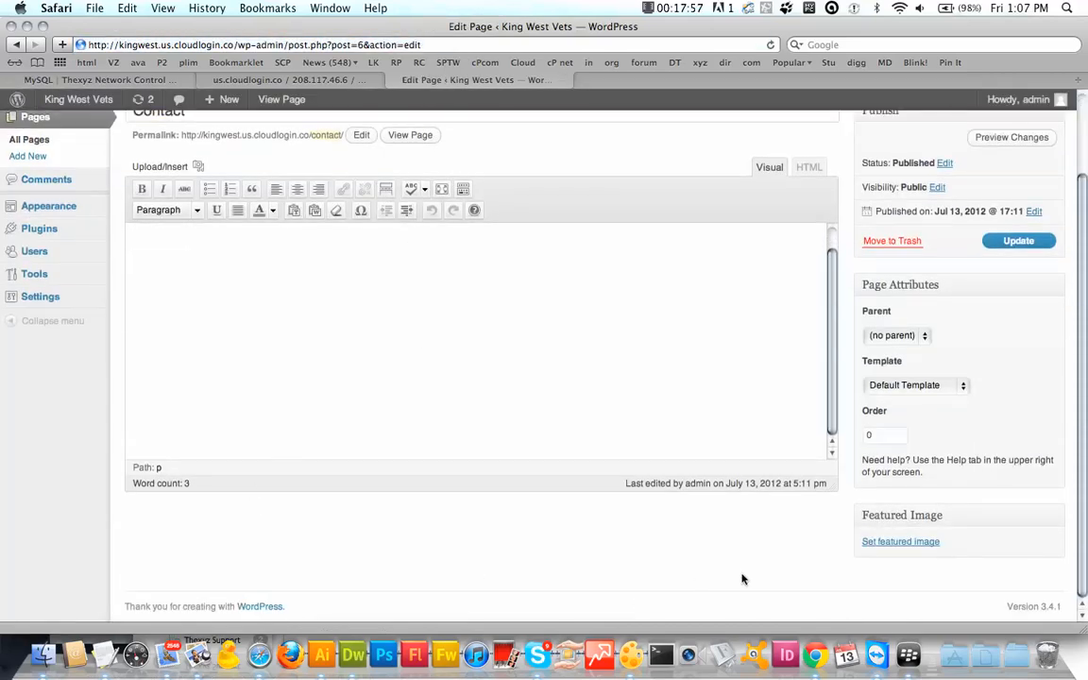
scroll(787, 575, up, 2)
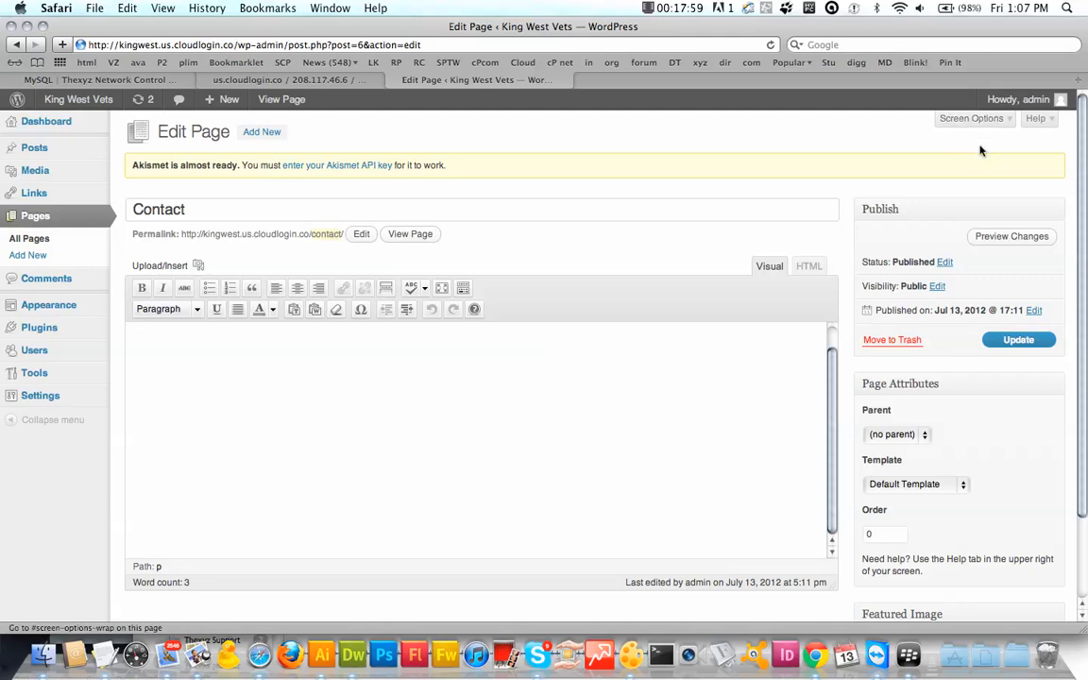
click(971, 119)
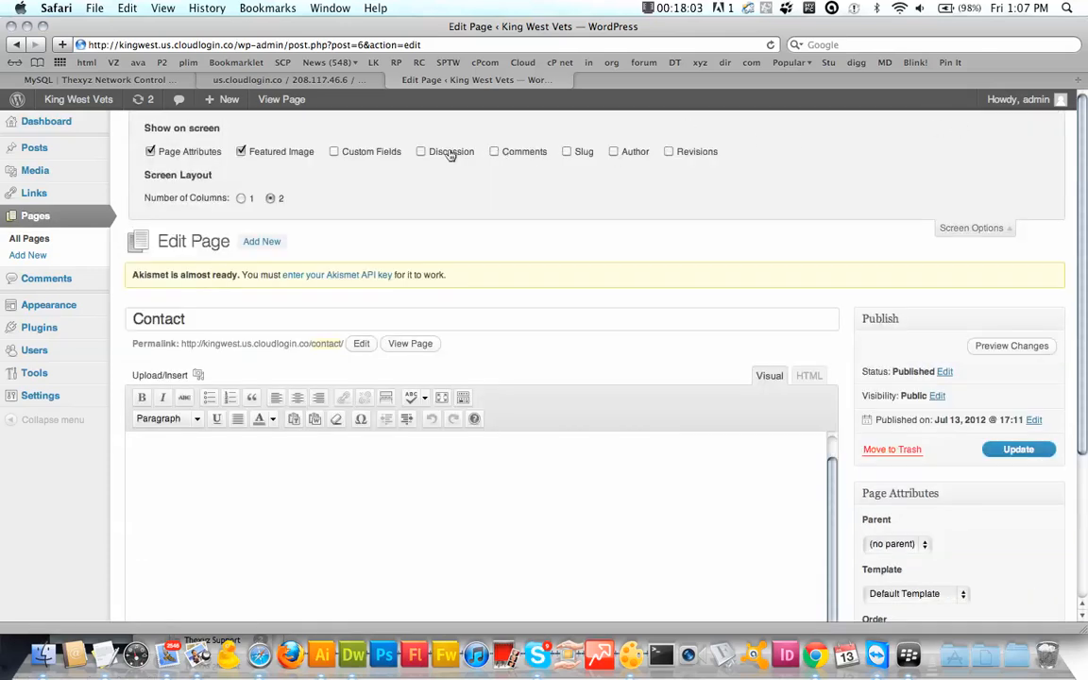
scroll(604, 233, down, 5)
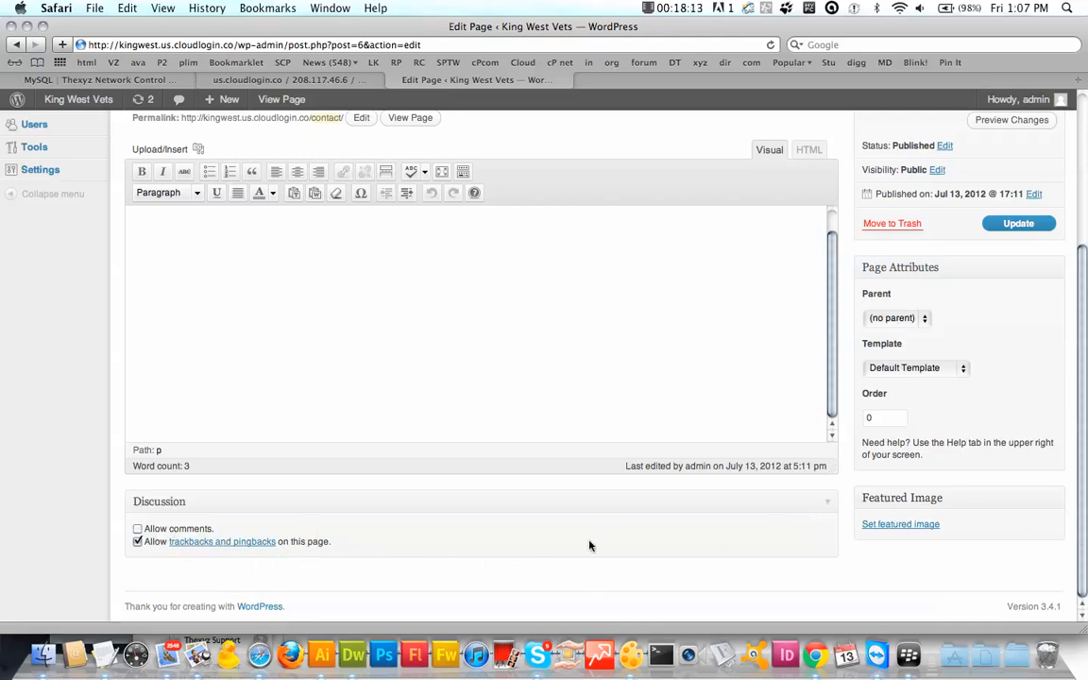
scroll(944, 472, up, 5)
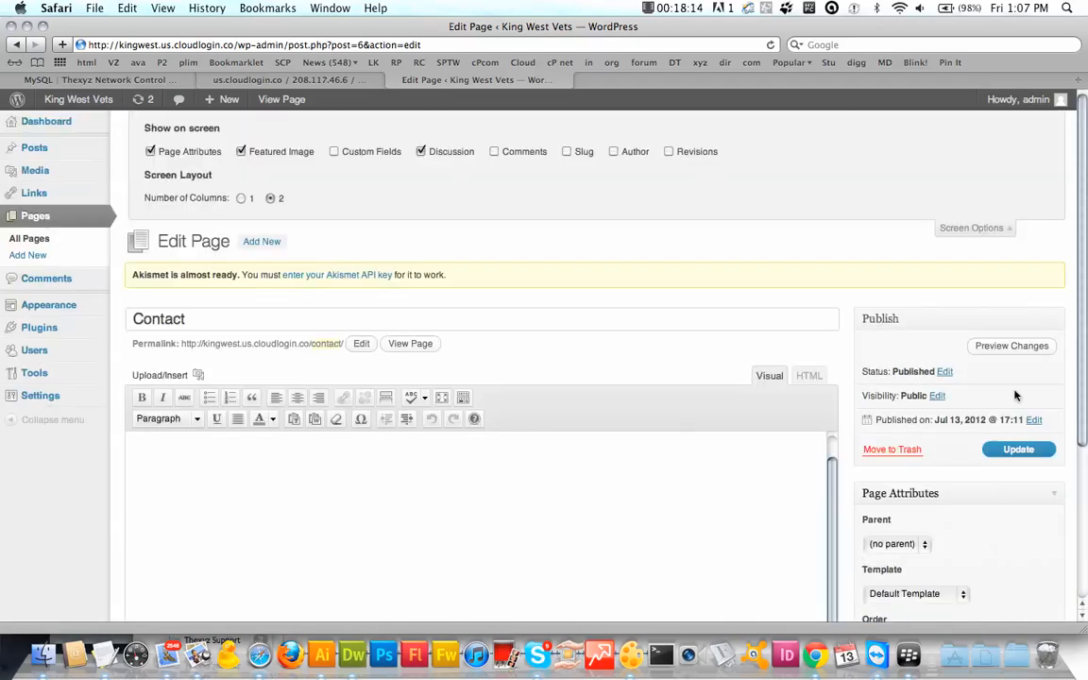
click(1018, 450)
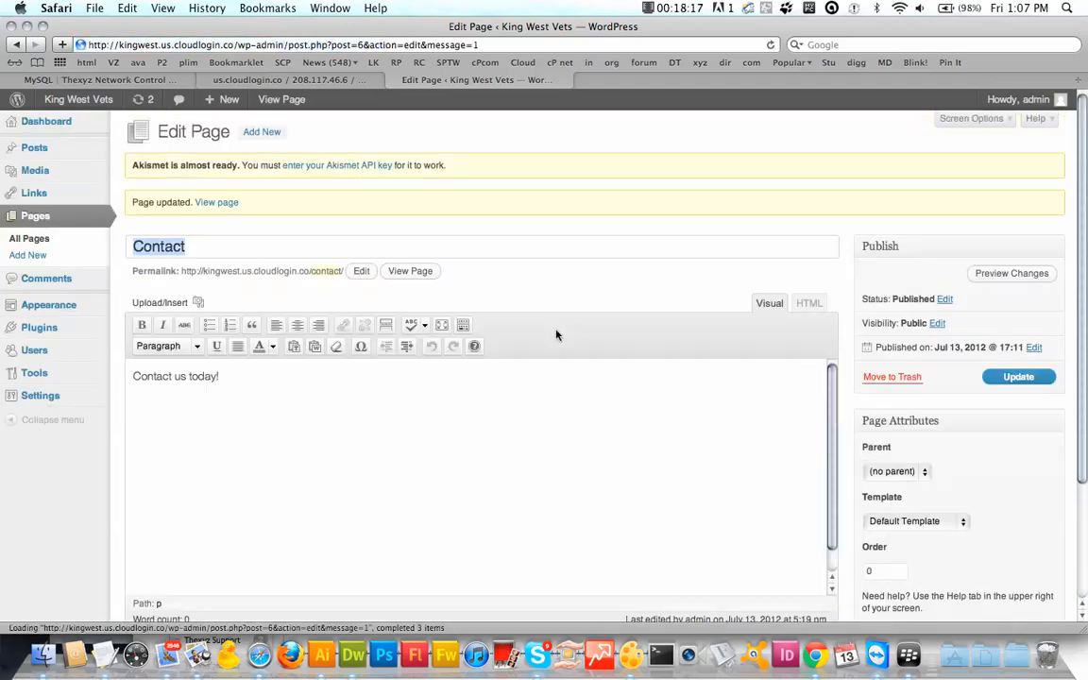
Step: View the updated Contact page and confirm no comment form appears below 'Contact us today!'
click(223, 211)
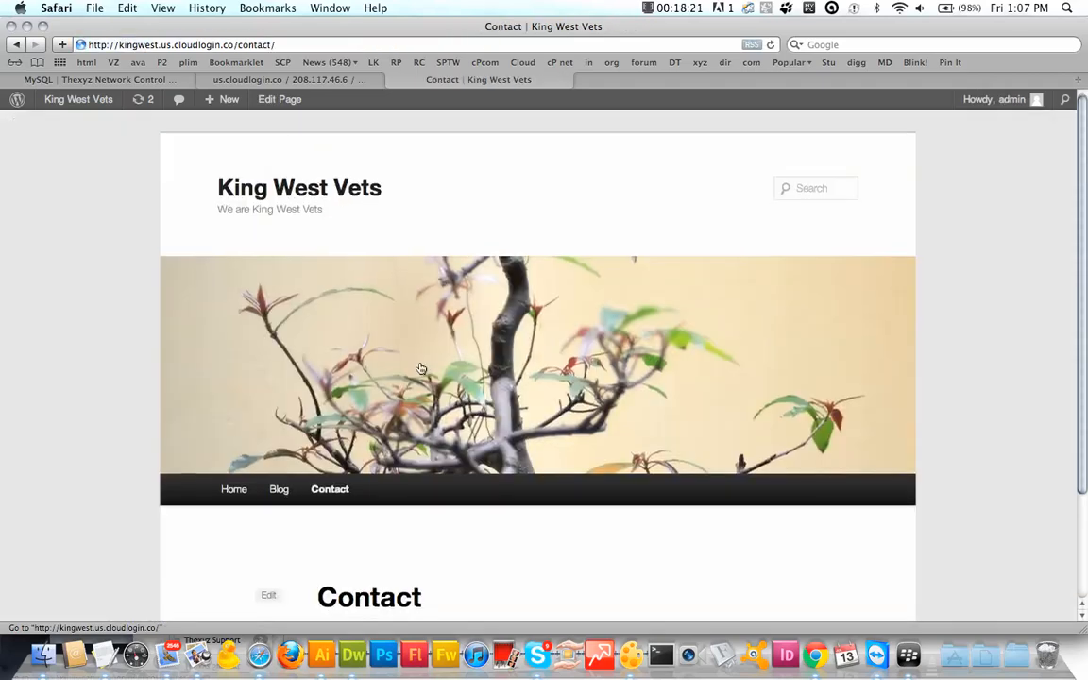
scroll(421, 368, down, 3)
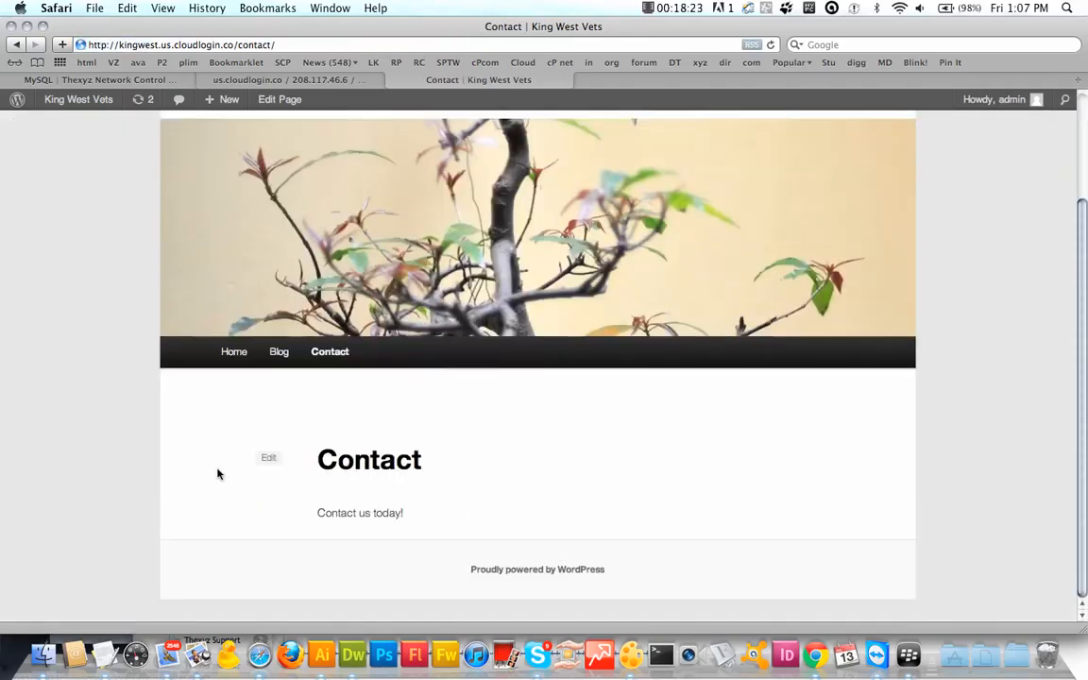
scroll(203, 435, up, 3)
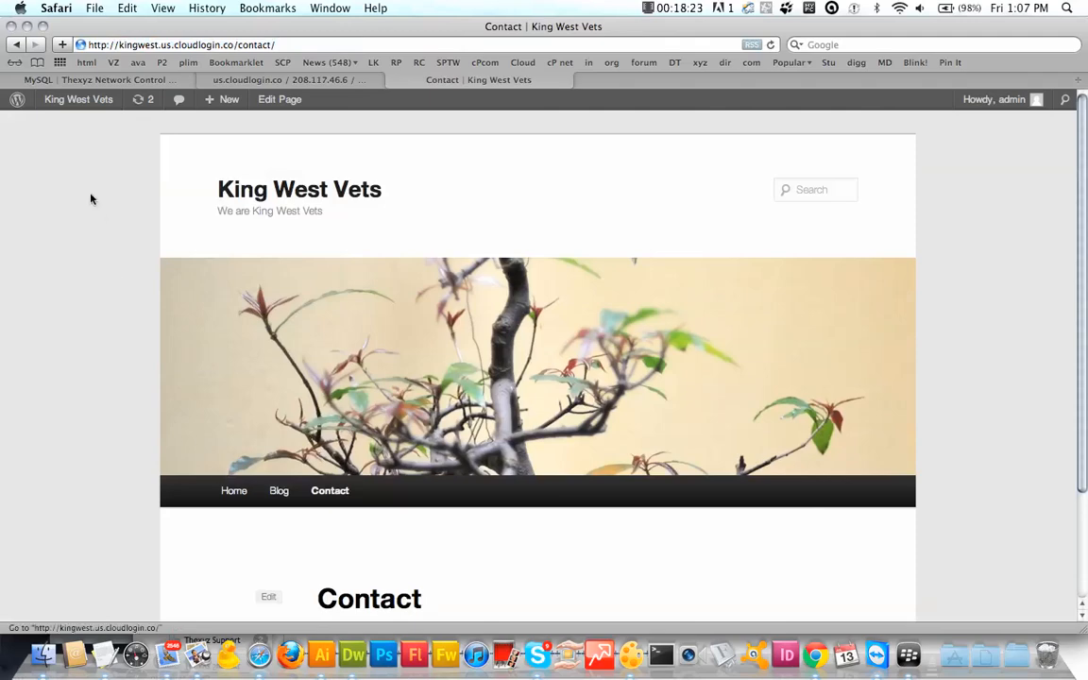
Step: From the Dashboard, search Add New Plugins for 'fast and secure form' to find Fast Secure Contact Form
click(80, 107)
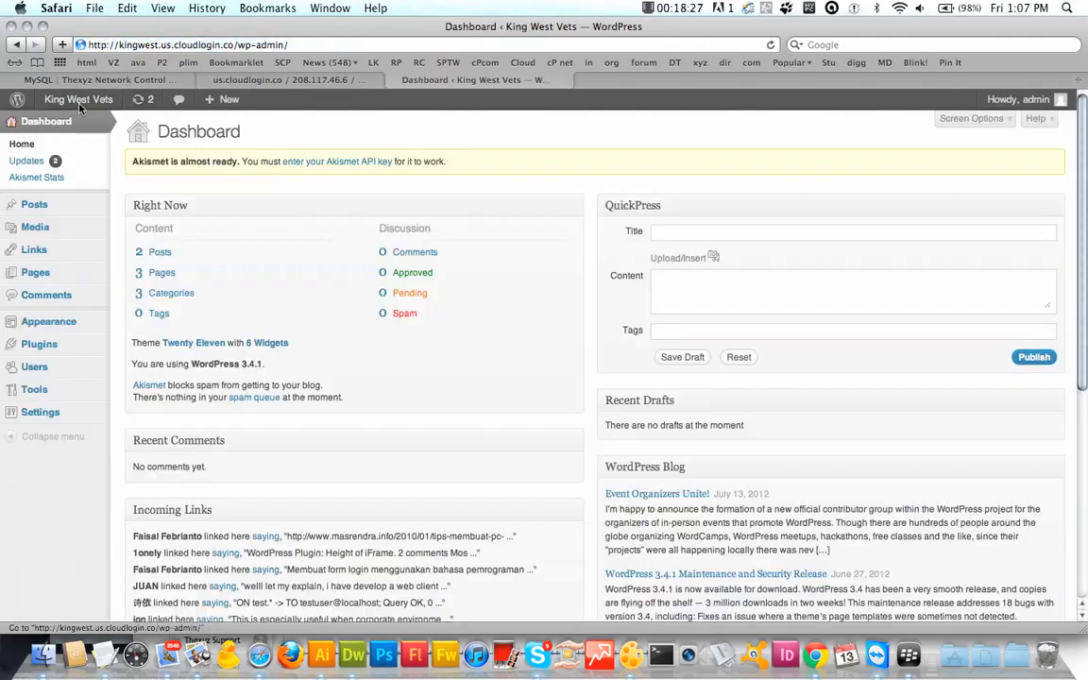
mouse_move(43, 344)
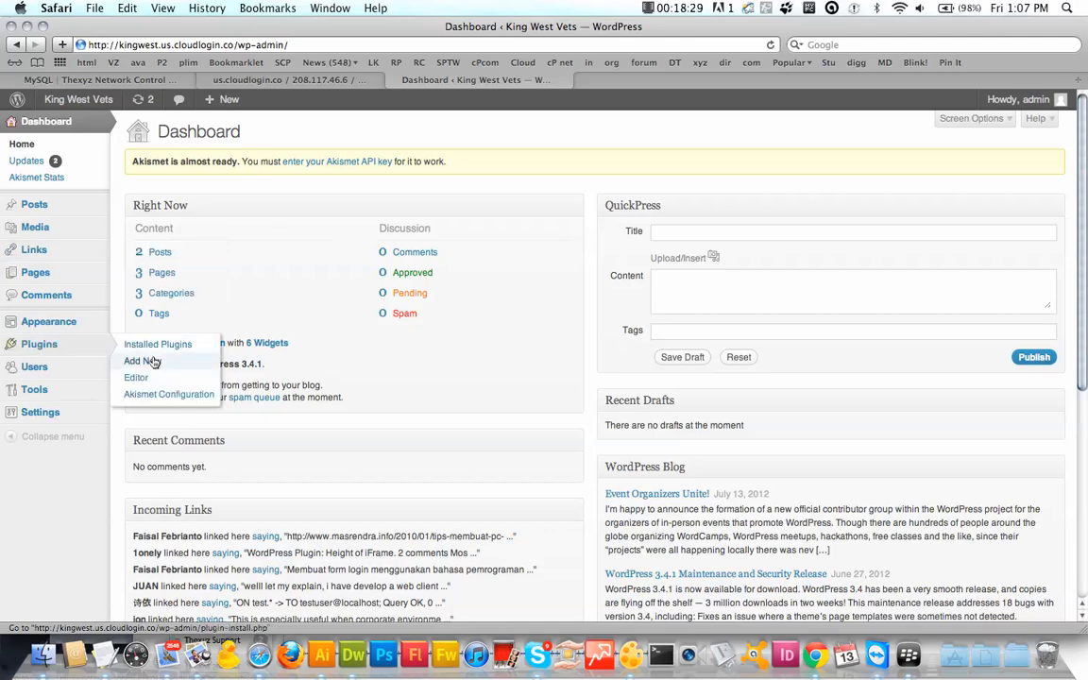
click(151, 361)
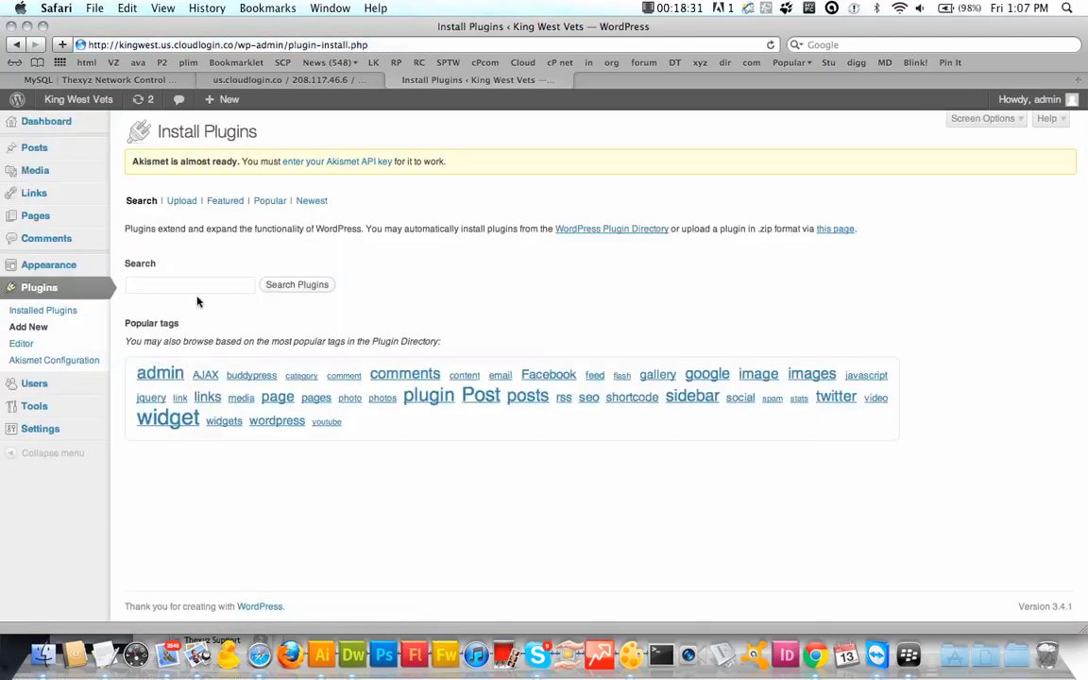
click(197, 286)
text(fast)
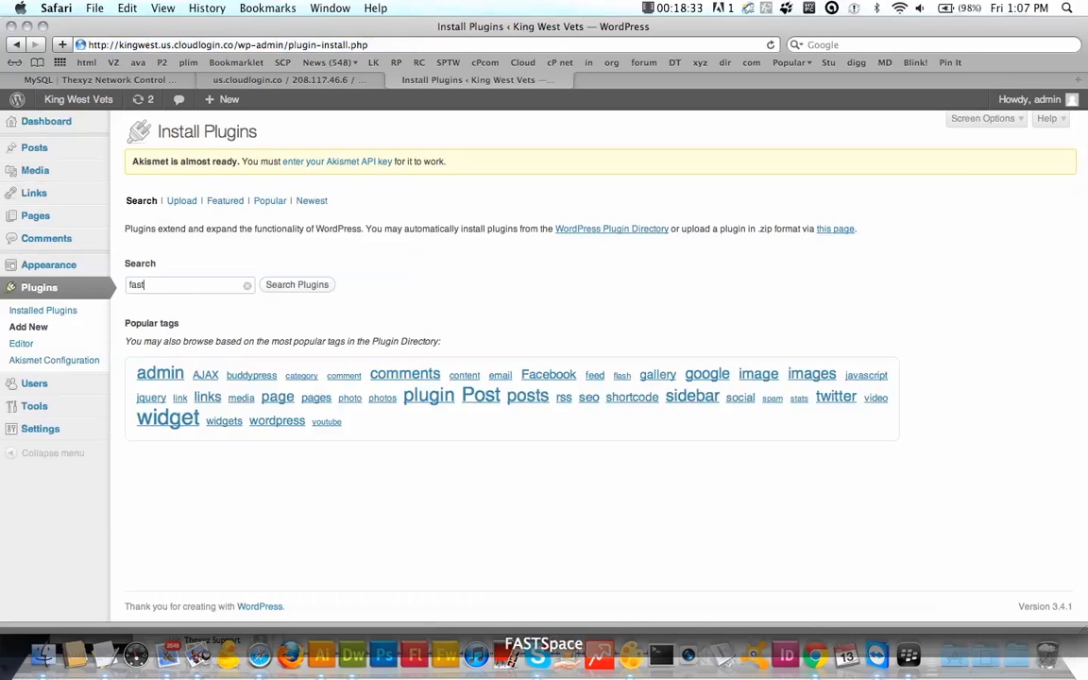
text( and secure form)
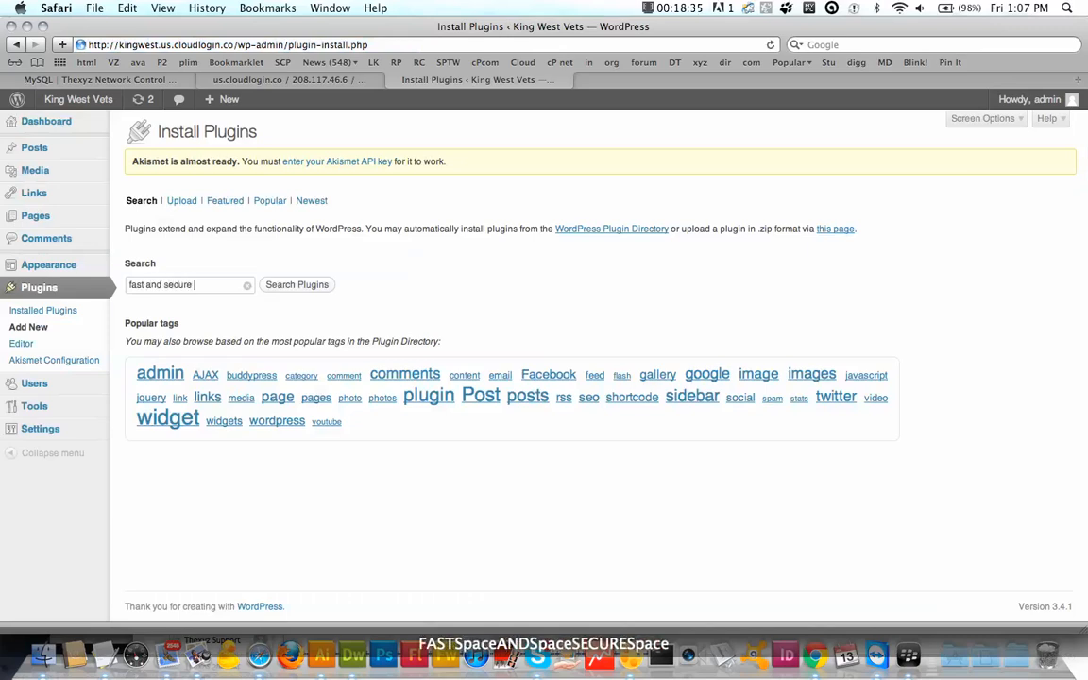
click(311, 287)
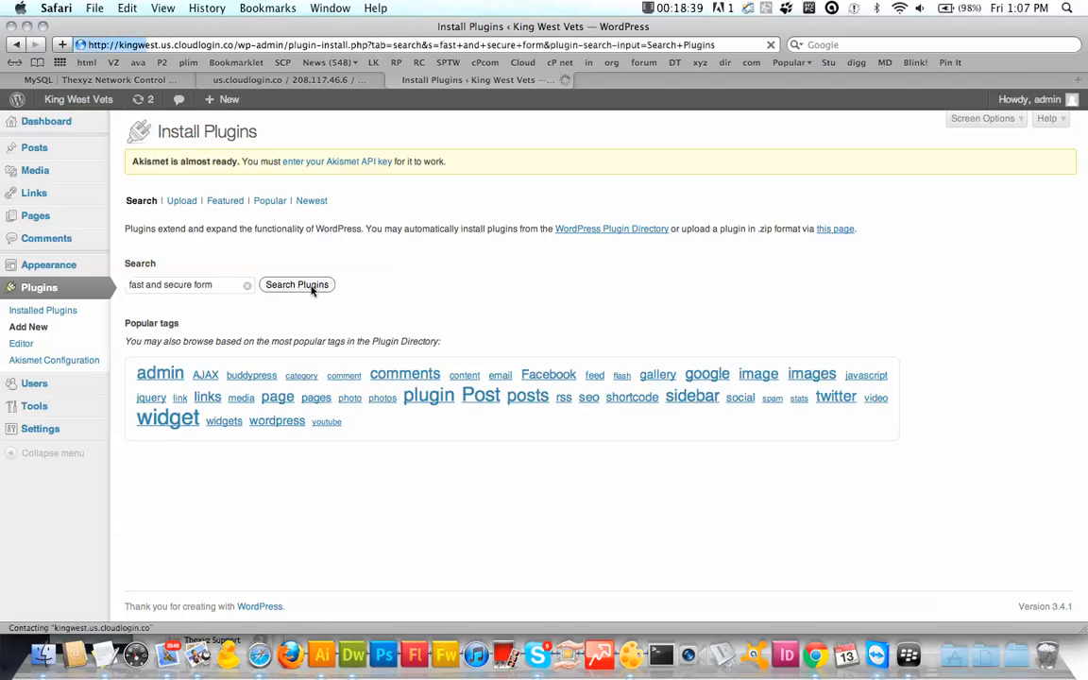
scroll(211, 371, down, 1)
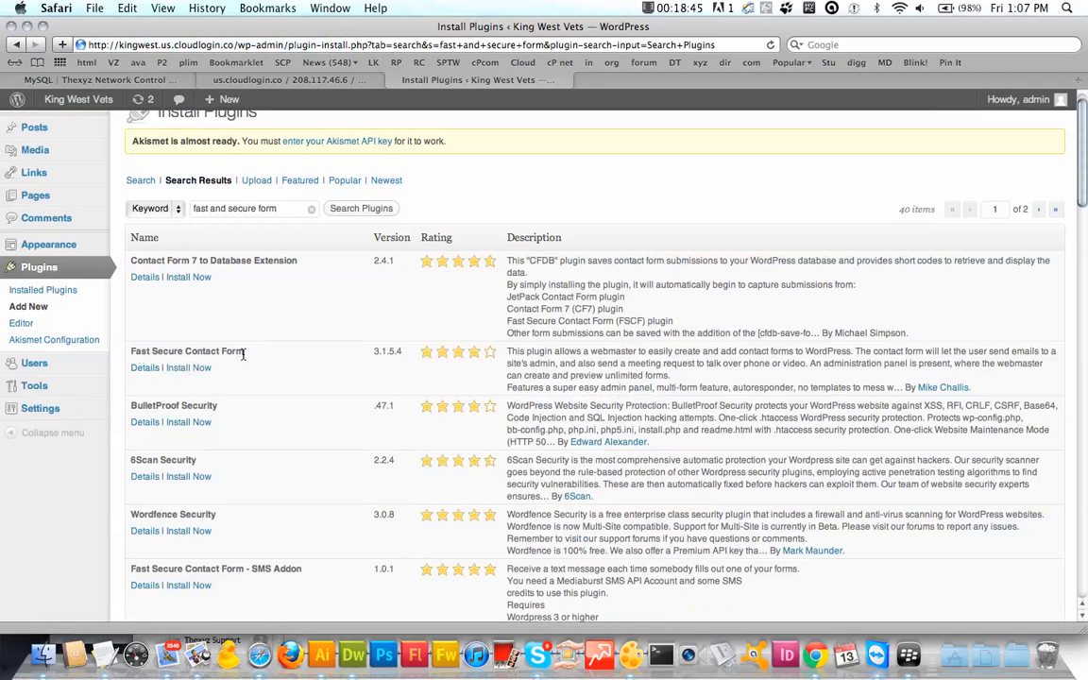
Step: Install and activate Fast Secure Contact Form 3.1.5.4, then go to its settings
drag(246, 357, 135, 357)
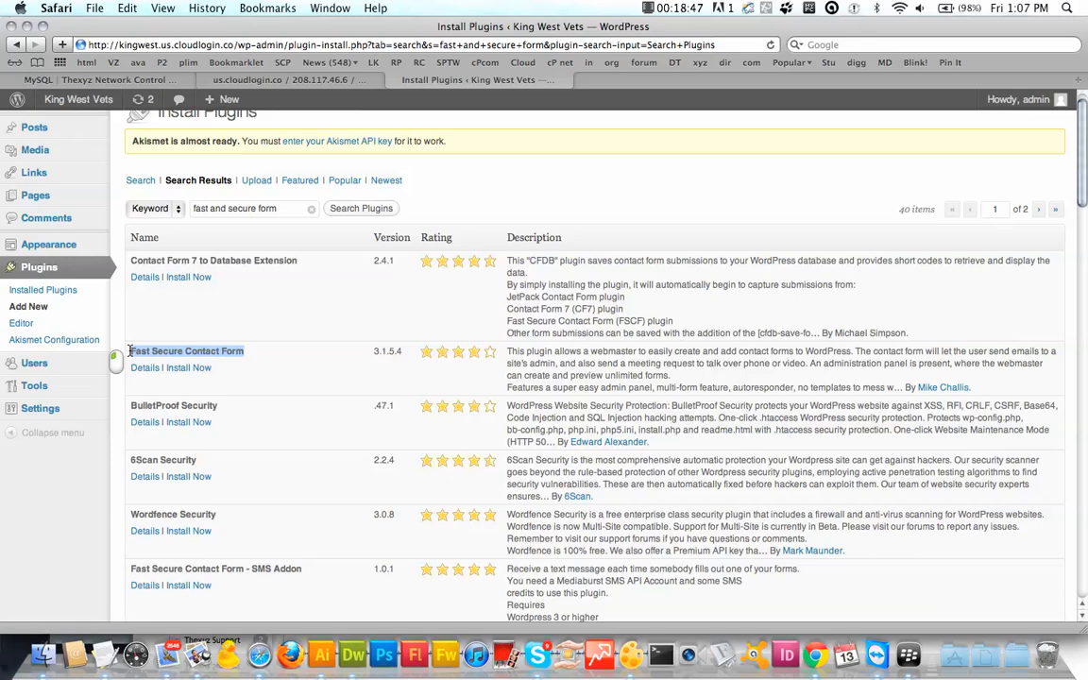
click(186, 369)
key(Return)
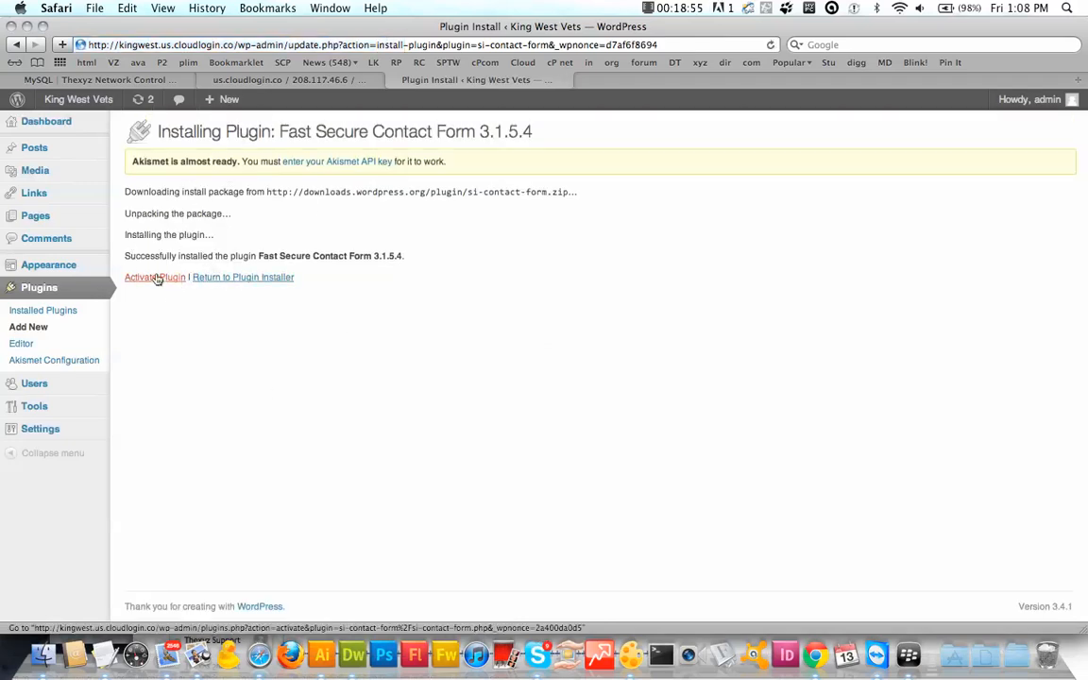
click(156, 278)
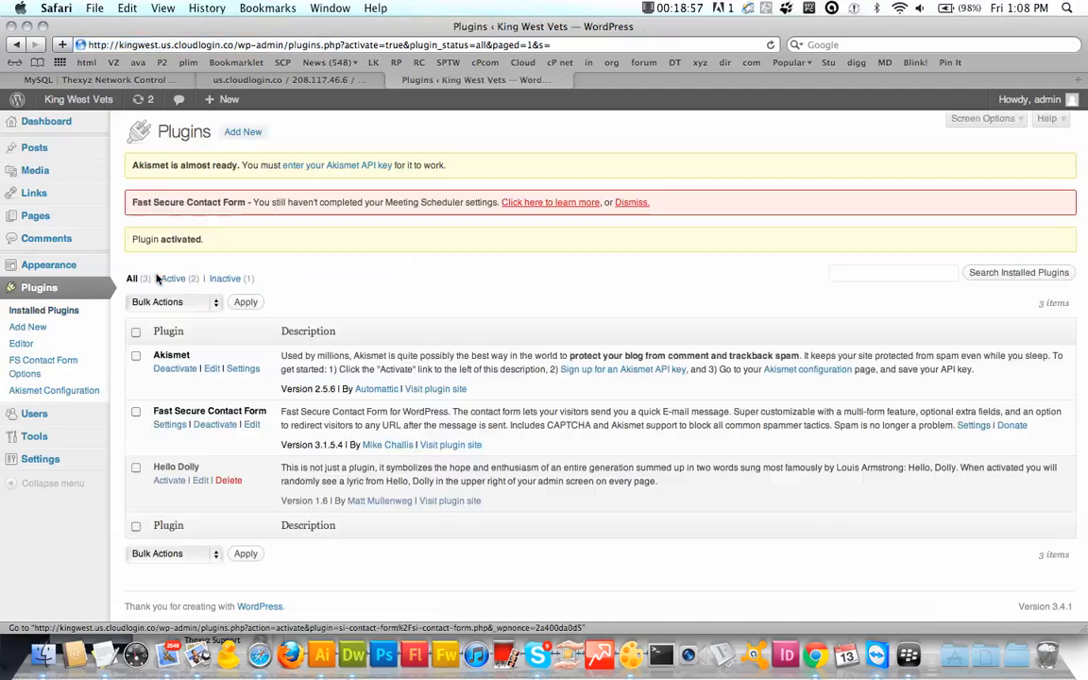
click(40, 365)
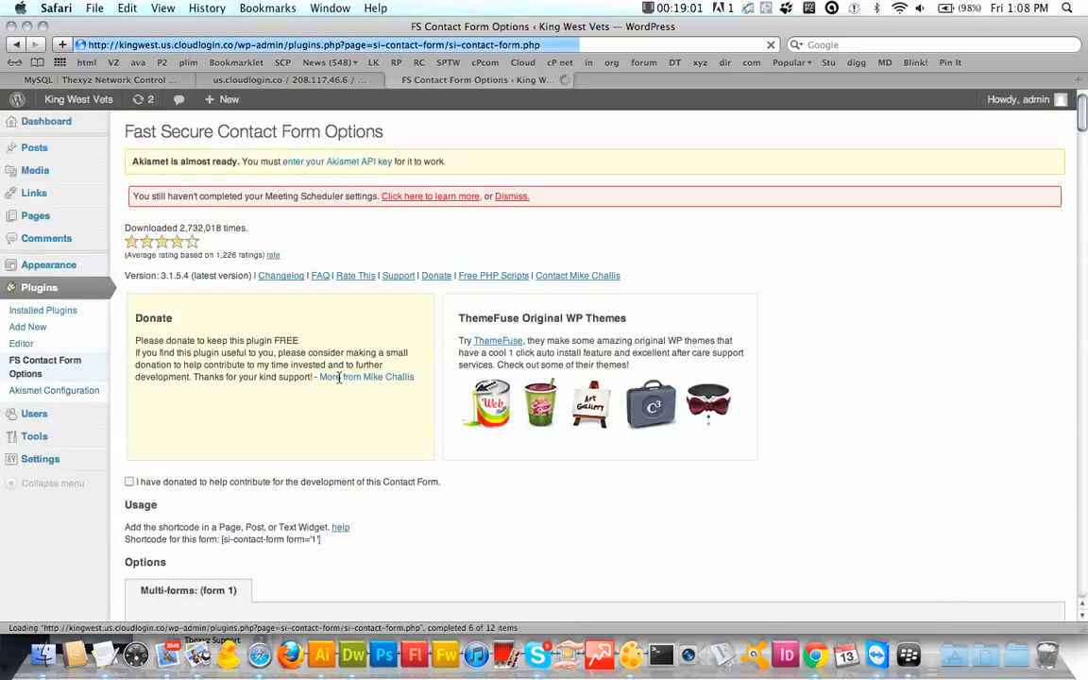
Step: Find the shortcode [si-contact-form form='1'] under Usage and copy it with Cmd+C
scroll(269, 286, down, 10)
scroll(270, 285, down, 15)
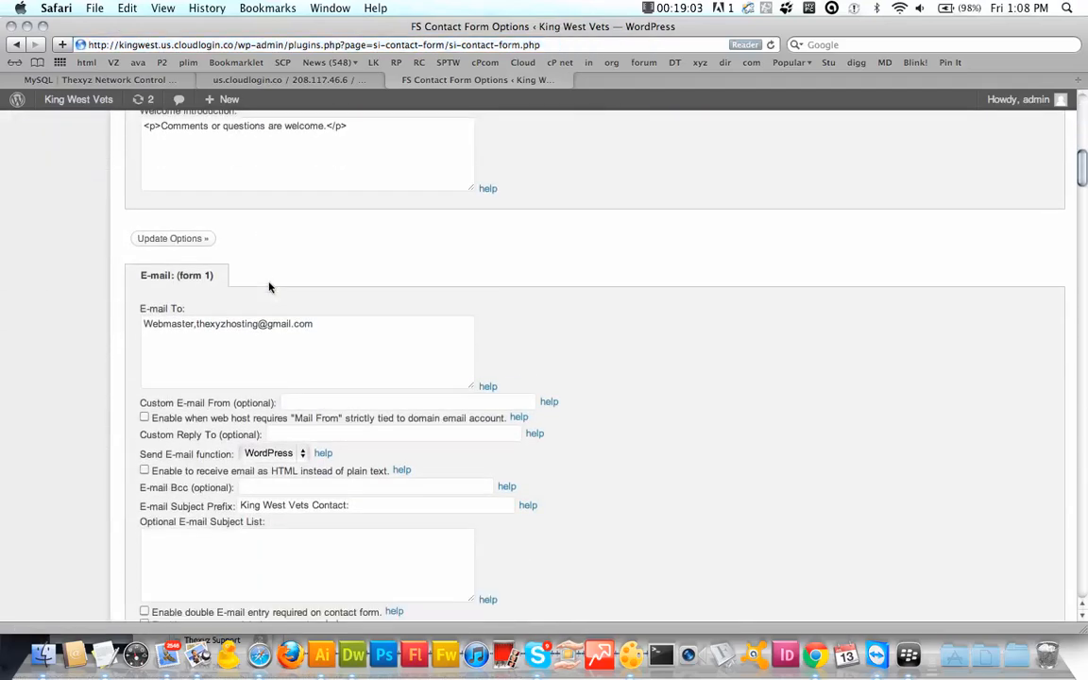
scroll(304, 347, down, 10)
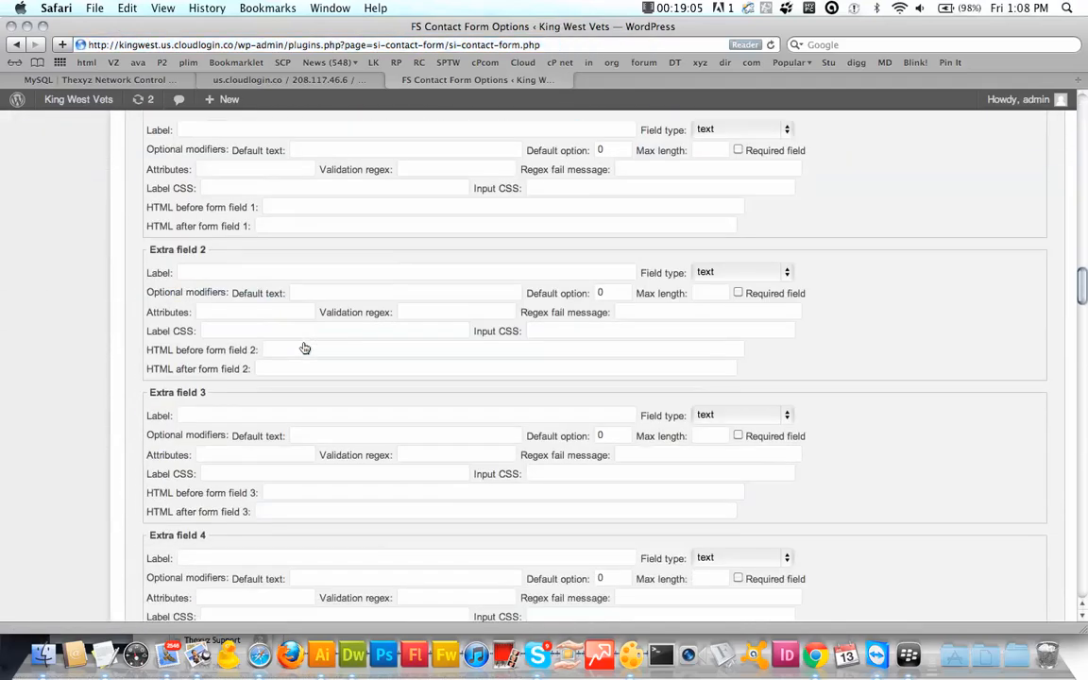
scroll(304, 348, up, 8)
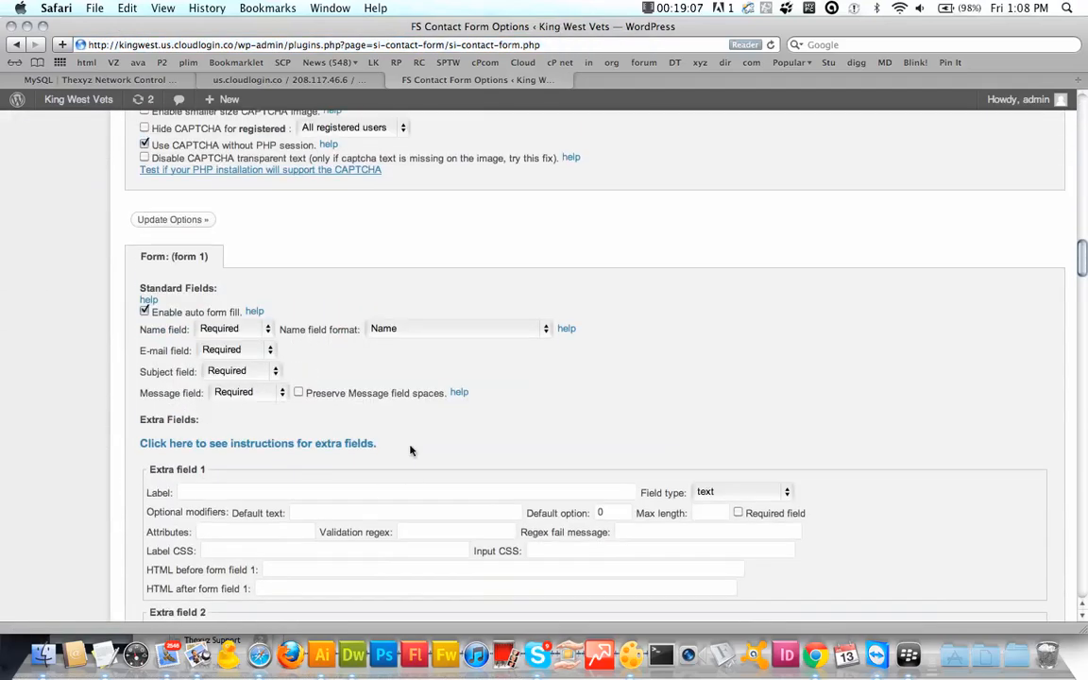
scroll(410, 450, down, 5)
scroll(410, 451, up, 15)
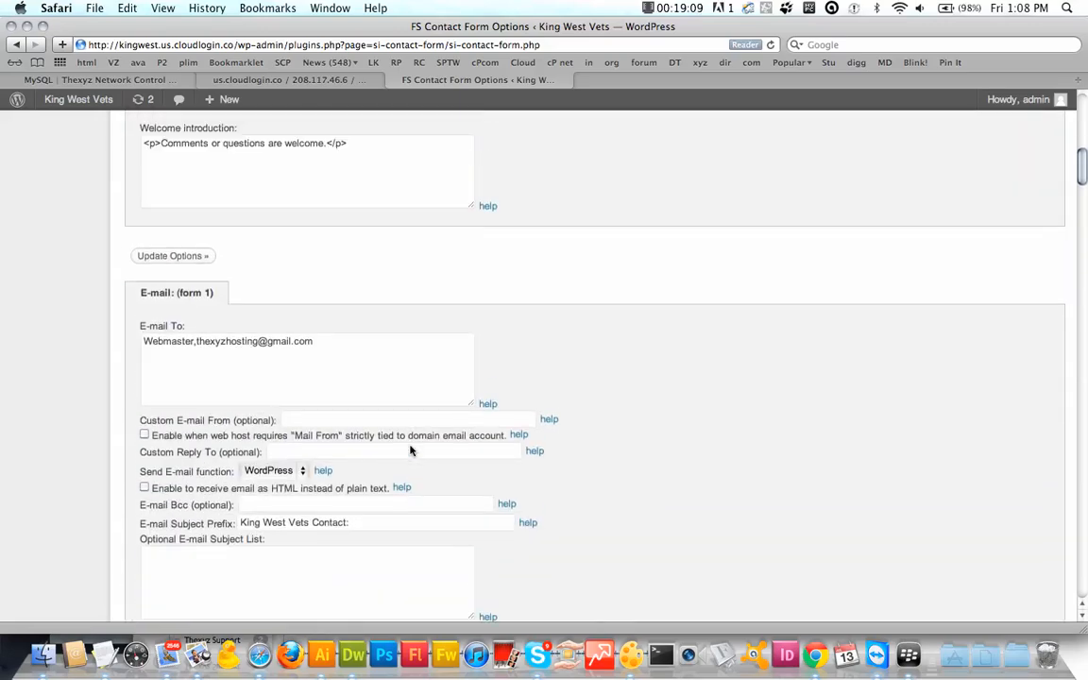
scroll(409, 450, up, 10)
scroll(410, 450, down, 3)
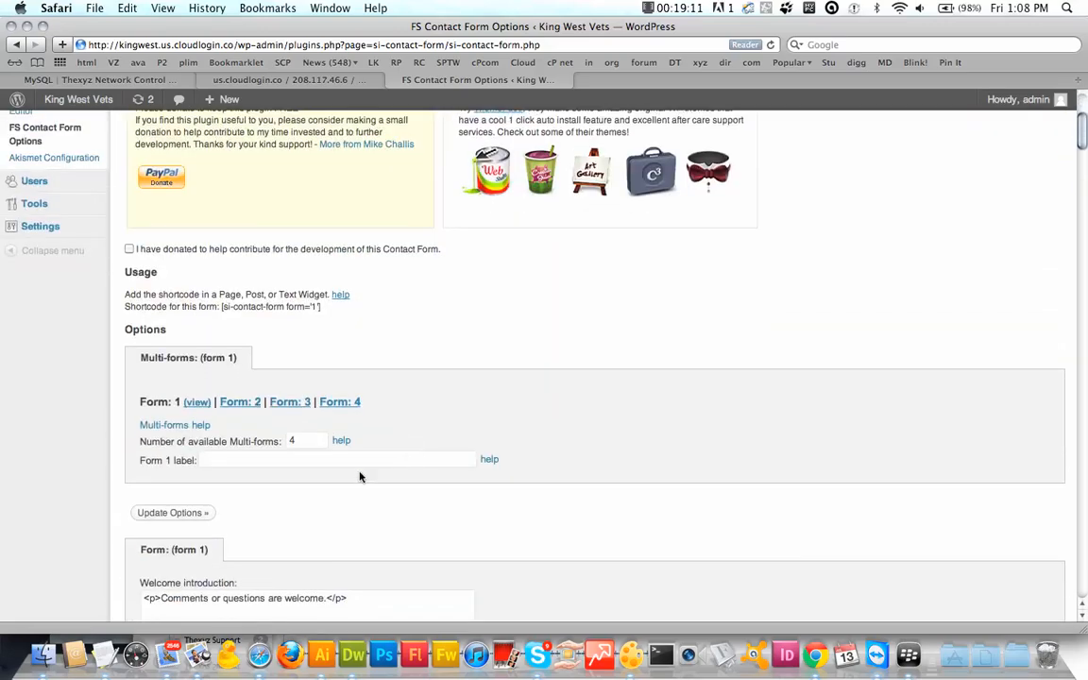
scroll(303, 420, down, 4)
scroll(304, 420, up, 5)
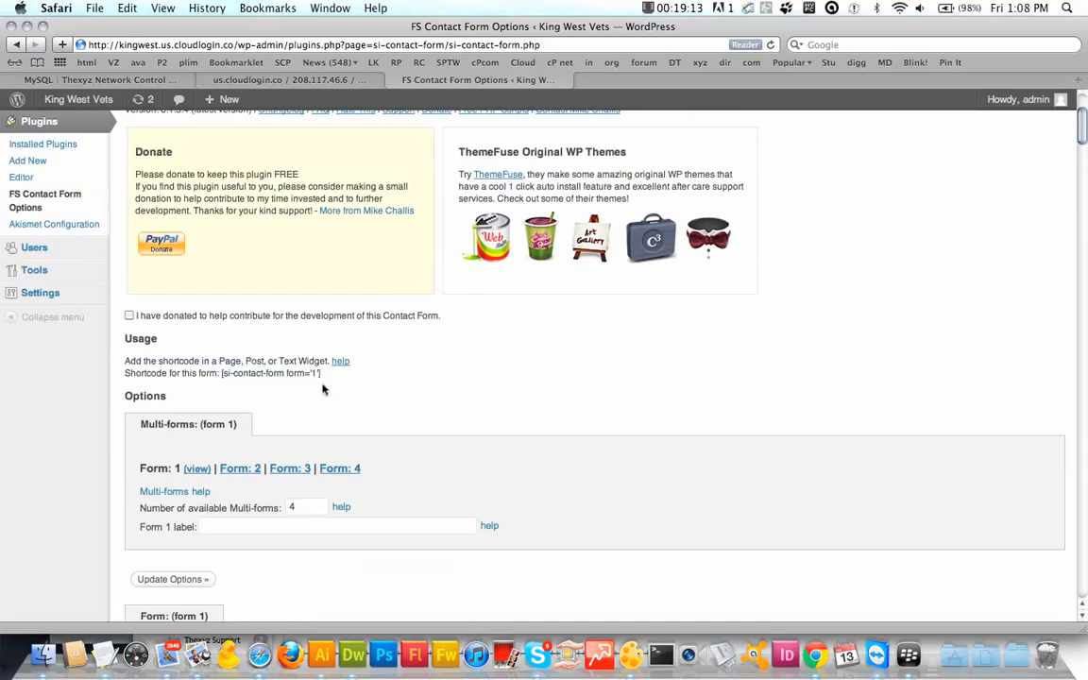
drag(323, 373, 217, 378)
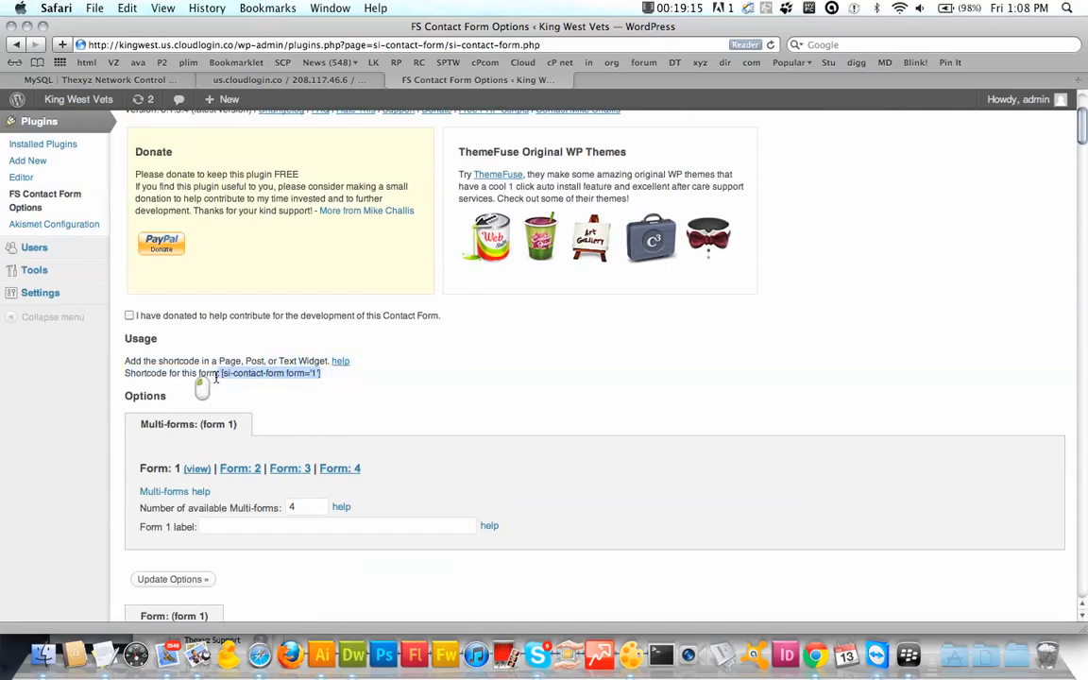
key(super+c)
key(super+c)
key(super+c)
key(super+c)
key(super+c)
key(super+c)
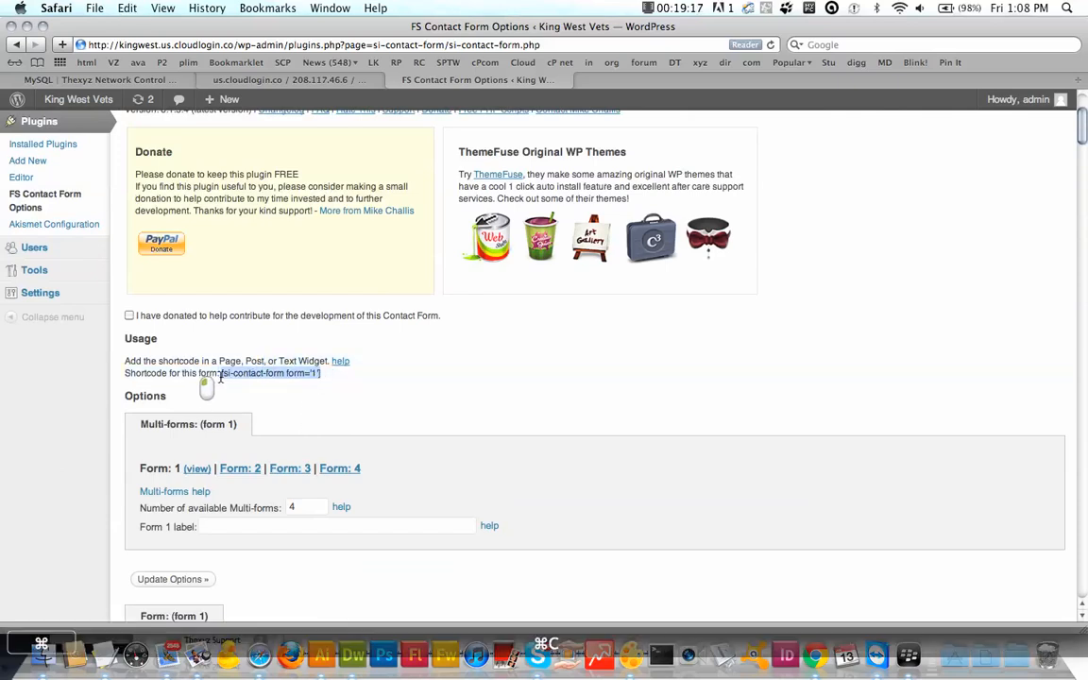
Step: Copy the shortcode again through the right-click menu to be sure it's on the clipboard
right_click(279, 379)
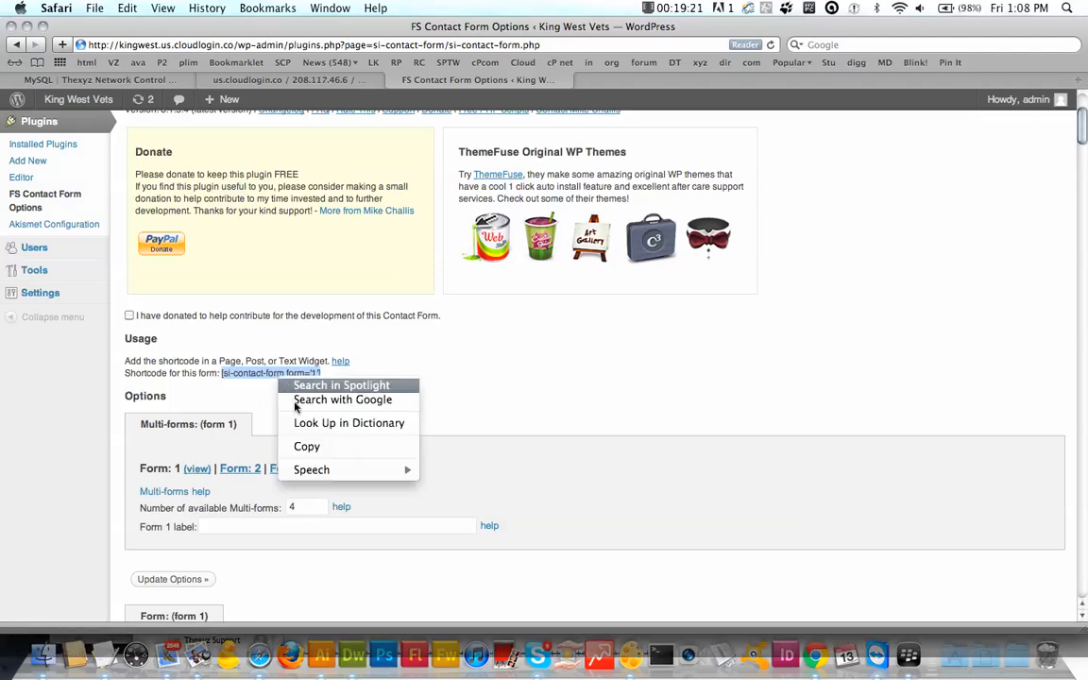
click(302, 447)
scroll(403, 430, down, 5)
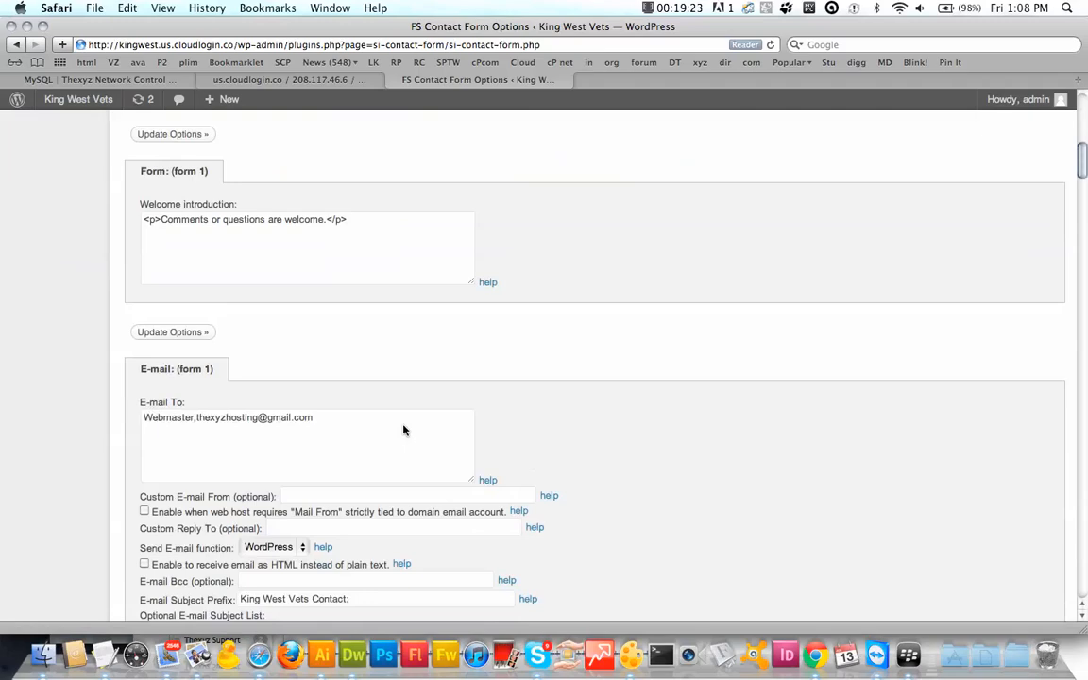
scroll(403, 430, down, 2)
scroll(403, 429, up, 4)
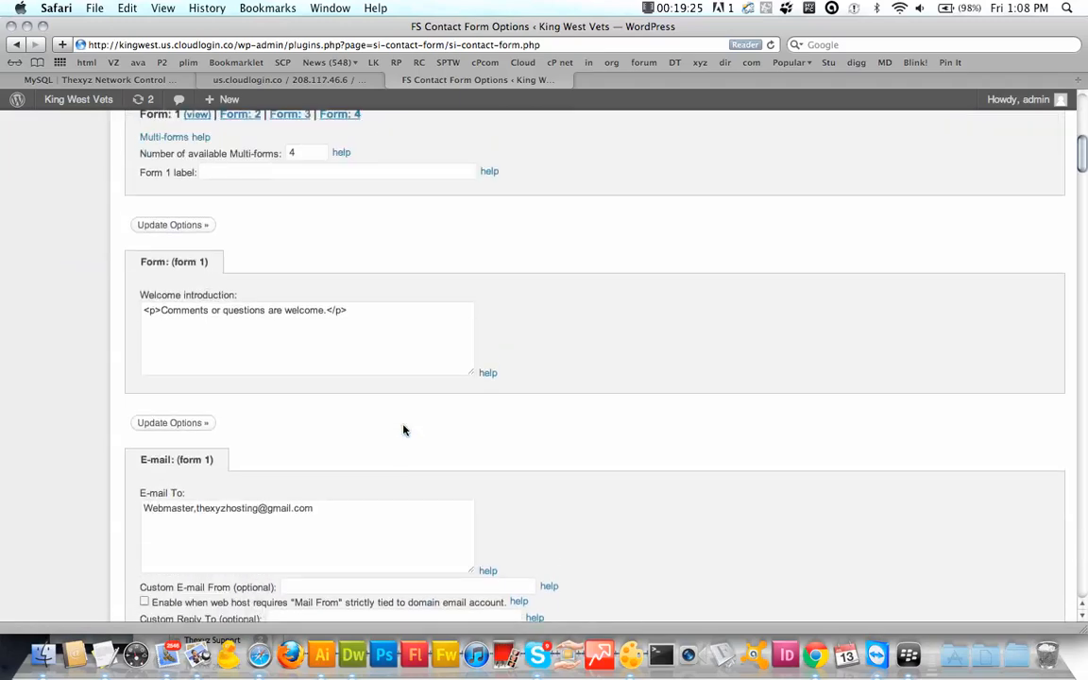
scroll(434, 325, up, 8)
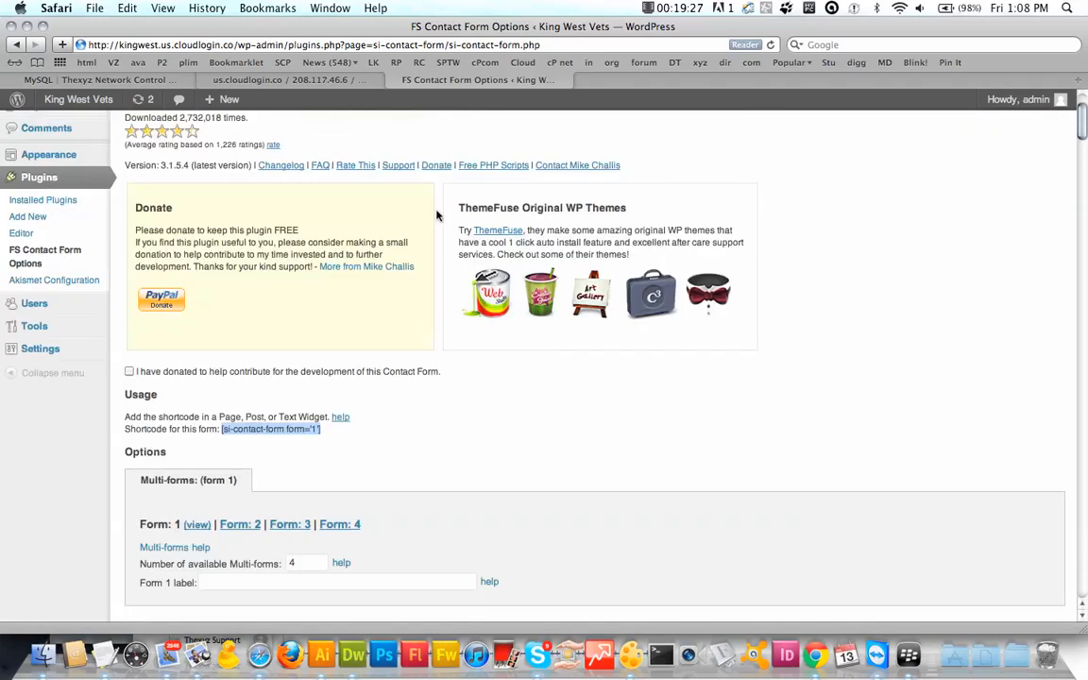
scroll(434, 215, up, 2)
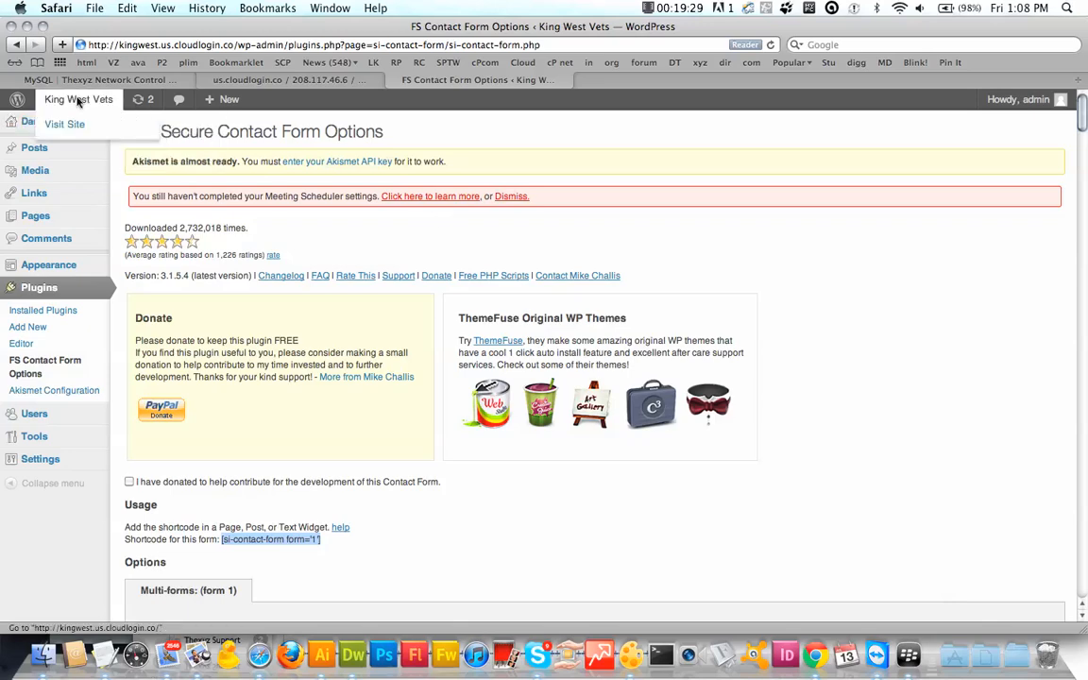
Step: Go from the site's front page to the Contact page and its edit screen
click(78, 100)
scroll(517, 211, down, 2)
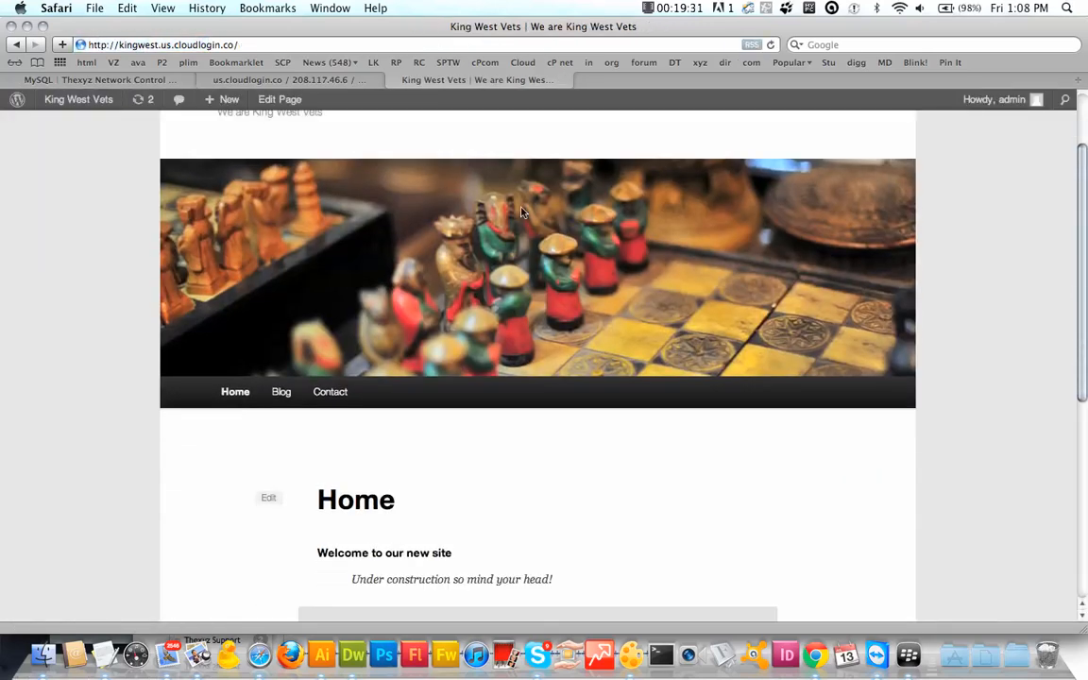
scroll(521, 211, down, 1)
click(327, 327)
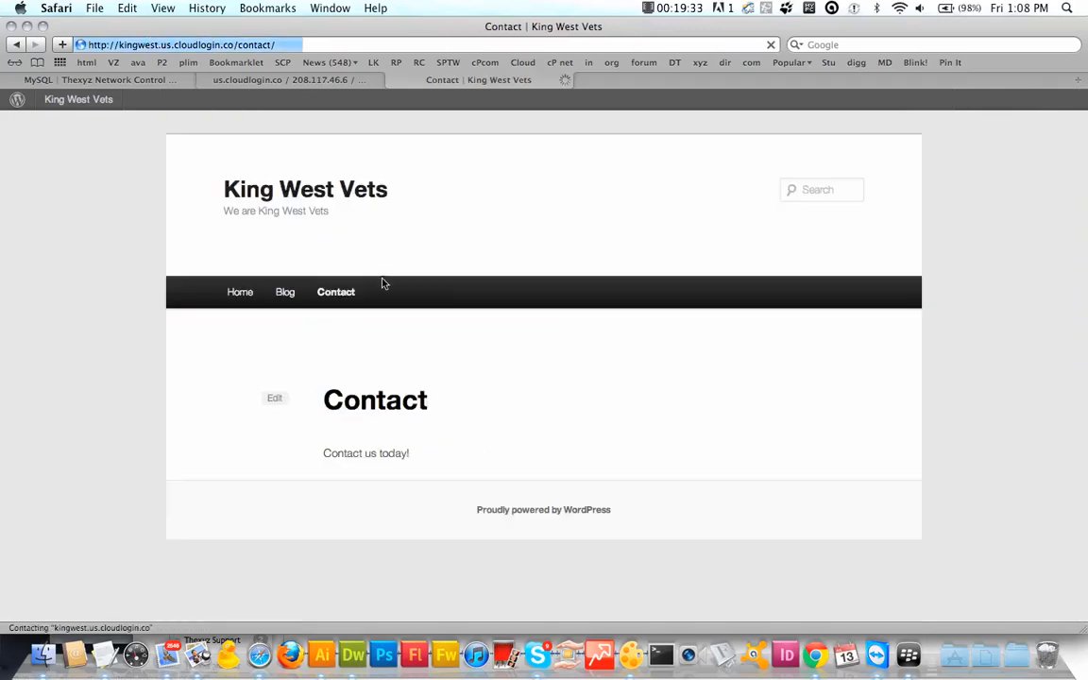
scroll(388, 377, down, 2)
scroll(388, 380, down, 1)
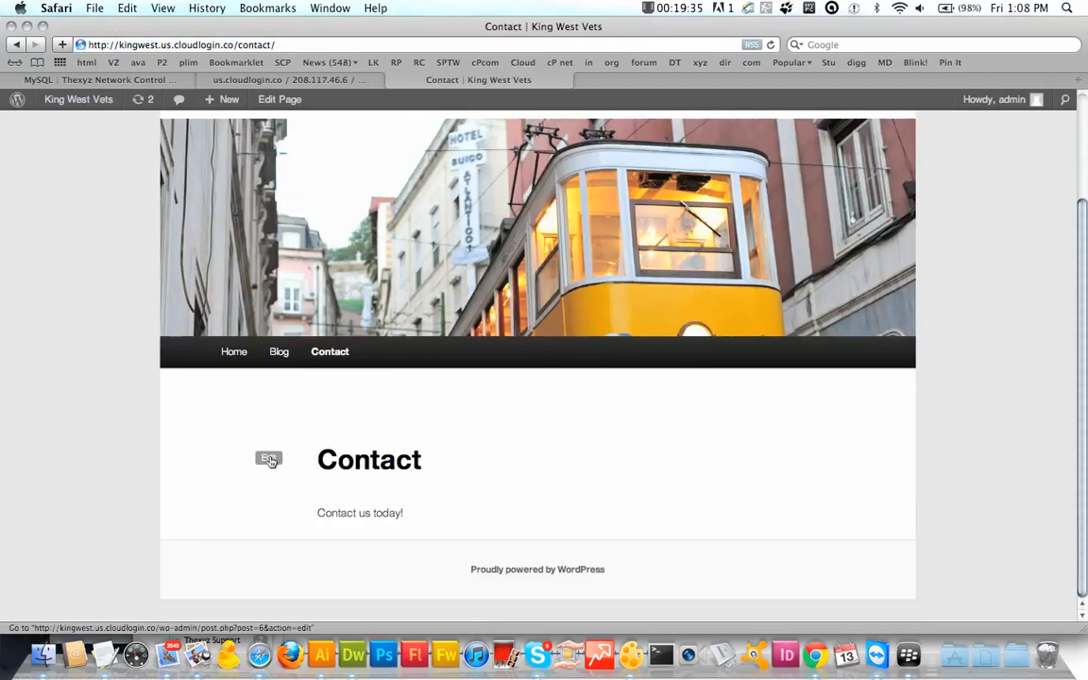
click(269, 459)
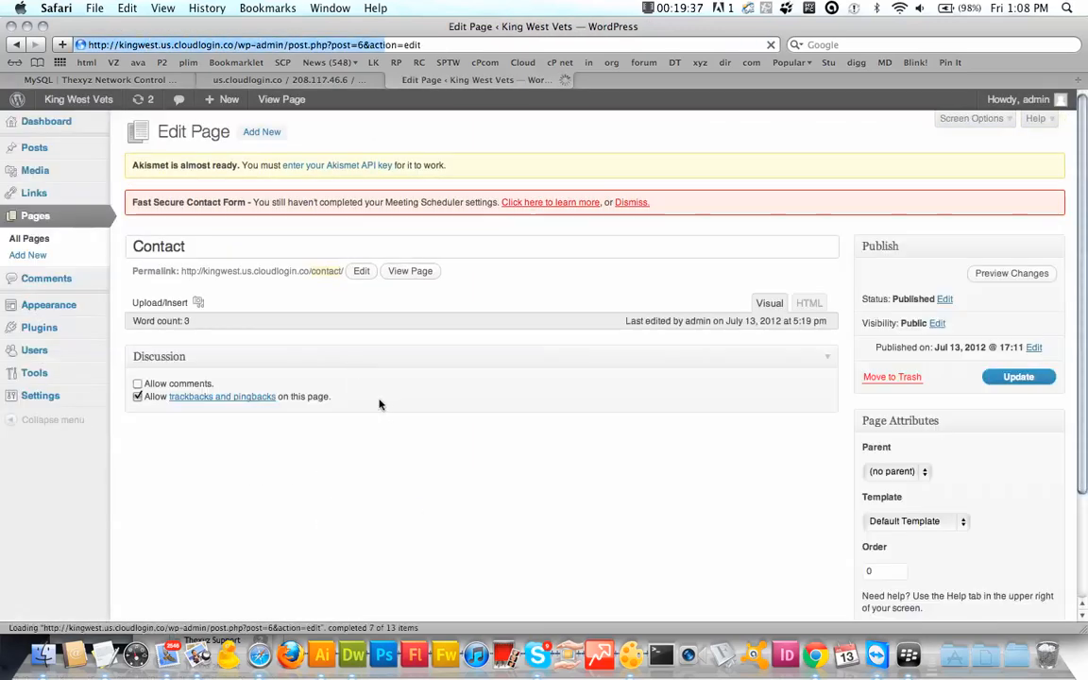
Step: Replace 'Contact us today!' with [si-contact-form form='1'] in Visual and HTML views, then update
click(333, 466)
key(super+a)
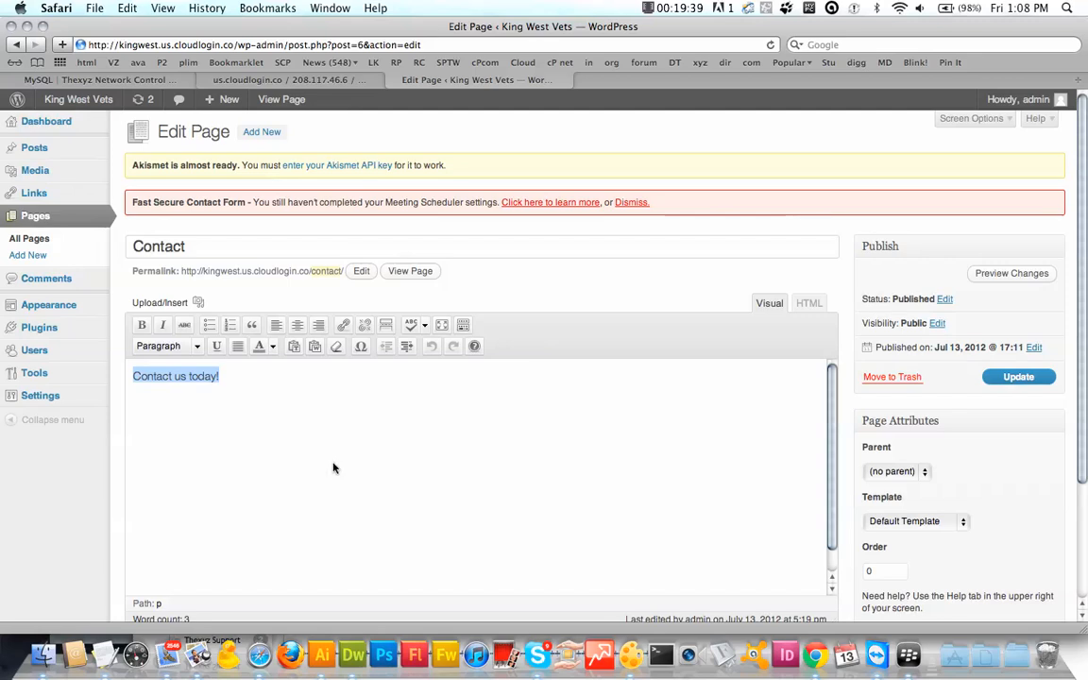
key(super+v)
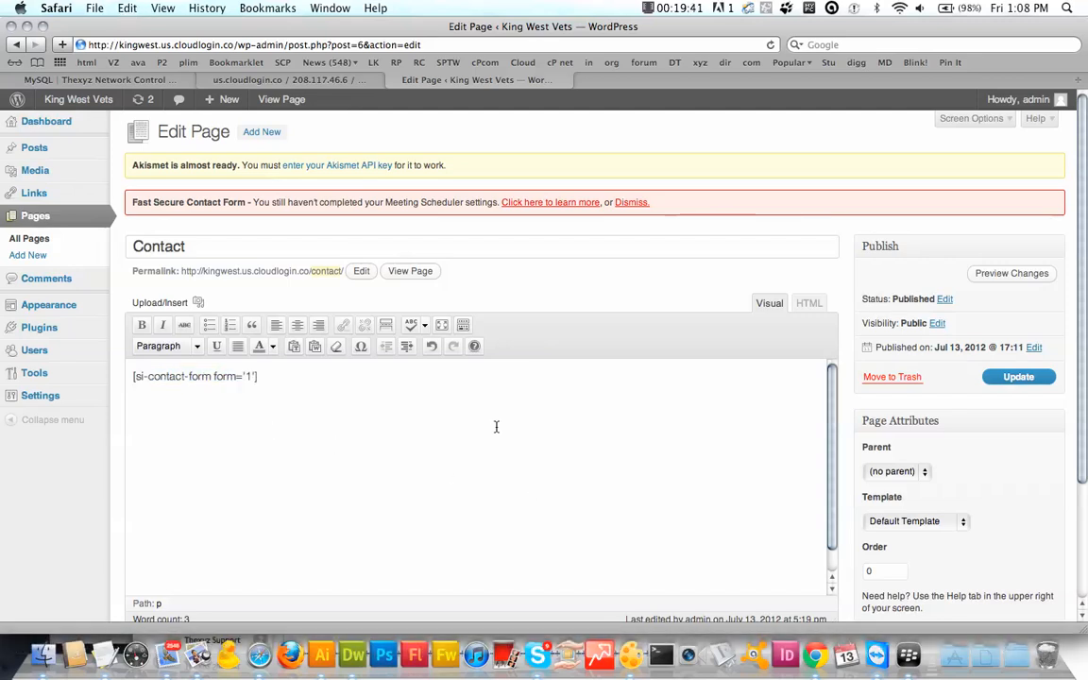
click(809, 304)
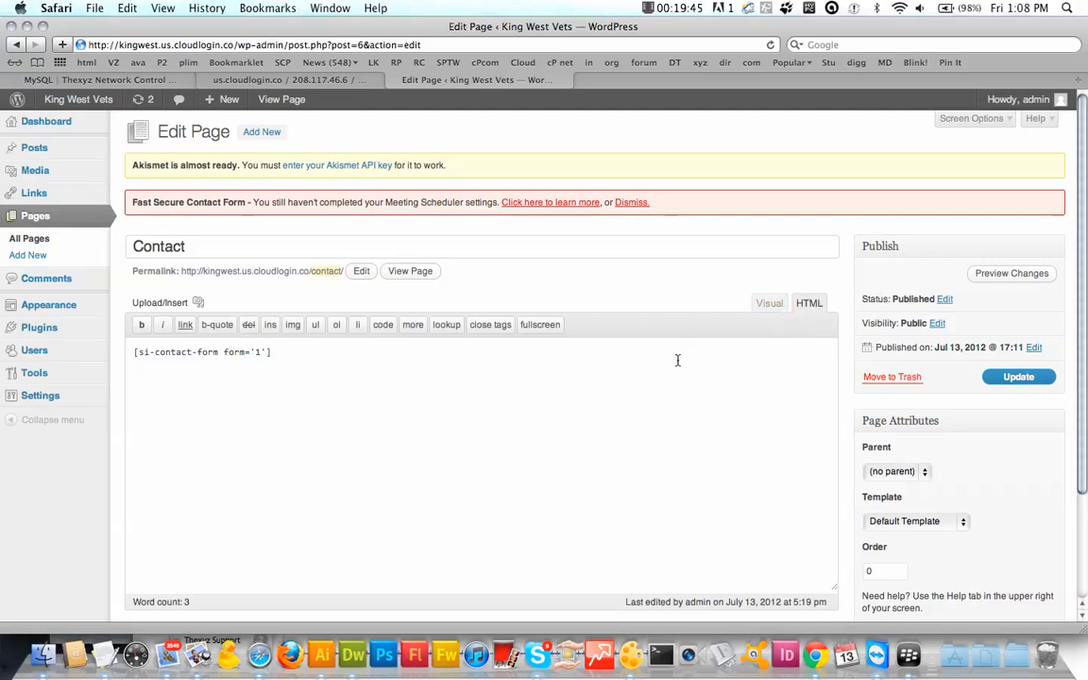
key(super+a)
key(super+v)
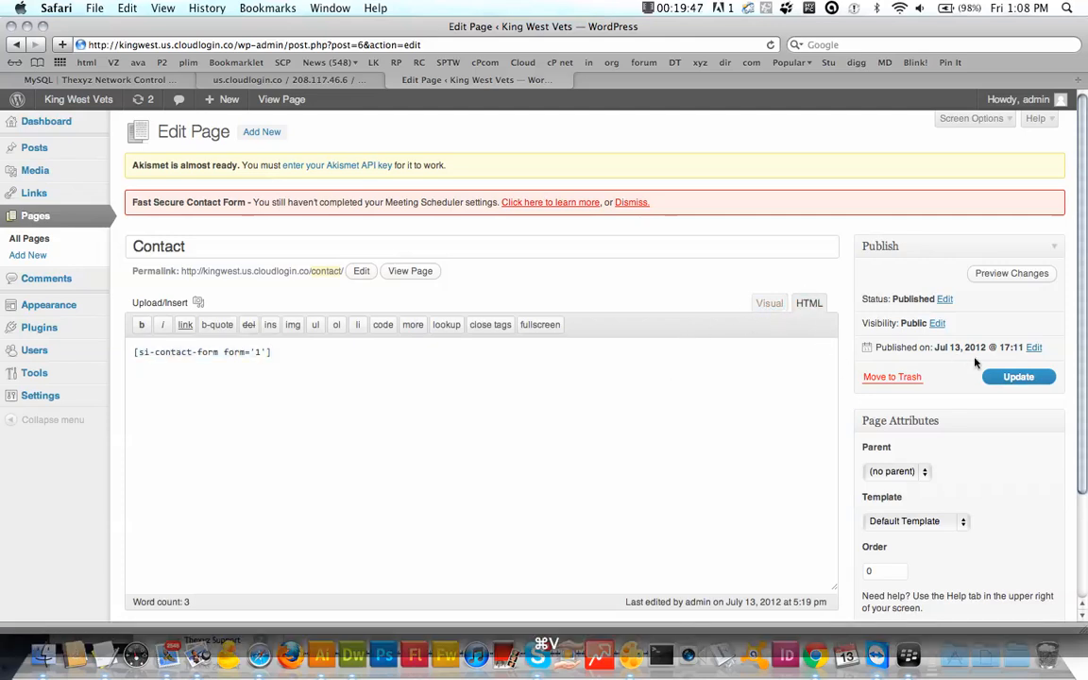
click(1017, 376)
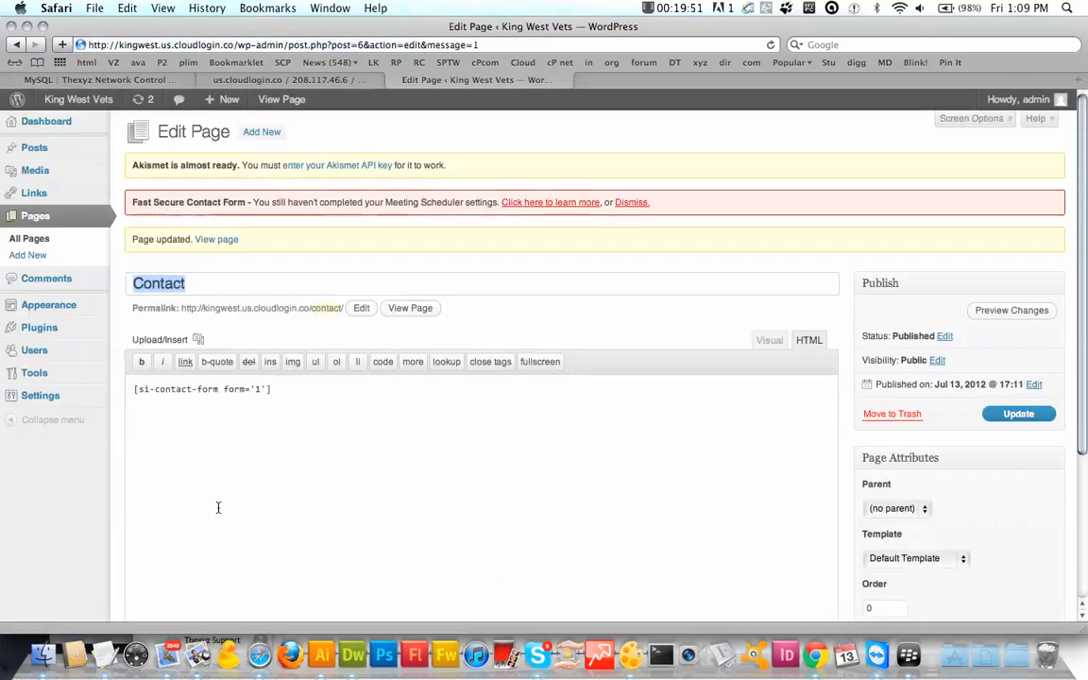
Step: View the updated Contact page and scroll through the new form and its CAPTCHA field
click(216, 240)
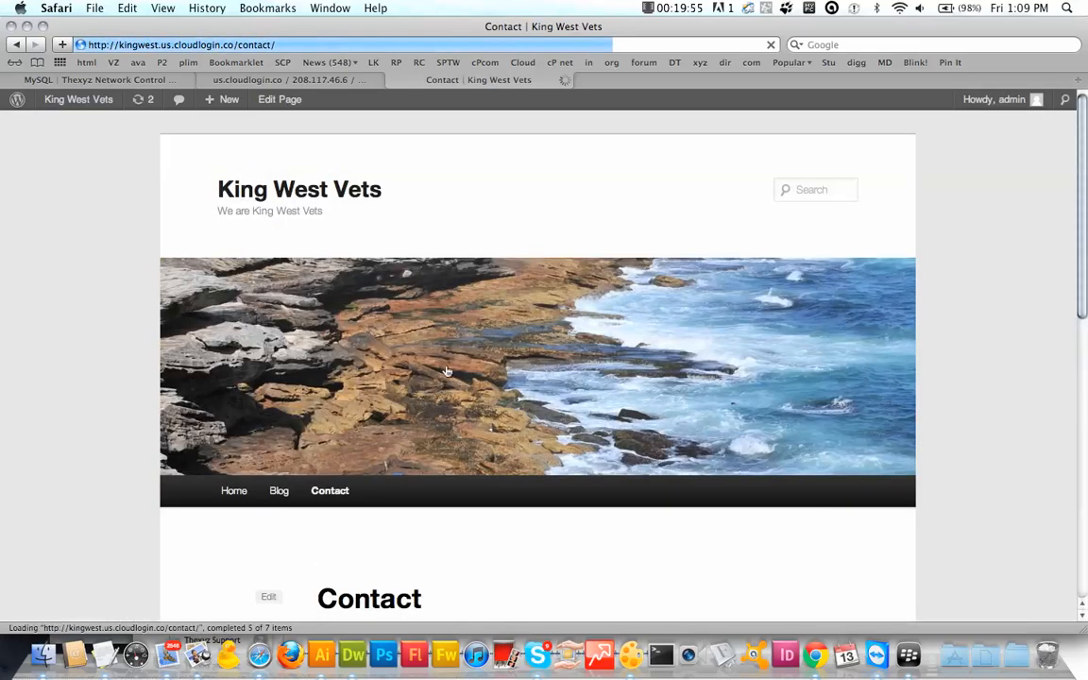
scroll(485, 390, down, 5)
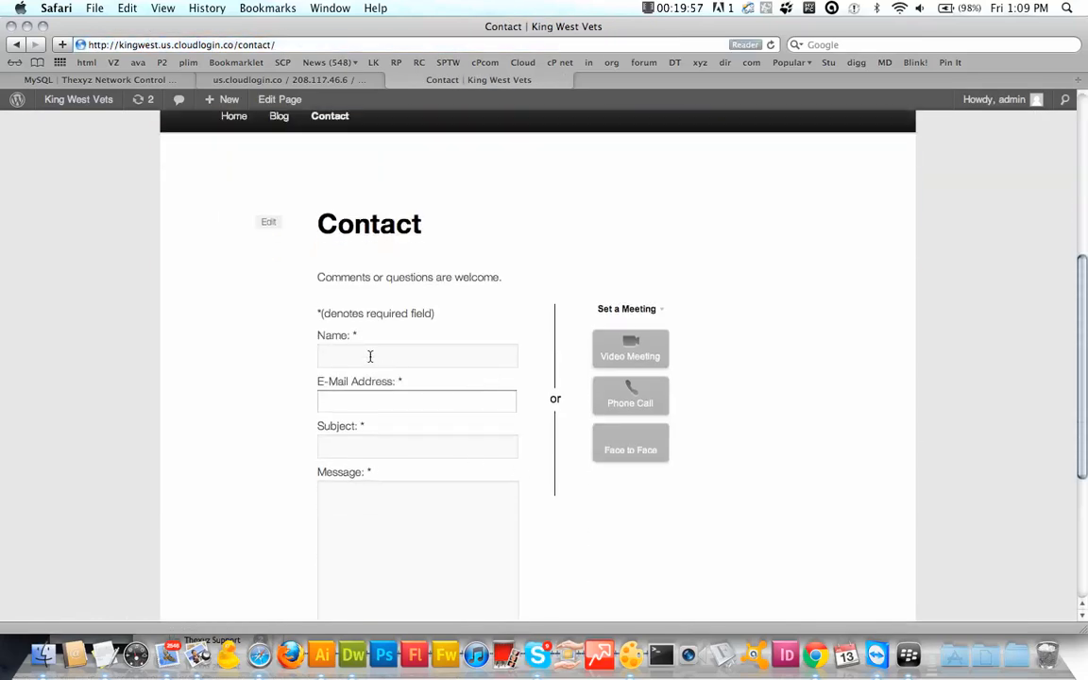
scroll(370, 356, down, 5)
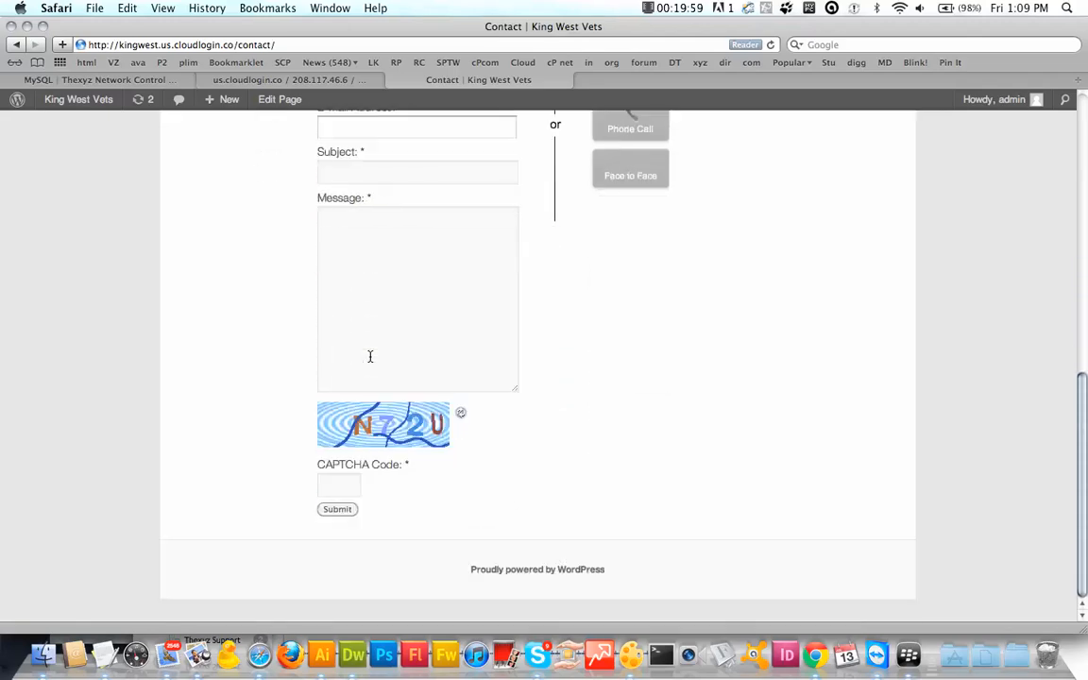
scroll(370, 356, up, 3)
scroll(370, 356, down, 3)
scroll(370, 355, up, 10)
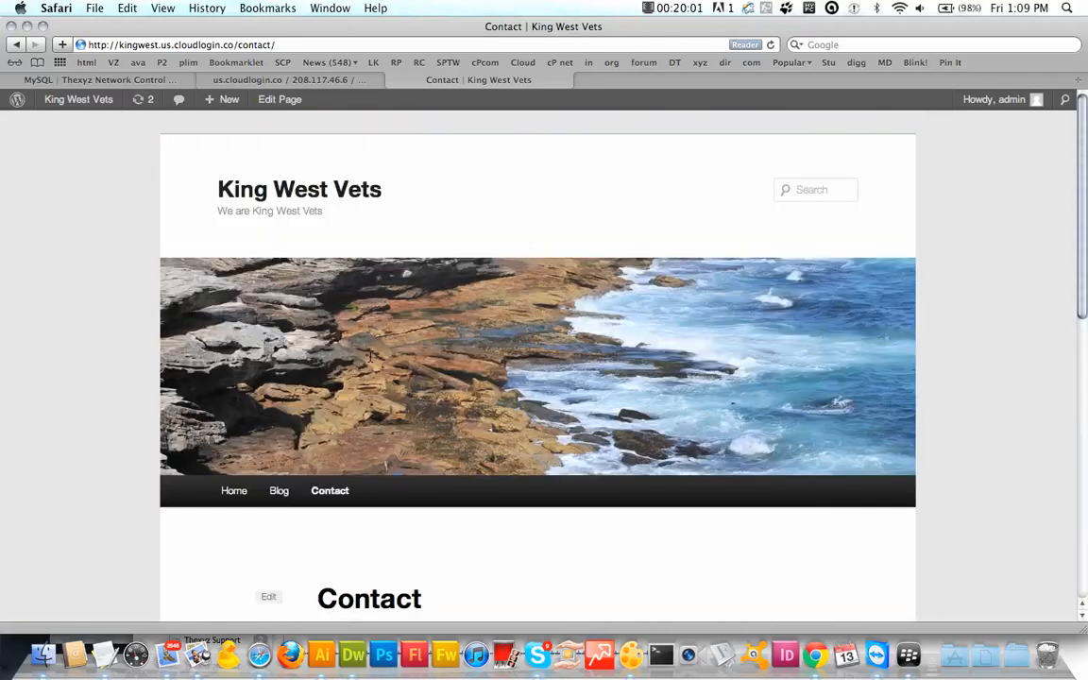
Step: Open the Blog page and look over the New design and New site posts
click(275, 493)
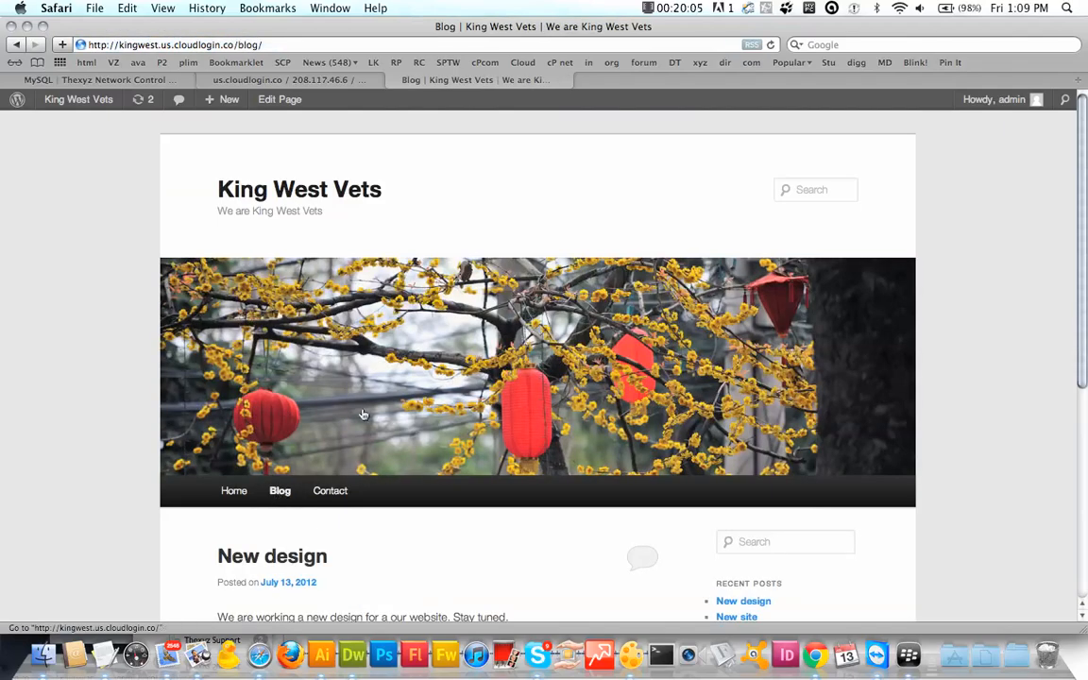
scroll(546, 246, down, 5)
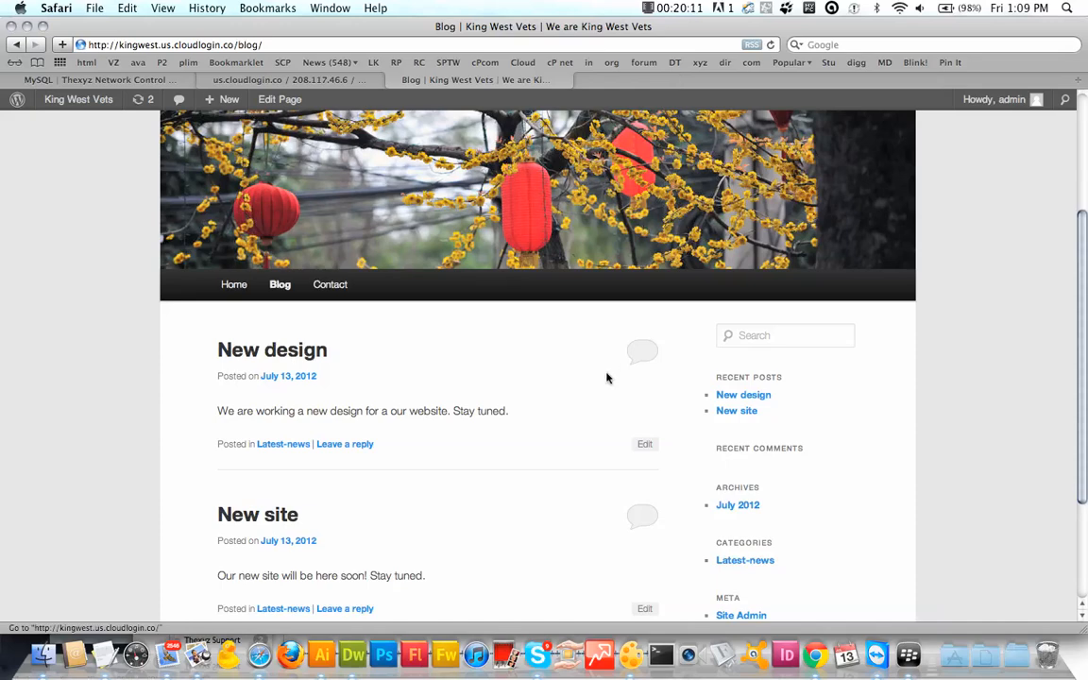
scroll(607, 378, up, 5)
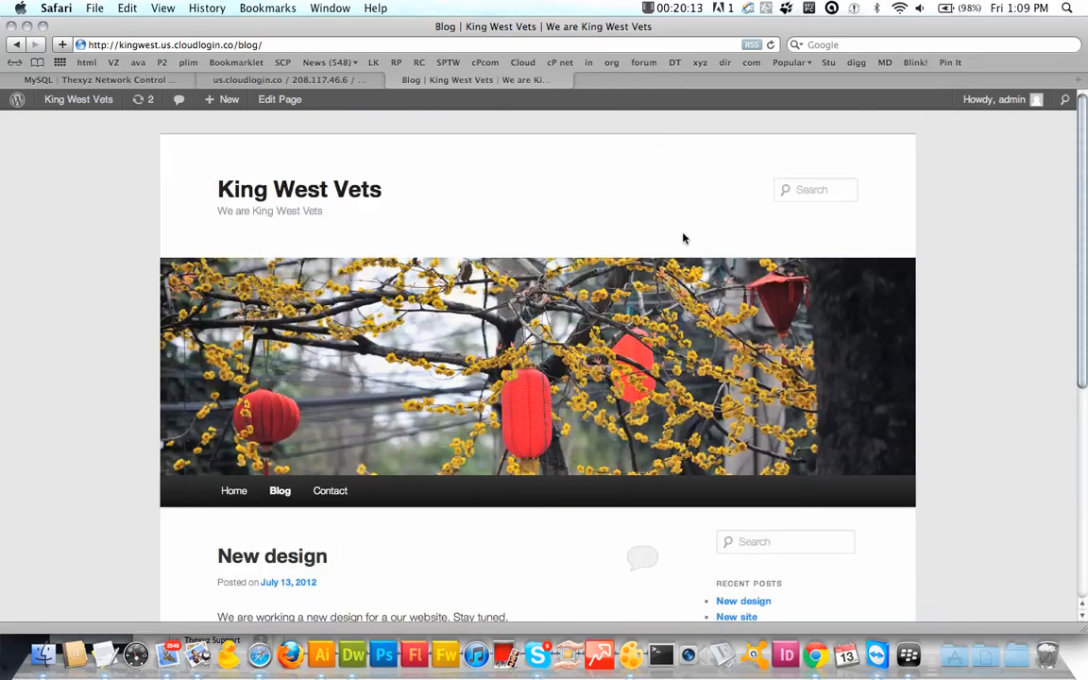
click(681, 8)
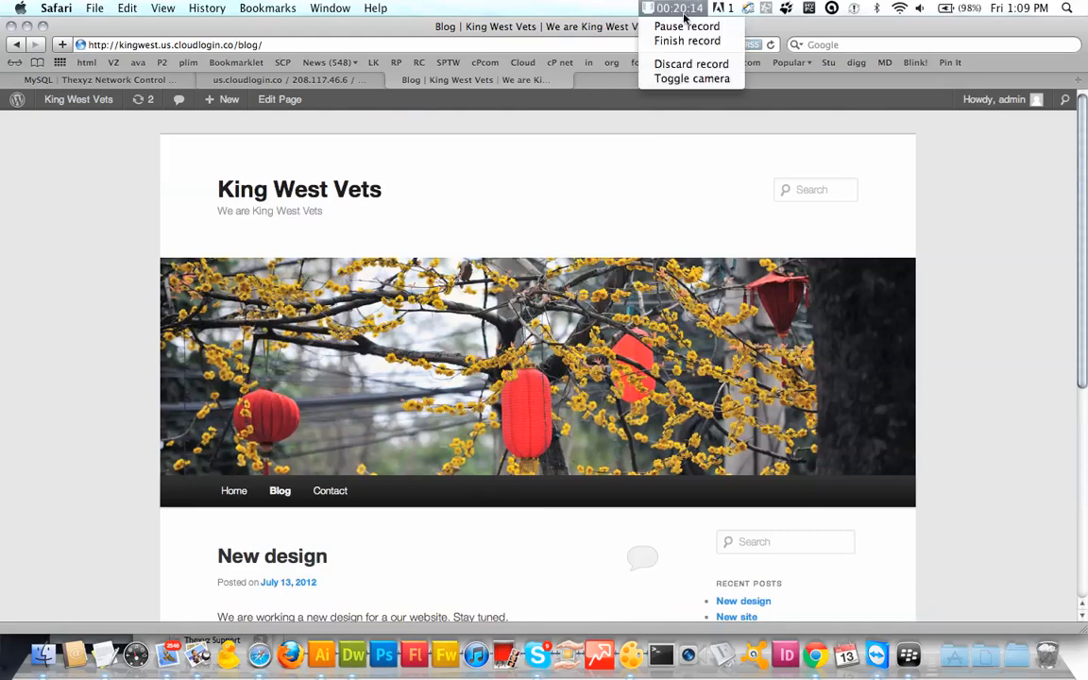